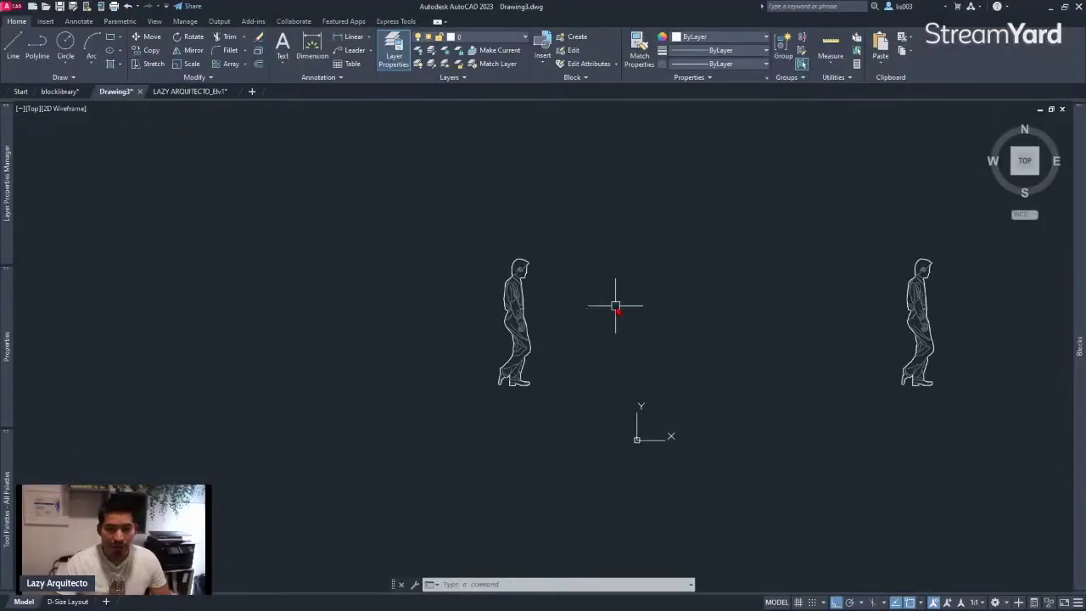
# - Examine the ungrouped walking figure by selecting its shirt lines and outline polyline individually and viewing the outline's properties
pyautogui.moveTo(615, 308); pyautogui.dragTo(651, 298, button='middle')
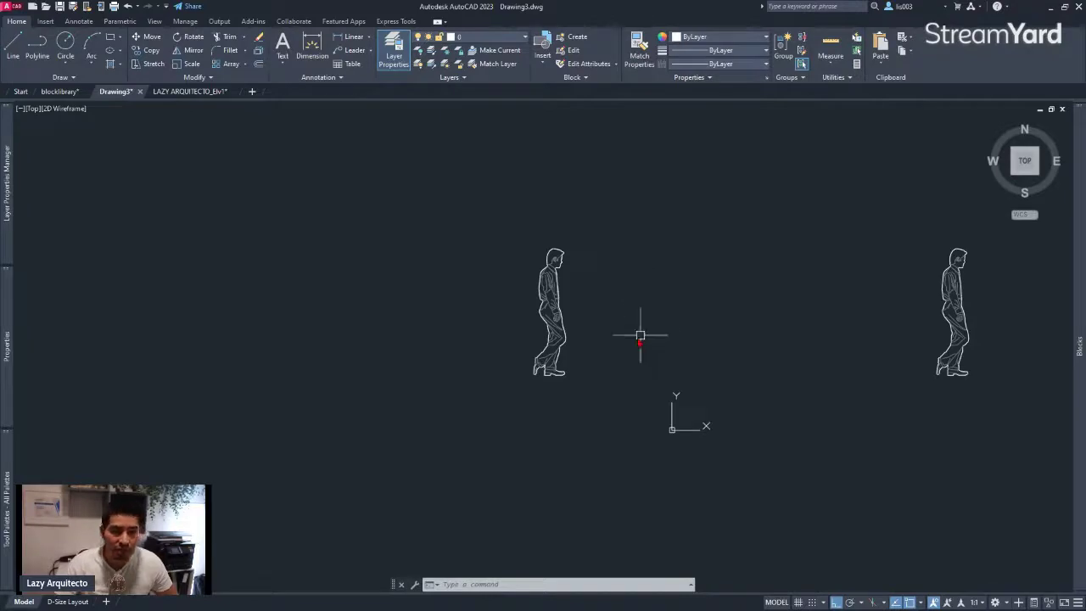
pyautogui.scroll(4, 550, 293)
pyautogui.moveTo(543, 285); pyautogui.dragTo(477, 280, button='middle')
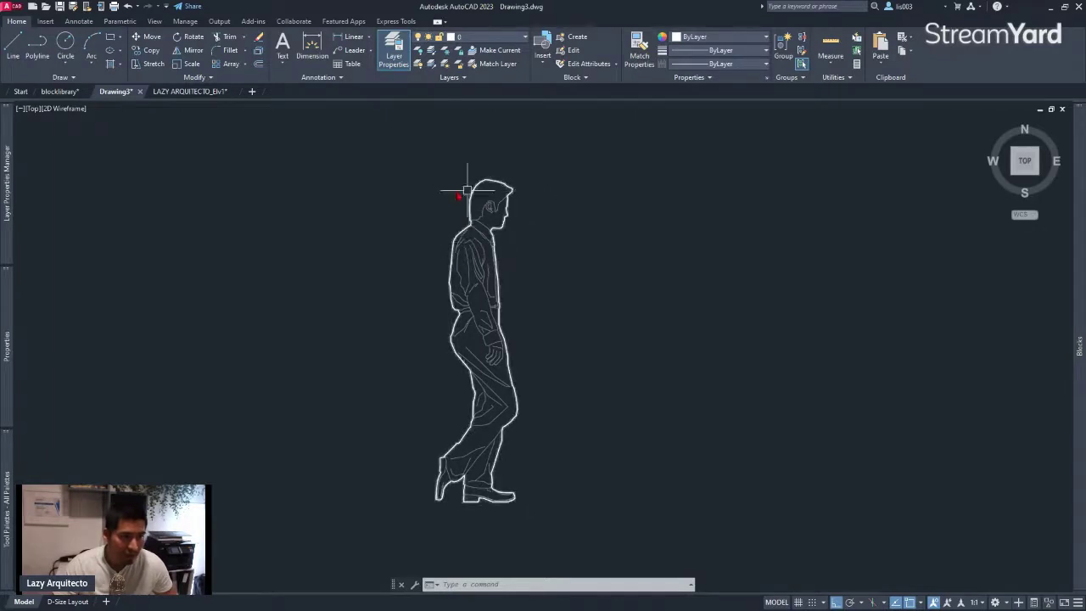
pyautogui.click(476, 265)
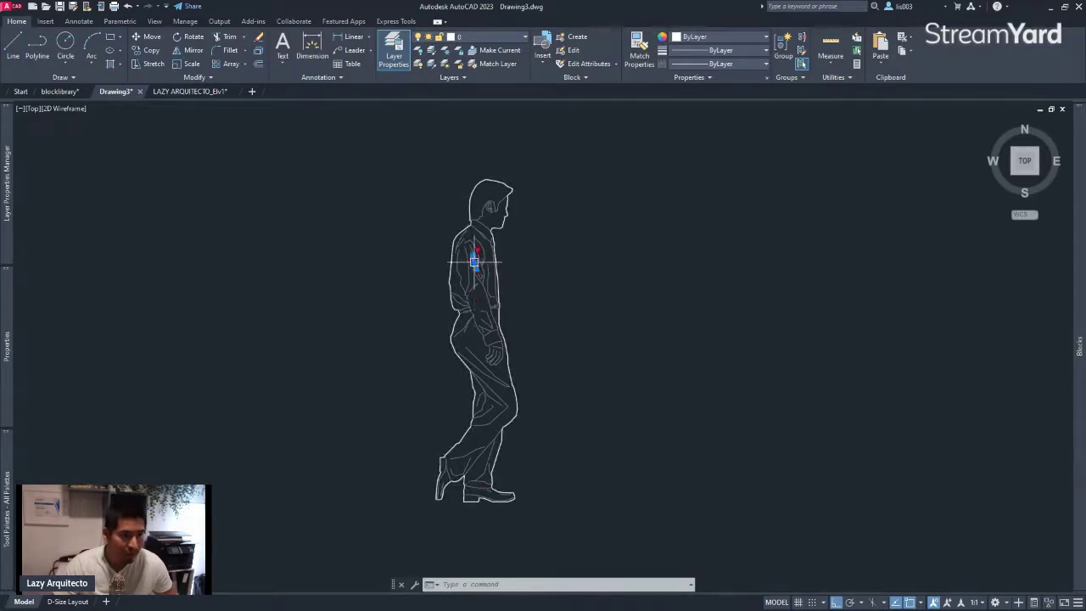
pyautogui.scroll(2, 480, 255)
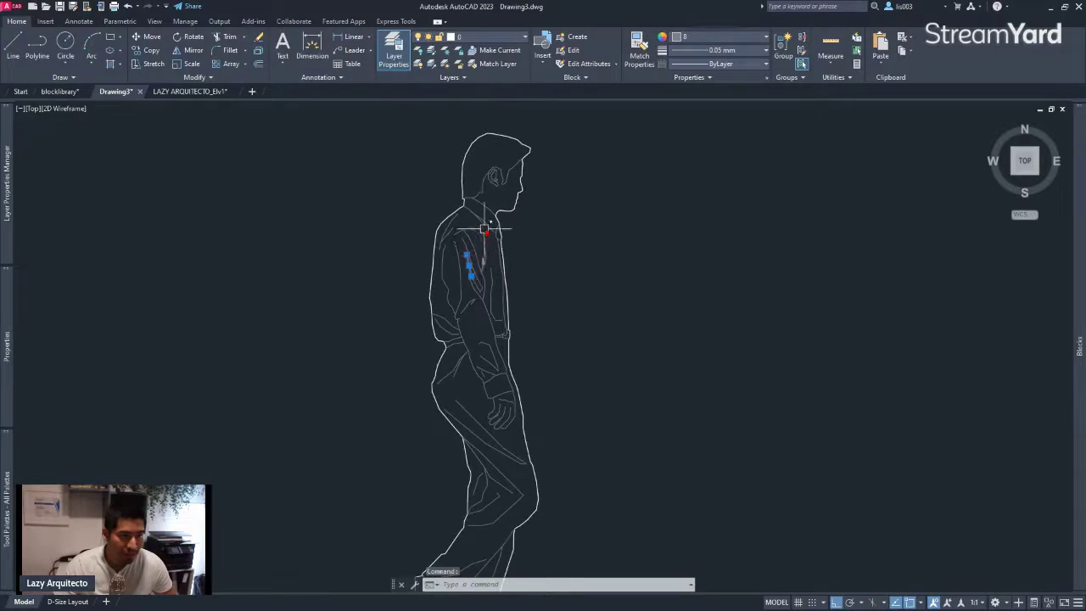
pyautogui.press('Escape')
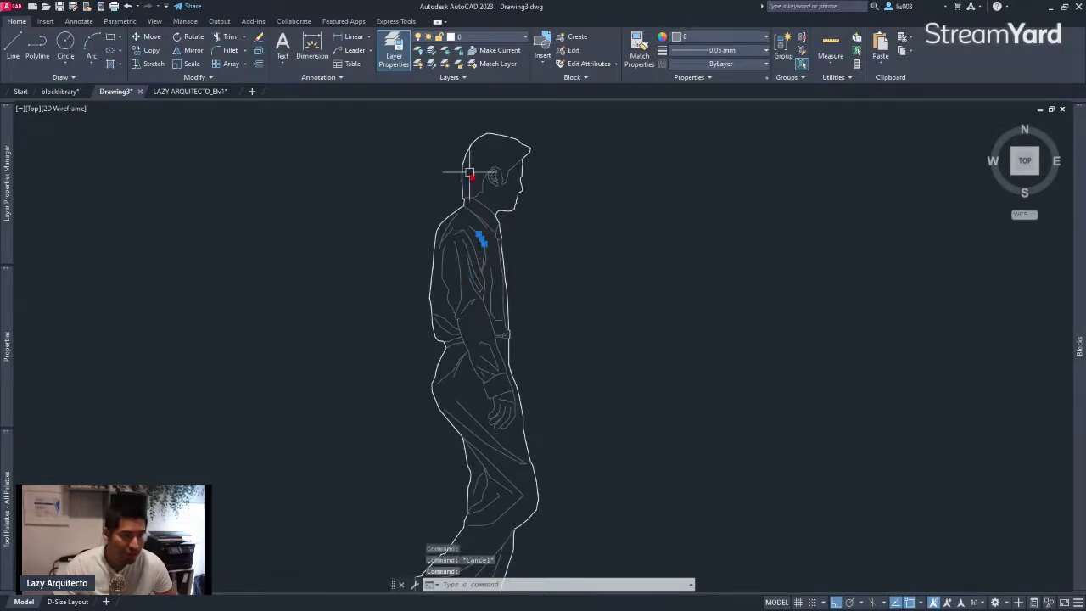
pyautogui.click(461, 158)
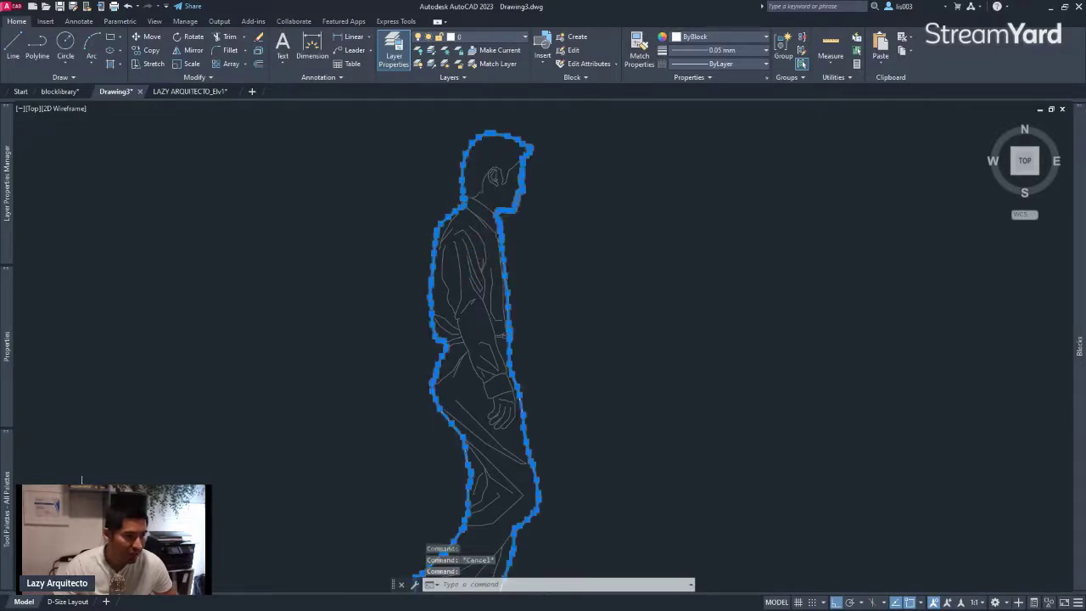
pyautogui.moveTo(9, 348)
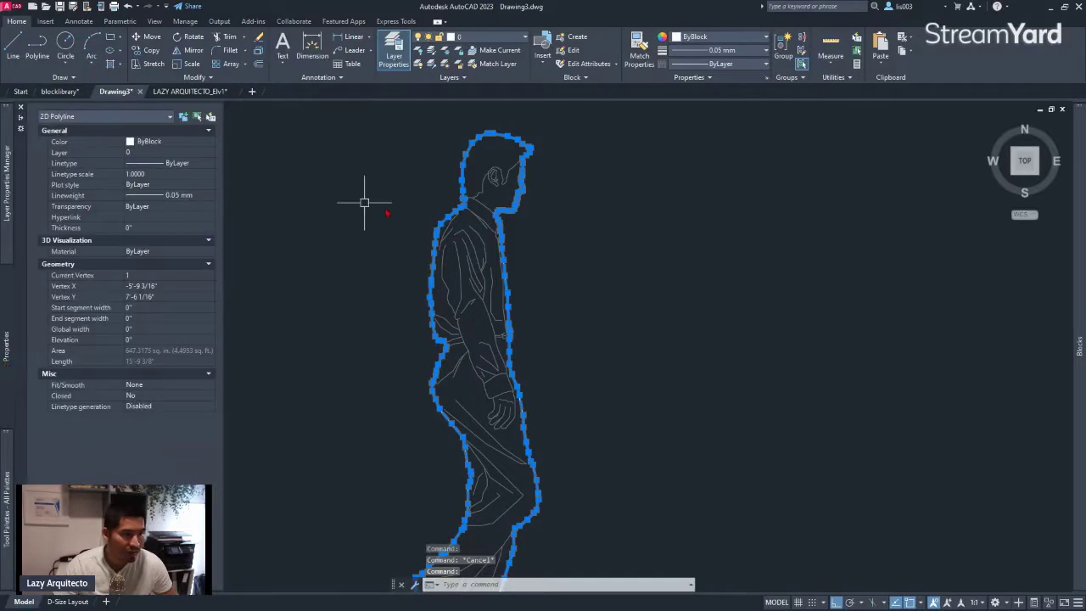
pyautogui.press('Escape')
pyautogui.click(473, 241)
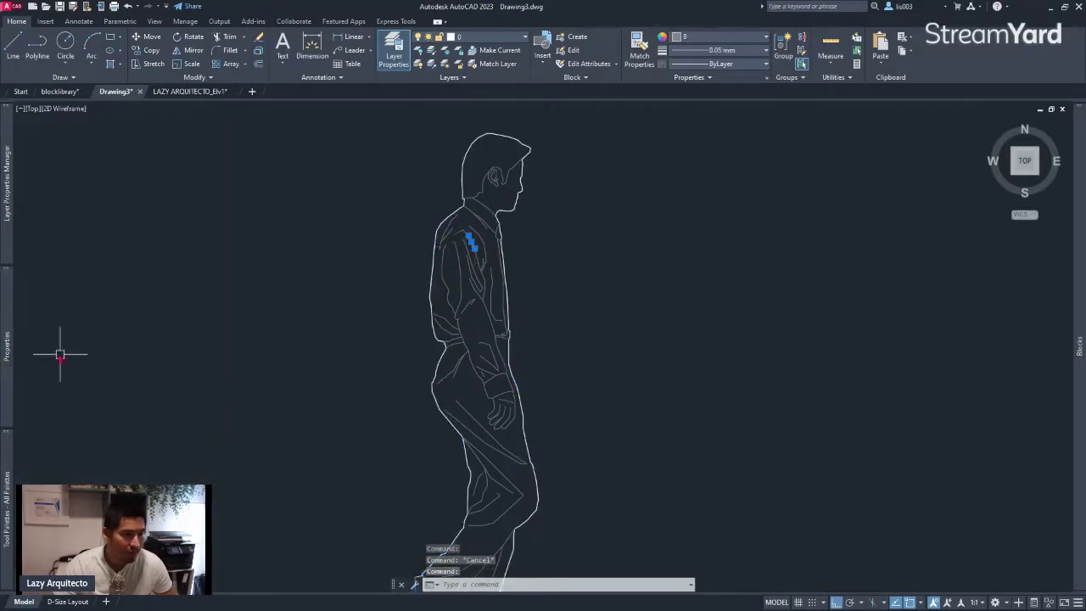
pyautogui.scroll(-2, 459, 276)
pyautogui.scroll(-2, 459, 275)
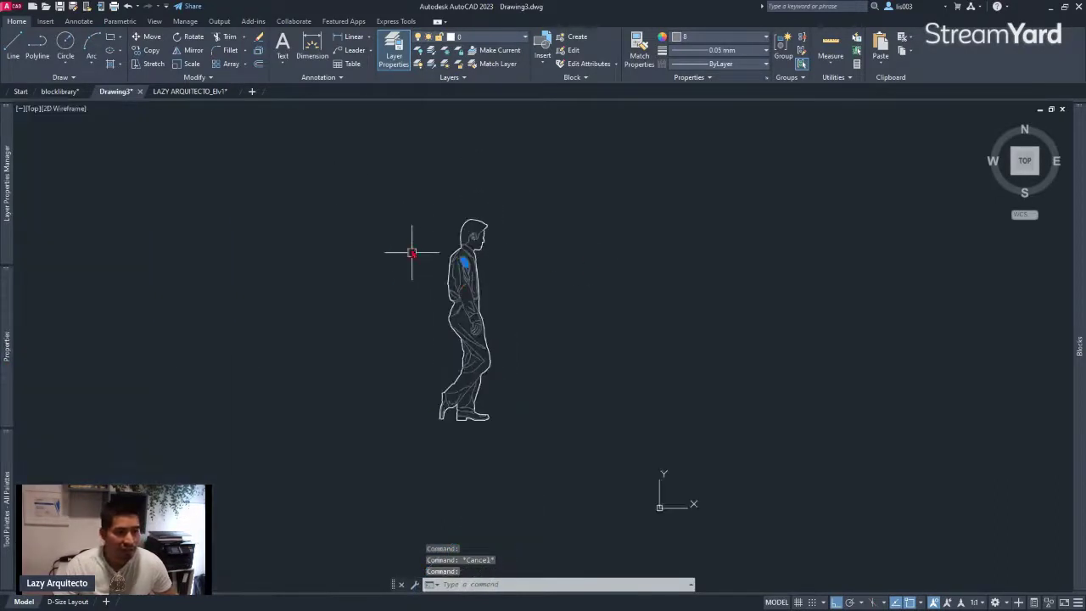
pyautogui.press('Escape')
# - Copy all linework of the ungrouped walking figure horizontally about 6'-8" to its left
pyautogui.scroll(-2, 395, 279)
pyautogui.moveTo(504, 277); pyautogui.dragTo(441, 298, button='middle')
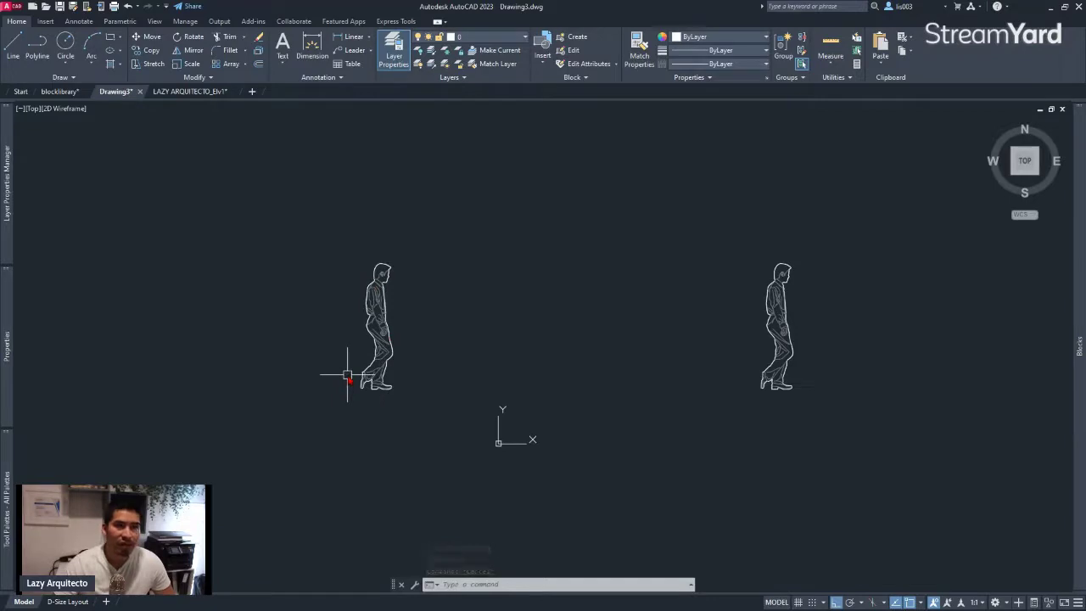
pyautogui.click(343, 257)
pyautogui.click(416, 399)
pyautogui.write('c')
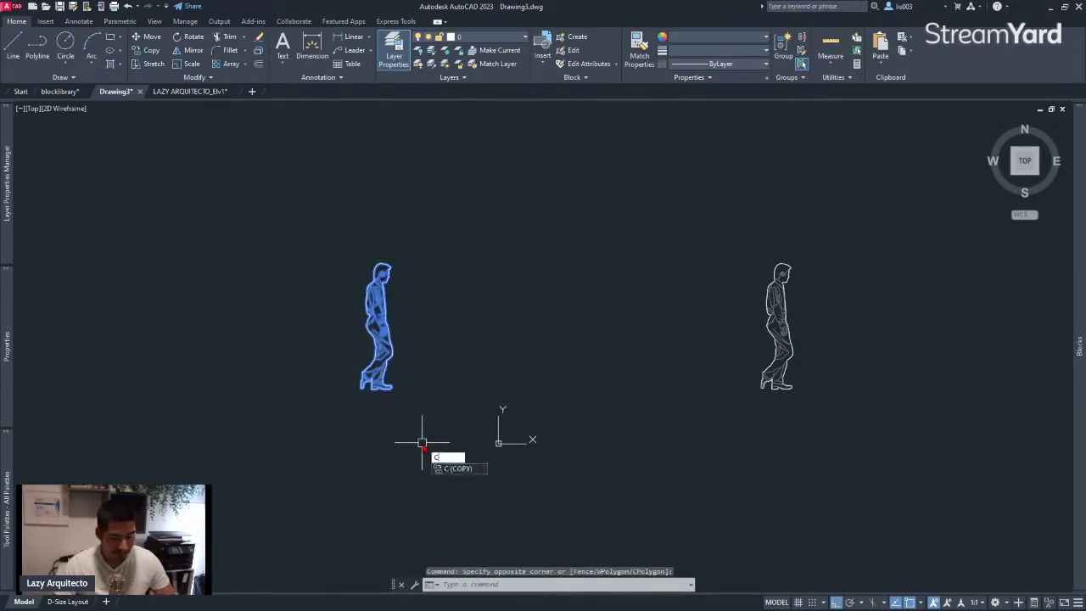
pyautogui.write('o')
pyautogui.press('Return')
pyautogui.click(422, 442)
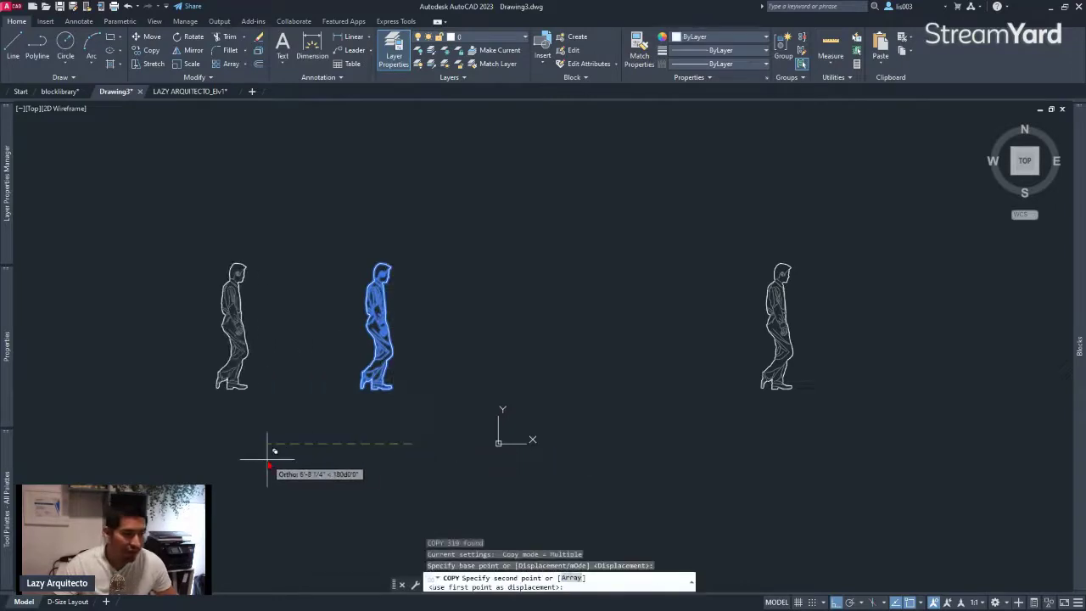
pyautogui.click(279, 442)
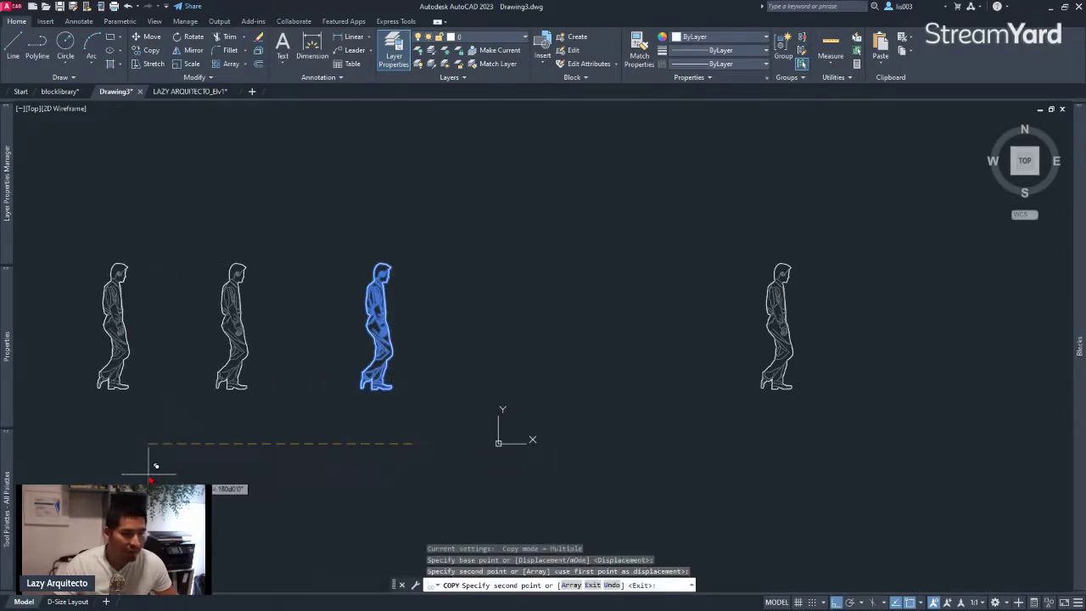
pyautogui.press('Escape')
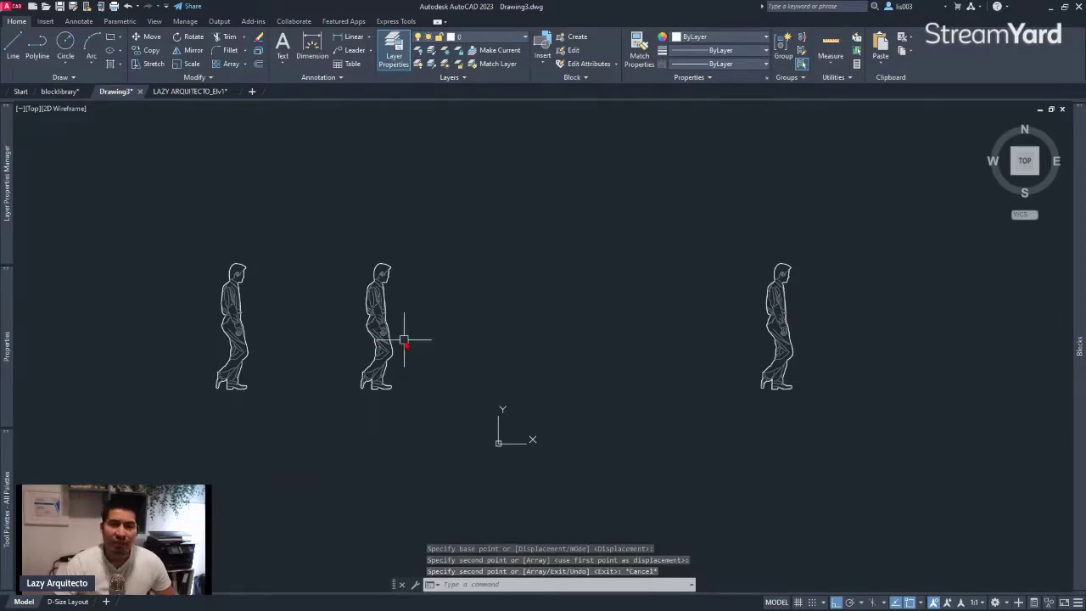
# - Select the other walking figure, to the right of the ungrouped ones, and examine its object type and properties
pyautogui.moveTo(718, 364); pyautogui.dragTo(610, 350, button='middle')
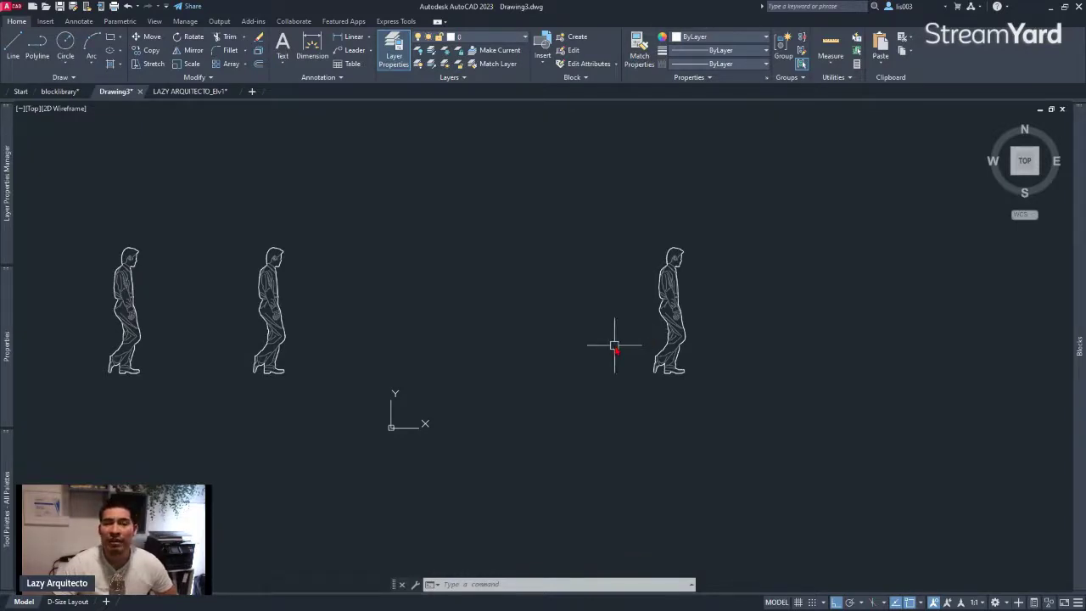
pyautogui.scroll(2, 704, 321)
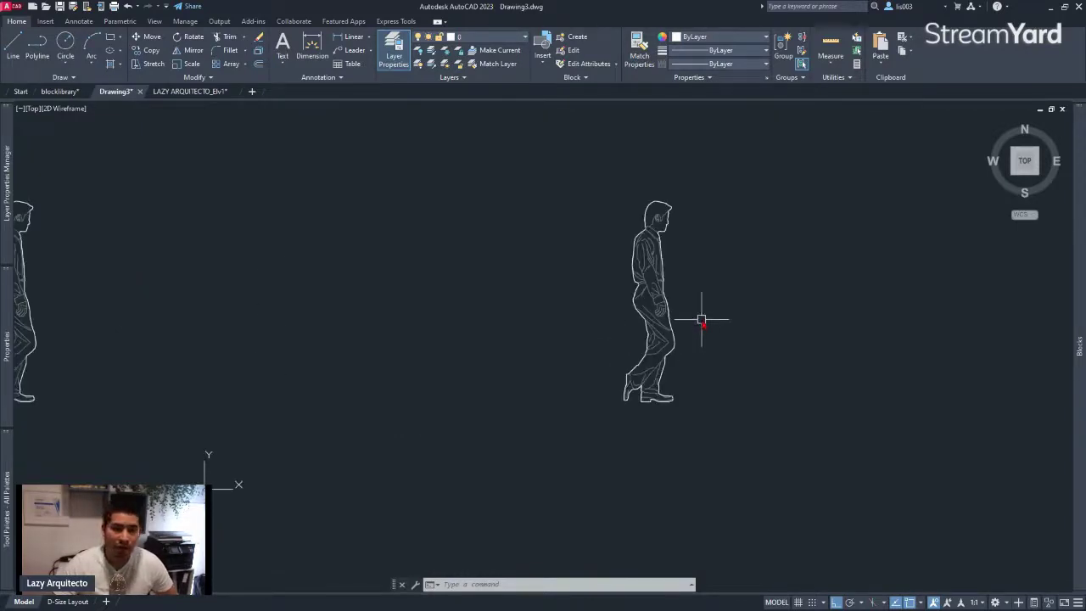
pyautogui.click(659, 228)
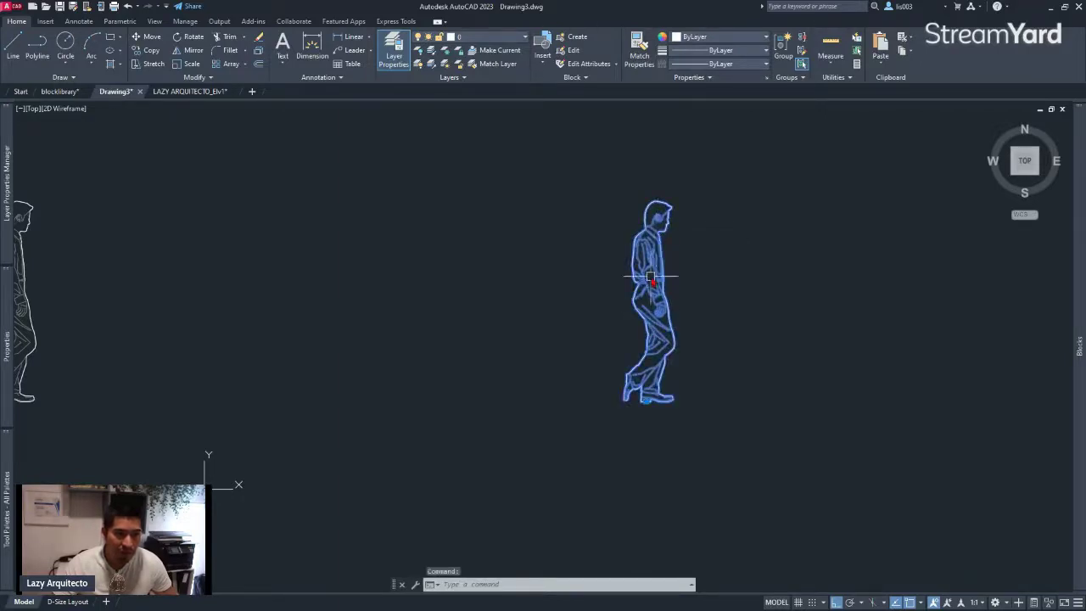
pyautogui.moveTo(3, 369)
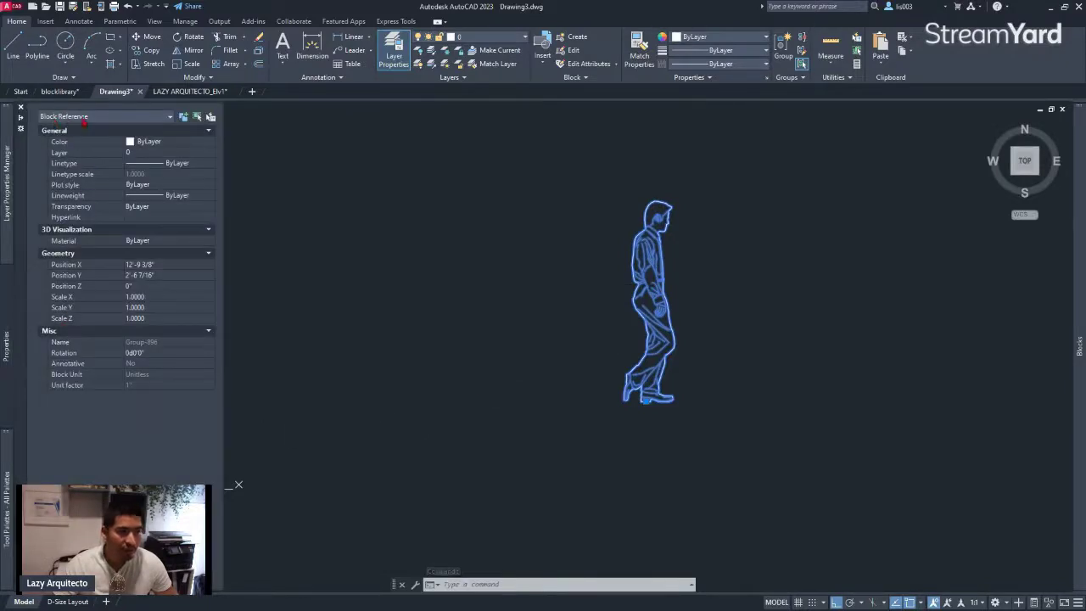
pyautogui.click(675, 400)
pyautogui.click(563, 415)
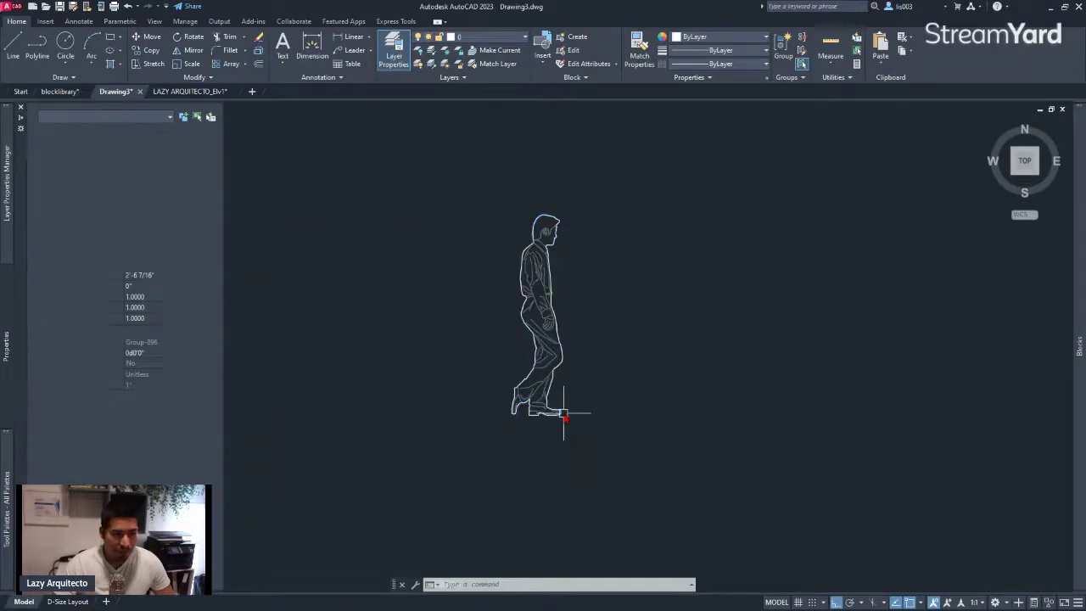
pyautogui.press('Escape')
# - Copy the block figure three times in a horizontal row to its right, the farthest copy about 15'-7" away
pyautogui.moveTo(594, 432); pyautogui.dragTo(659, 431, button='middle')
pyautogui.scroll(-2, 661, 430)
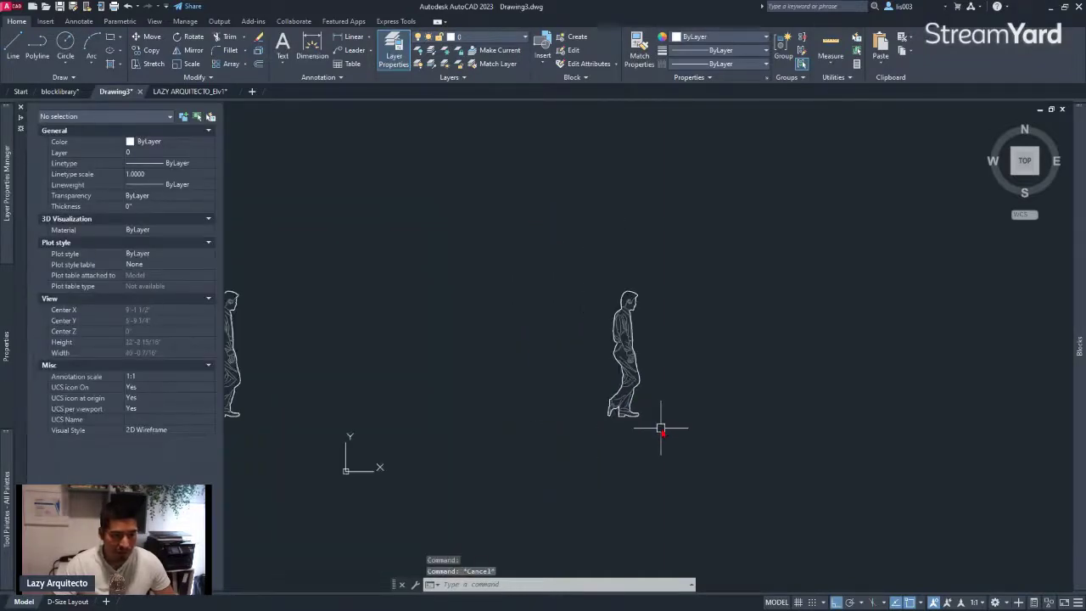
pyautogui.click(628, 373)
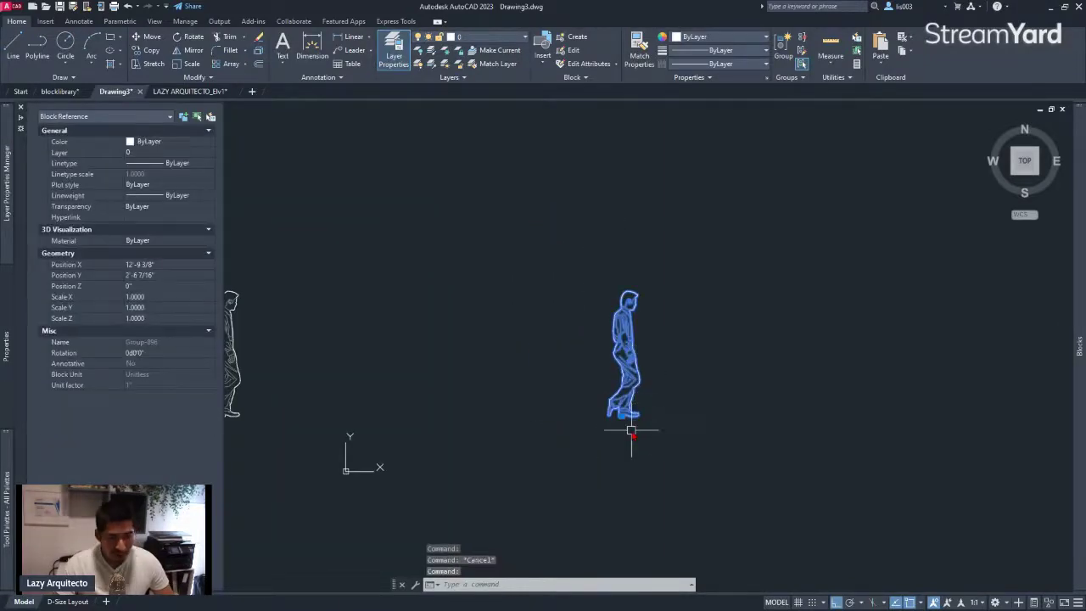
pyautogui.write('co')
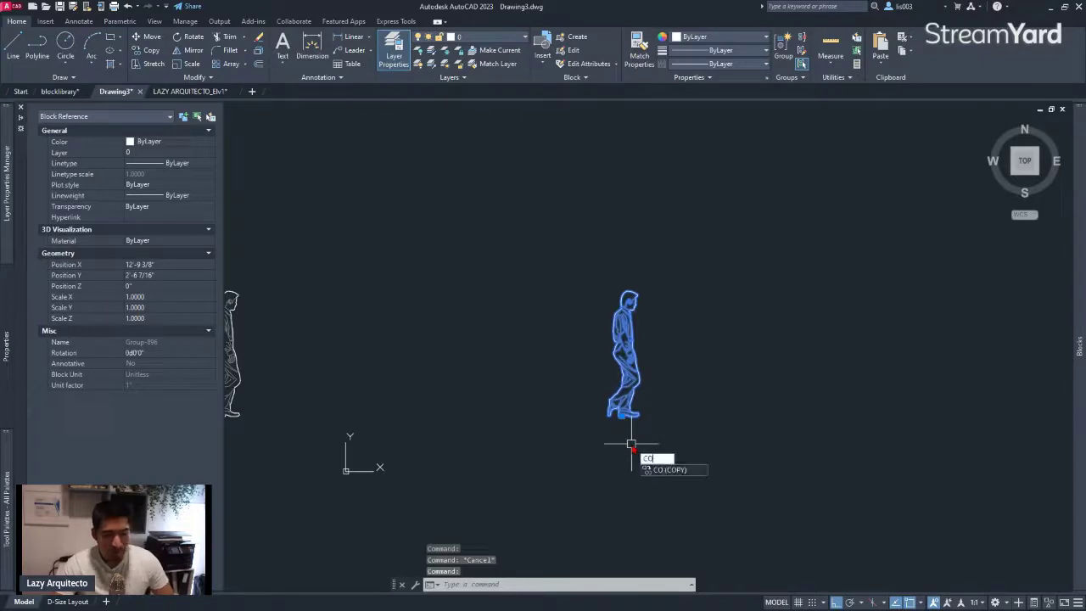
pyautogui.press('Return')
pyautogui.click(625, 450)
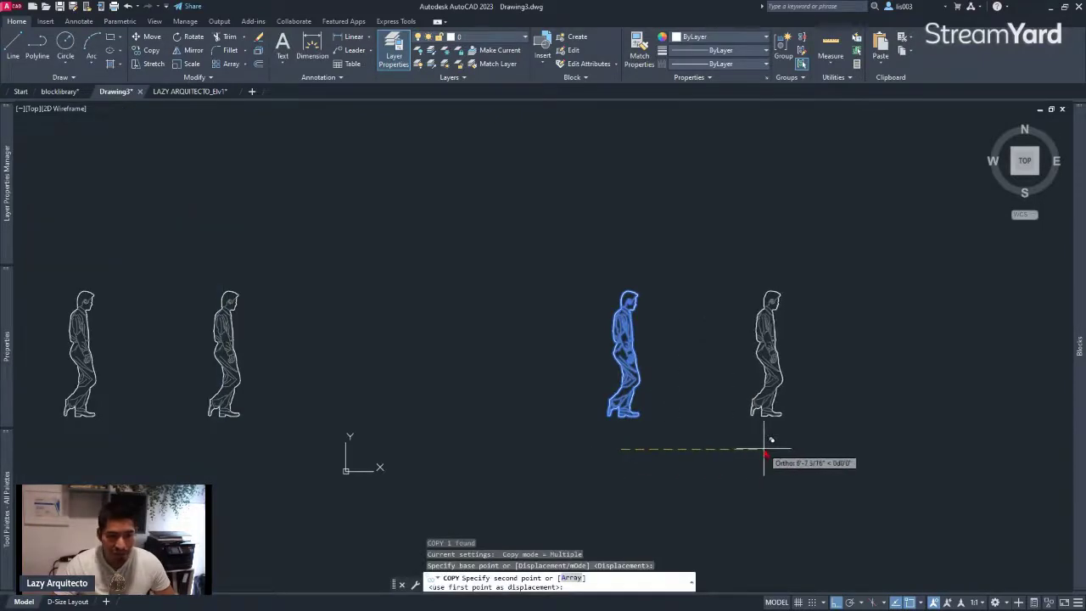
pyautogui.click(765, 450)
pyautogui.click(878, 449)
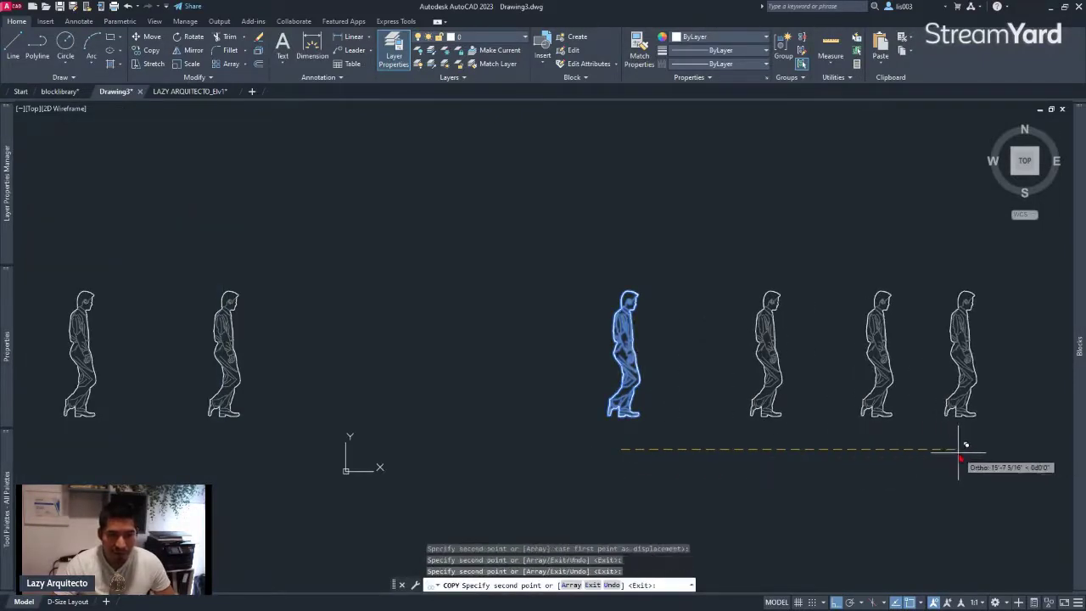
pyautogui.press('Escape')
# - Open the original block figure's definition, Group-896, in the Block Editor
pyautogui.scroll(4, 634, 331)
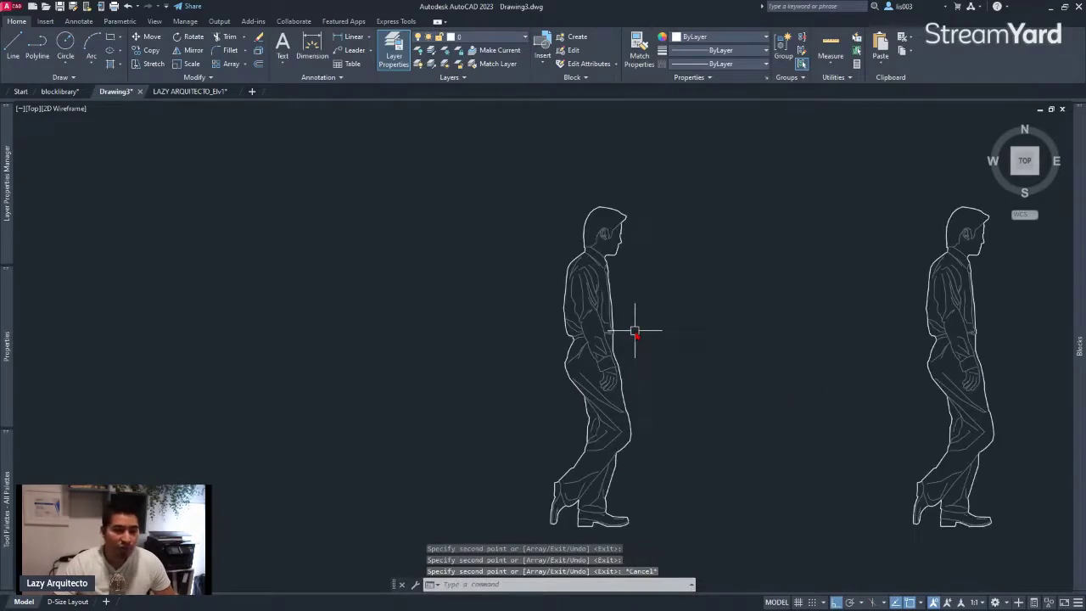
pyautogui.moveTo(634, 331); pyautogui.dragTo(550, 257, button='middle')
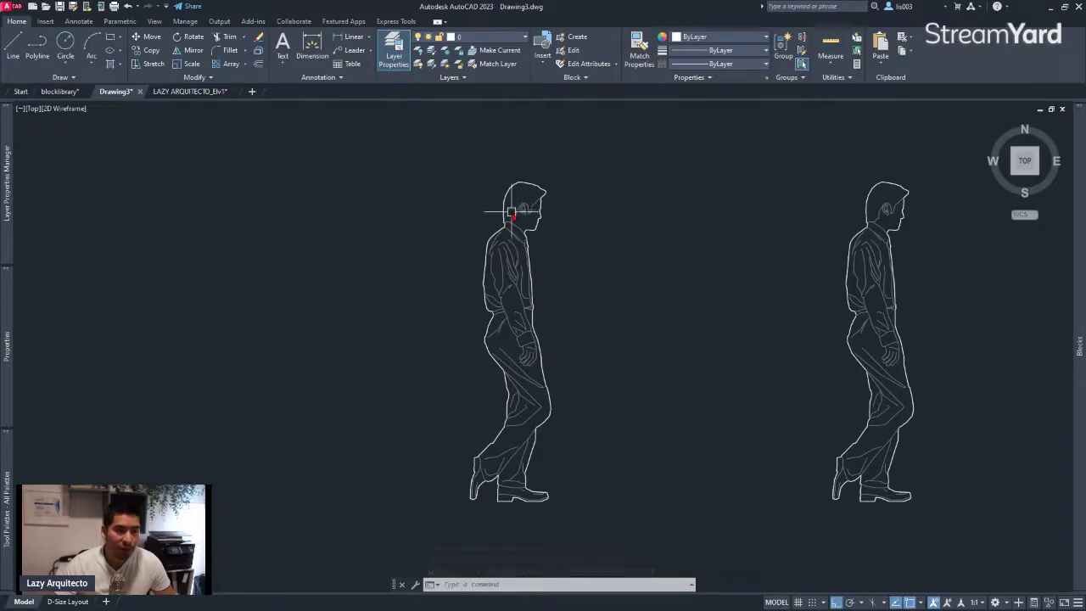
pyautogui.scroll(2, 511, 212)
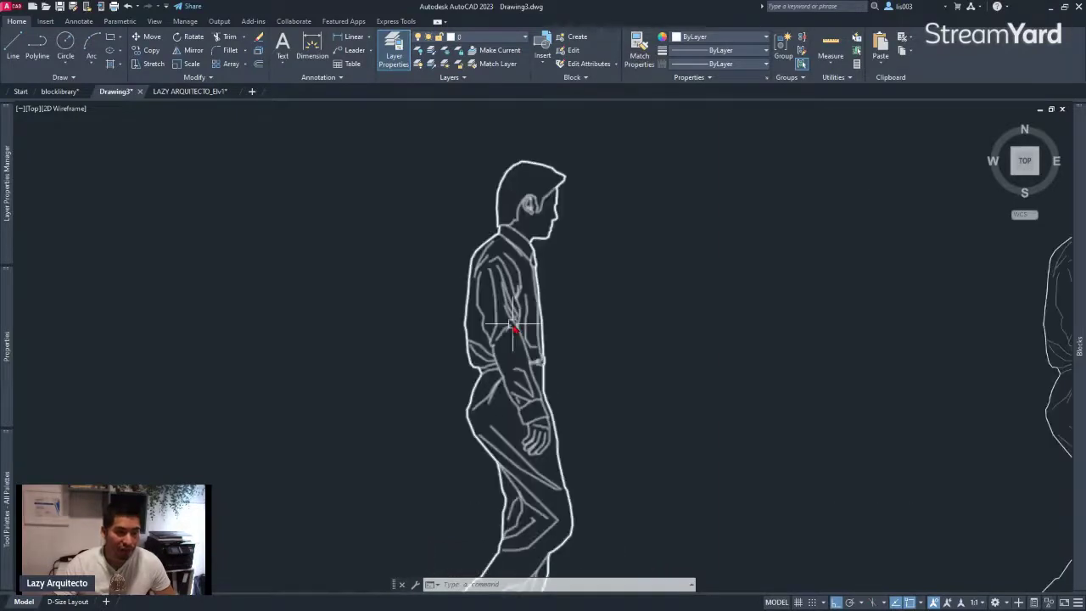
pyautogui.moveTo(511, 326)
pyautogui.mouseDown(button='middle')
pyautogui.moveTo(494, 235)
pyautogui.moveTo(494, 271)
pyautogui.mouseUp(button='middle')
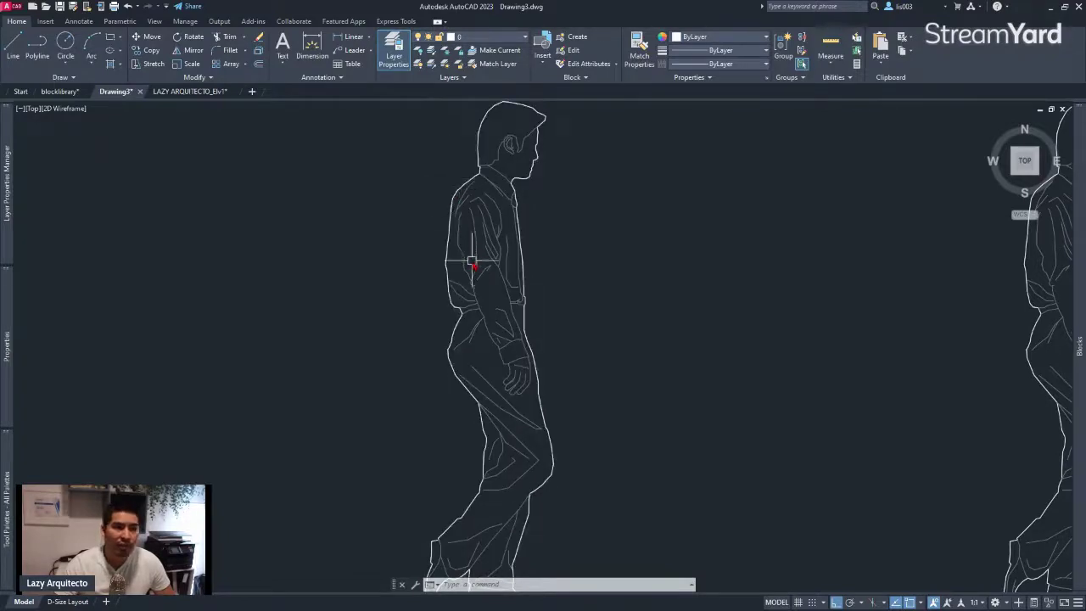
pyautogui.scroll(-6, 472, 263)
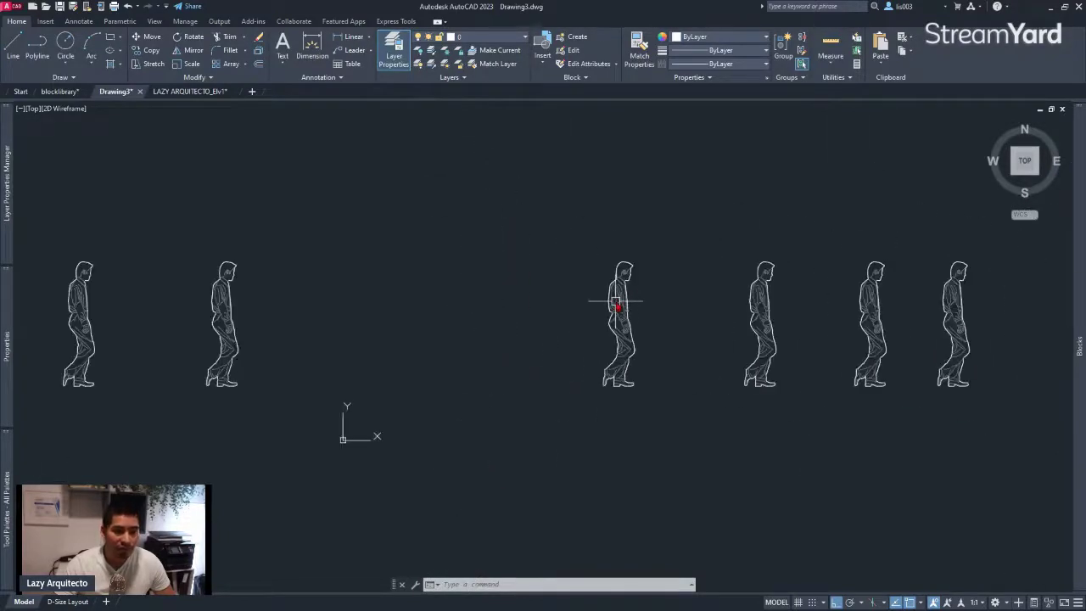
pyautogui.click(622, 288)
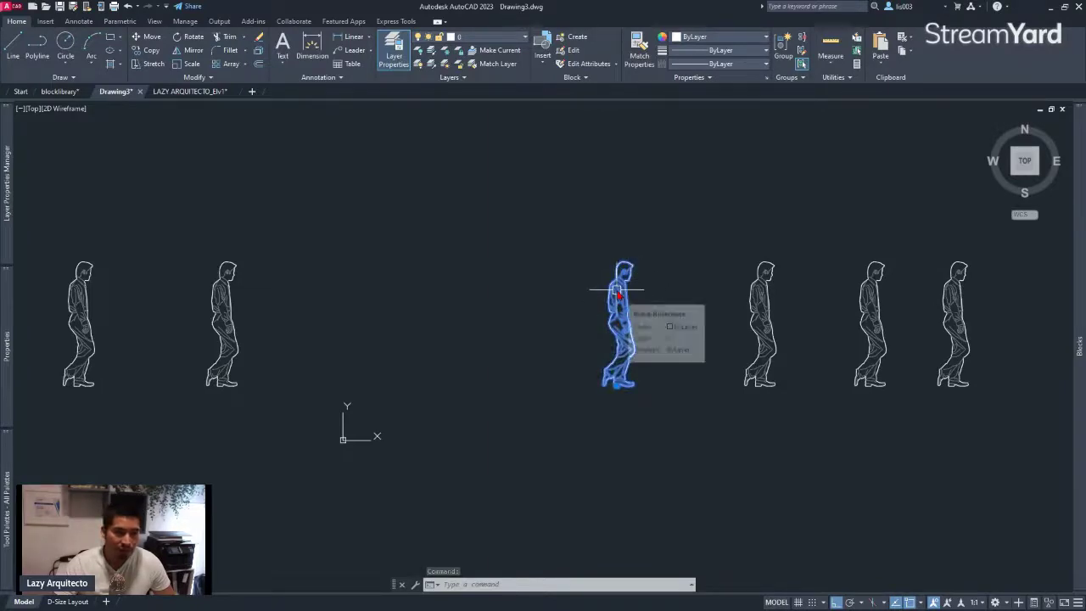
pyautogui.doubleClick(618, 290)
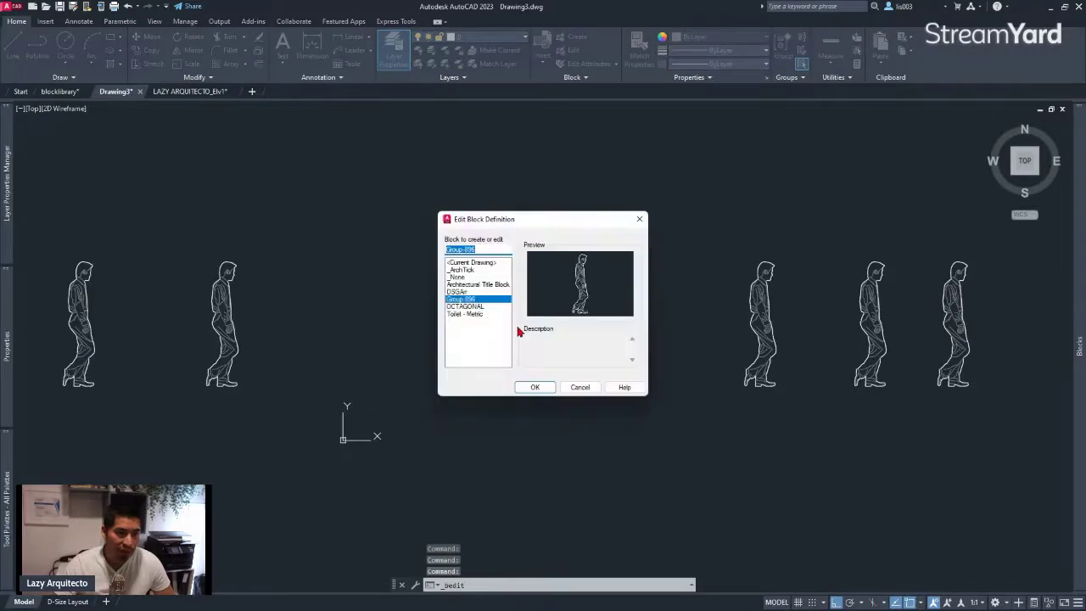
pyautogui.click(535, 387)
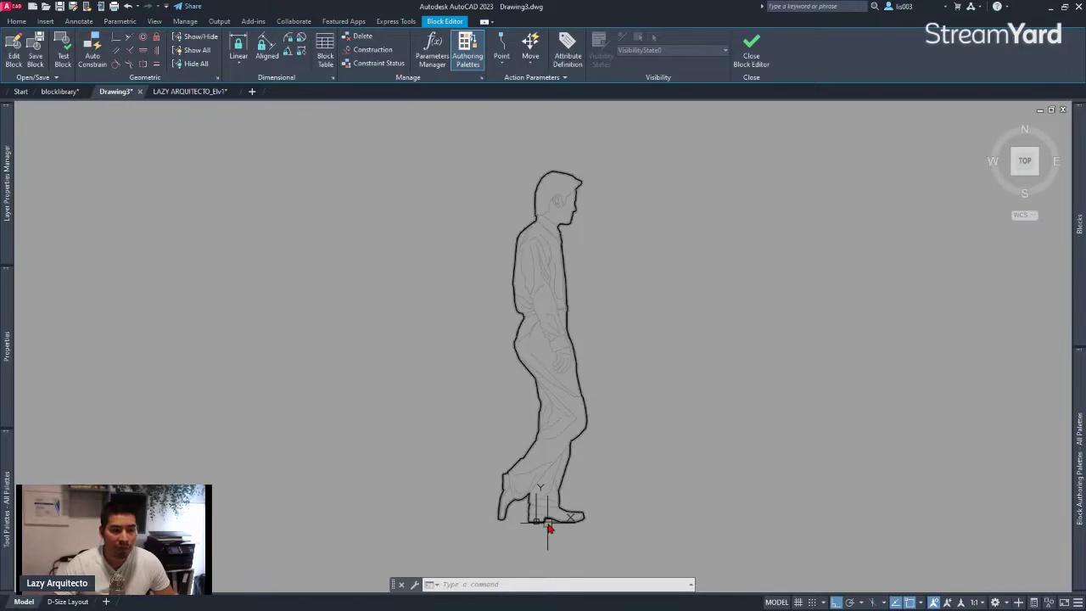
# - Select all linework of the figure inside the Block Editor and examine its individual polylines up close
pyautogui.click(438, 141)
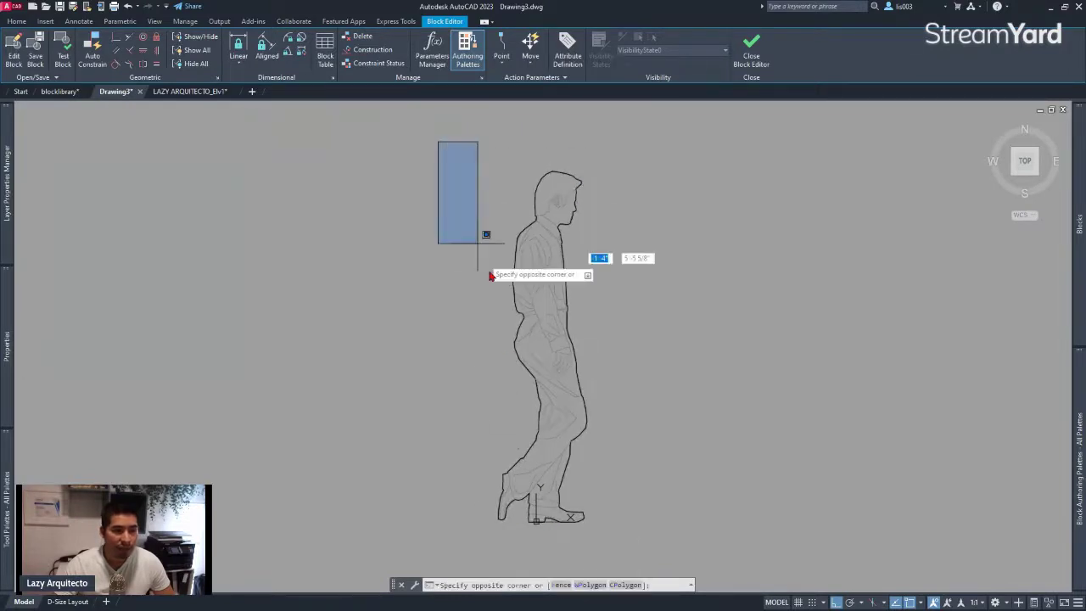
pyautogui.click(659, 531)
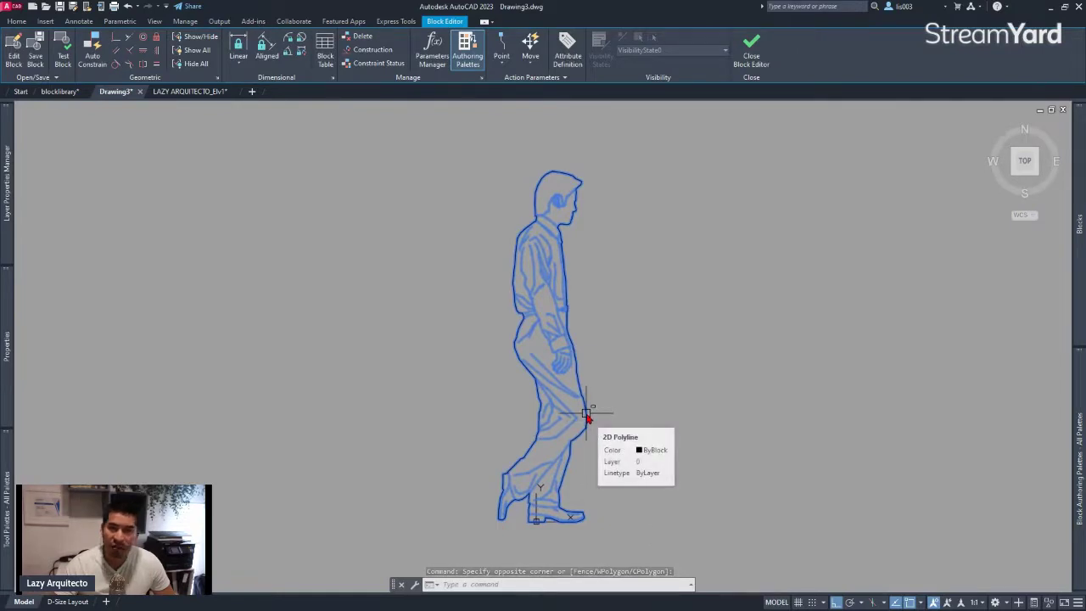
pyautogui.press('Escape')
pyautogui.scroll(3, 586, 415)
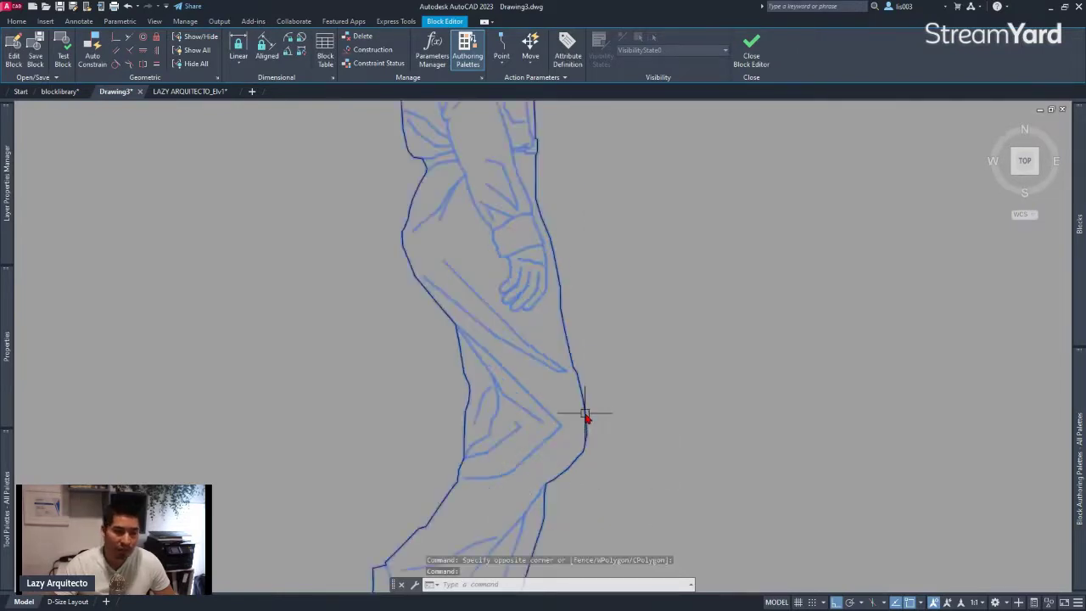
# - Erase the figure's interior linework, keeping only the outer outline, and close the Block Editor, saving the changes to Group-896
pyautogui.click(604, 391)
pyautogui.click(580, 391)
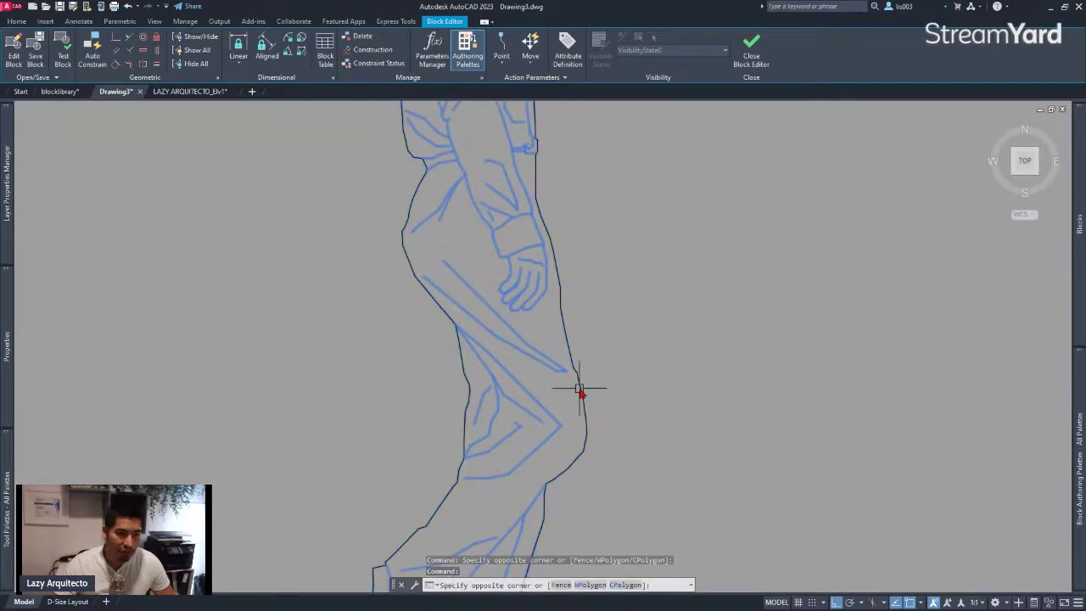
pyautogui.scroll(-5, 619, 428)
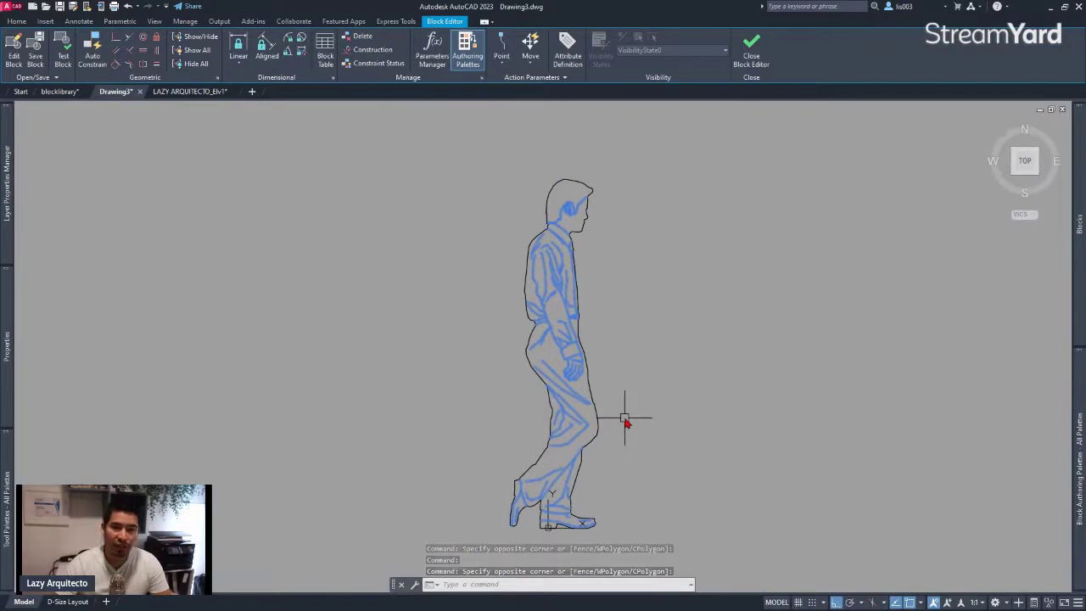
pyautogui.press('Delete')
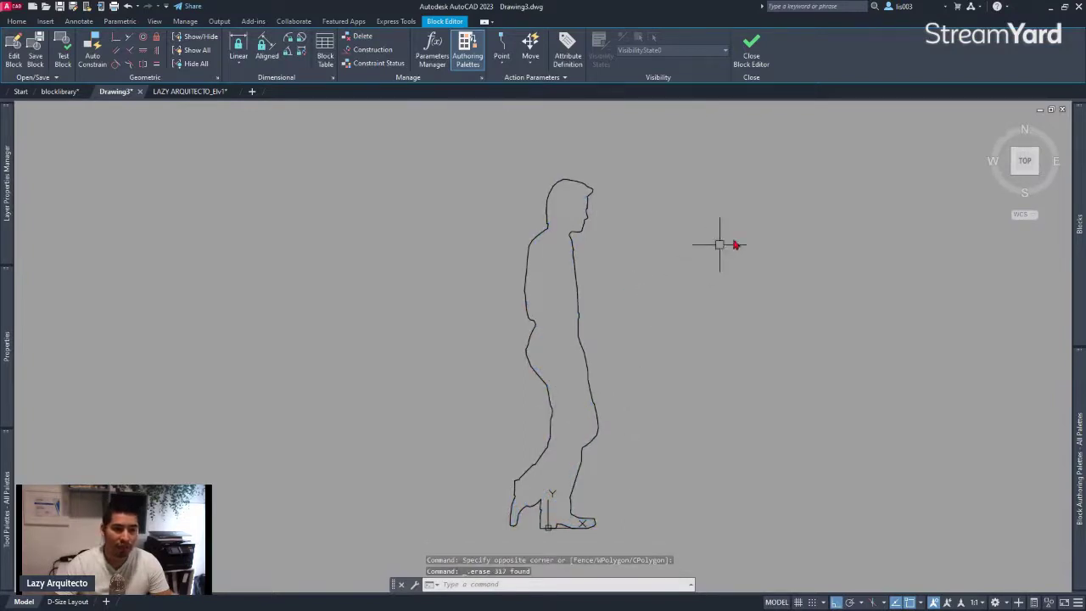
pyautogui.click(752, 58)
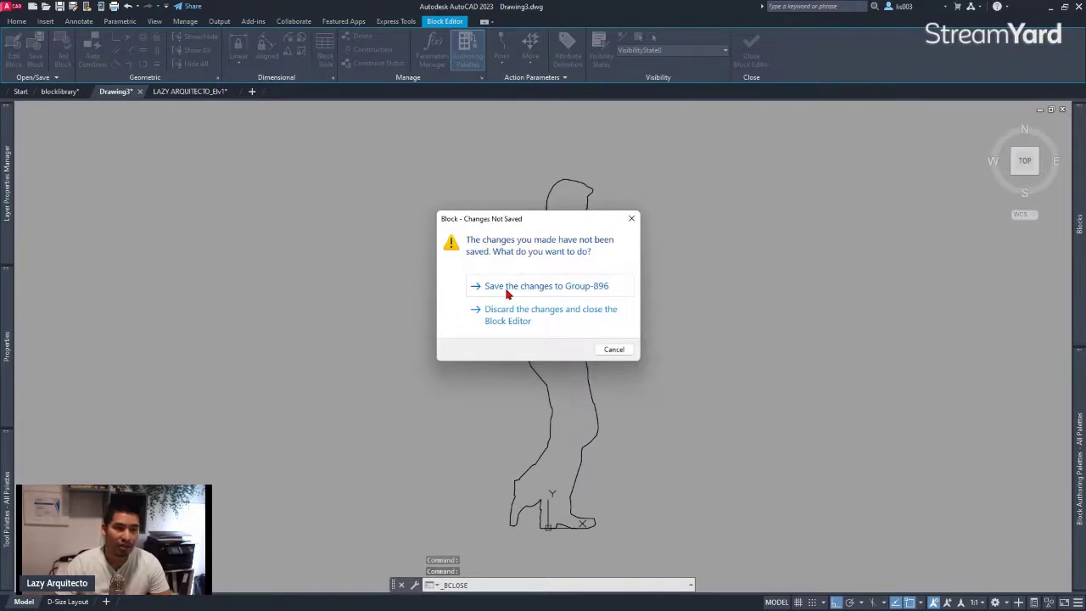
pyautogui.click(506, 292)
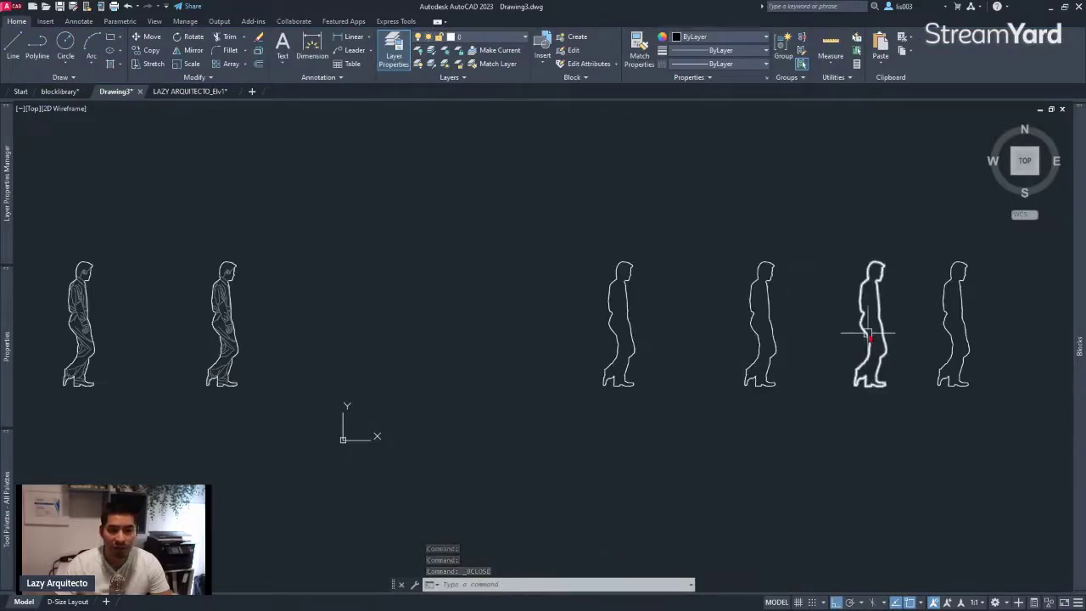
# - Examine the block copies and compare them with the two ungrouped walking figures
pyautogui.moveTo(941, 325)
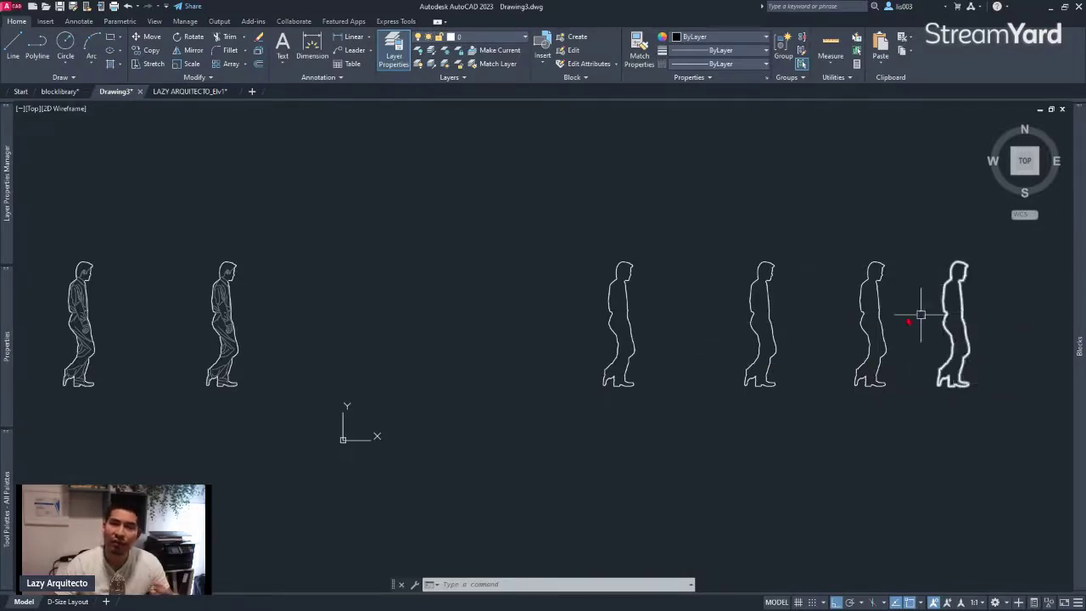
pyautogui.moveTo(381, 336); pyautogui.dragTo(492, 333, button='middle')
pyautogui.scroll(2, 256, 274)
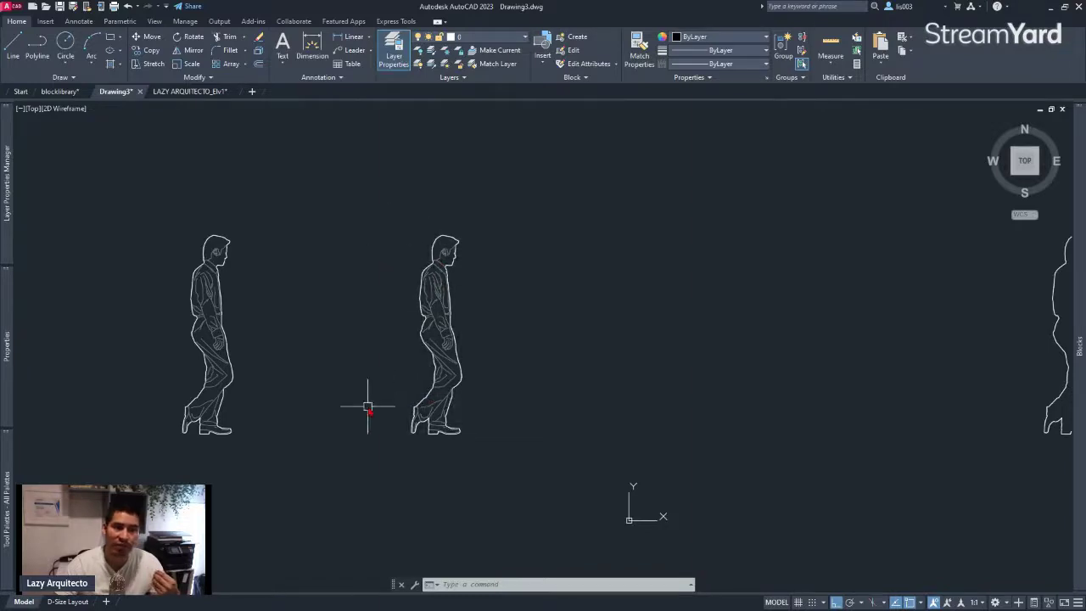
pyautogui.moveTo(874, 371); pyautogui.dragTo(439, 375, button='middle')
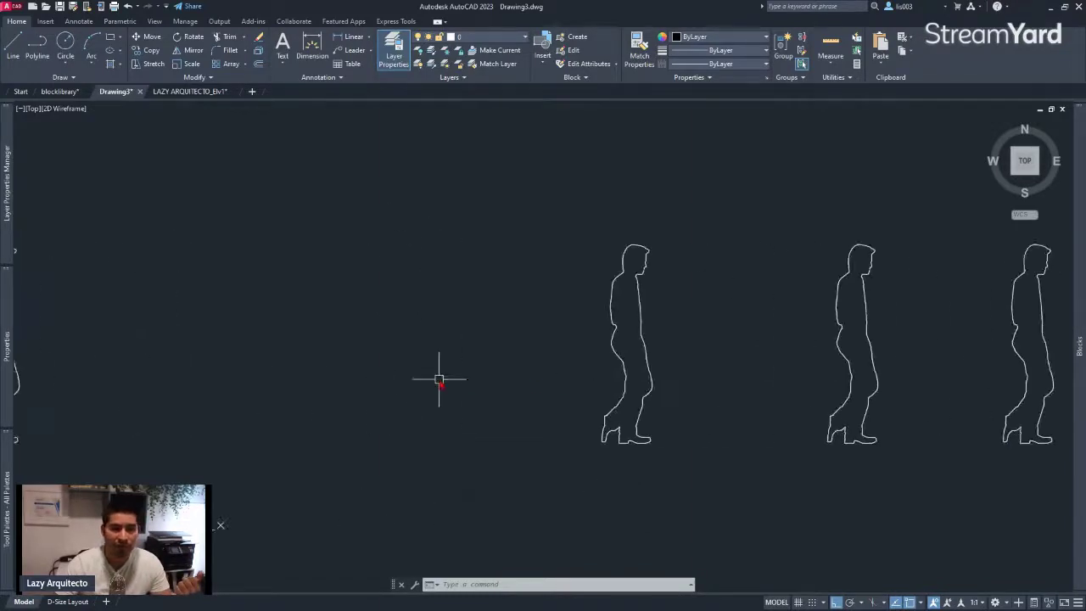
pyautogui.scroll(-2, 438, 376)
pyautogui.moveTo(558, 378)
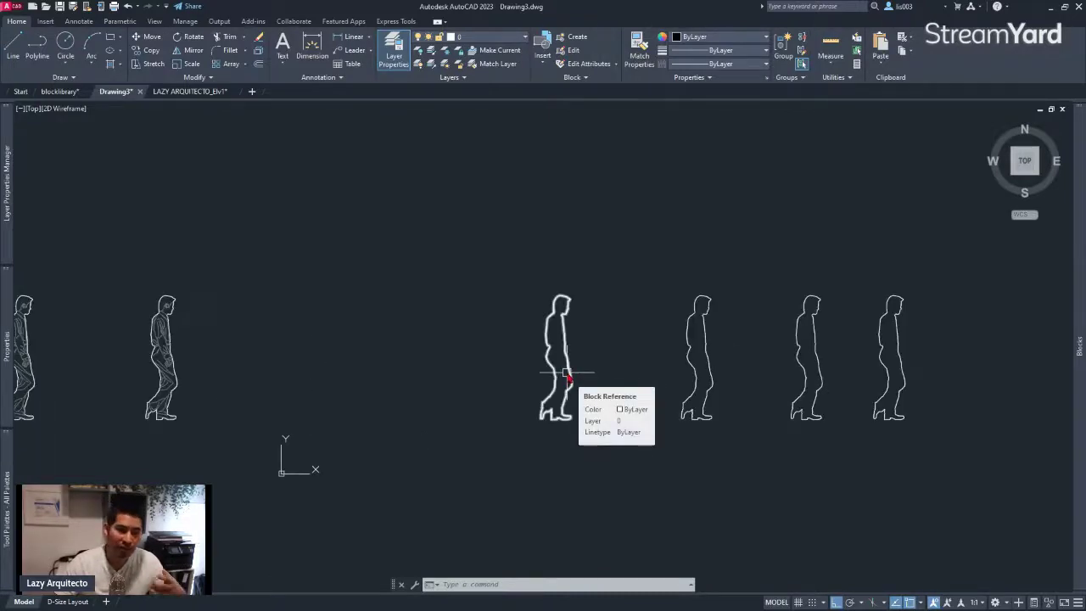
pyautogui.moveTo(427, 392); pyautogui.dragTo(635, 395, button='middle')
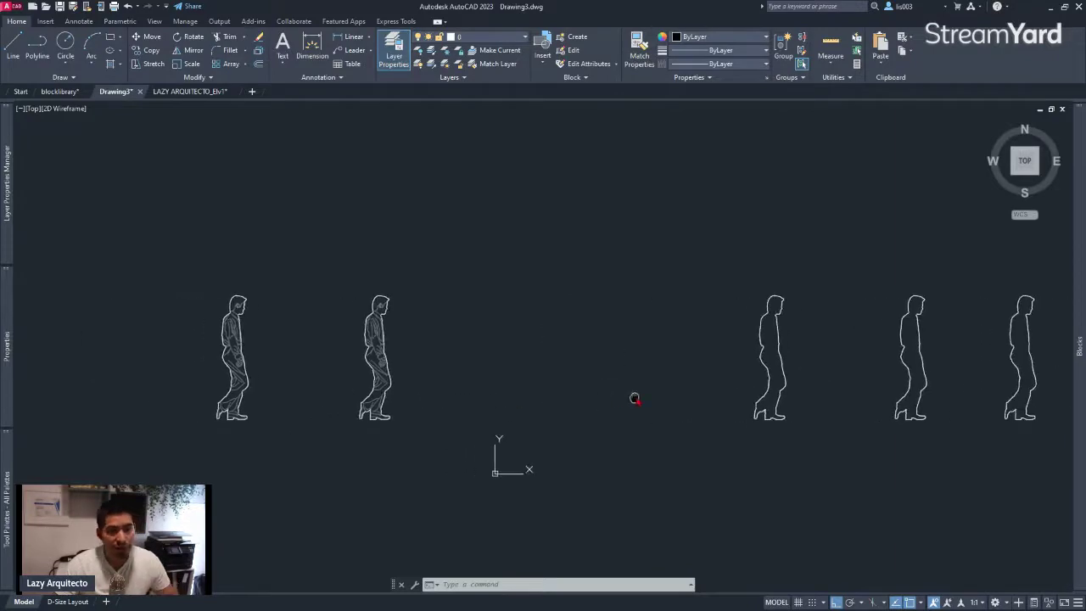
# - Start a block definition named PERSON1 from all linework of the second ungrouped figure, with its base point specified on-screen
pyautogui.scroll(5, 398, 407)
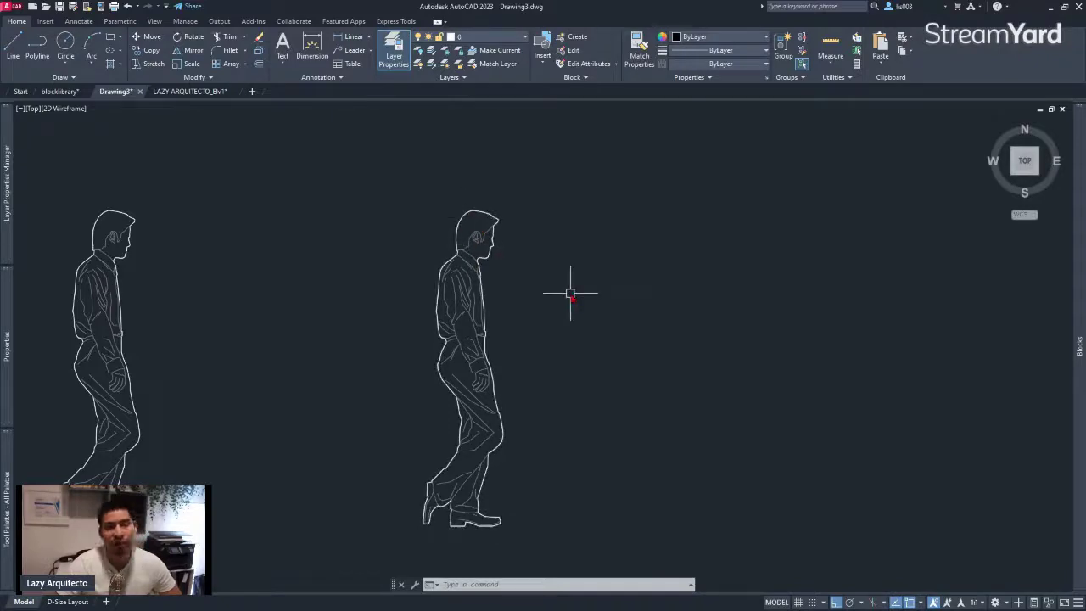
pyautogui.moveTo(570, 294)
pyautogui.mouseDown(button='middle')
pyautogui.moveTo(516, 274)
pyautogui.moveTo(504, 247)
pyautogui.mouseUp(button='middle')
pyautogui.click(325, 149)
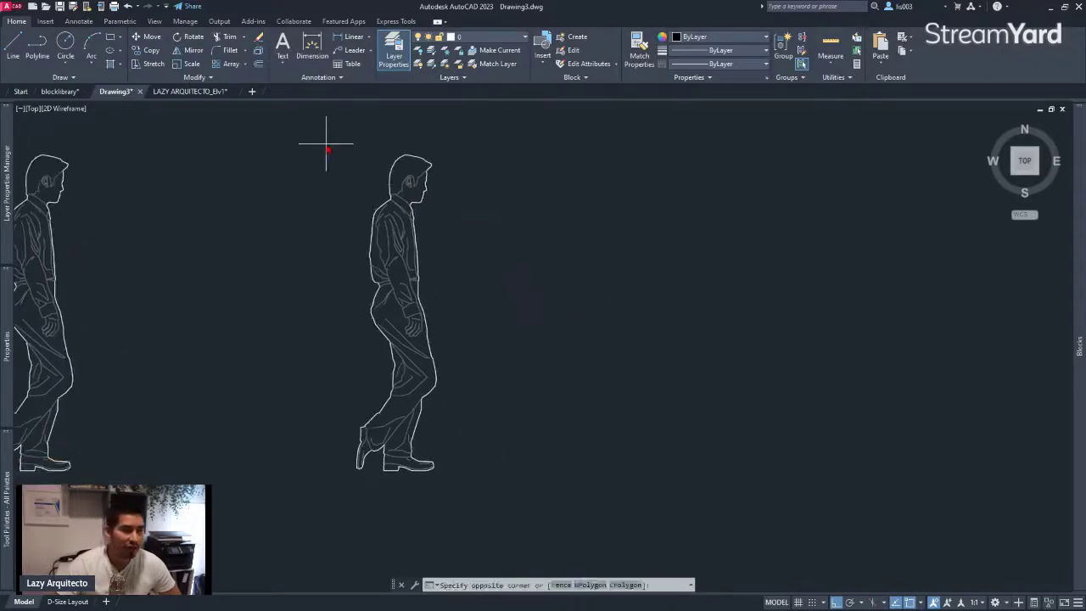
pyautogui.click(542, 511)
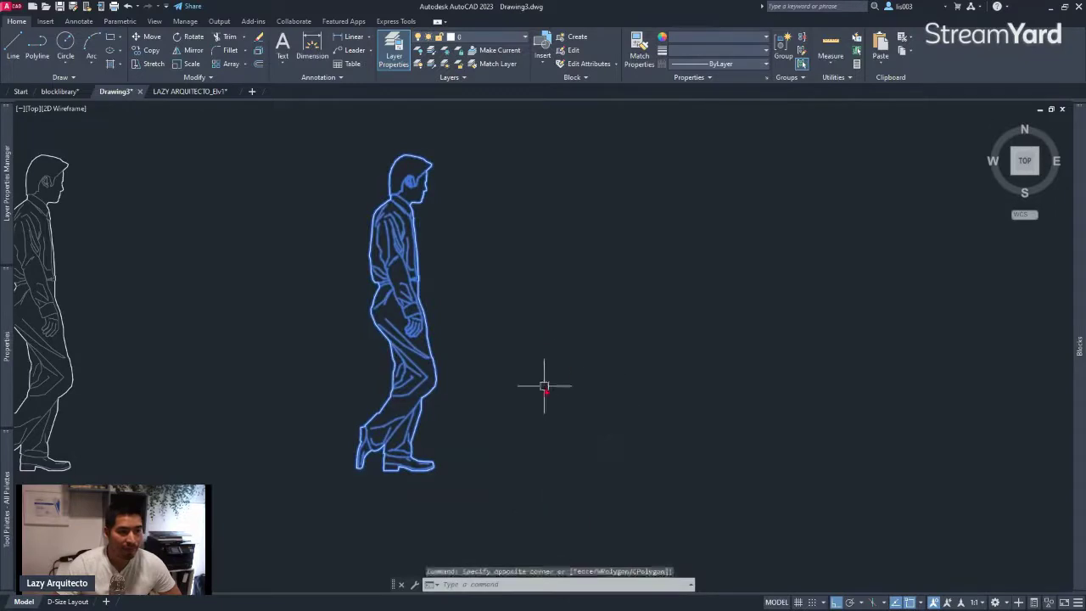
pyautogui.write('B')
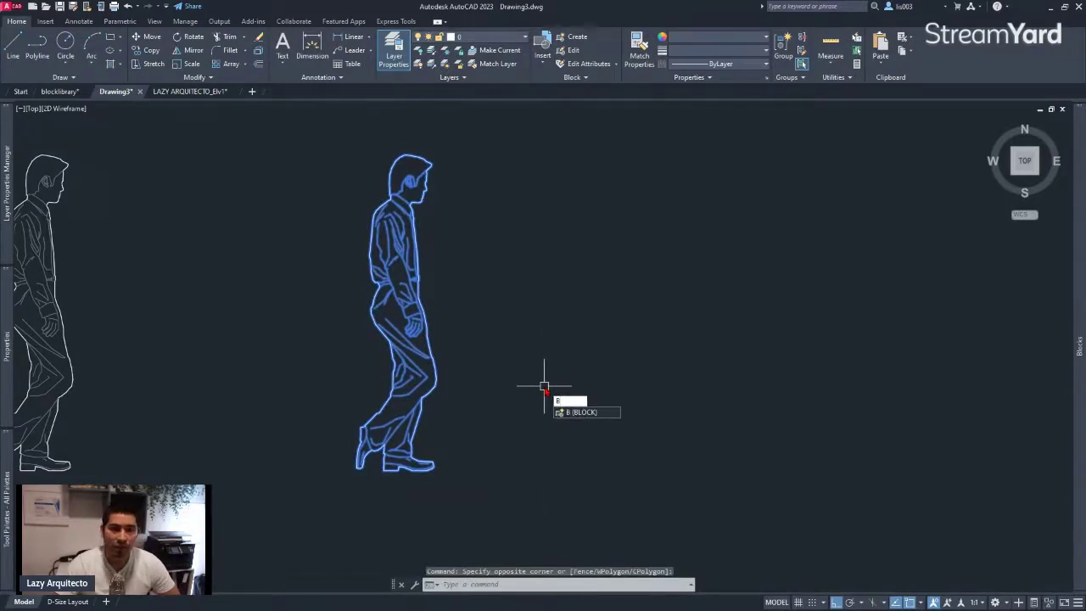
pyautogui.press('Return')
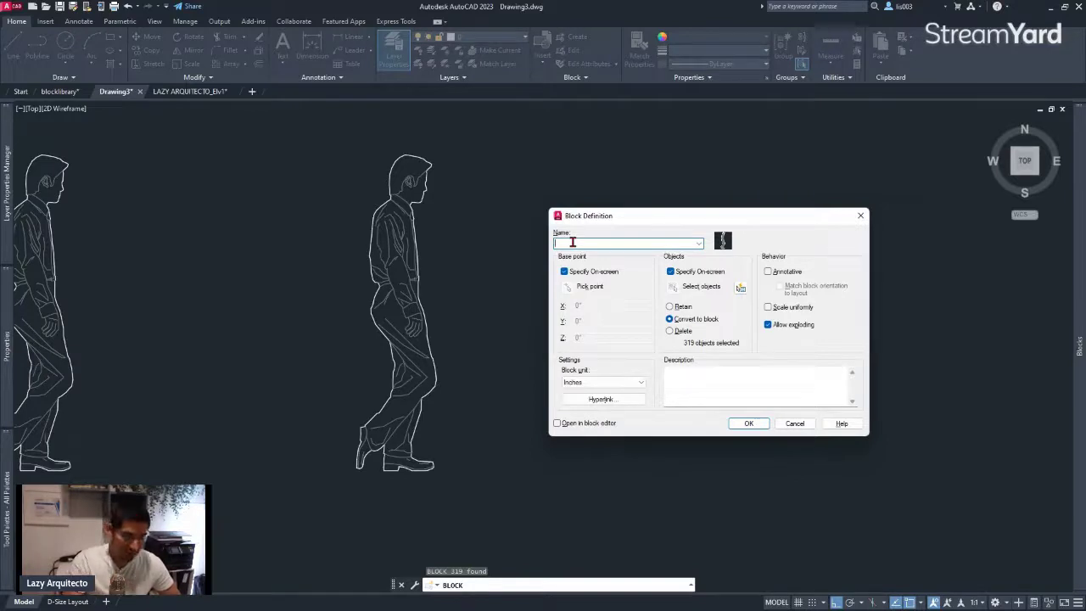
pyautogui.write('PERSON1')
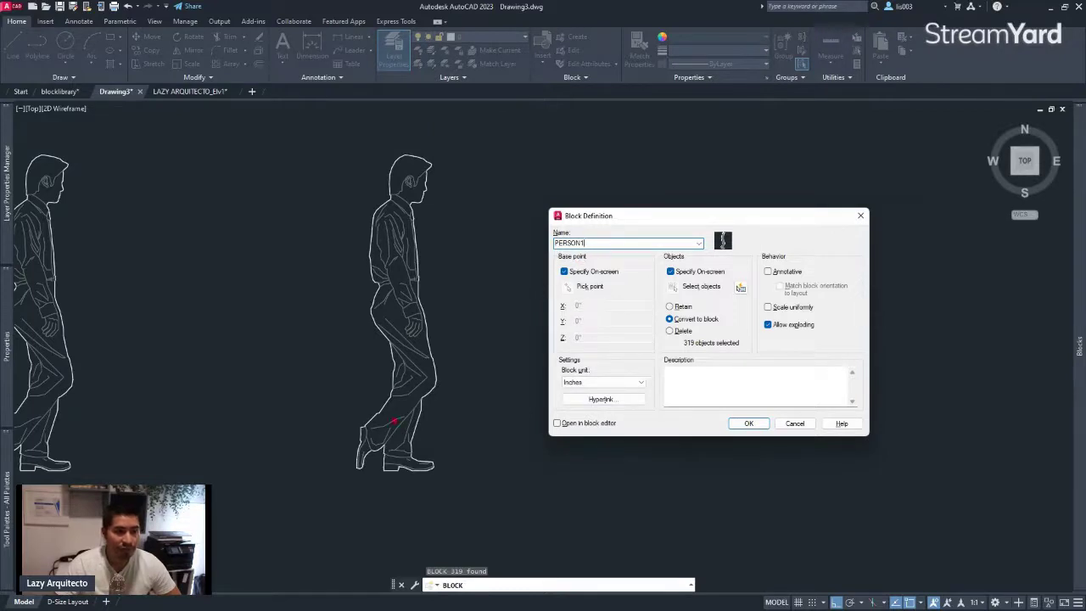
pyautogui.click(564, 273)
pyautogui.click(565, 273)
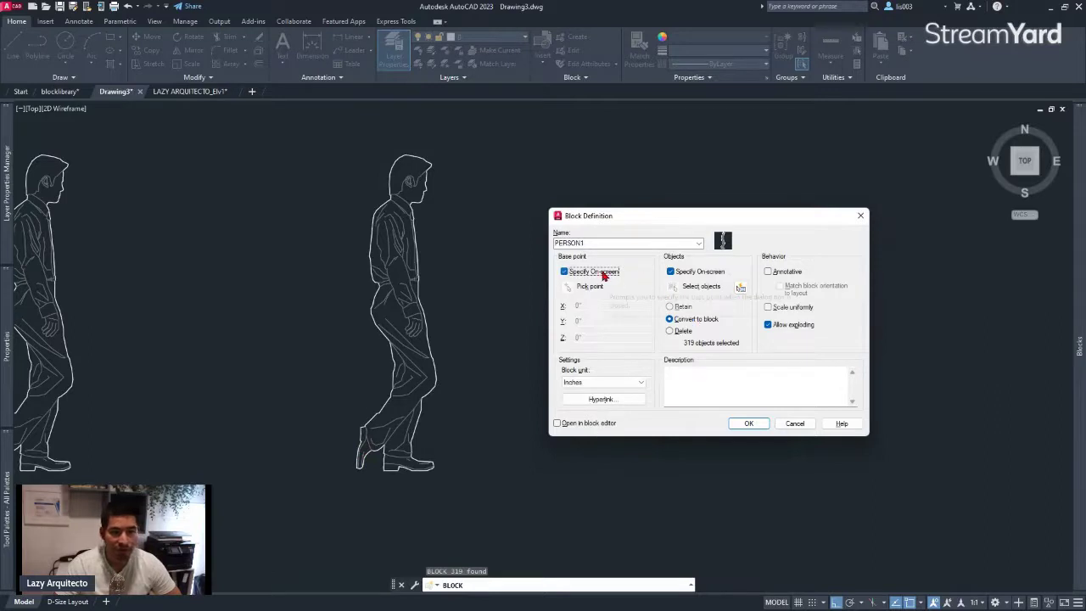
pyautogui.click(750, 422)
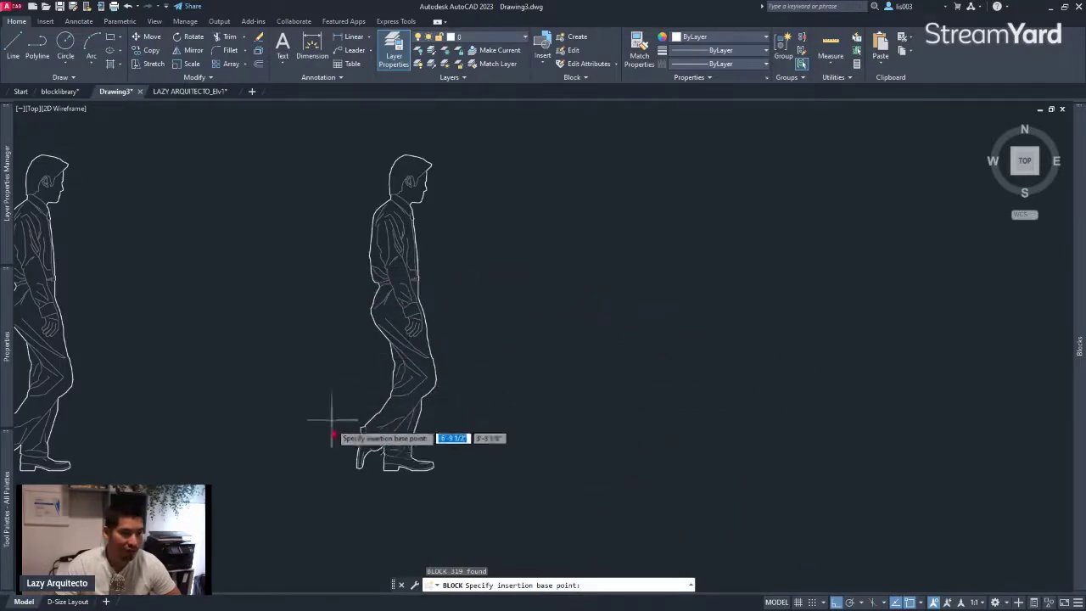
# - Place the insertion base point at the bottom of the front shoe's heel and convert all the figure's linework to the block
pyautogui.scroll(2, 335, 486)
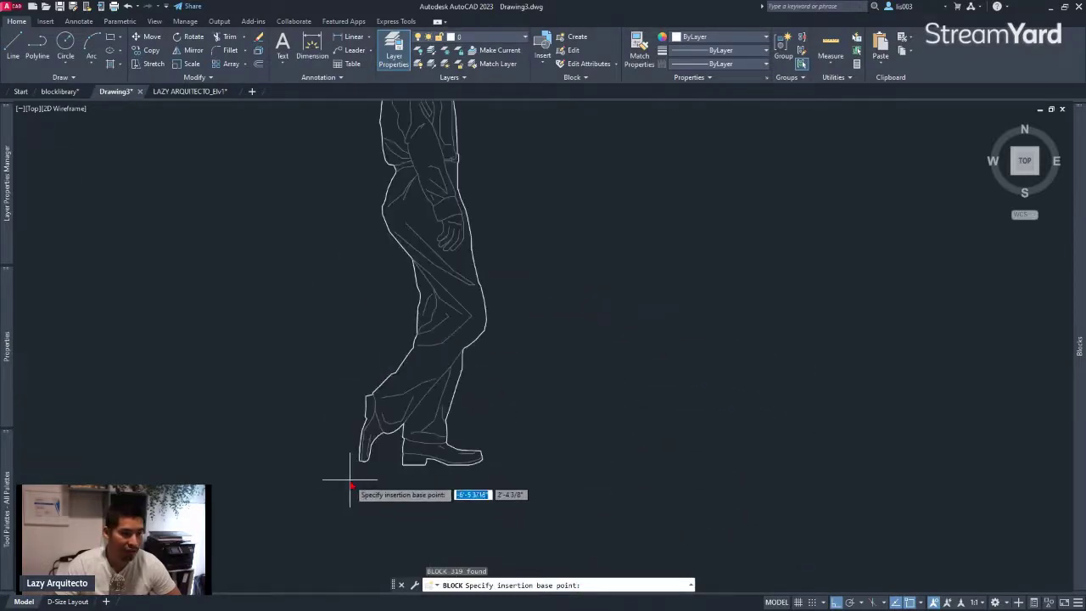
pyautogui.click(404, 465)
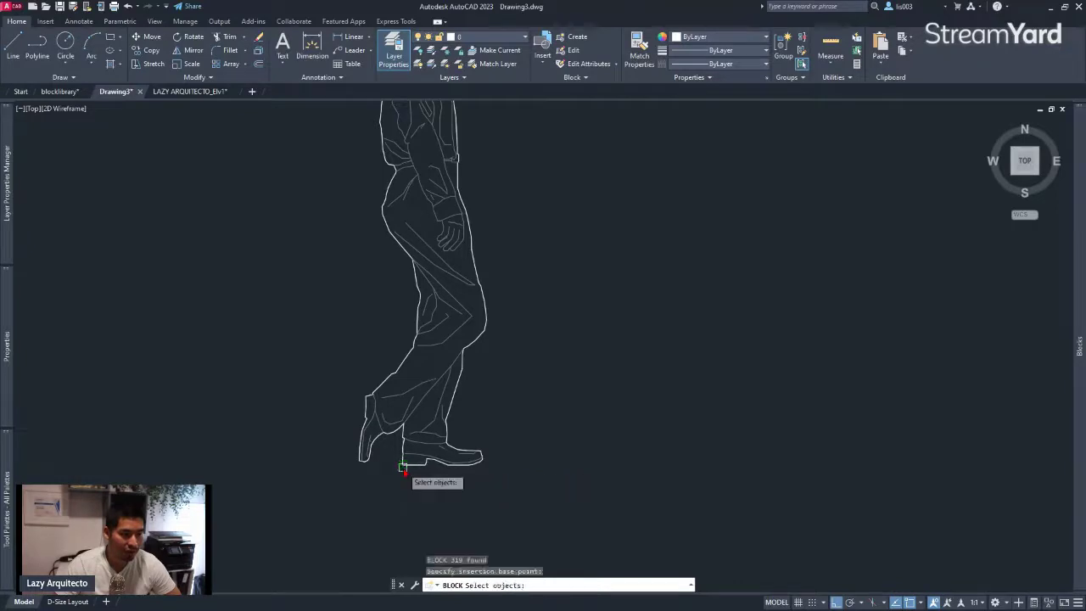
pyautogui.scroll(-2, 466, 504)
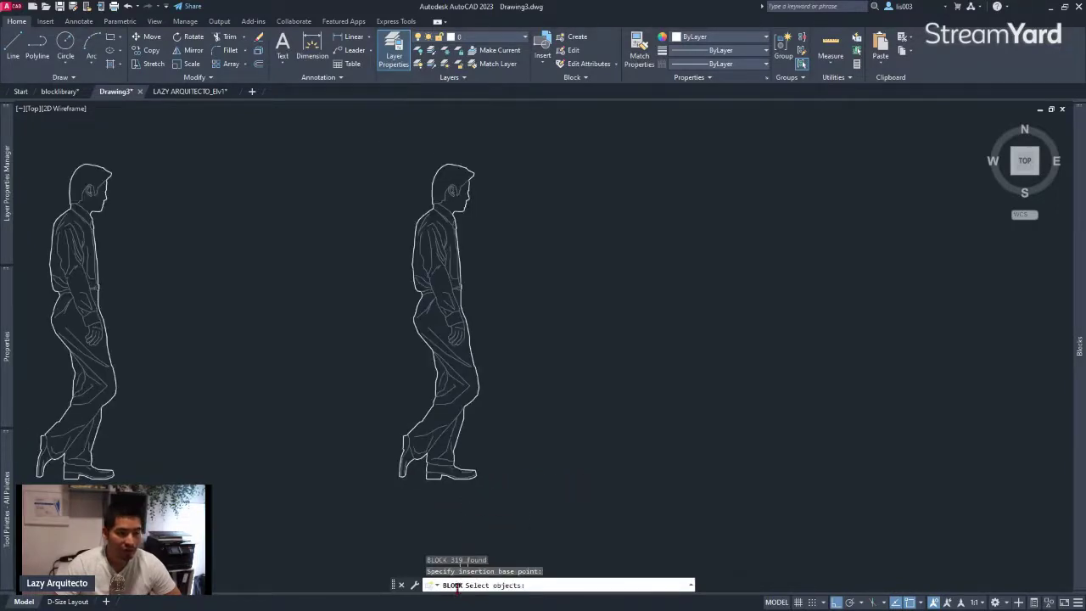
pyautogui.click(534, 500)
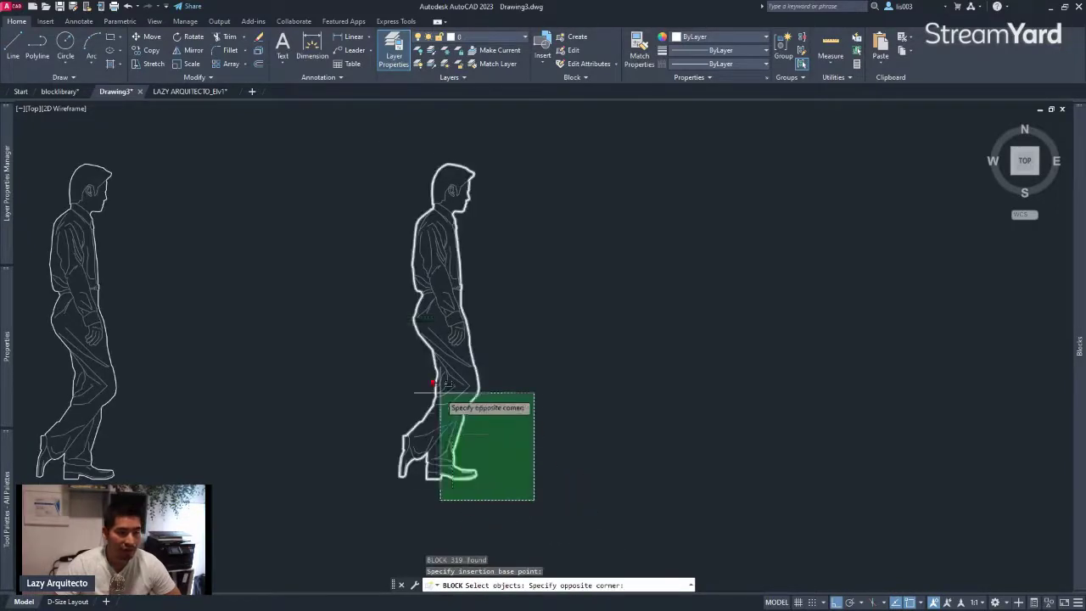
pyautogui.click(342, 145)
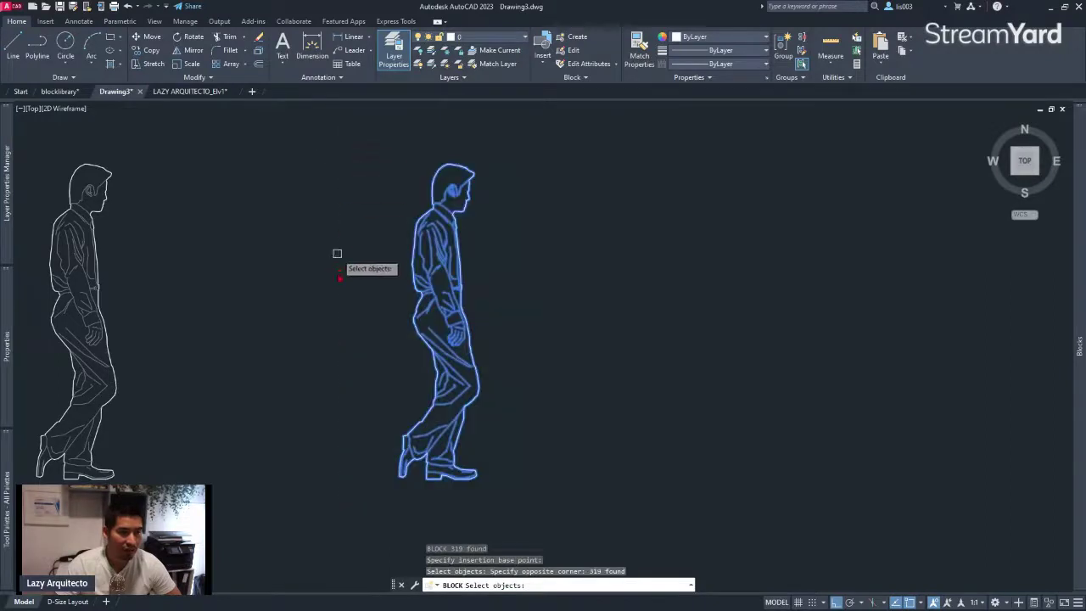
pyautogui.press('Return')
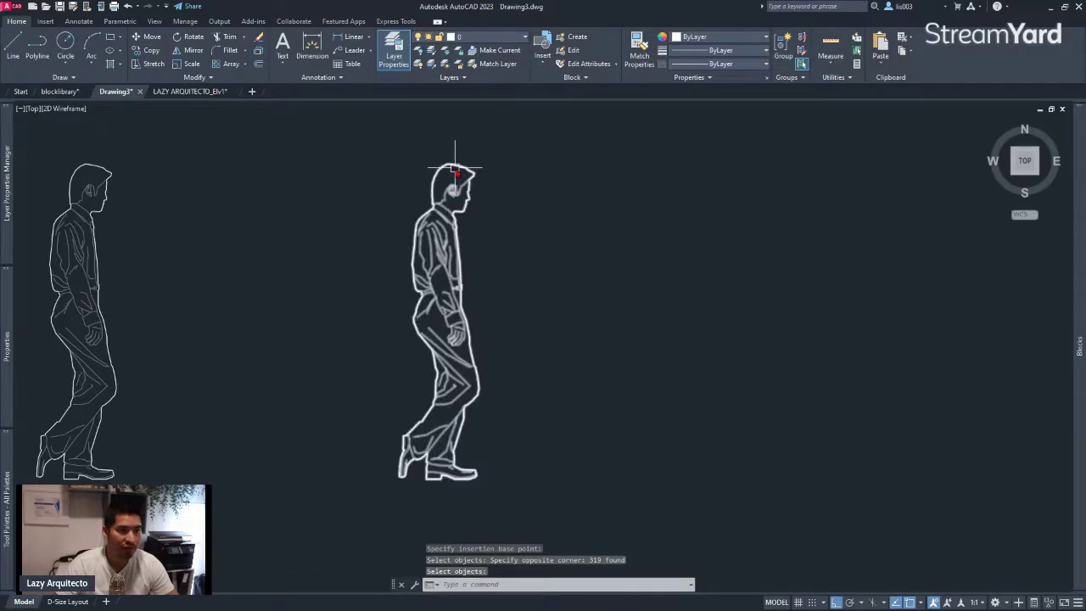
# - Move the PERSON1 block horizontally to the right by its insertion point, away from the remaining ungrouped figure
pyautogui.click(455, 170)
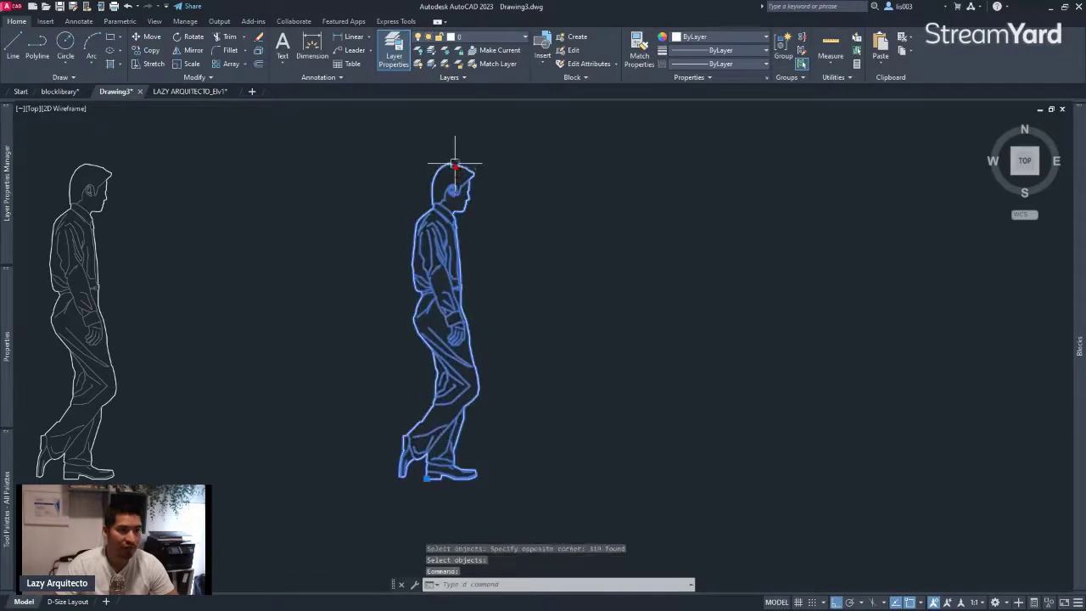
pyautogui.click(427, 480)
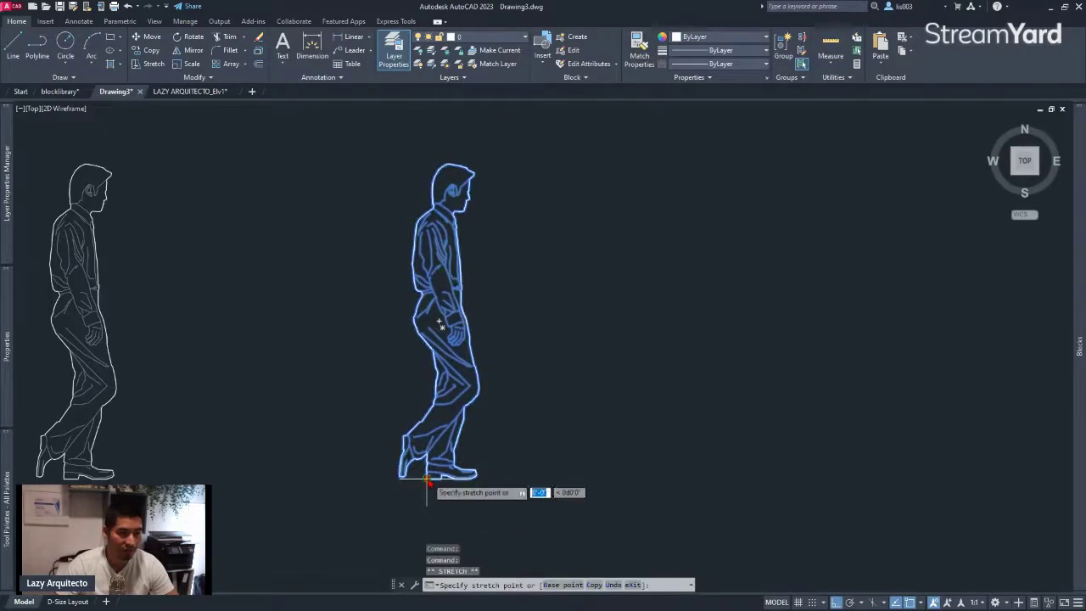
pyautogui.click(585, 478)
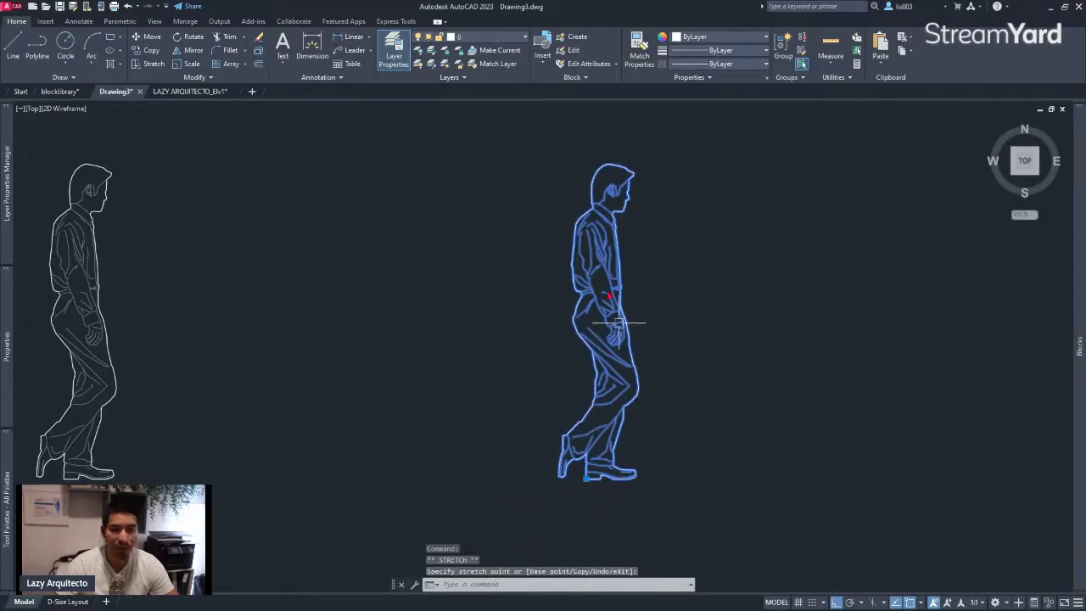
pyautogui.scroll(-1, 394, 386)
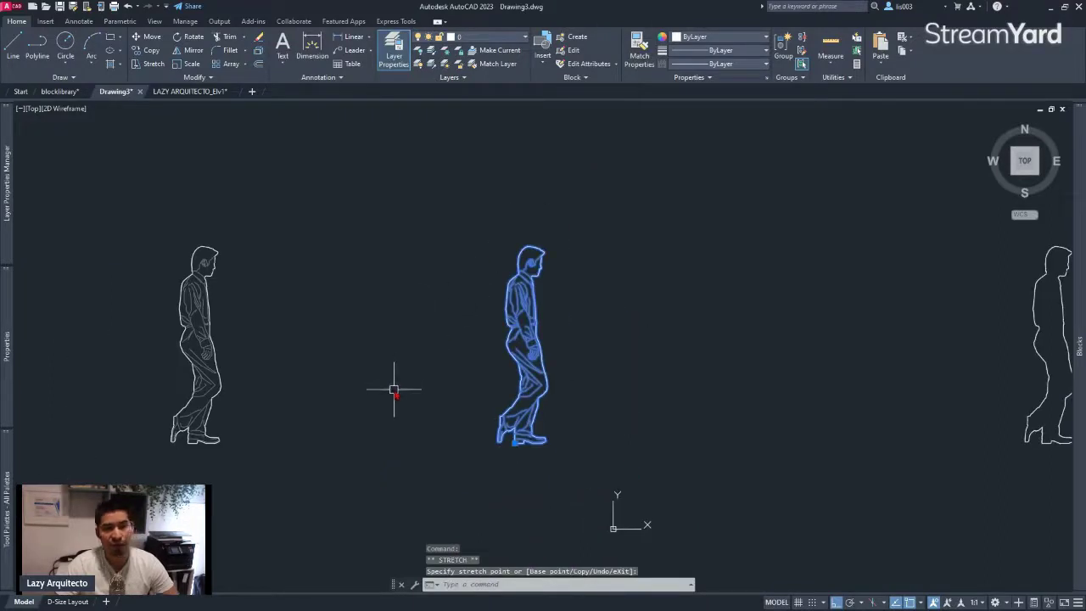
pyautogui.press('Escape')
# - Look over the row of figures and the ATTRIBUTE BLOCK heading, and check the first outline-only figure as a single block
pyautogui.scroll(-1, 390, 395)
pyautogui.scroll(-1, 390, 394)
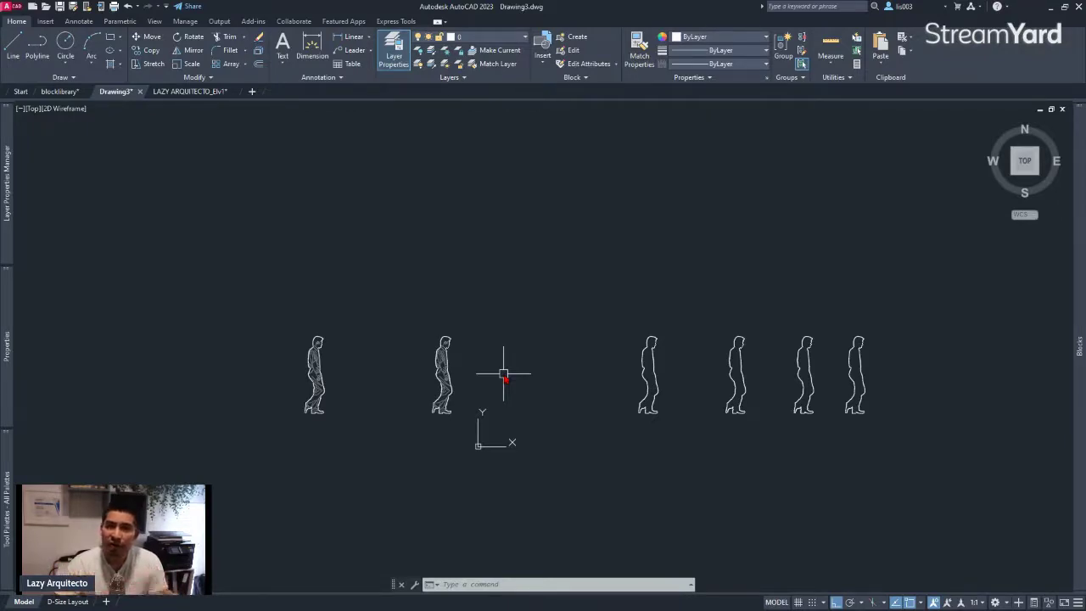
pyautogui.scroll(-3, 376, 381)
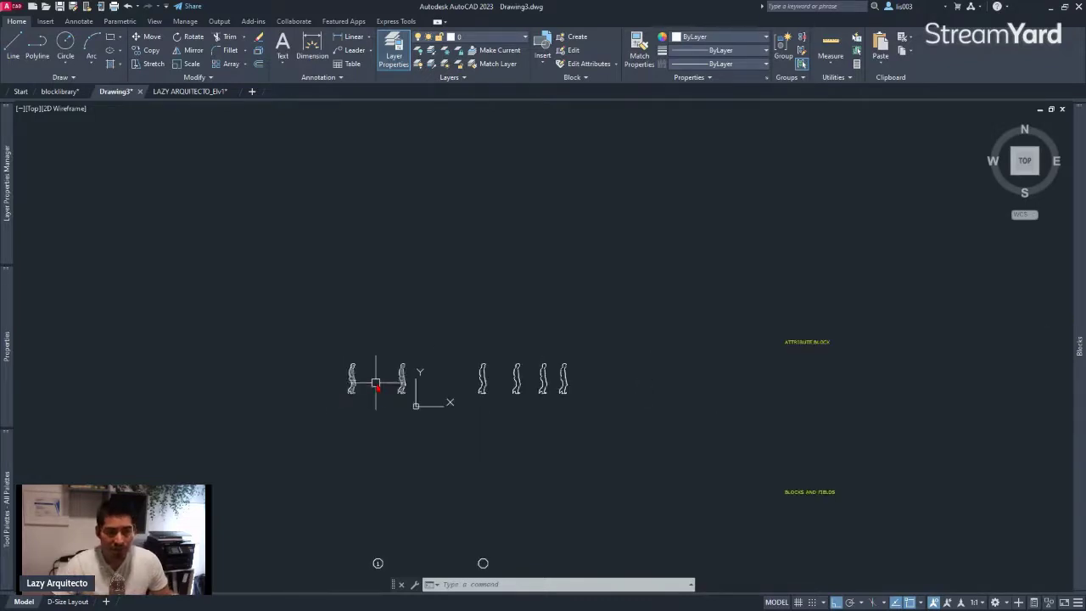
pyautogui.scroll(5, 648, 352)
pyautogui.scroll(5, 647, 390)
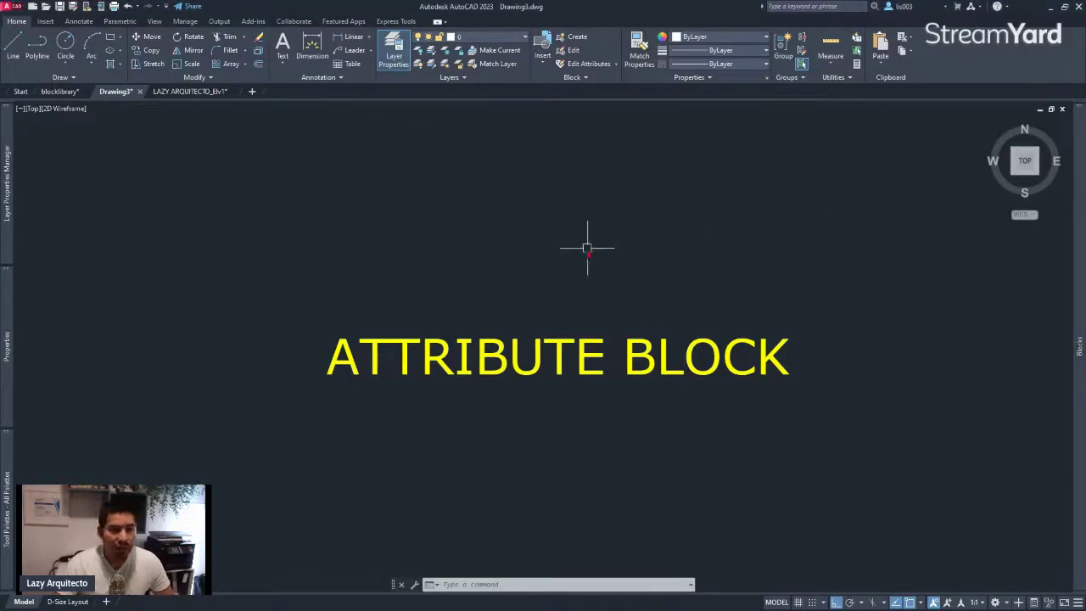
pyautogui.scroll(-2, 585, 249)
pyautogui.moveTo(585, 249)
pyautogui.mouseDown(button='middle')
pyautogui.moveTo(695, 277)
pyautogui.moveTo(721, 269)
pyautogui.mouseUp(button='middle')
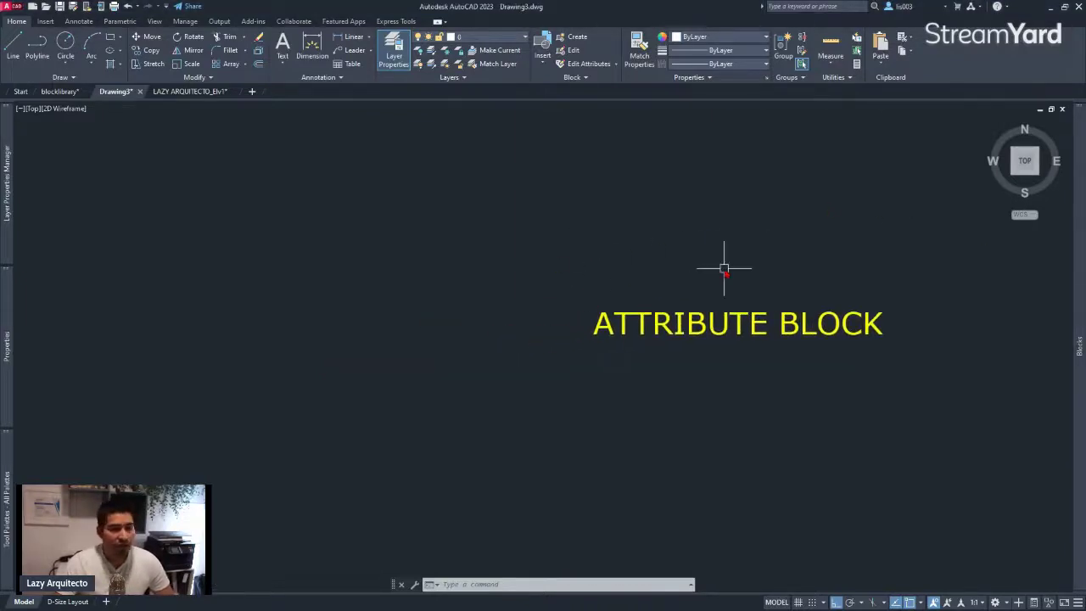
pyautogui.scroll(-4, 565, 303)
pyautogui.scroll(2, 565, 303)
pyautogui.moveTo(564, 302)
pyautogui.mouseDown(button='middle')
pyautogui.moveTo(676, 333)
pyautogui.moveTo(761, 333)
pyautogui.mouseUp(button='middle')
pyautogui.scroll(5, 436, 376)
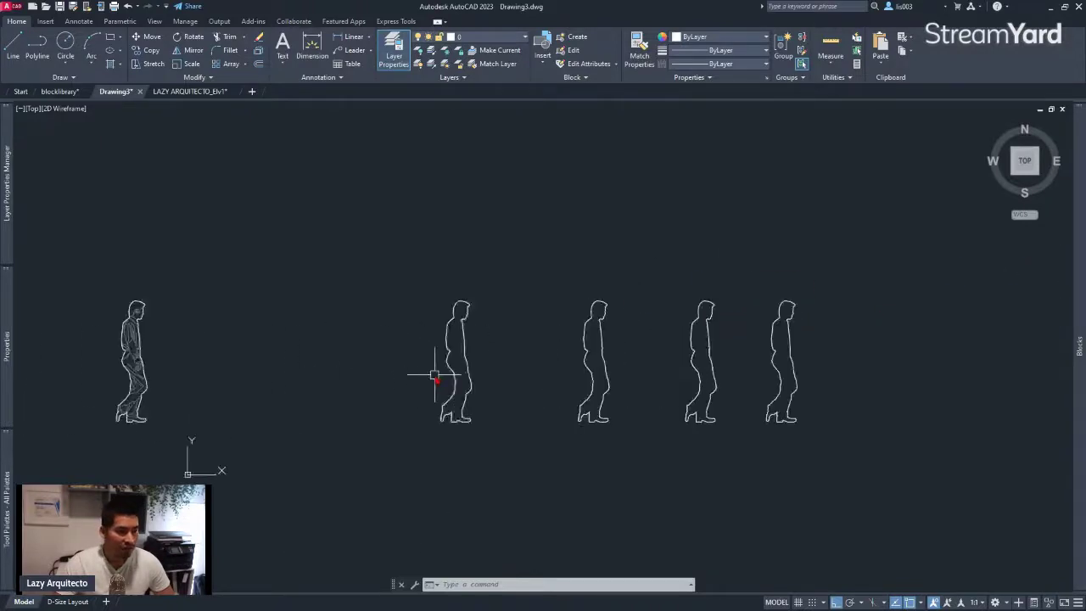
pyautogui.click(451, 316)
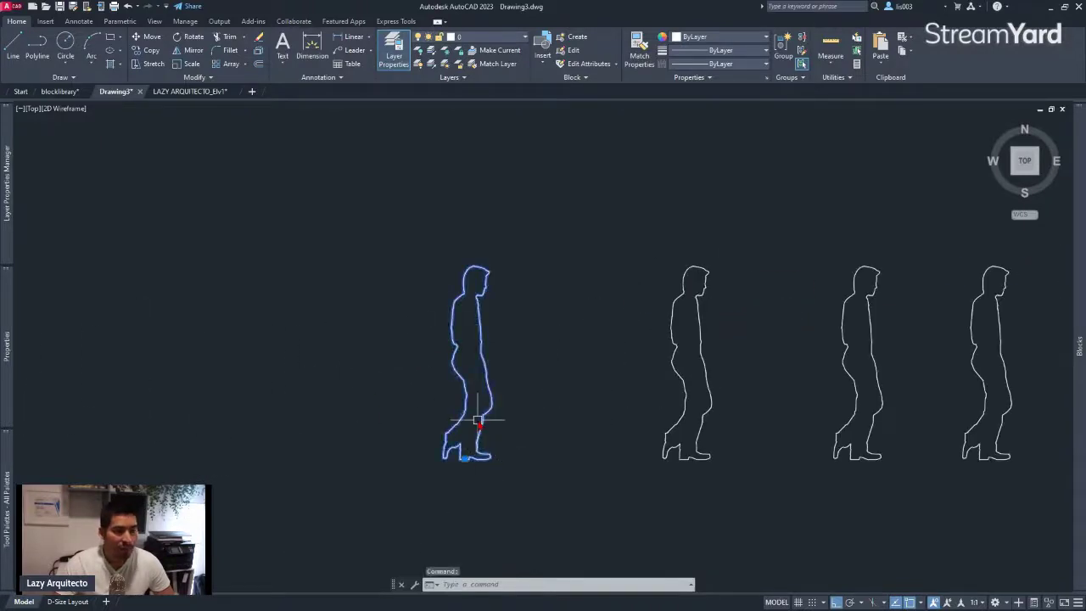
pyautogui.press('Escape')
pyautogui.press('Escape')
# - Examine the octagonal tag numbered 1 below the figures as a single block, including its object properties
pyautogui.scroll(-4, 485, 266)
pyautogui.moveTo(448, 407); pyautogui.dragTo(470, 179, button='middle')
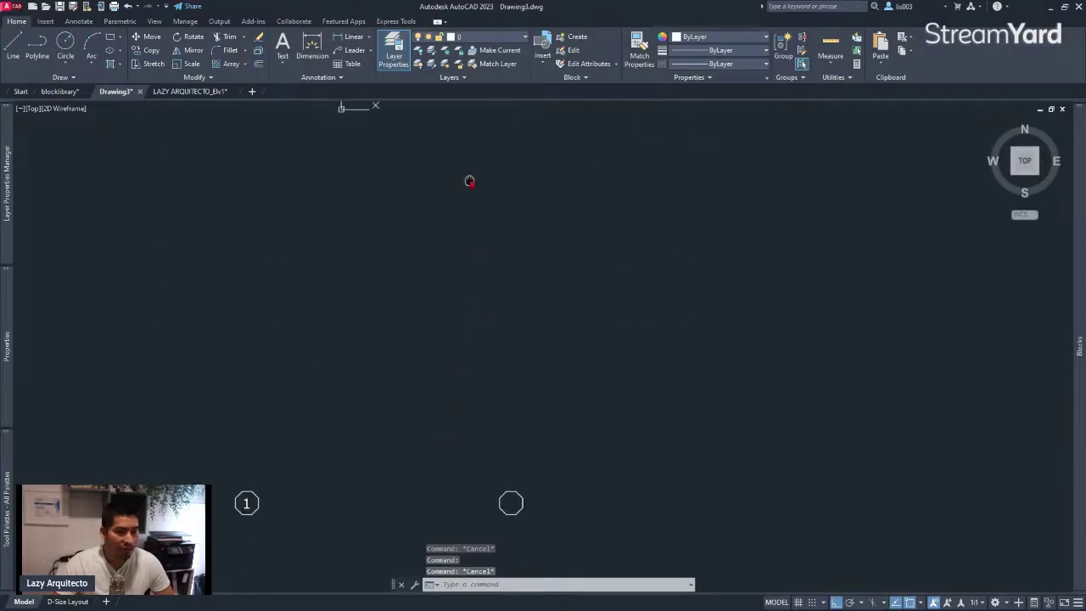
pyautogui.moveTo(369, 417); pyautogui.dragTo(467, 323, button='middle')
pyautogui.scroll(8, 340, 411)
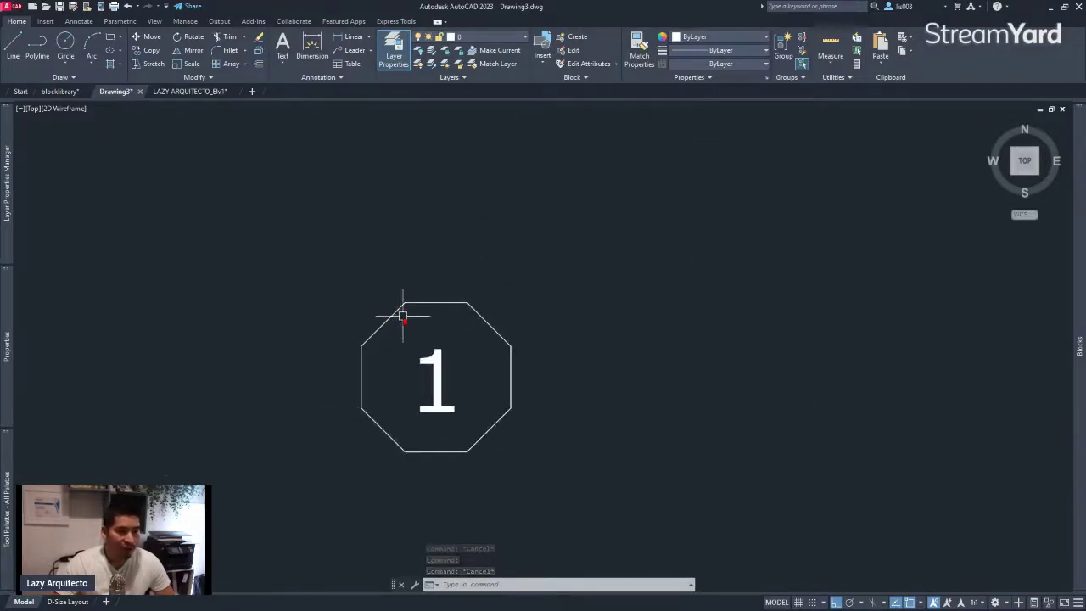
pyautogui.click(404, 305)
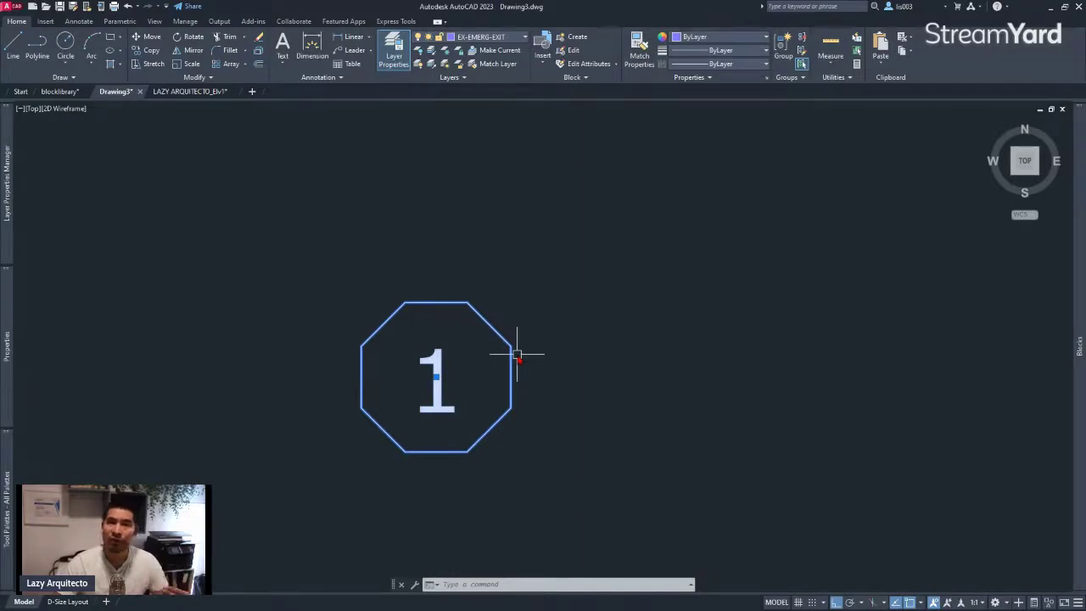
pyautogui.press('Escape')
pyautogui.scroll(-2, 432, 366)
pyautogui.click(432, 366)
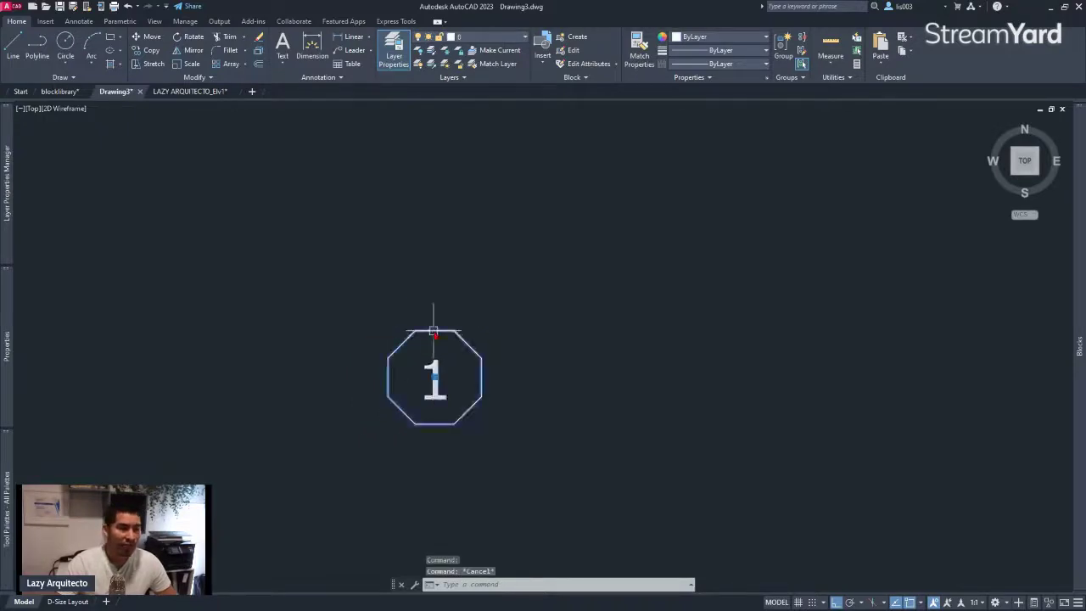
pyautogui.moveTo(7, 348)
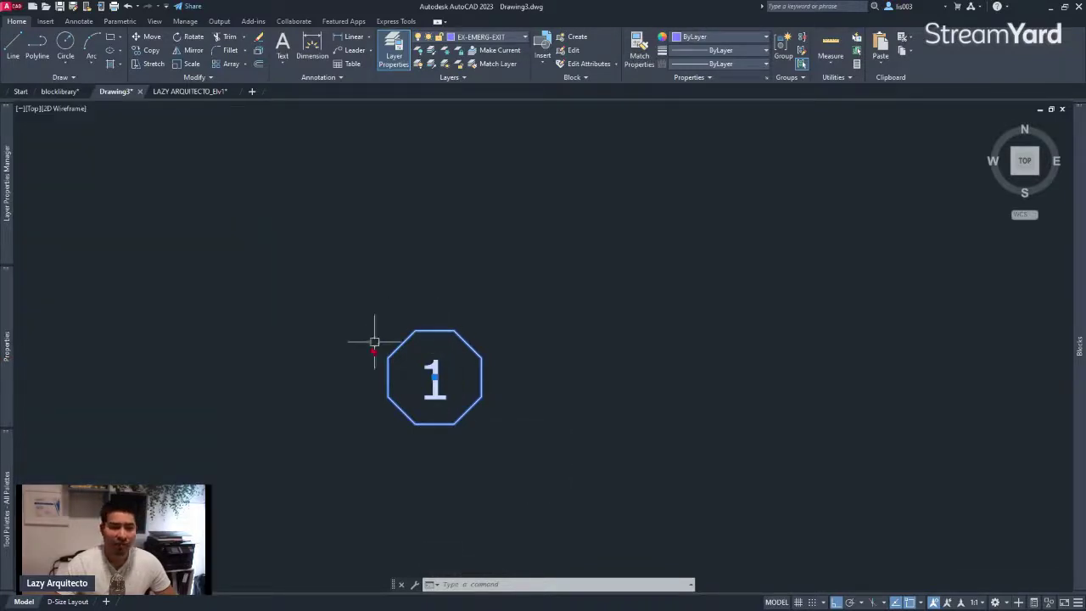
pyautogui.press('Escape')
pyautogui.scroll(2, 423, 411)
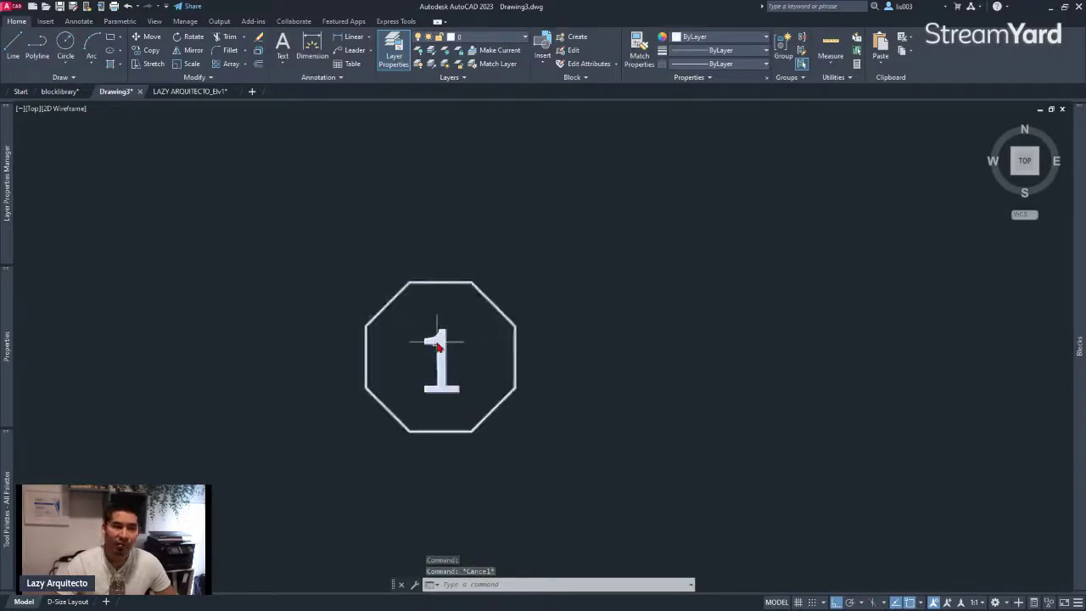
# - Look up the numbered octagon's block definition for editing, then leave without opening the block editor
pyautogui.moveTo(442, 357)
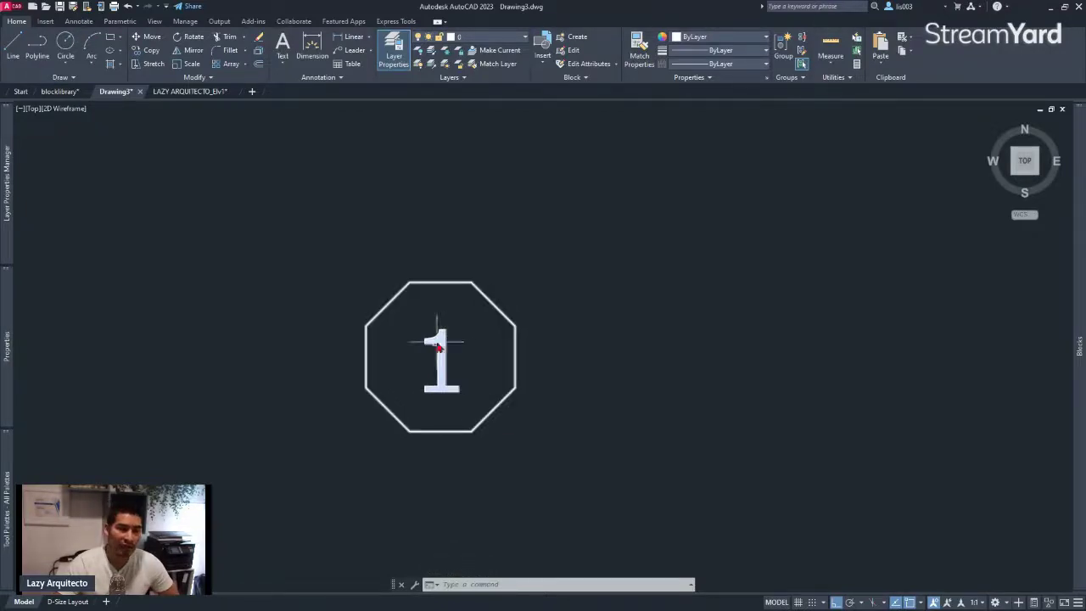
pyautogui.doubleClick(440, 342)
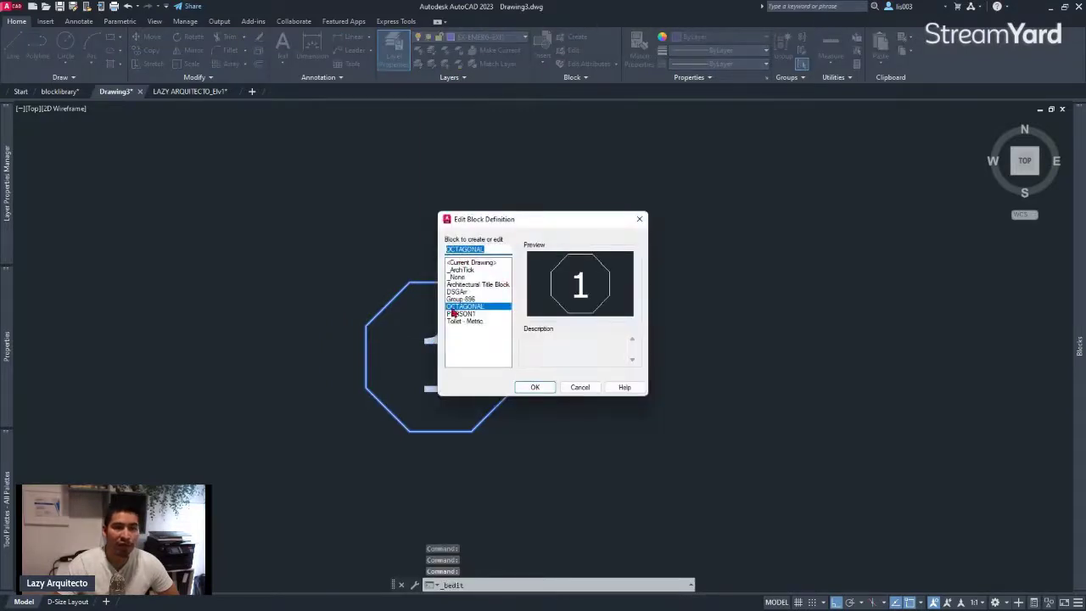
pyautogui.click(576, 388)
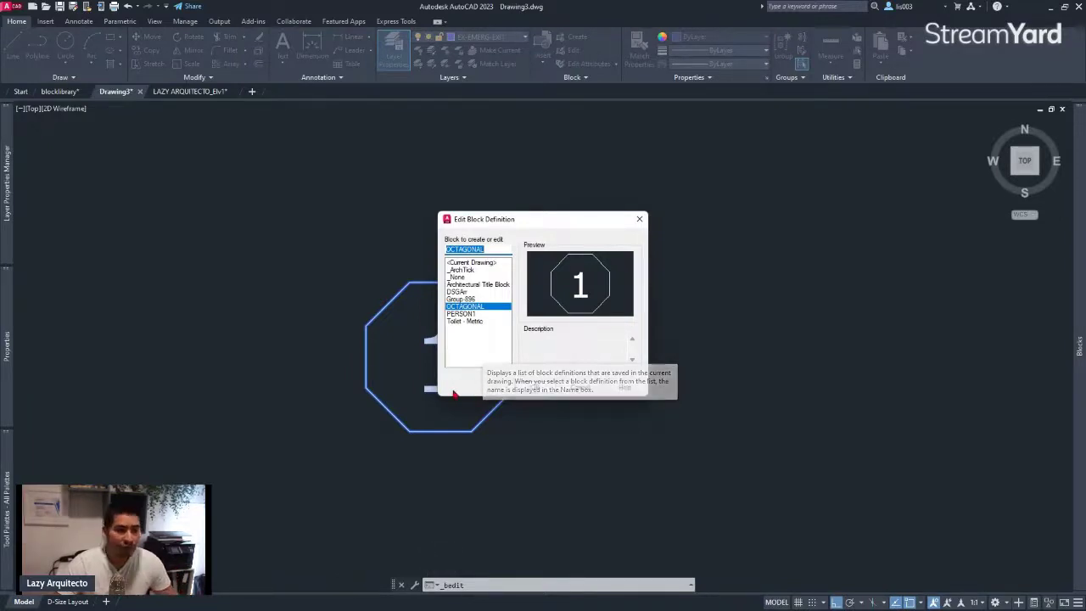
pyautogui.press('Escape')
# - Examine the empty octagon beside the numbered tag by selecting its outline
pyautogui.scroll(-4, 347, 376)
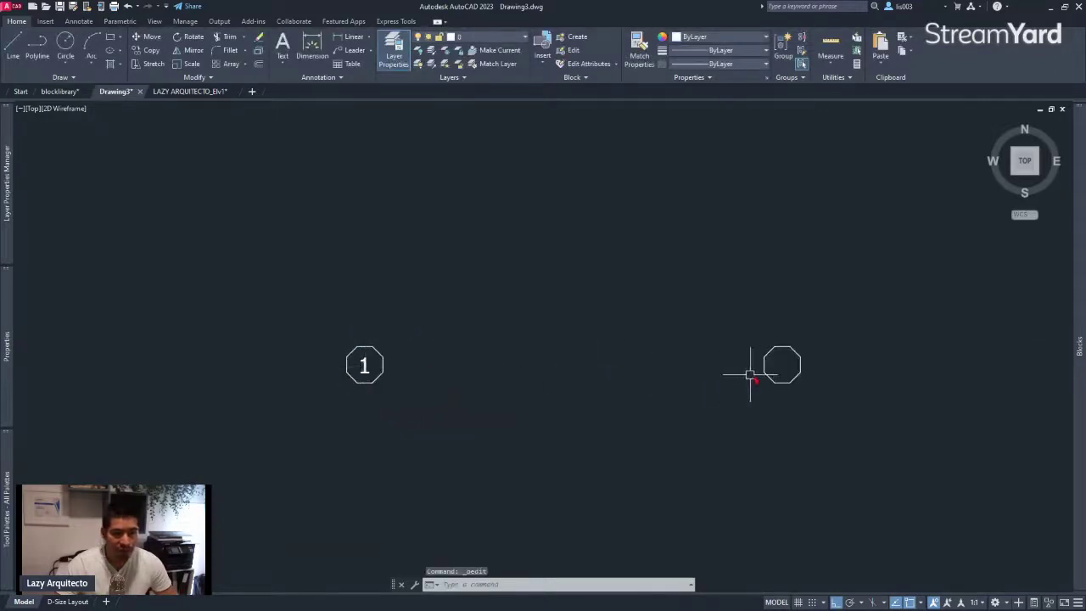
pyautogui.scroll(6, 778, 369)
pyautogui.moveTo(807, 347); pyautogui.dragTo(676, 350, button='middle')
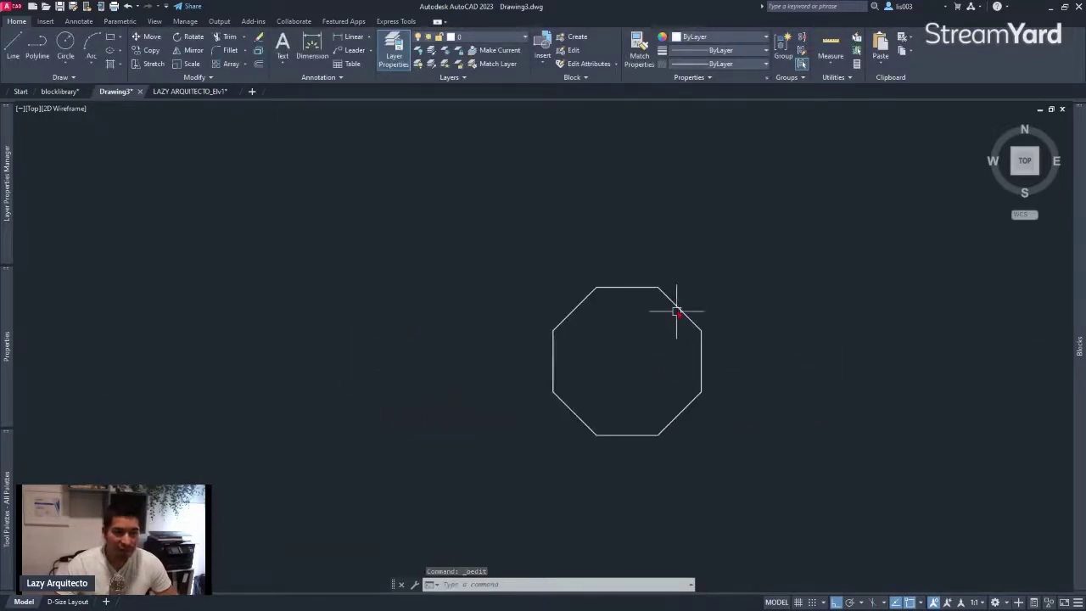
pyautogui.click(617, 290)
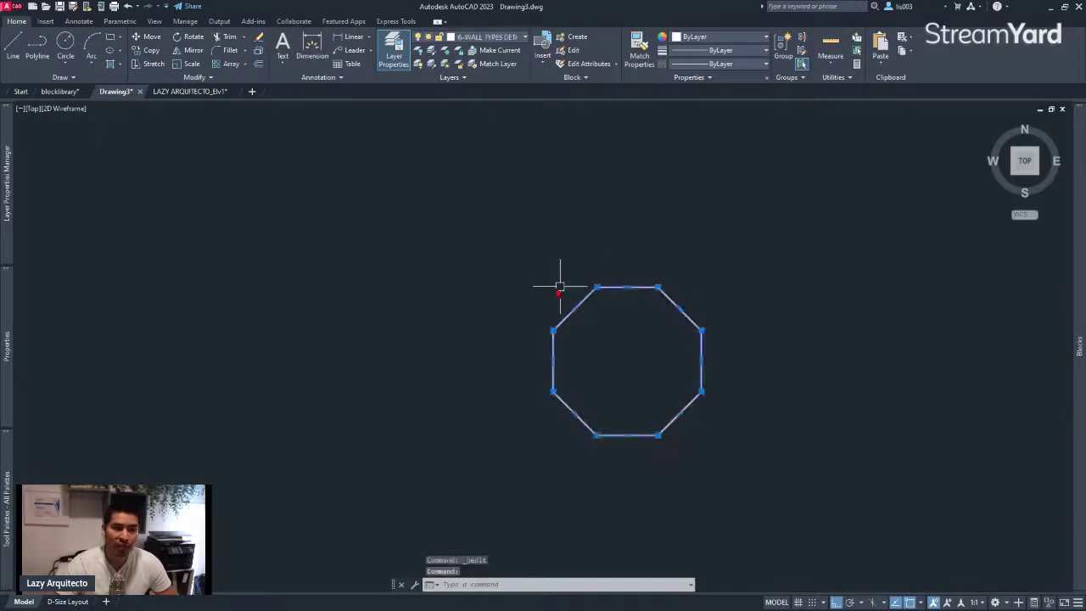
pyautogui.press('Escape')
pyautogui.moveTo(615, 340); pyautogui.dragTo(542, 332, button='middle')
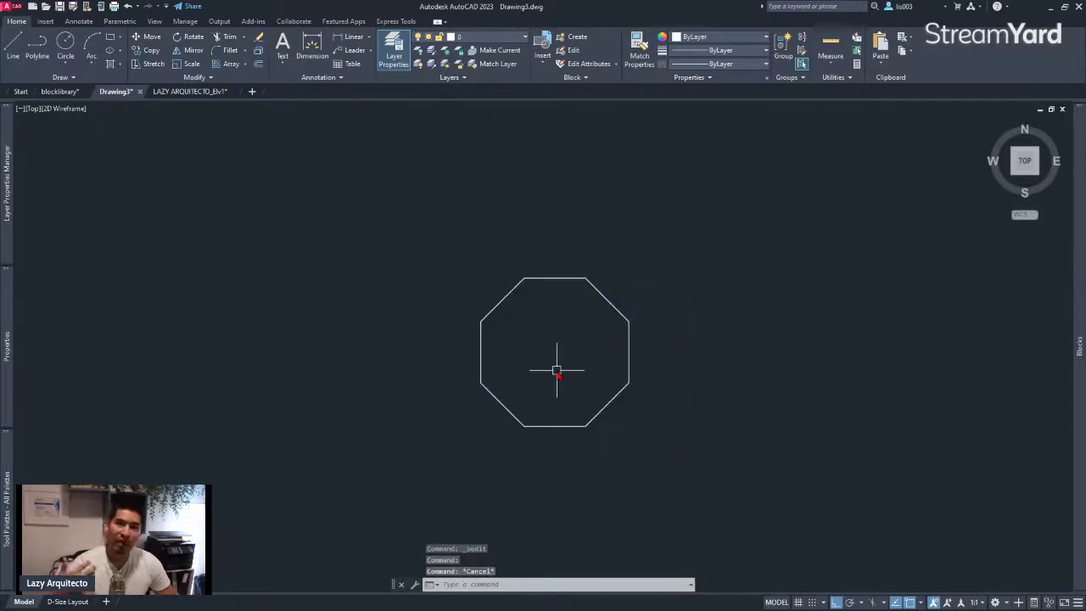
# - Check the object properties of everything in the empty octagon, and of its outline alone
pyautogui.click(556, 369)
pyautogui.click(500, 274)
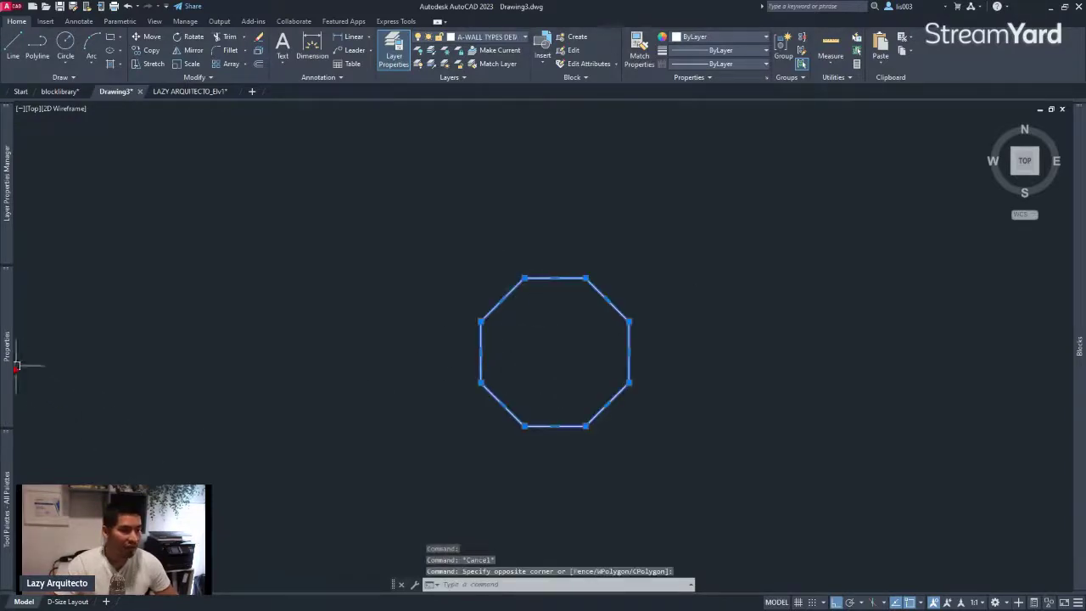
pyautogui.moveTo(9, 356)
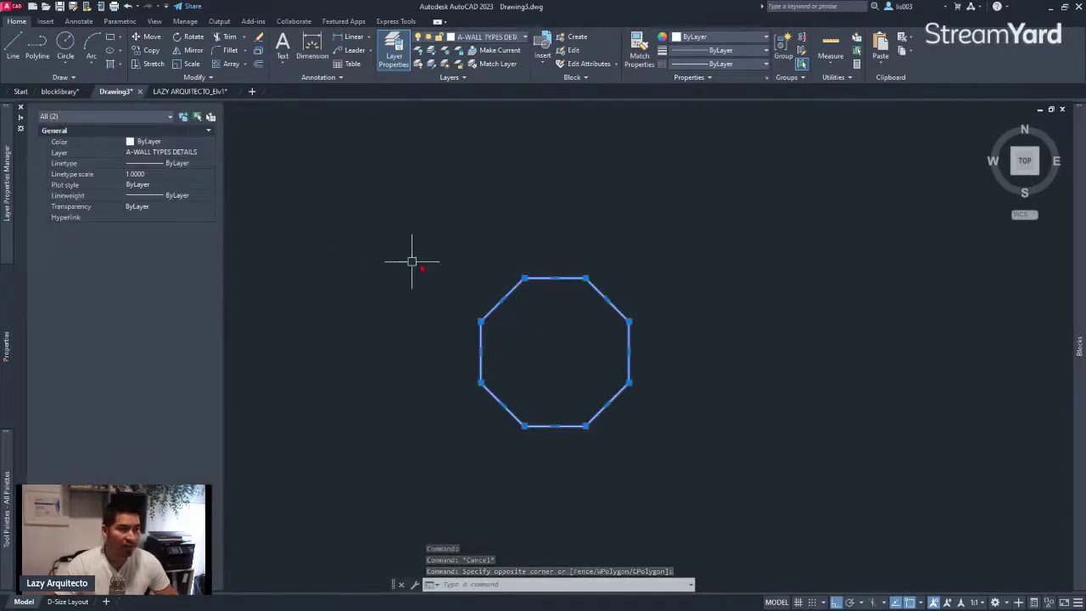
pyautogui.press('Escape')
pyautogui.click(502, 298)
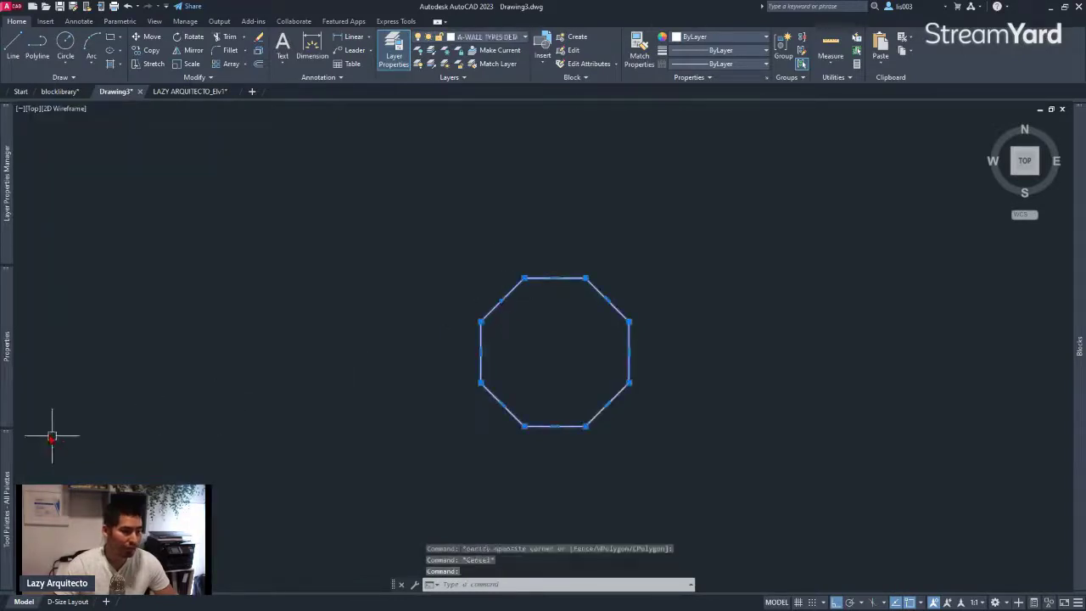
pyautogui.moveTo(5, 386)
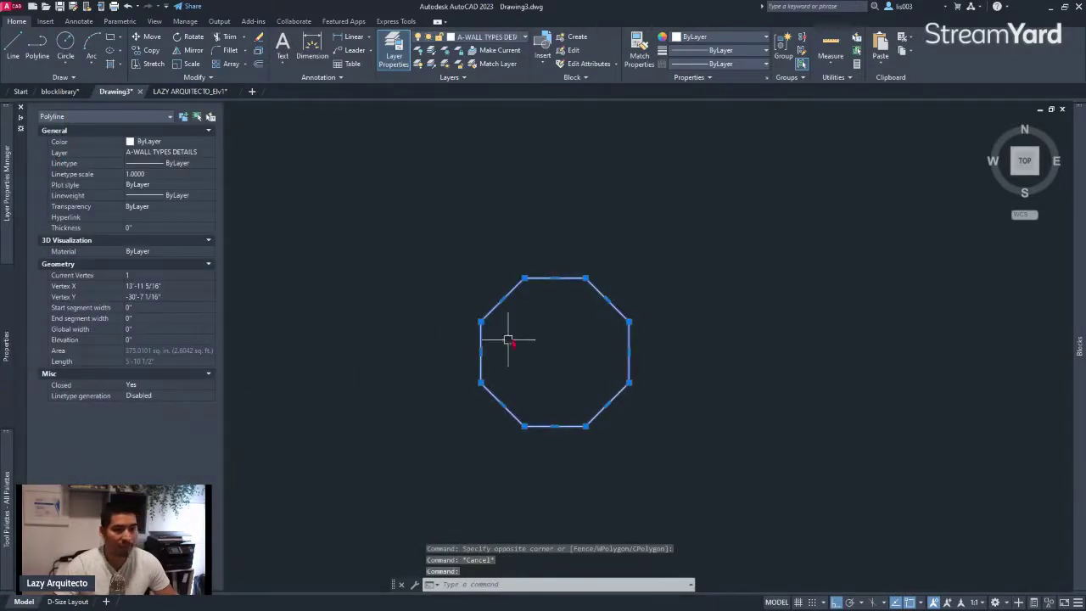
pyautogui.press('Escape')
pyautogui.moveTo(535, 346); pyautogui.dragTo(516, 336, button='middle')
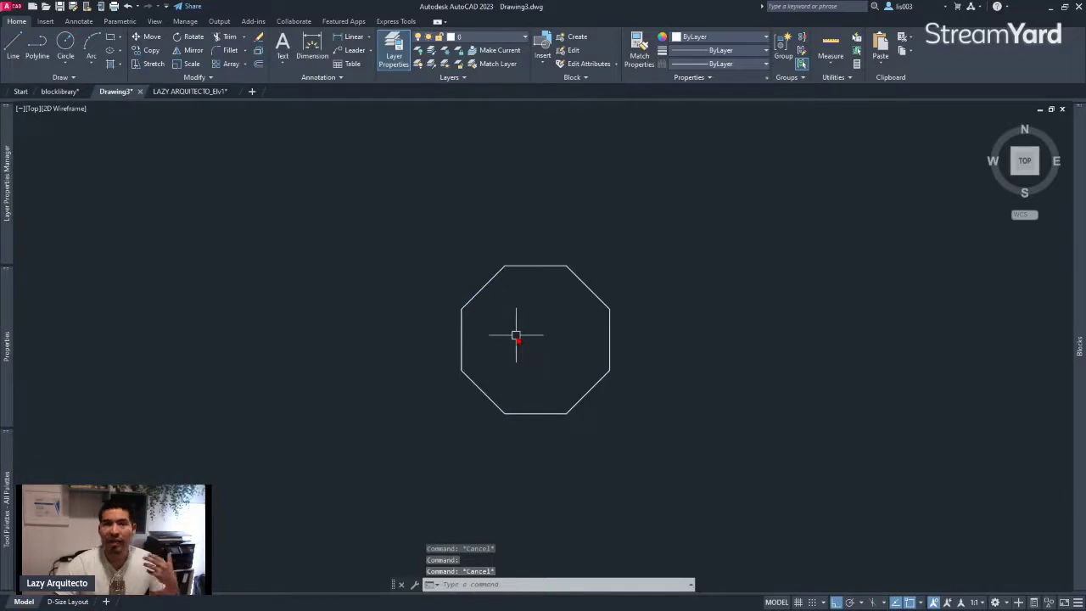
# - Start an attribute definition with X as its tag, prompt and default value
pyautogui.write('ATT')
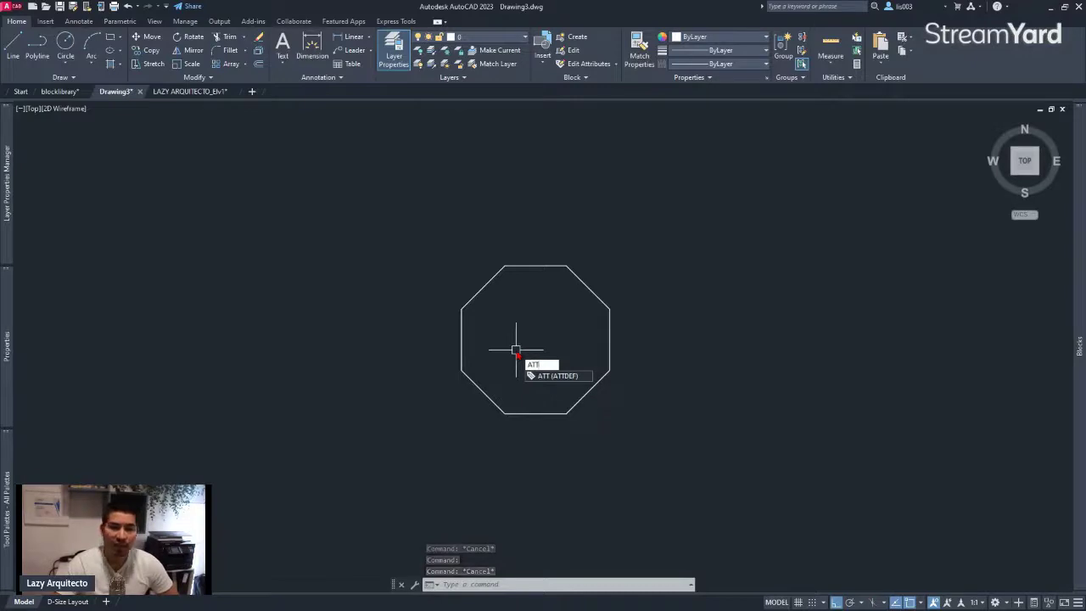
pyautogui.press('Return')
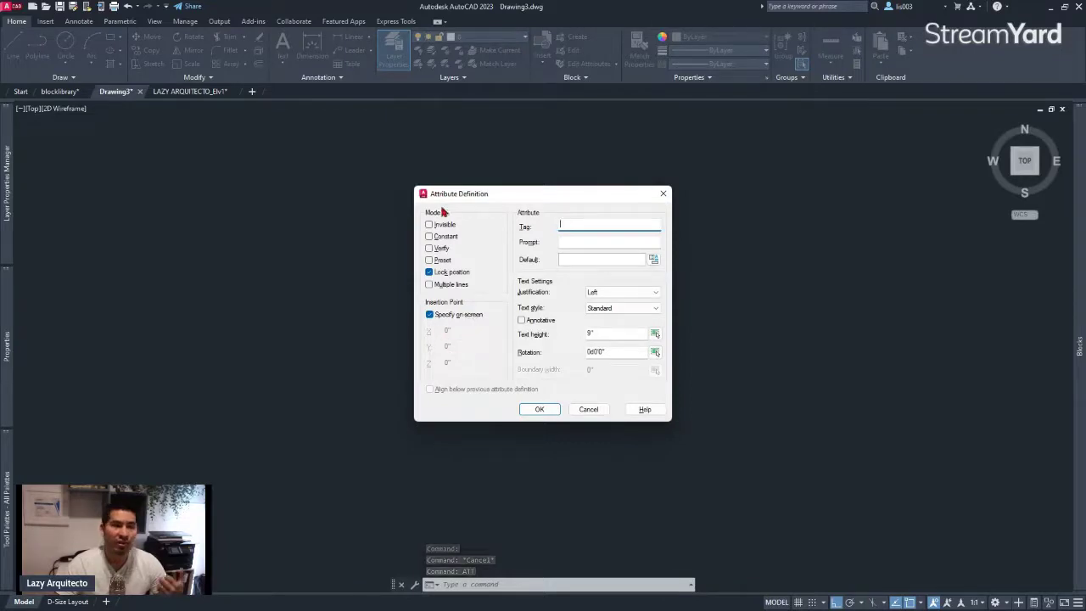
pyautogui.click(567, 242)
pyautogui.write('X')
pyautogui.click(567, 259)
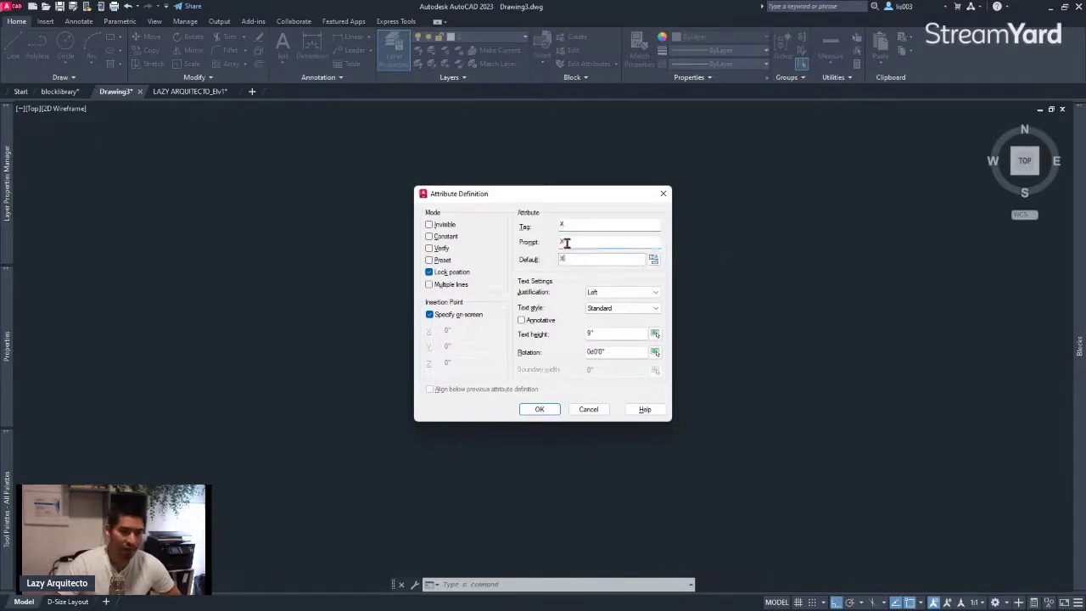
pyautogui.write('X')
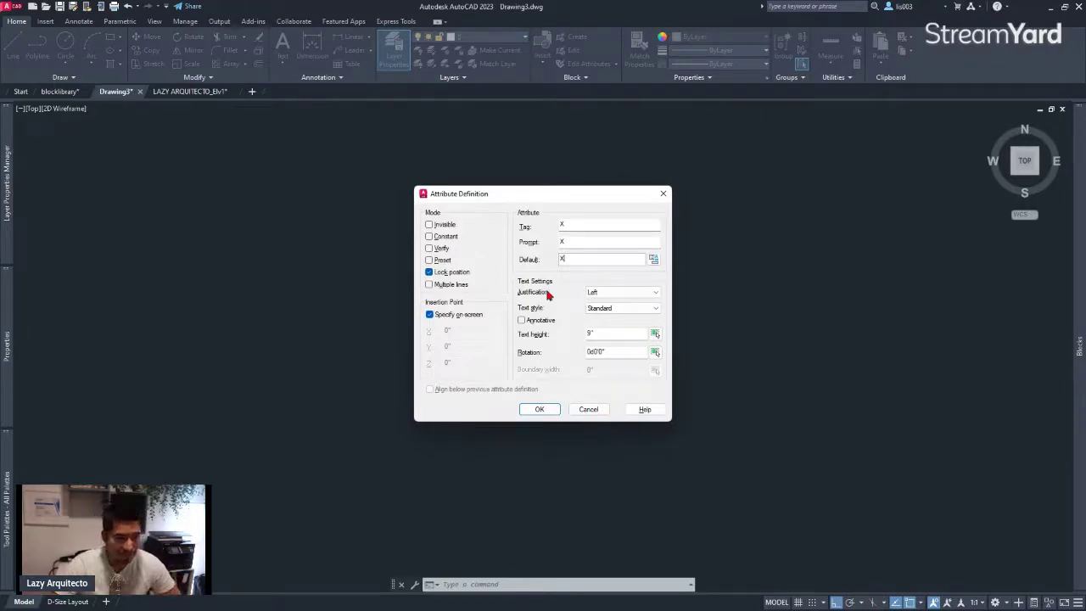
# - Set the attribute's justification to Middle center and place it at the centre of the empty octagon
pyautogui.click(611, 292)
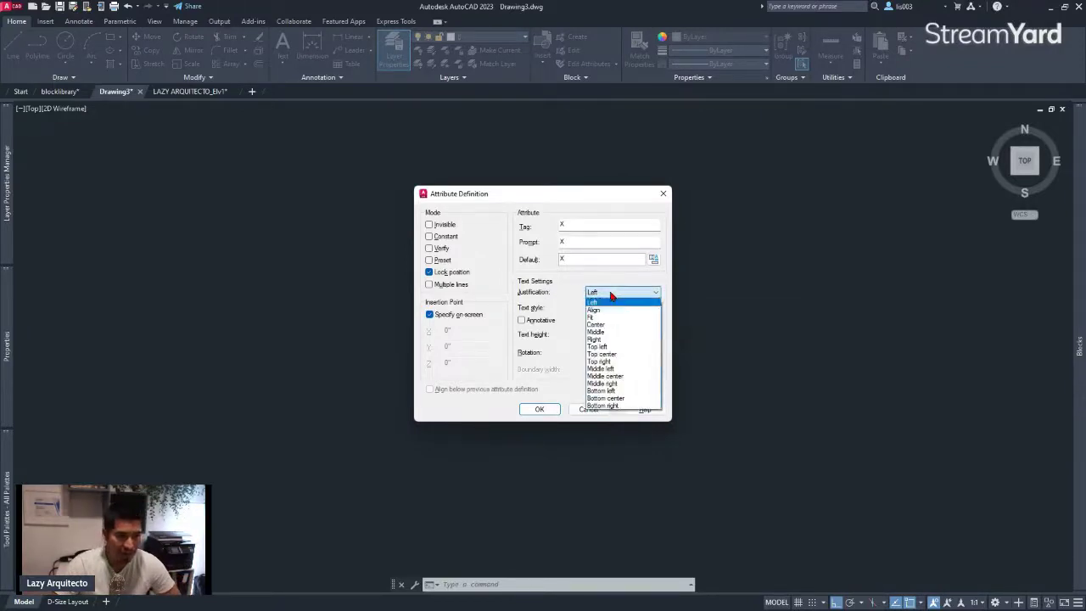
pyautogui.click(604, 376)
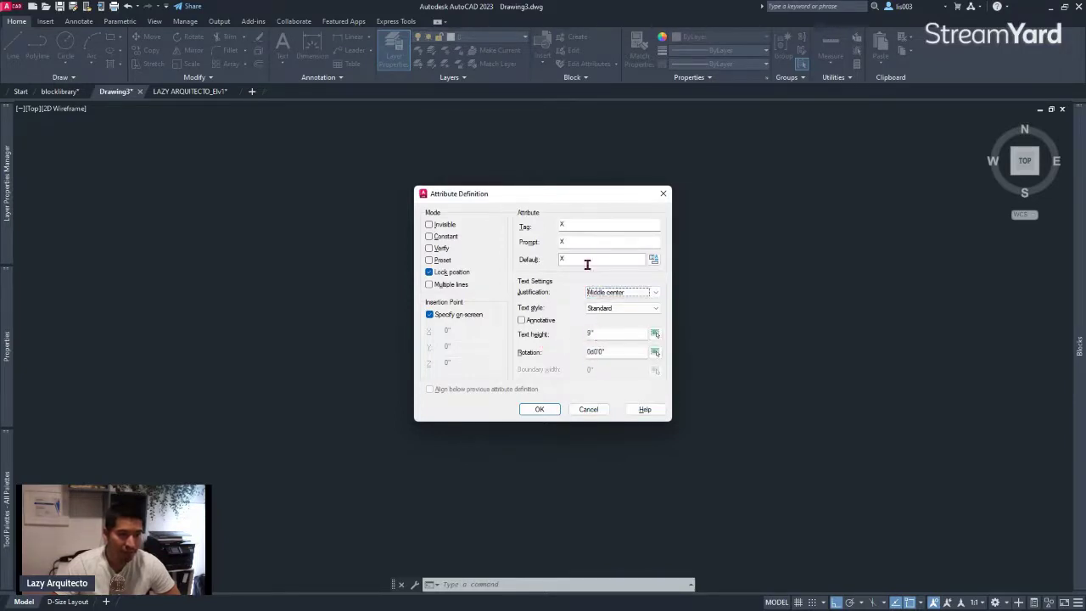
pyautogui.moveTo(560, 197); pyautogui.dragTo(768, 186)
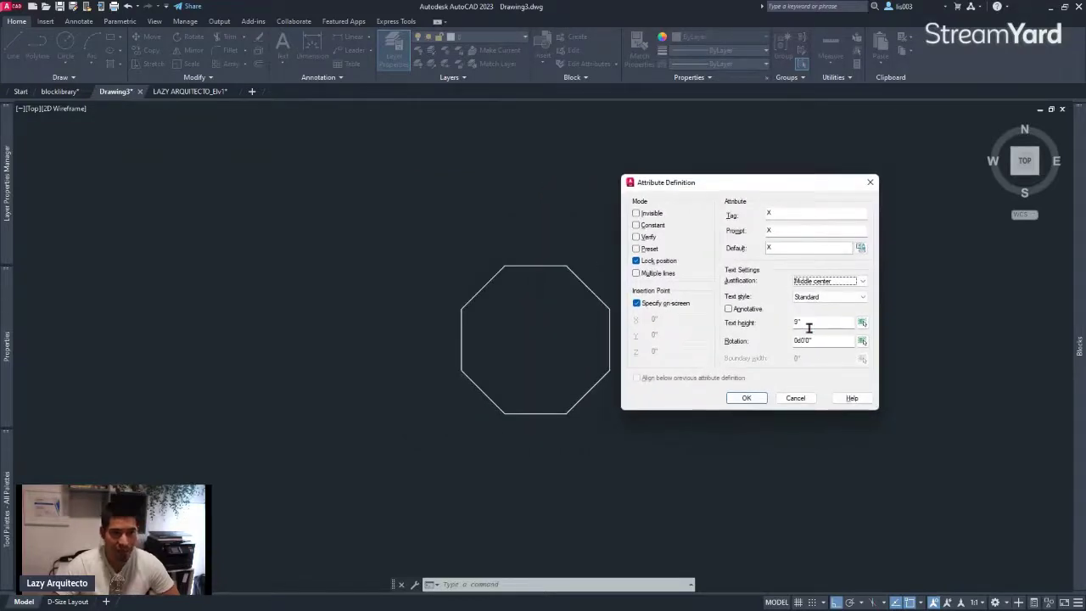
pyautogui.click(747, 398)
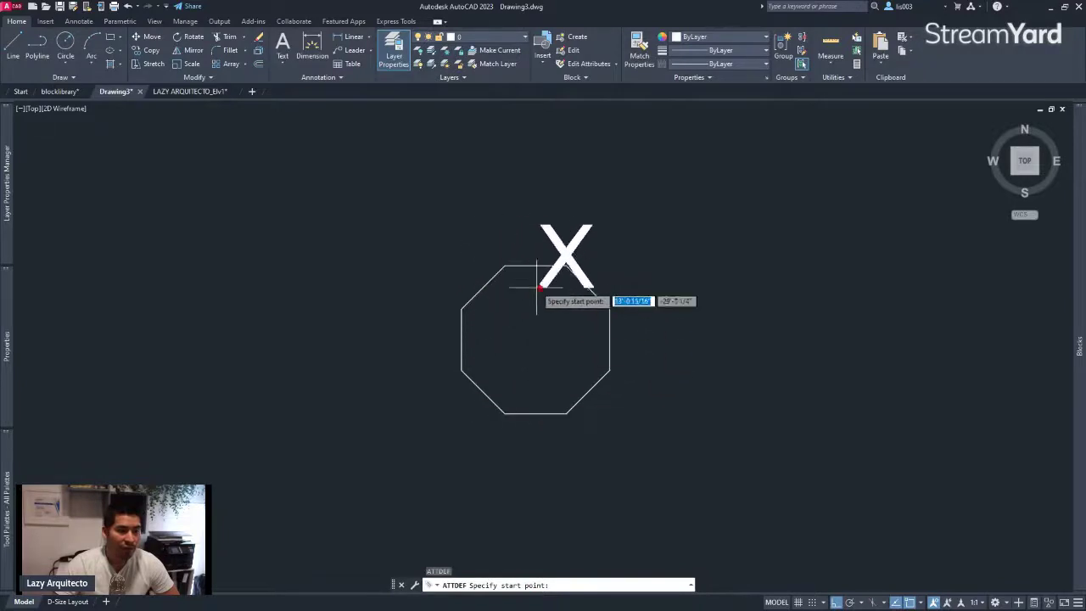
pyautogui.click(534, 339)
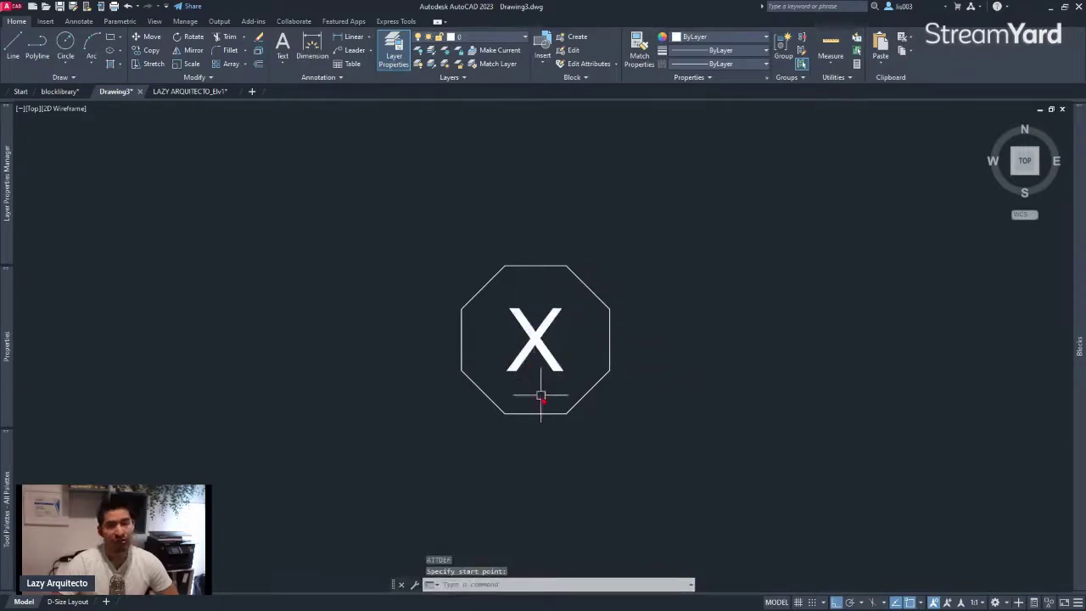
# - Review the object properties of the X attribute inside the octagon
pyautogui.scroll(-2, 541, 387)
pyautogui.click(539, 355)
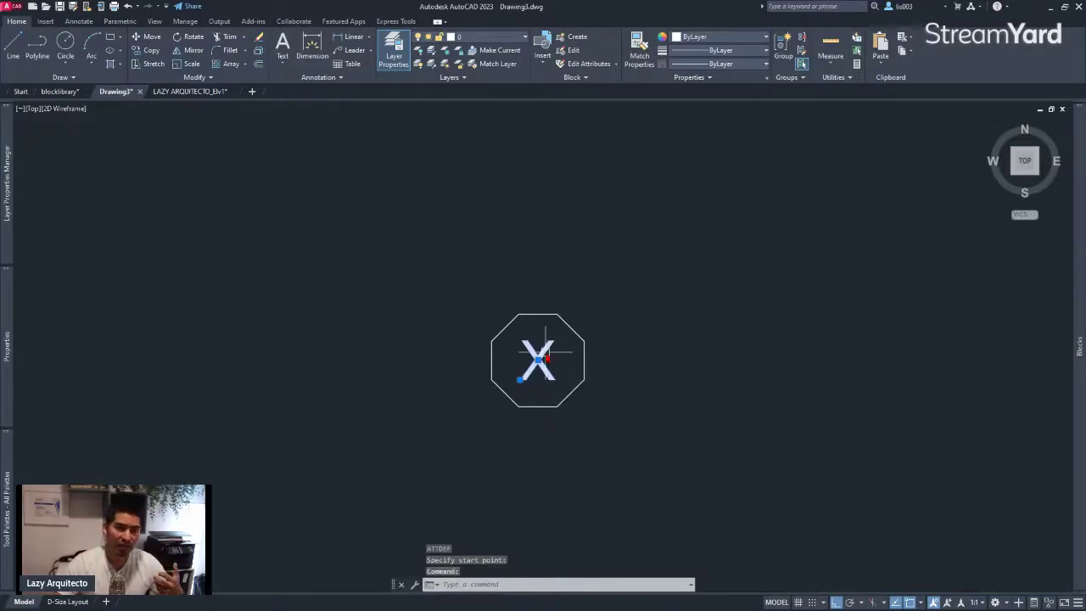
pyautogui.moveTo(7, 346)
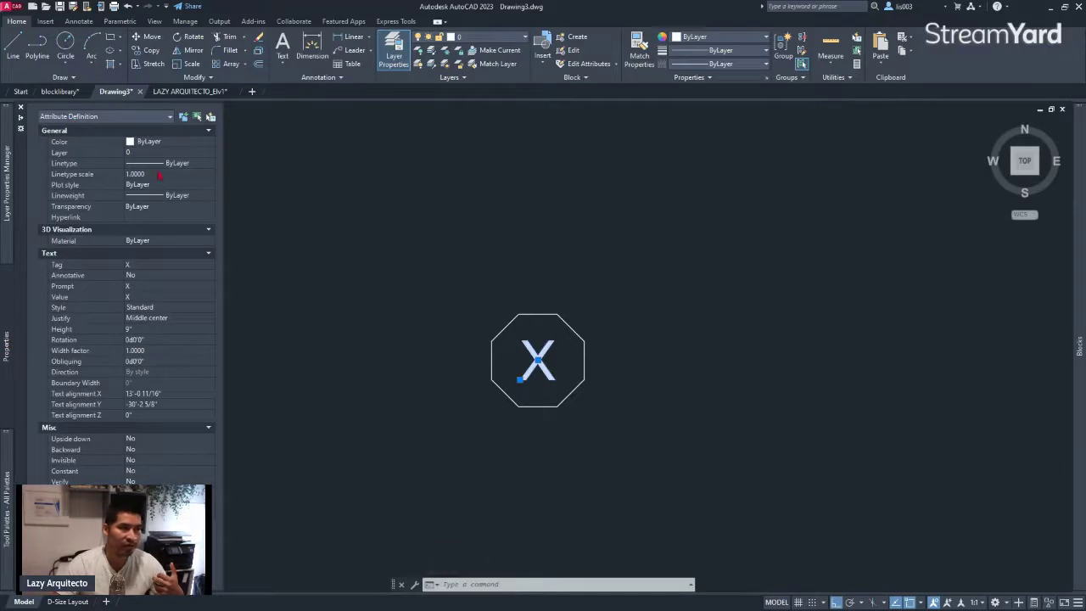
pyautogui.scroll(-2, 579, 411)
pyautogui.press('Escape')
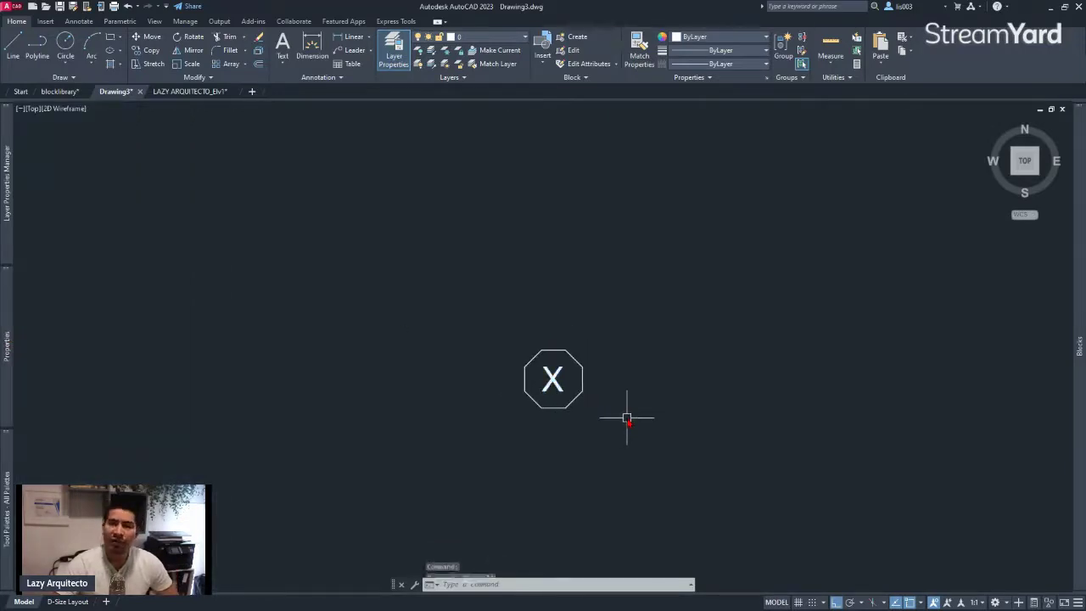
pyautogui.press('Escape')
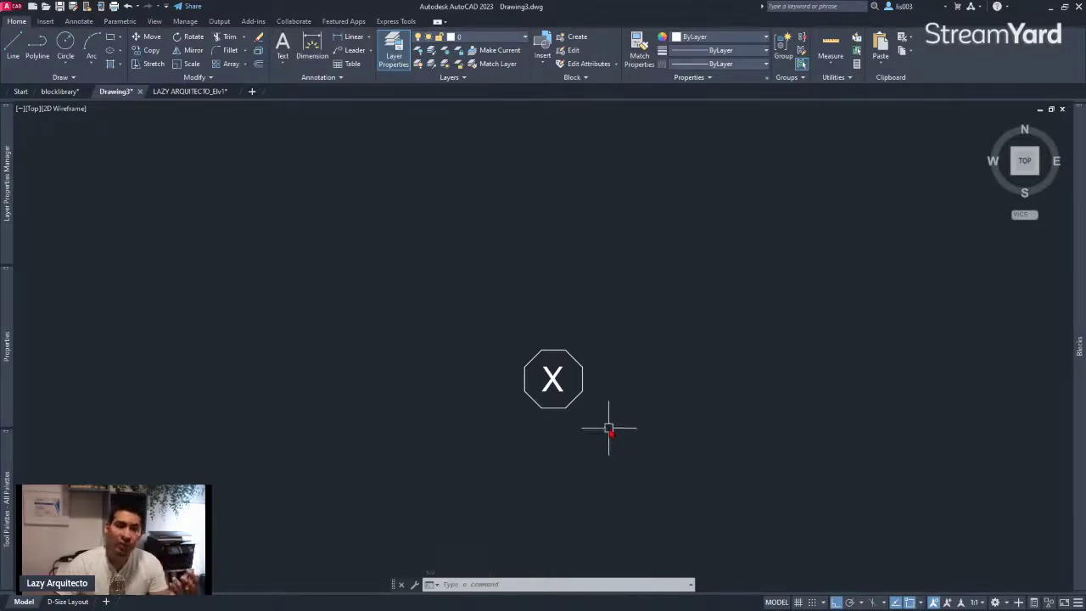
# - Start a block definition from the octagon and its X attribute, named WINDOW-TAG
pyautogui.click(609, 430)
pyautogui.click(489, 323)
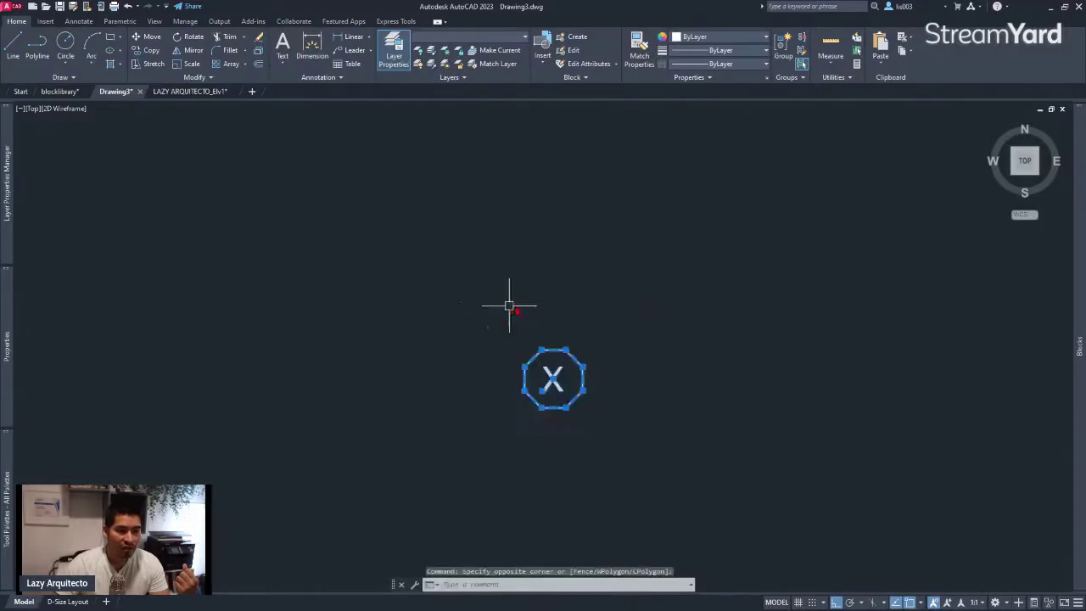
pyautogui.write('B')
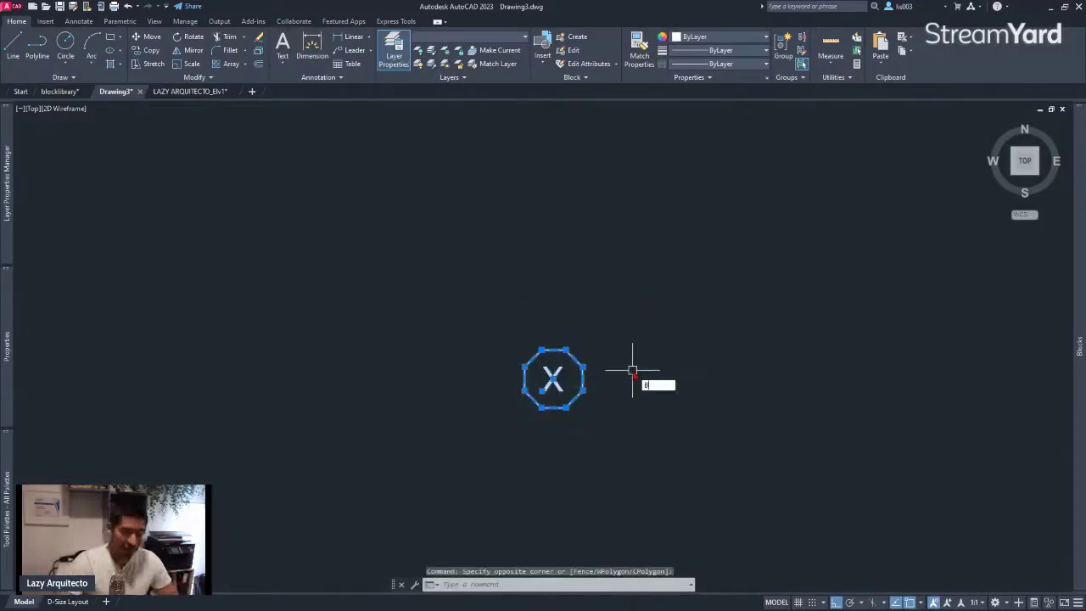
pyautogui.press('Return')
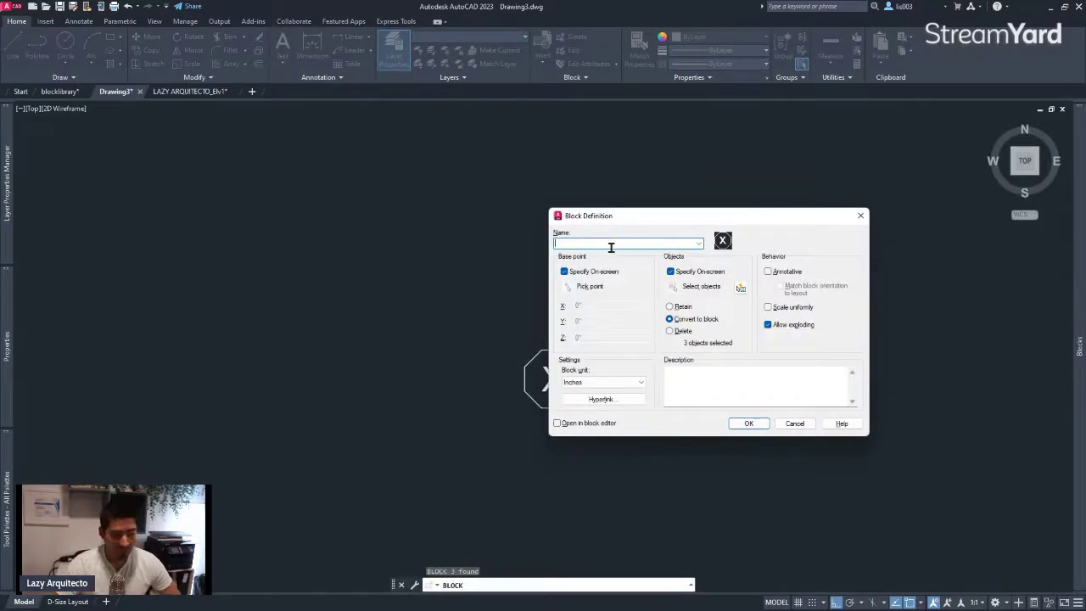
pyautogui.write('WINDOW-TAG')
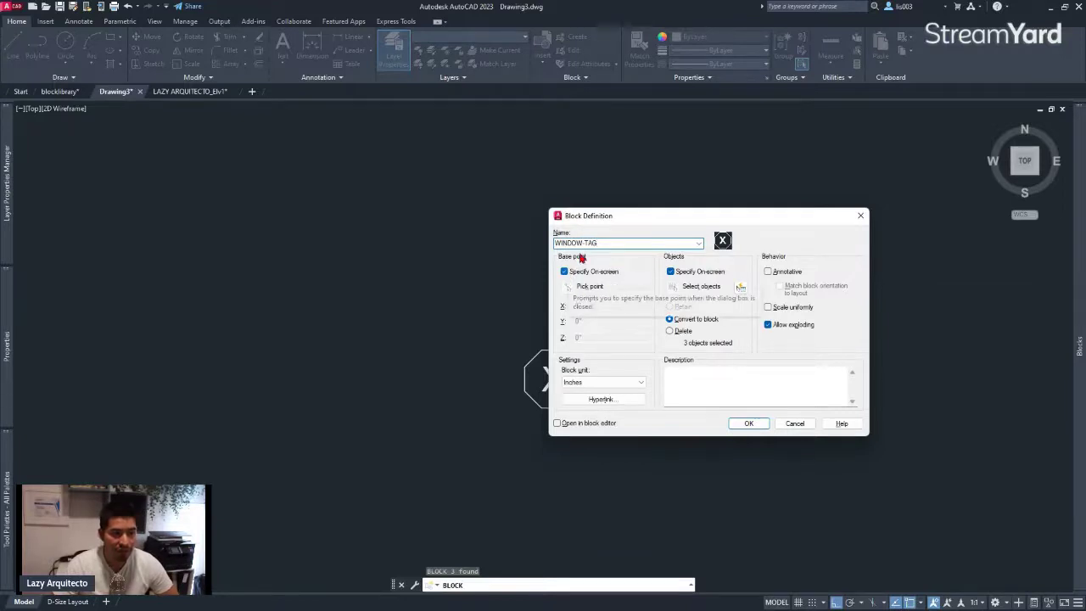
# - Turn off on-screen object selection, set the octagon's centre as the block's base point, and accept X as the attribute value
pyautogui.click(670, 272)
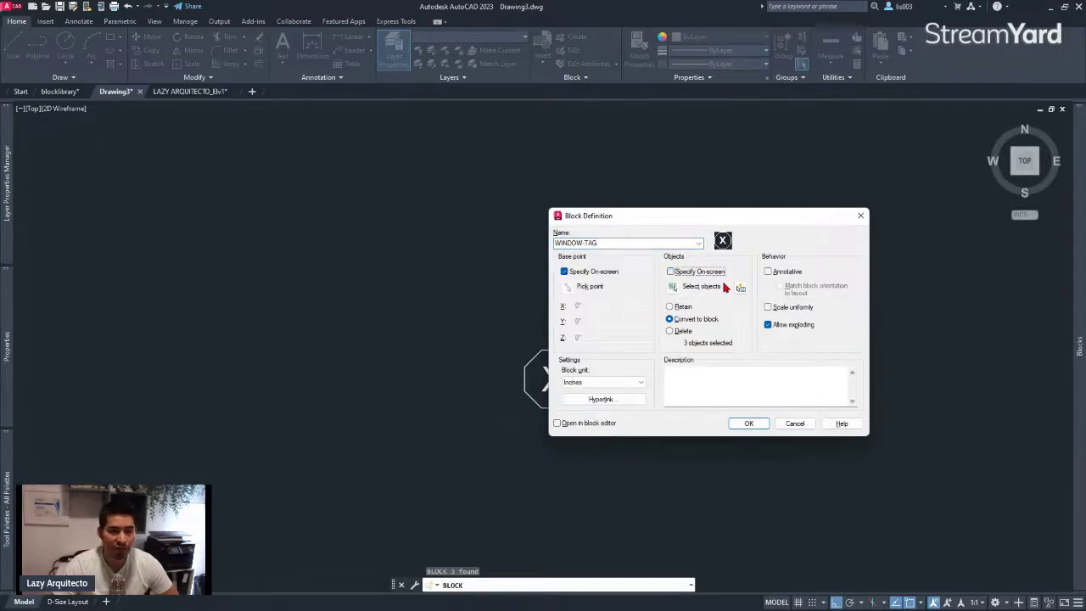
pyautogui.click(750, 424)
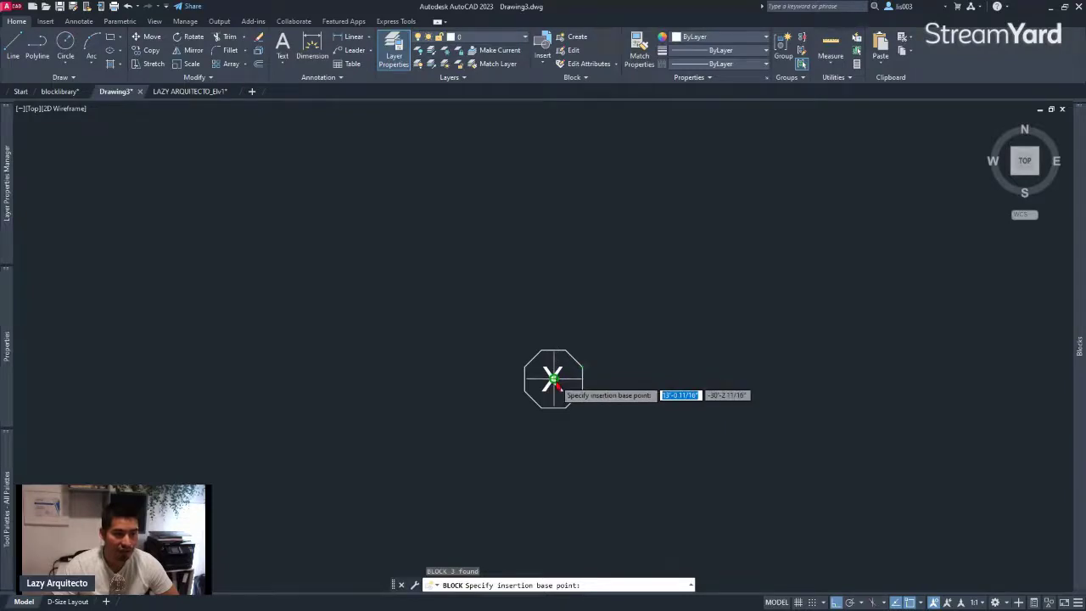
pyautogui.click(553, 378)
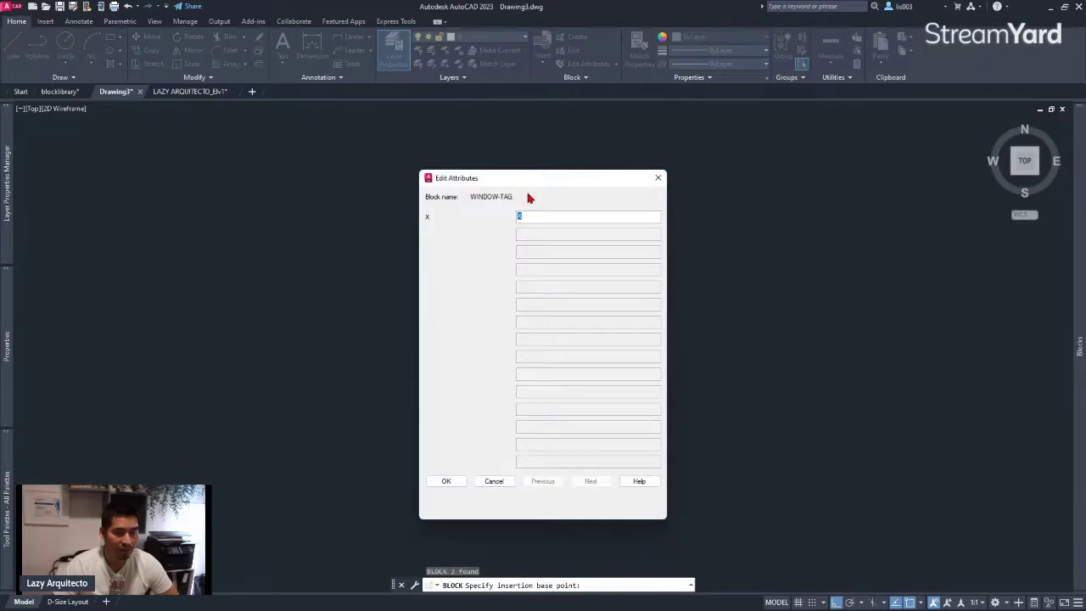
pyautogui.press('Return')
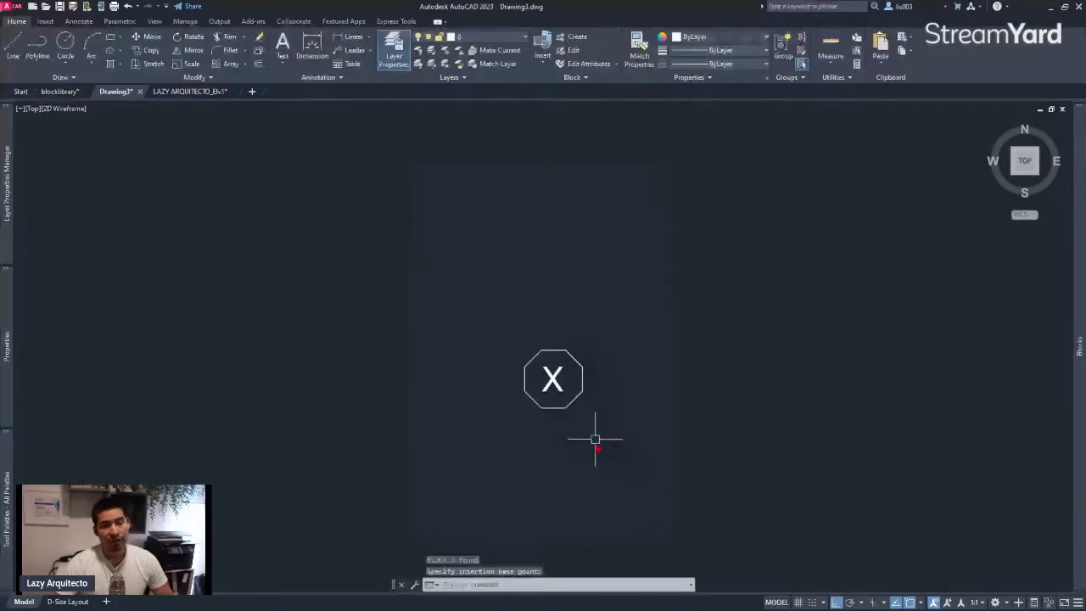
# - Copy the WINDOW-TAG block twice in a horizontal row to the right of the original
pyautogui.scroll(-2, 590, 416)
pyautogui.click(567, 384)
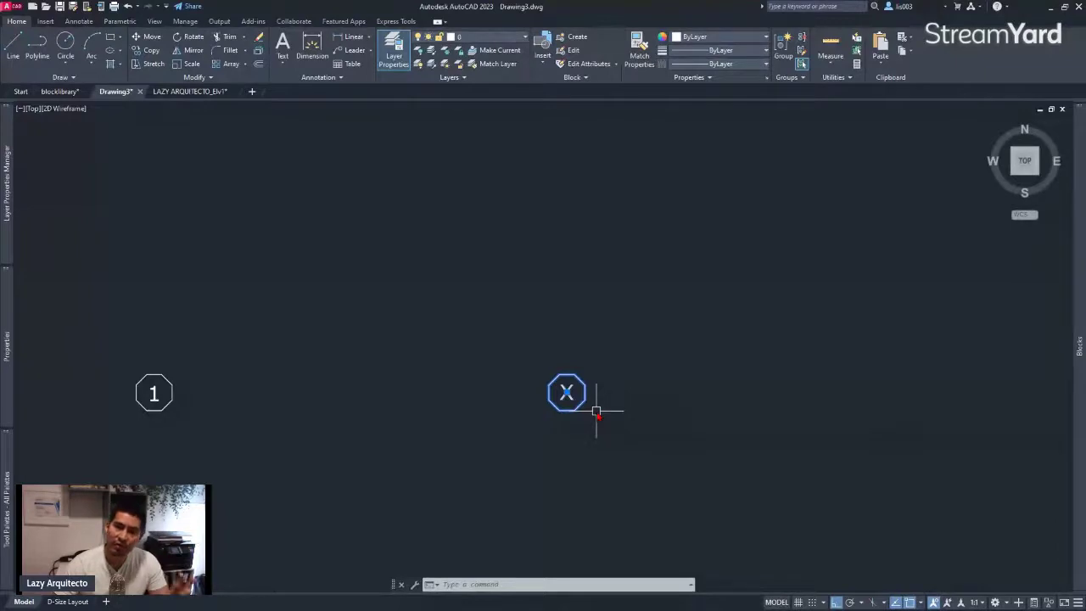
pyautogui.write('co')
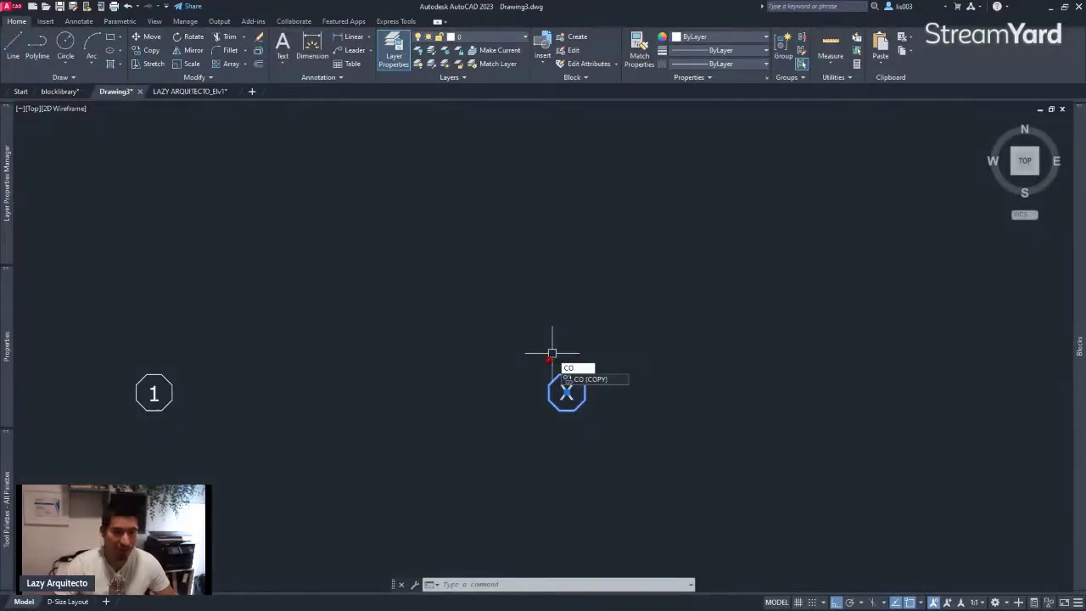
pyautogui.press('Return')
pyautogui.click(547, 341)
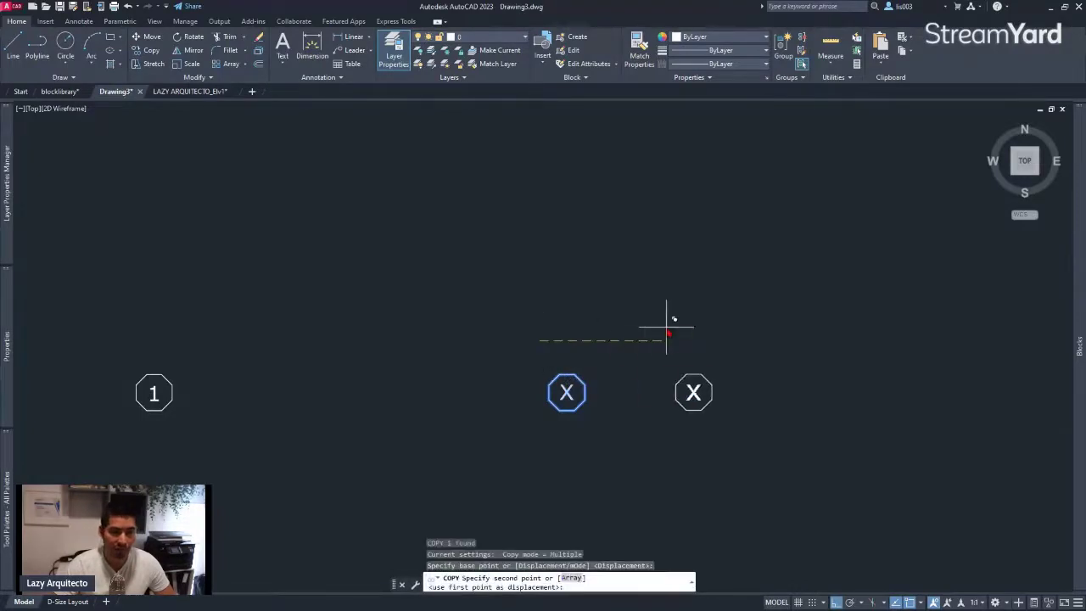
pyautogui.click(669, 322)
pyautogui.press('Escape')
pyautogui.scroll(2, 775, 396)
pyautogui.moveTo(775, 395); pyautogui.dragTo(749, 356, button='middle')
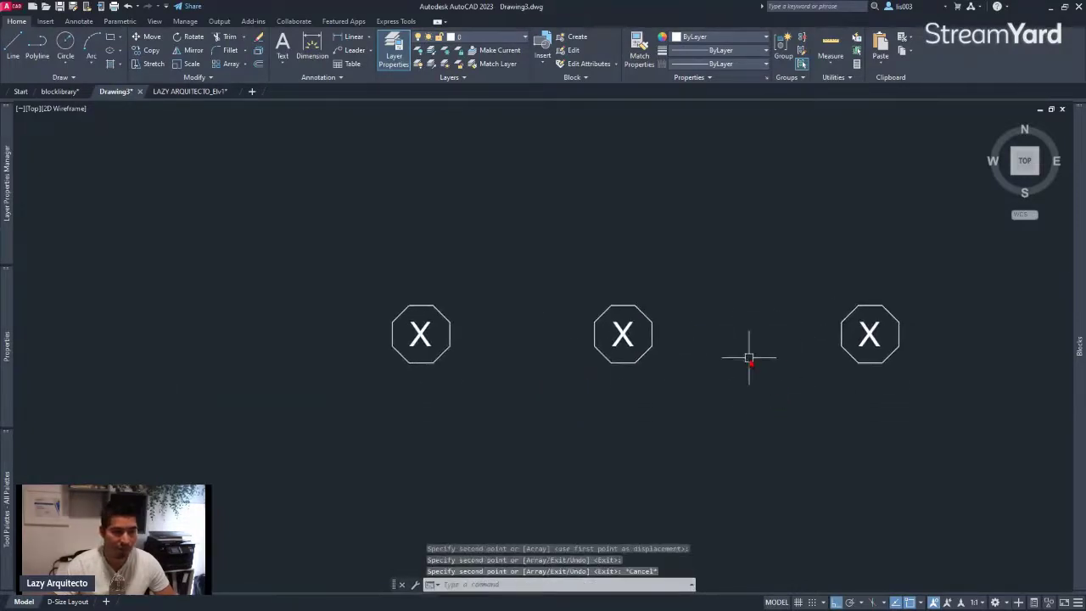
# - Check which block definition the octagon tag numbered 1 uses, without opening it for editing
pyautogui.scroll(-2, 749, 357)
pyautogui.scroll(6, 134, 357)
pyautogui.press('Escape')
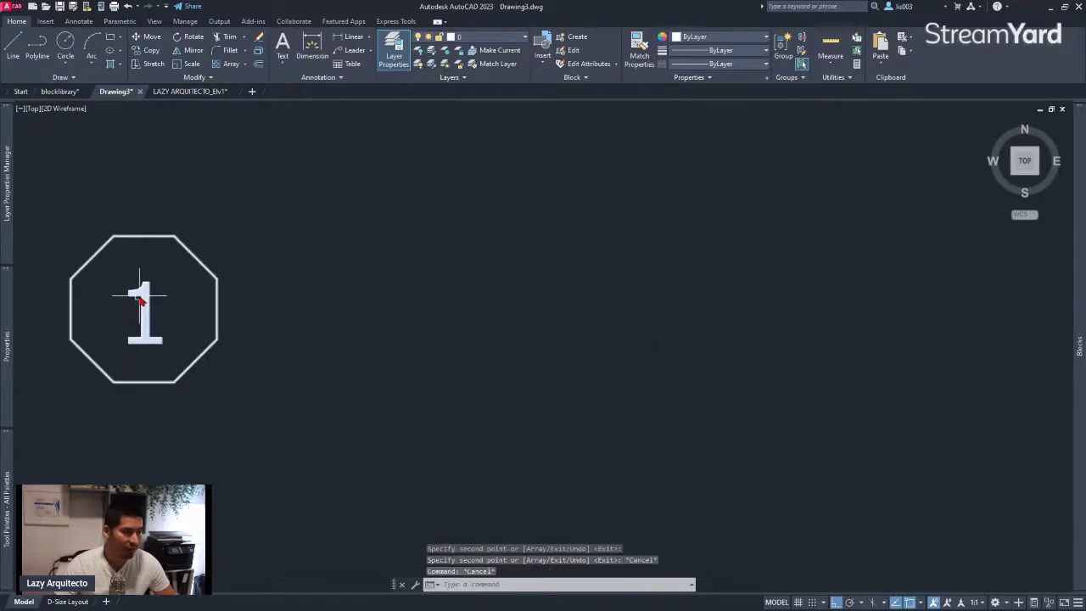
pyautogui.click(141, 301)
pyautogui.doubleClick(141, 301)
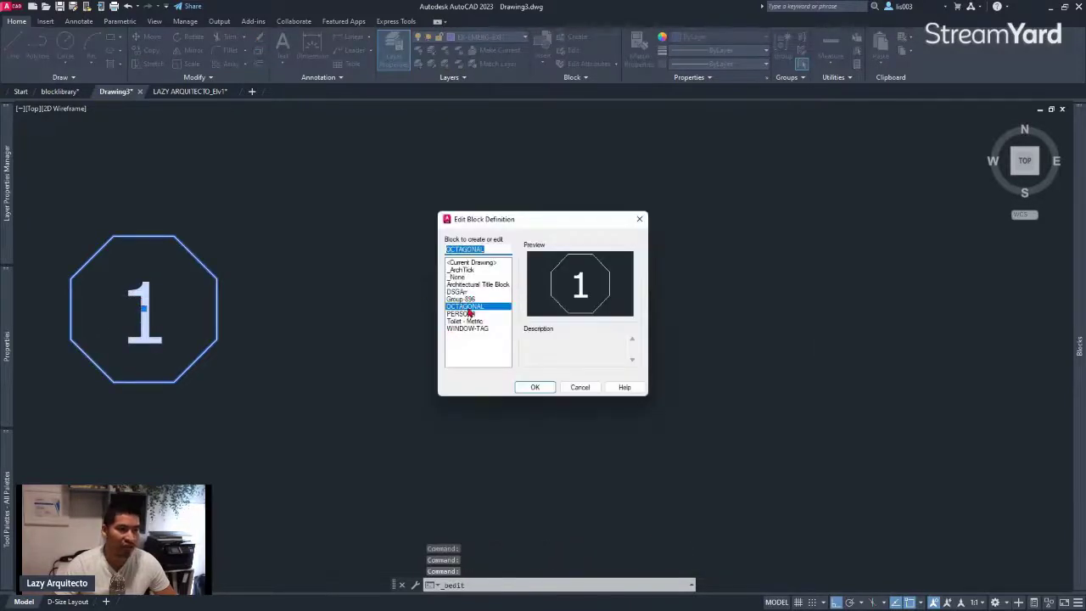
pyautogui.press('Escape')
# - Set the attribute value of the leftmost WINDOW-TAG block to 2
pyautogui.scroll(-5, 255, 352)
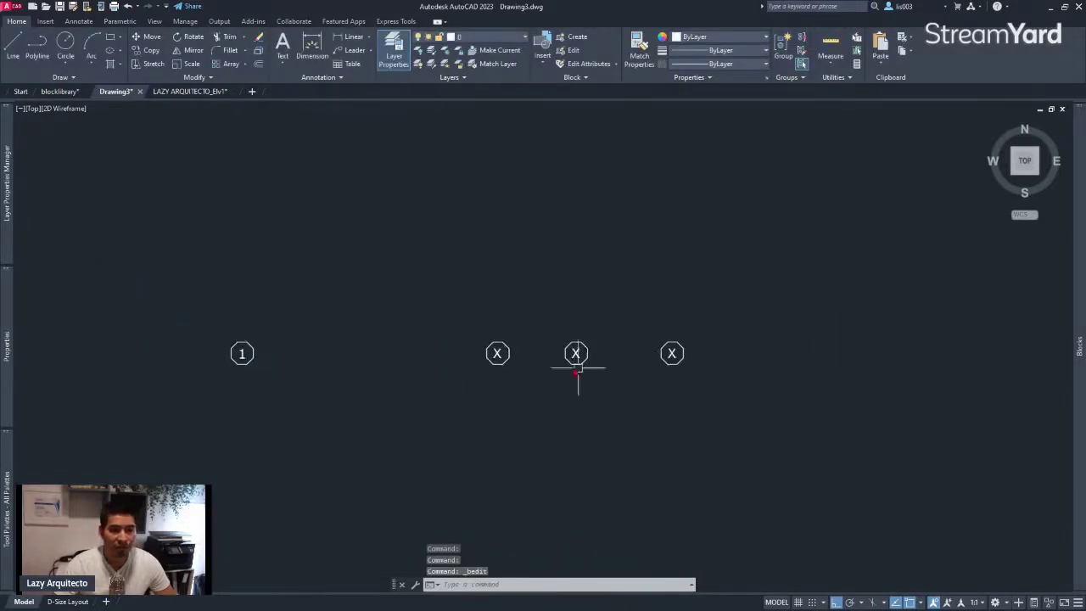
pyautogui.scroll(5, 553, 350)
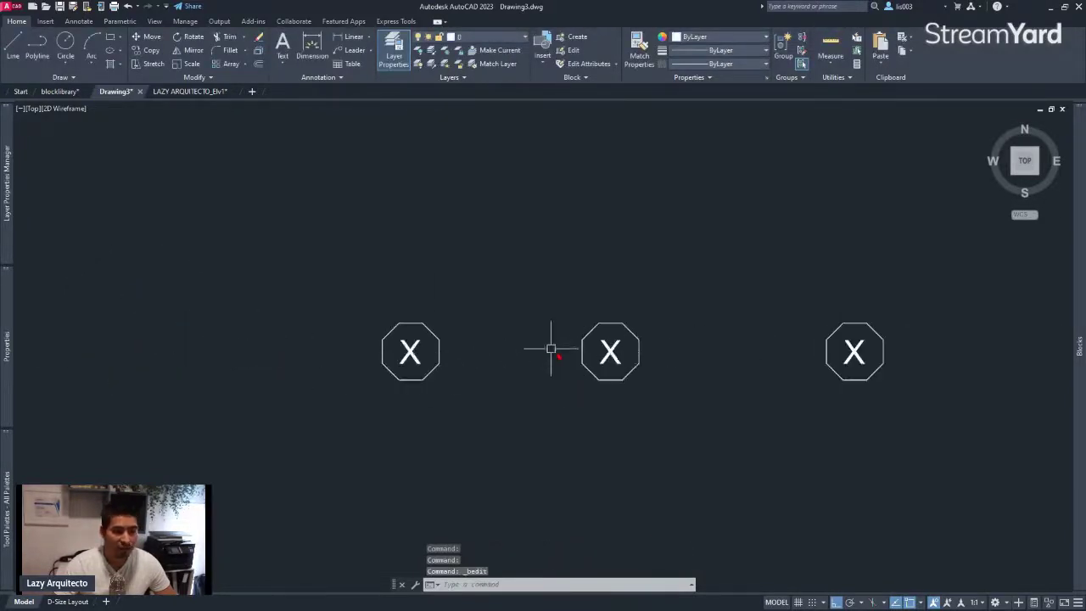
pyautogui.click(542, 281)
pyautogui.press('Escape')
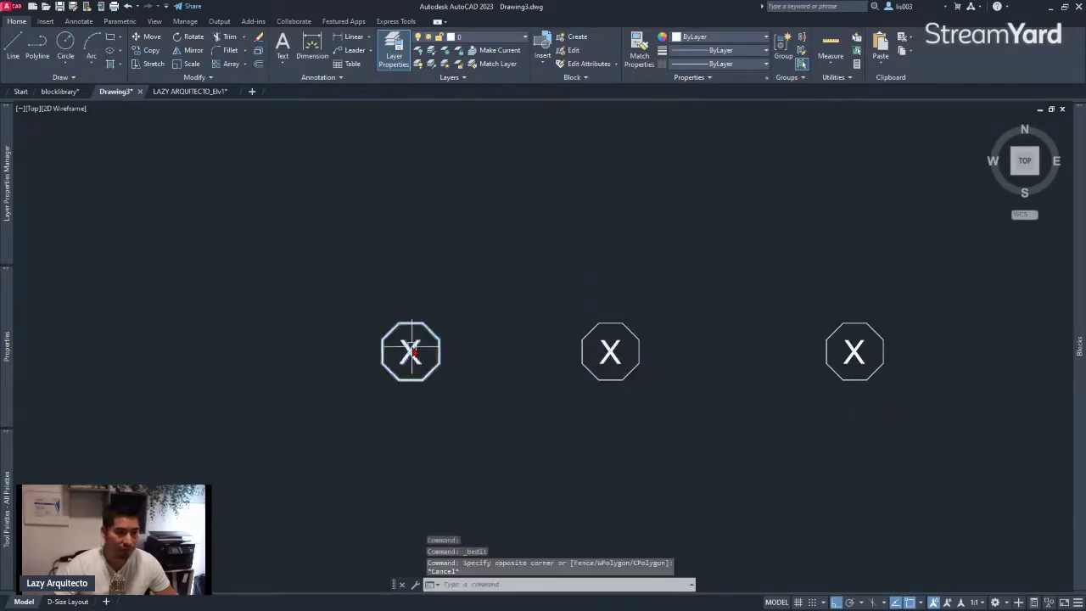
pyautogui.click(410, 350)
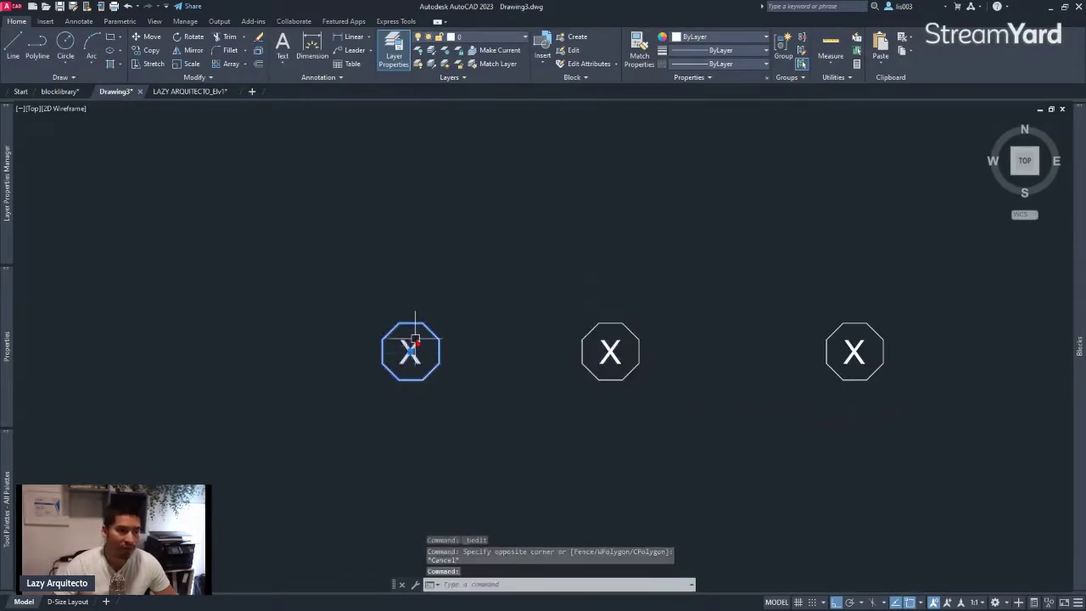
pyautogui.doubleClick(415, 342)
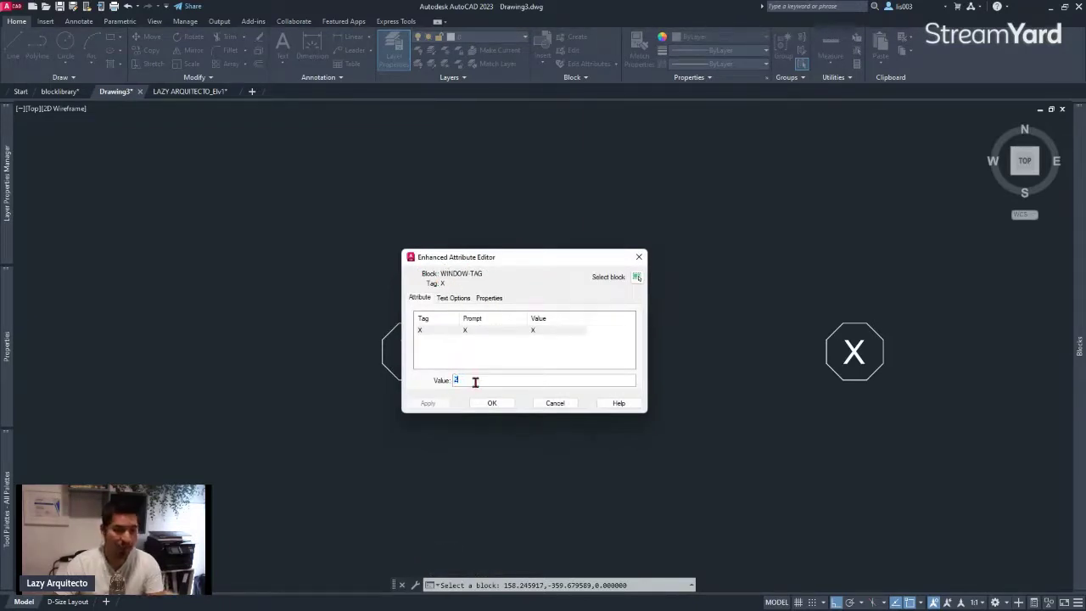
pyautogui.write('2')
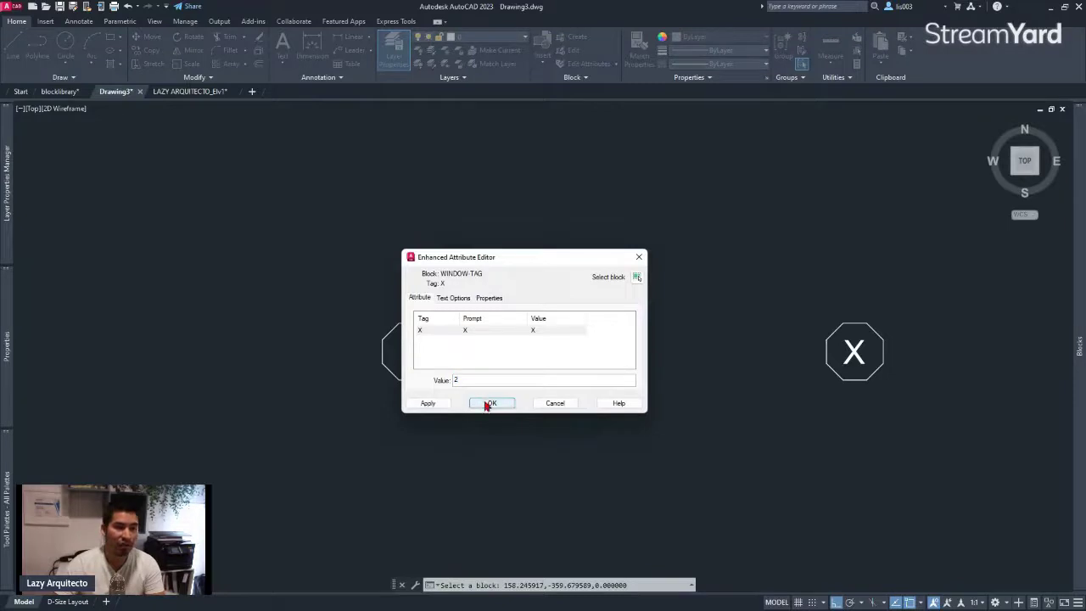
pyautogui.click(488, 404)
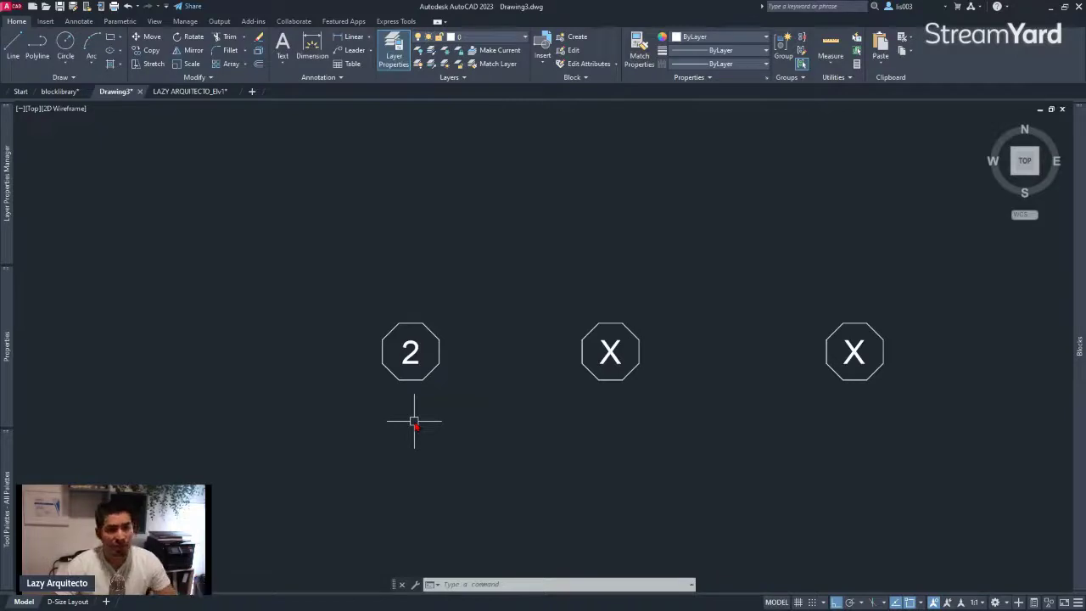
# - Set the X attribute of the other two WINDOW-TAG blocks to 3 at the same time through their object properties
pyautogui.moveTo(610, 354); pyautogui.dragTo(492, 359, button='middle')
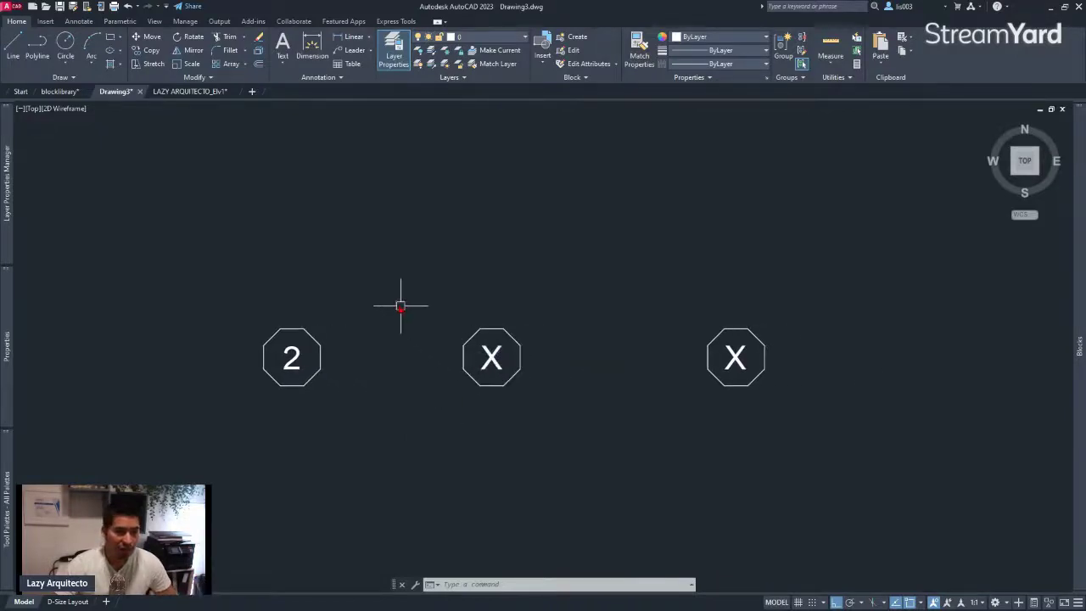
pyautogui.click(376, 264)
pyautogui.click(865, 448)
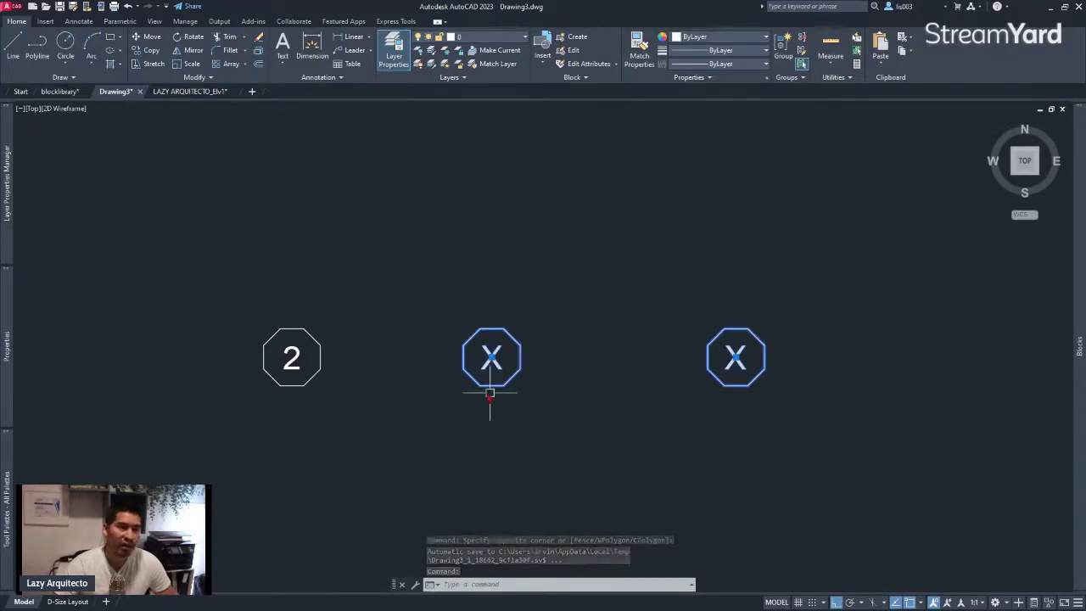
pyautogui.moveTo(11, 325)
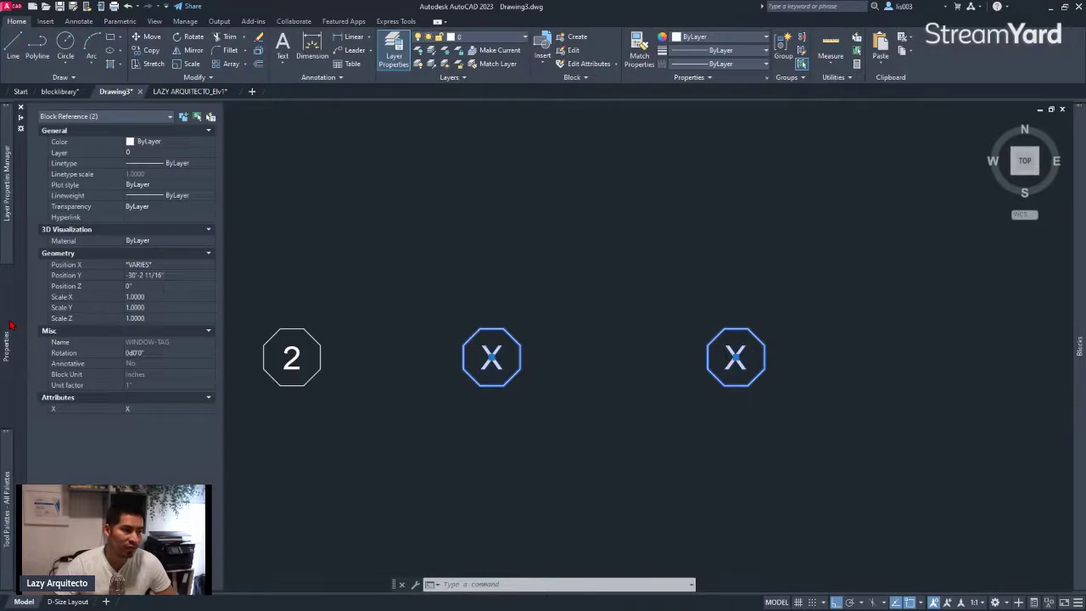
pyautogui.click(143, 410)
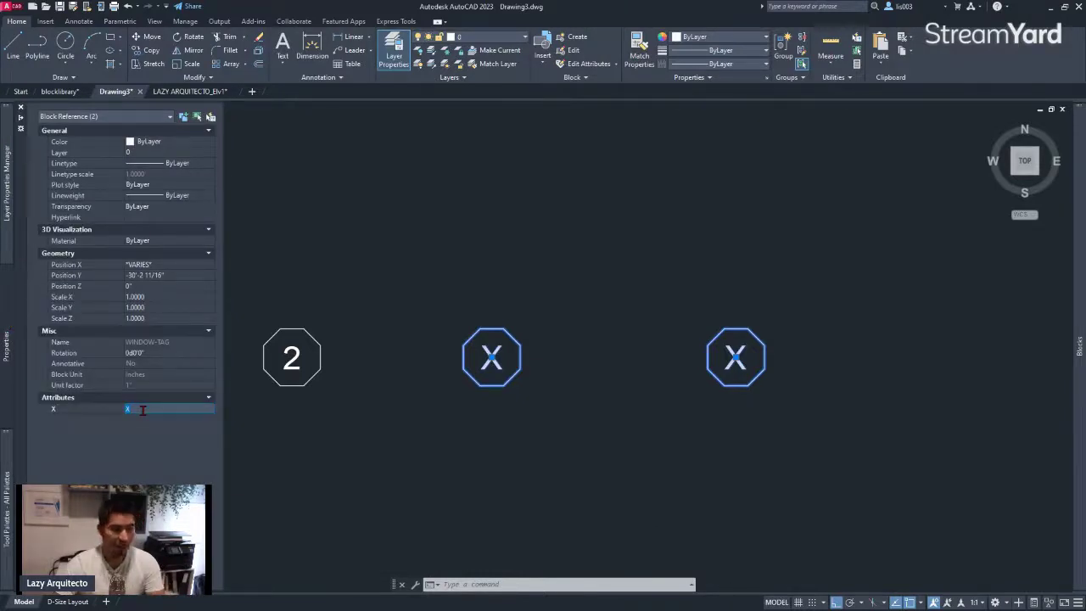
pyautogui.write('3')
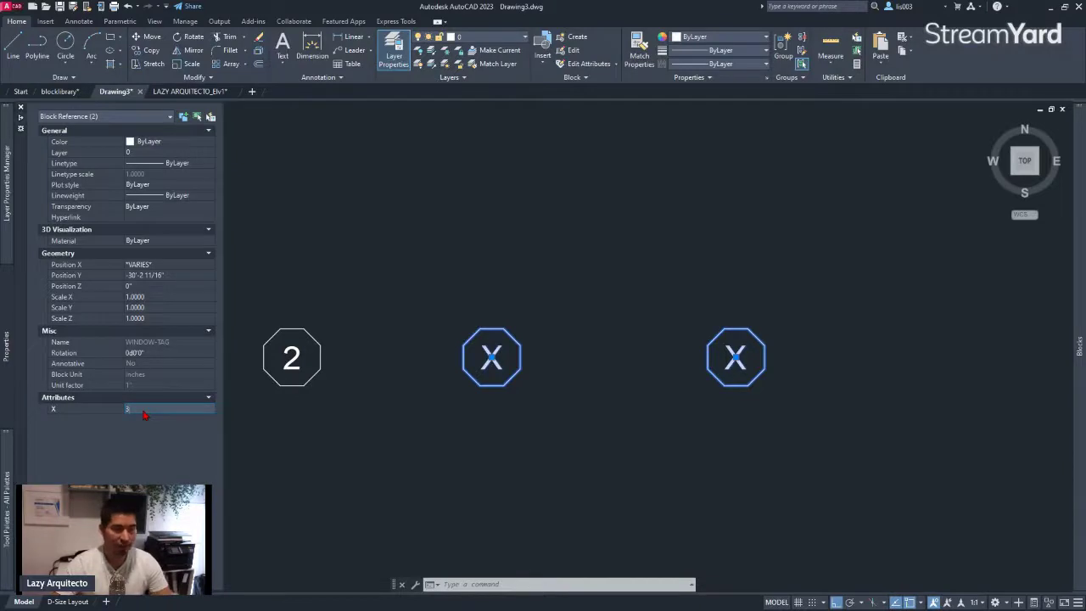
pyautogui.press('Return')
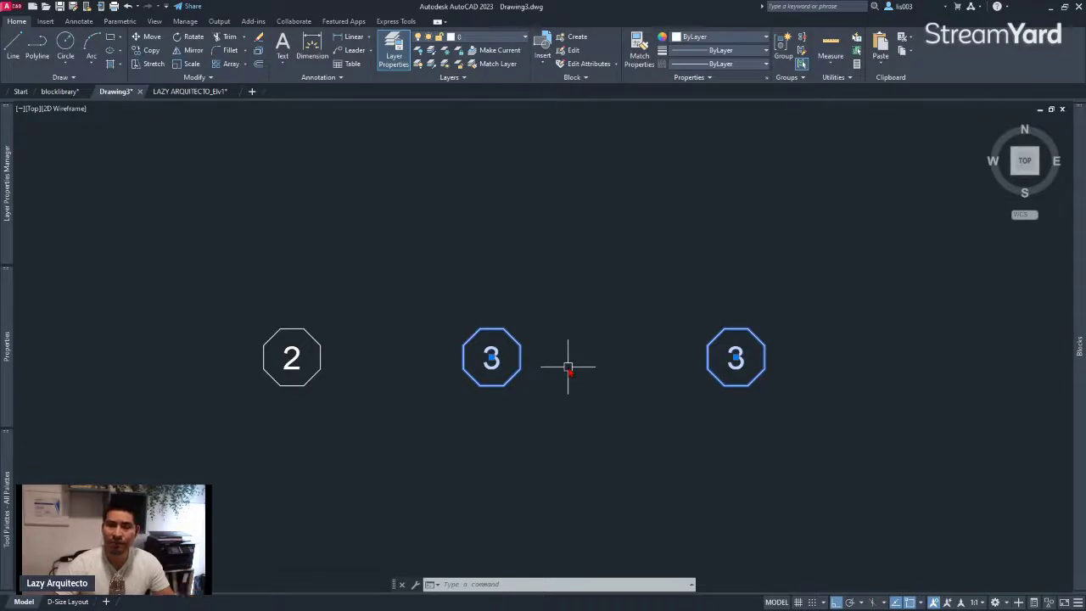
# - Look through the drawing from the ATTRIBUTE BLOCK section to the BLOCKS AND FIELDS heading
pyautogui.scroll(-3, 381, 407)
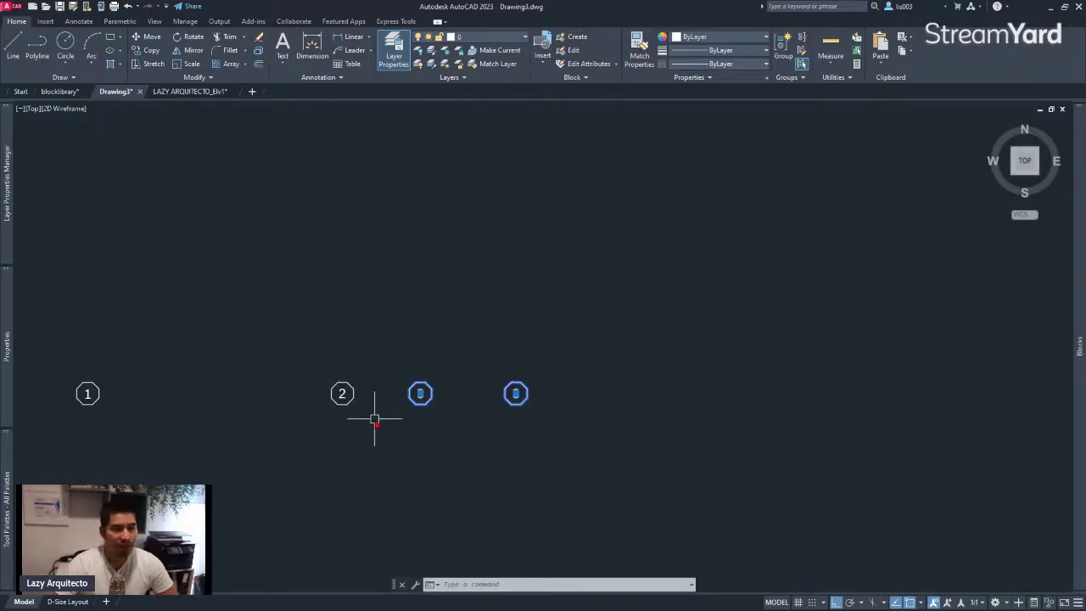
pyautogui.scroll(-4, 370, 426)
pyautogui.scroll(4, 650, 140)
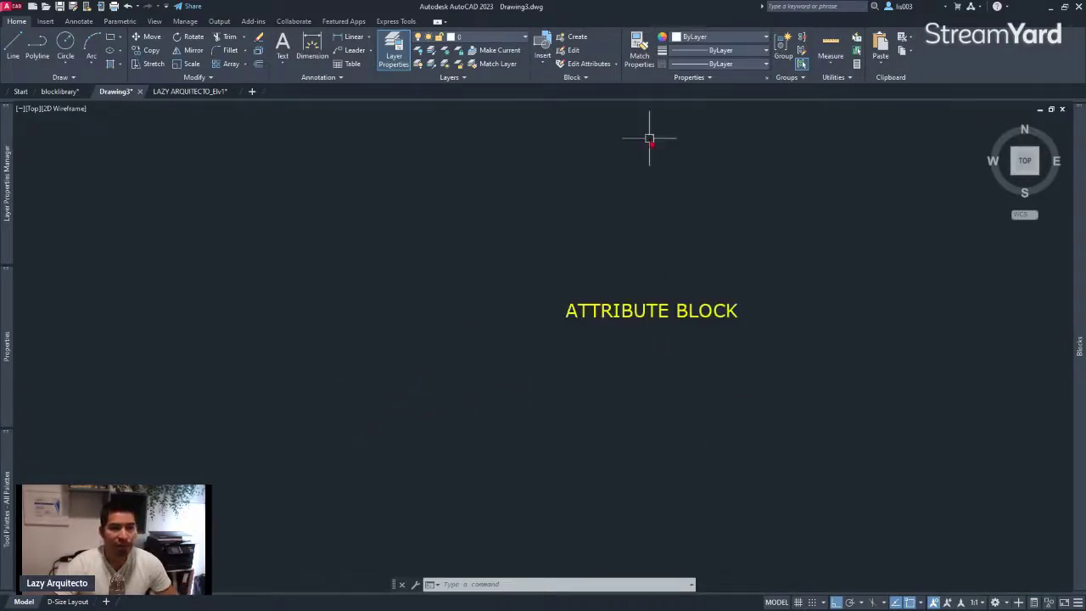
pyautogui.moveTo(686, 297)
pyautogui.mouseDown(button='middle')
pyautogui.moveTo(594, 301)
pyautogui.moveTo(593, 289)
pyautogui.mouseUp(button='middle')
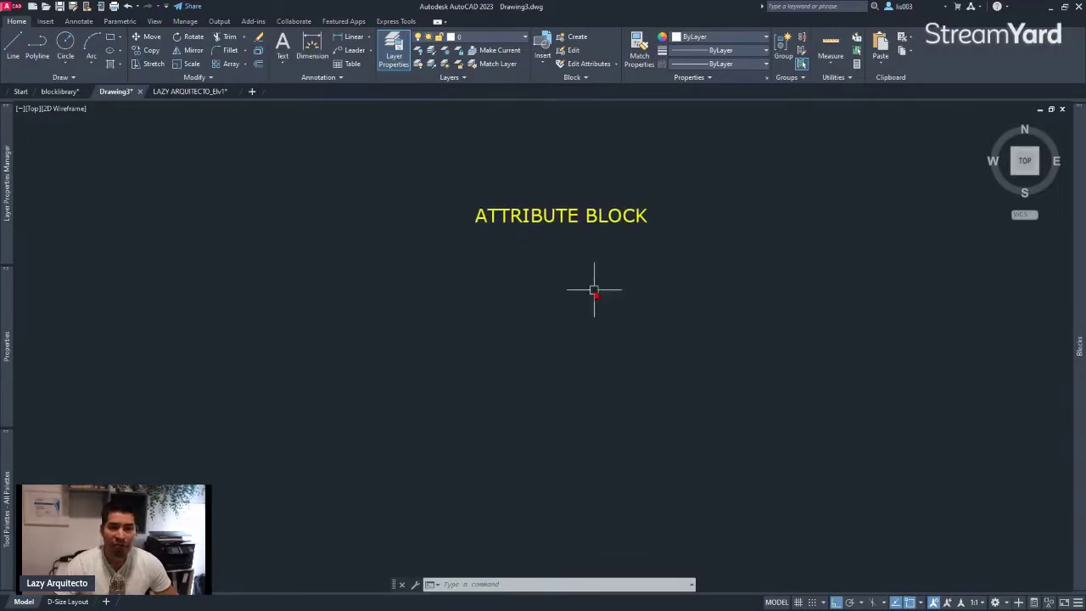
pyautogui.moveTo(585, 361)
pyautogui.mouseDown(button='middle')
pyautogui.moveTo(565, 289)
pyautogui.moveTo(567, 237)
pyautogui.mouseUp(button='middle')
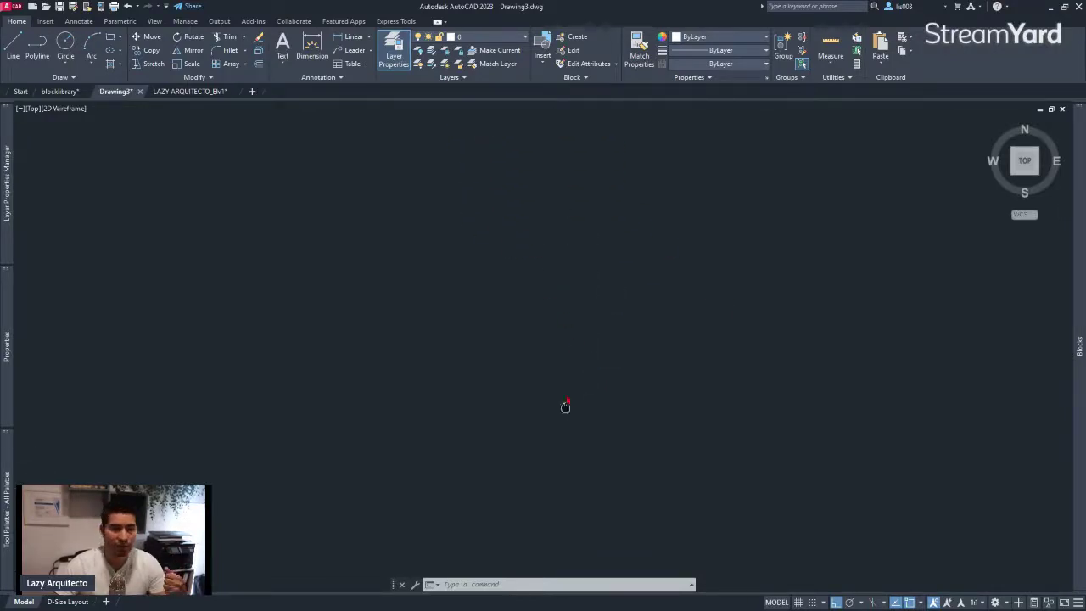
pyautogui.moveTo(565, 405); pyautogui.dragTo(572, 281, button='middle')
pyautogui.moveTo(569, 406); pyautogui.dragTo(577, 237, button='middle')
pyautogui.scroll(2, 532, 360)
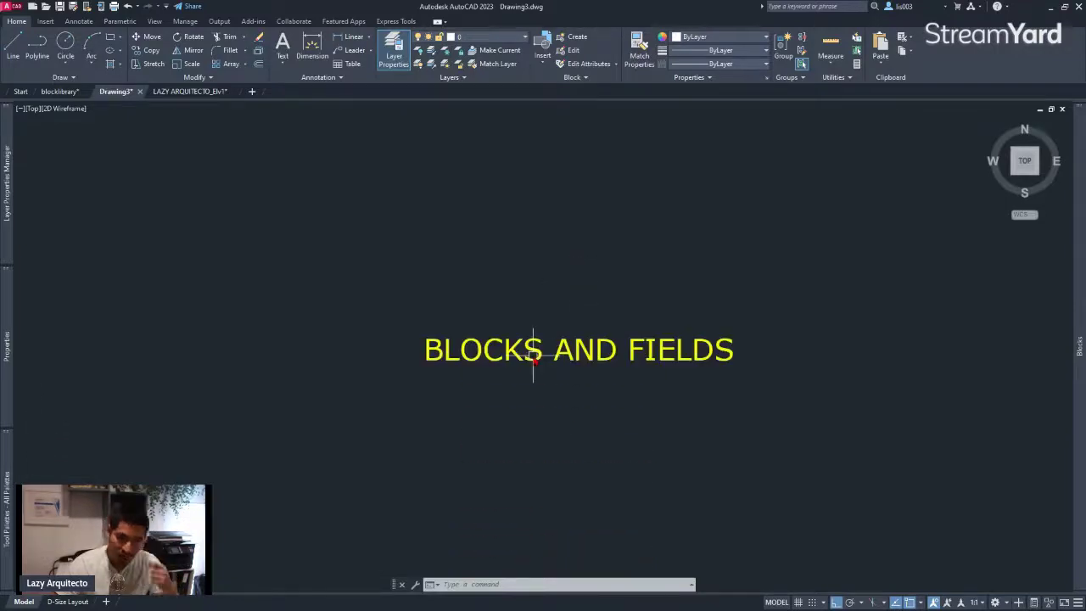
pyautogui.scroll(1, 591, 331)
pyautogui.moveTo(591, 320)
pyautogui.mouseDown(button='middle')
pyautogui.moveTo(620, 296)
pyautogui.moveTo(650, 300)
pyautogui.mouseUp(button='middle')
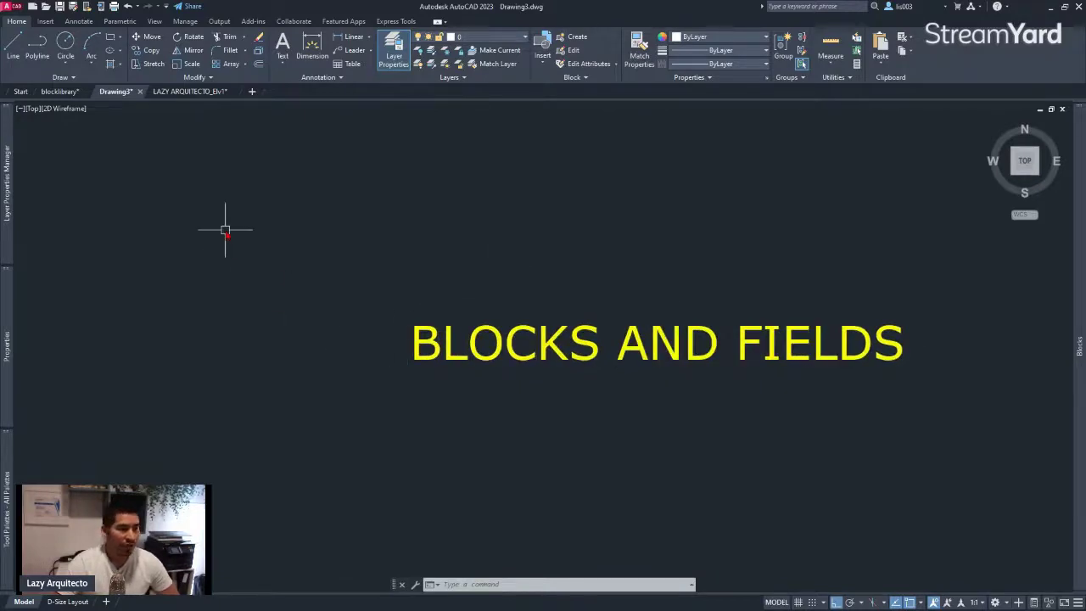
# - Switch to the LAZY ARQUITECTO_Elv1 drawing and display its EX-1 layout
pyautogui.click(188, 91)
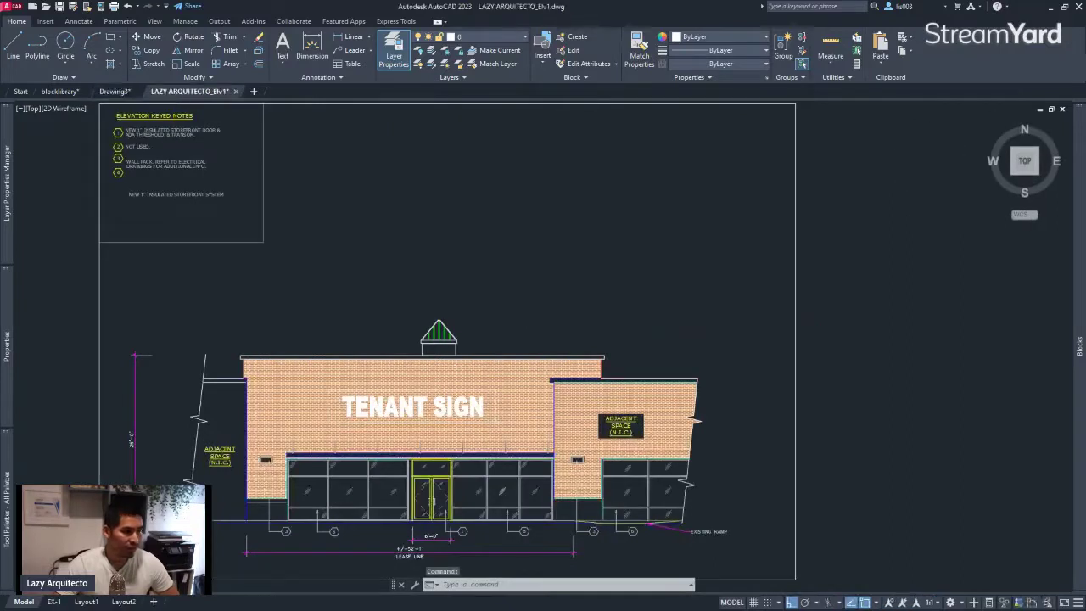
pyautogui.click(53, 601)
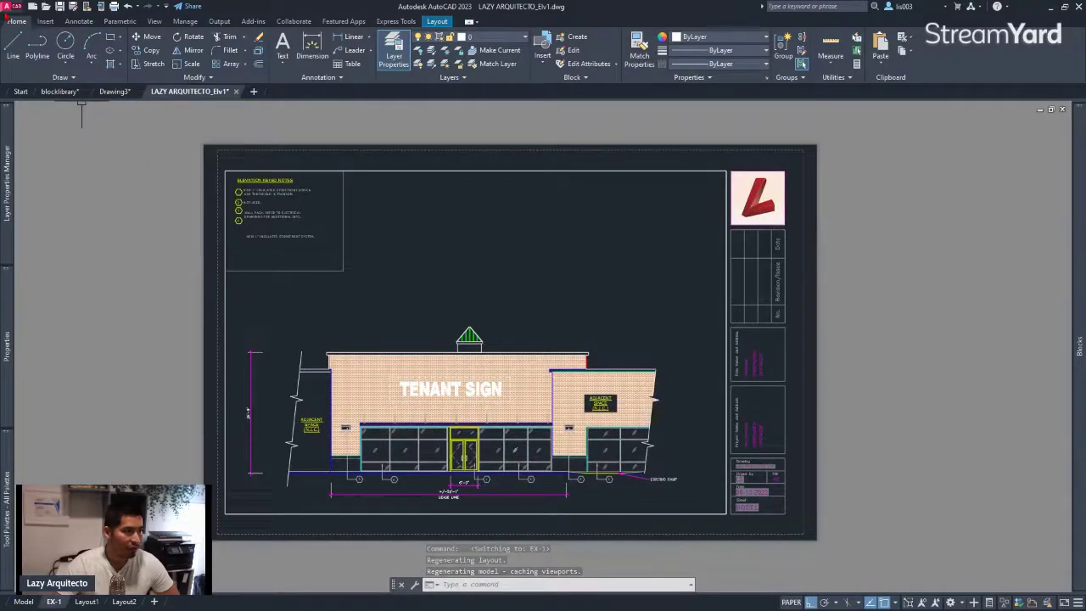
# - Open the recent drawing LAZY ARQUITECTO_fp1.dwg
pyautogui.click(11, 6)
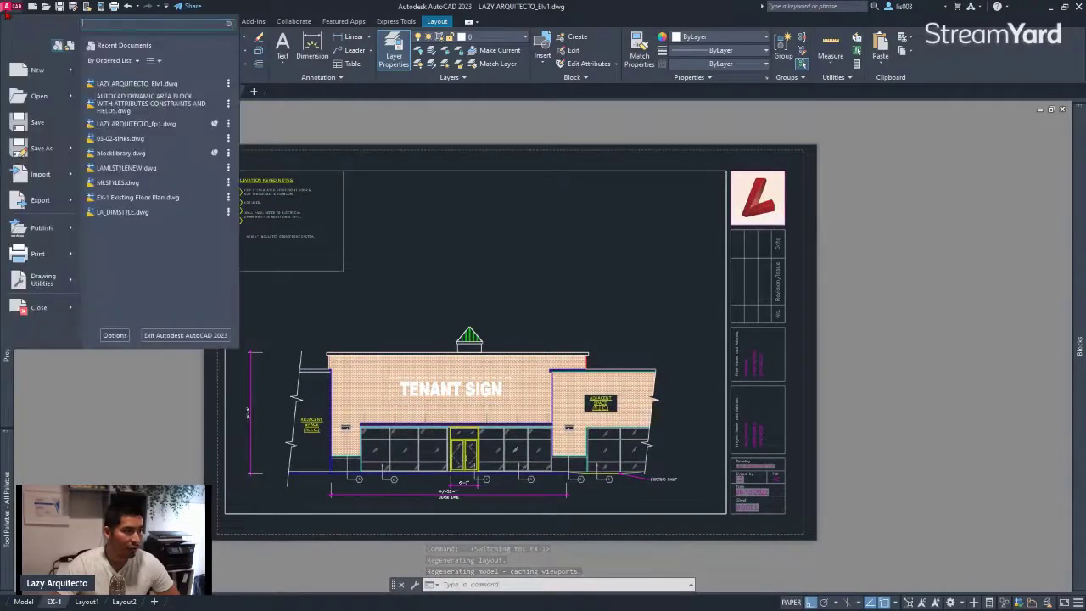
pyautogui.click(165, 124)
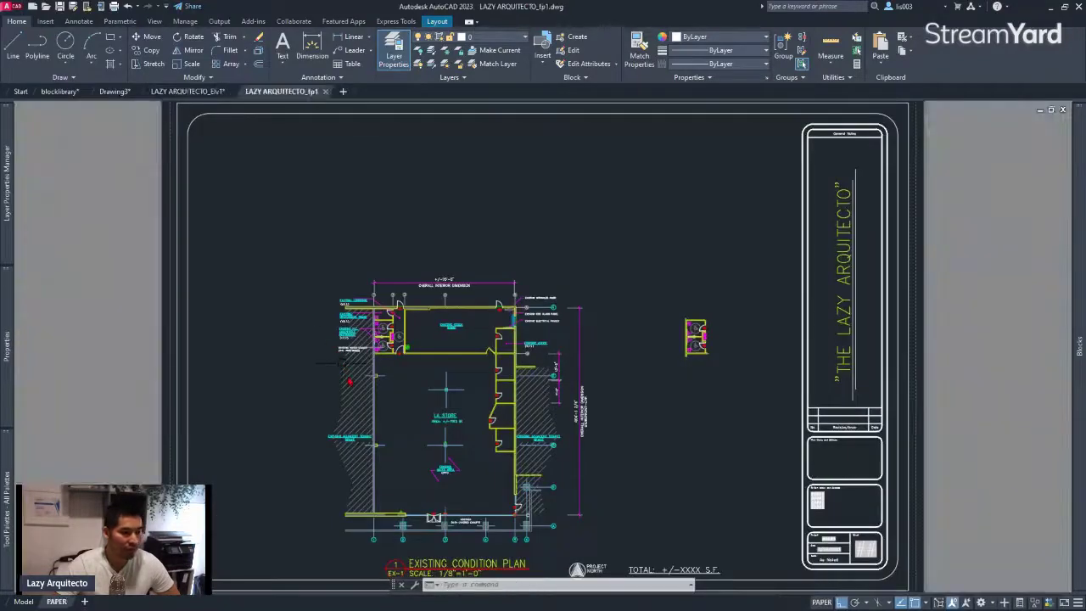
# - Inspect the EXISTING CONDITION PLAN title block and its title, scale, drawing number and sheet number attributes without changing them
pyautogui.moveTo(339, 363); pyautogui.dragTo(390, 243, button='middle')
pyautogui.scroll(4, 435, 445)
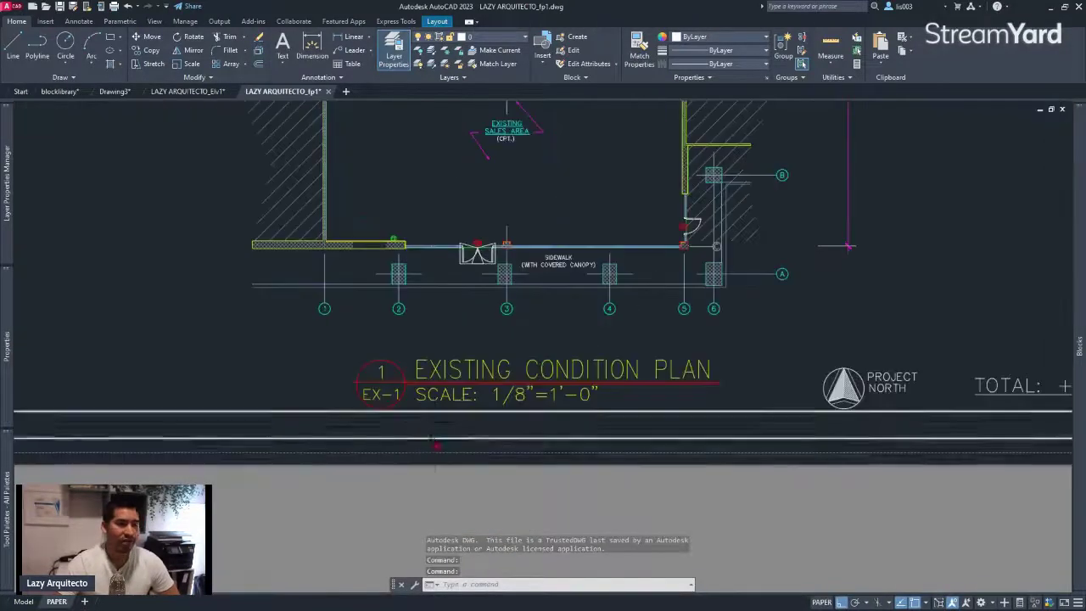
pyautogui.scroll(2, 435, 445)
pyautogui.moveTo(457, 343); pyautogui.dragTo(485, 396, button='middle')
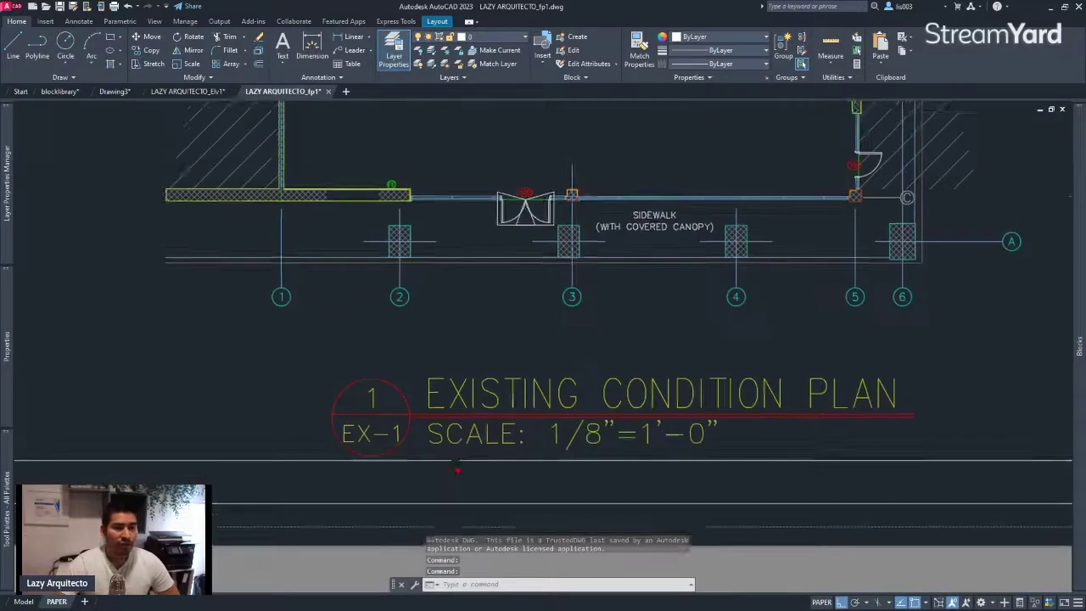
pyautogui.click(485, 397)
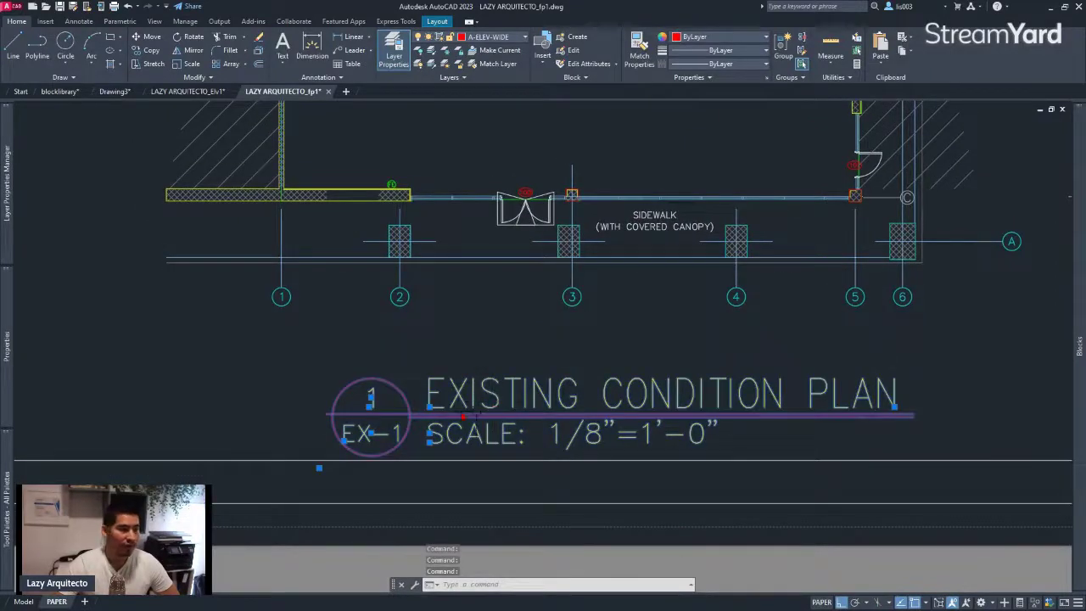
pyautogui.moveTo(4, 340)
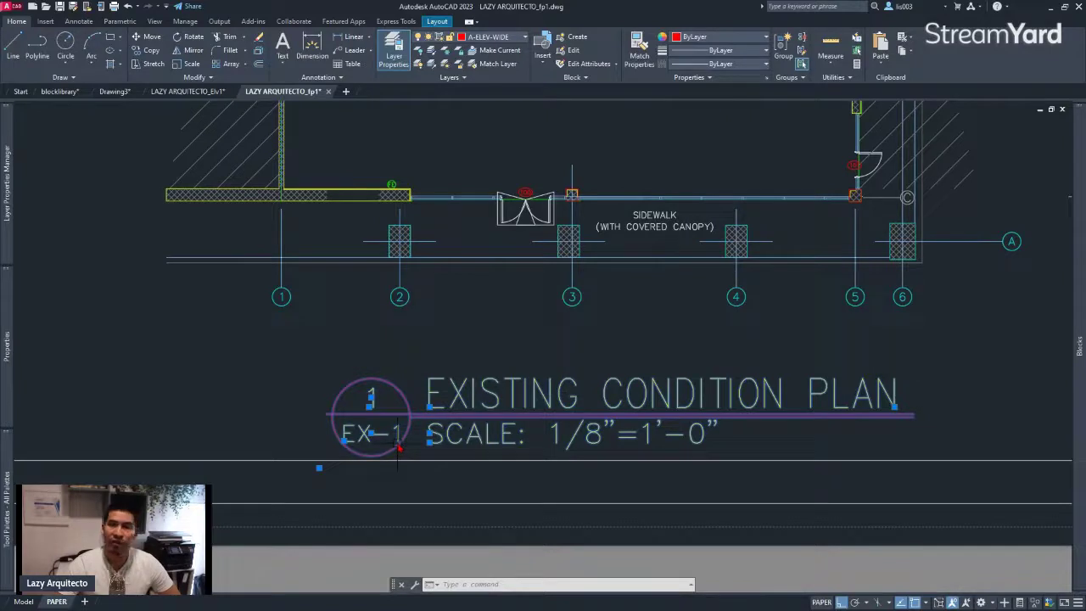
pyautogui.moveTo(398, 448)
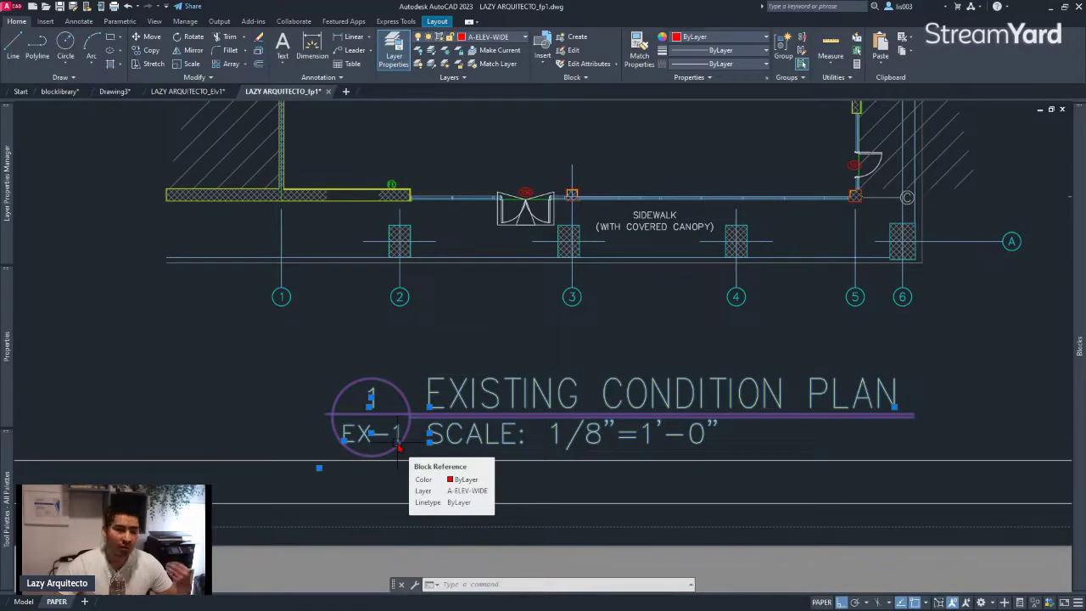
pyautogui.scroll(2, 376, 414)
pyautogui.press('Escape')
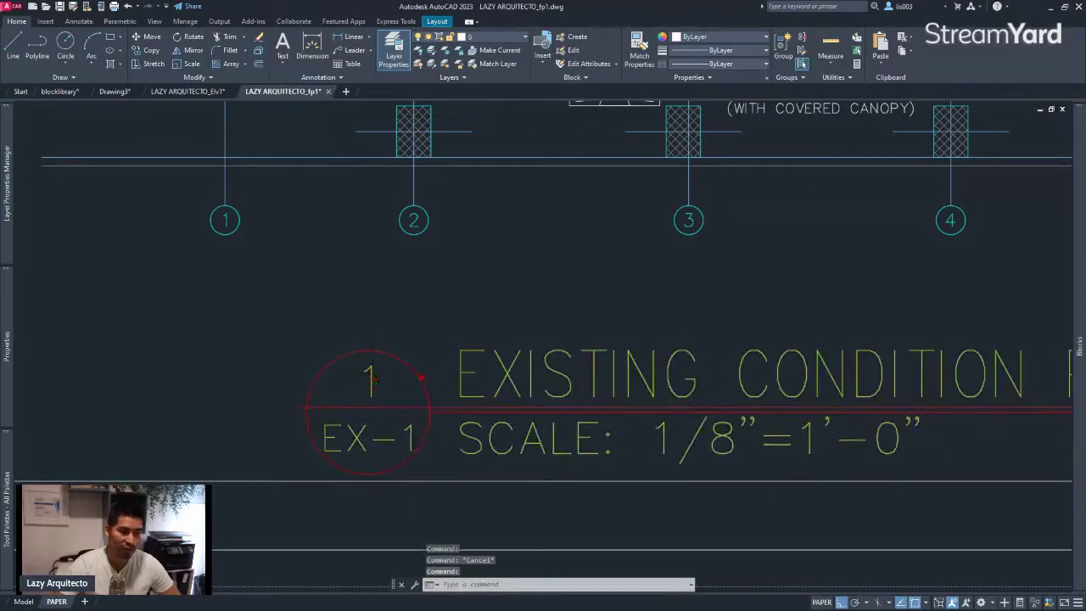
pyautogui.doubleClick(371, 377)
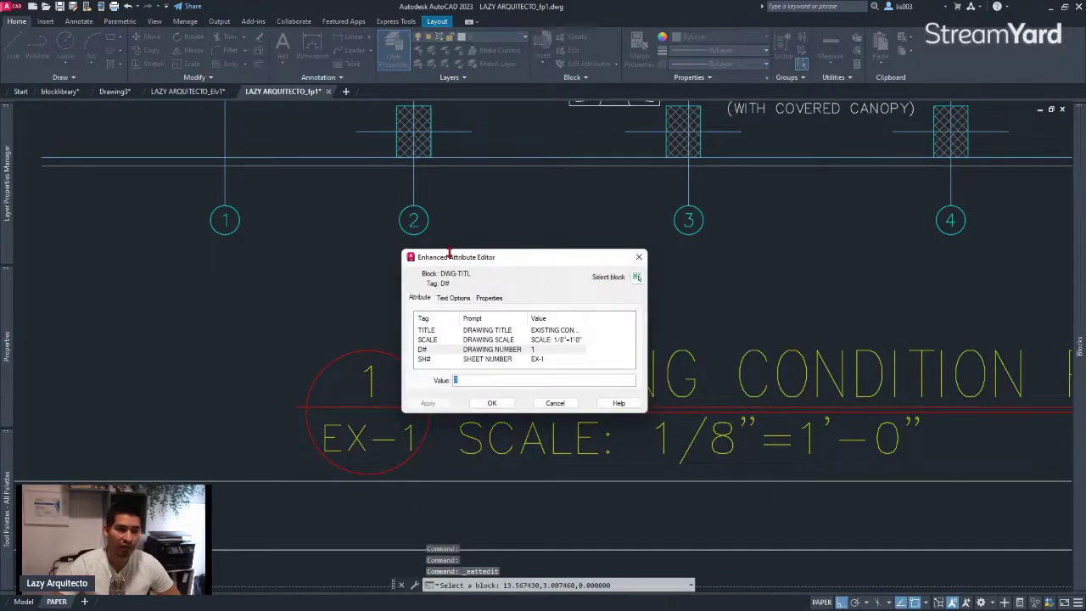
pyautogui.click(552, 402)
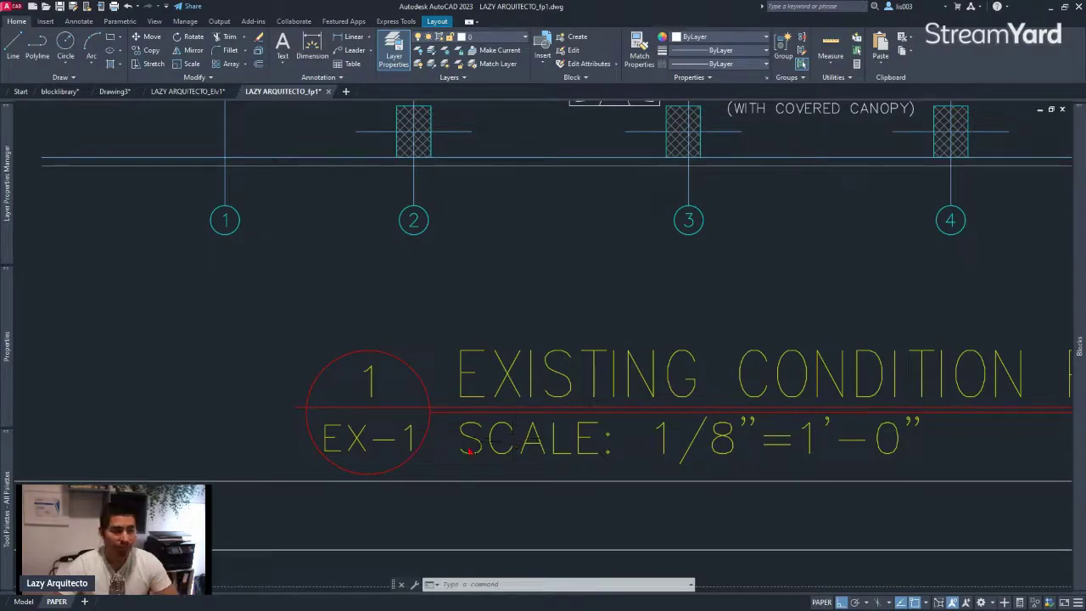
# - Rename the PAPER layout as A1.0
pyautogui.scroll(-2, 308, 490)
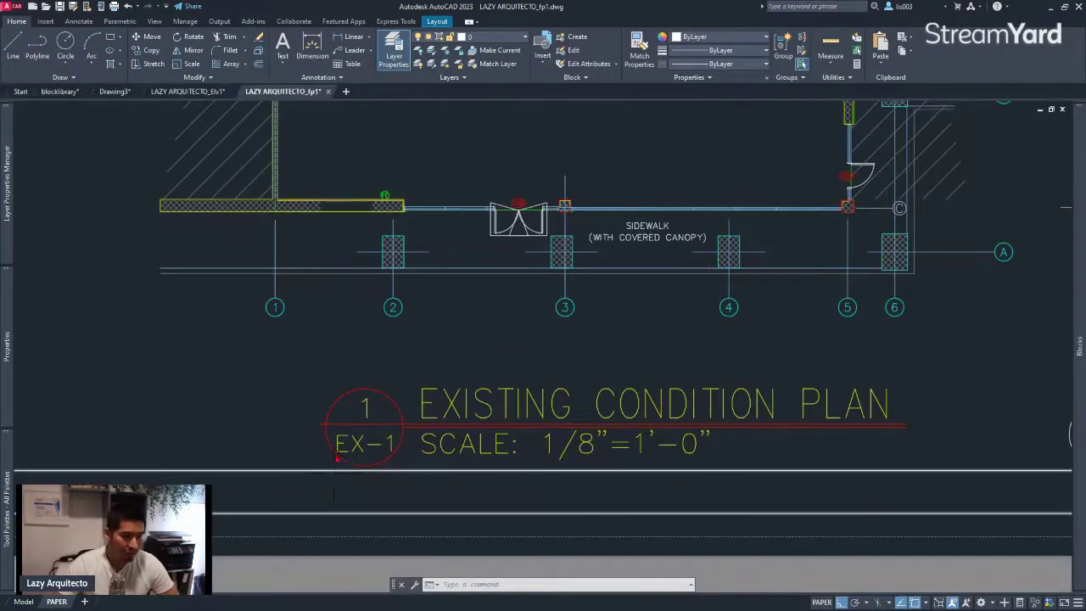
pyautogui.scroll(1, 348, 449)
pyautogui.scroll(-1, 356, 449)
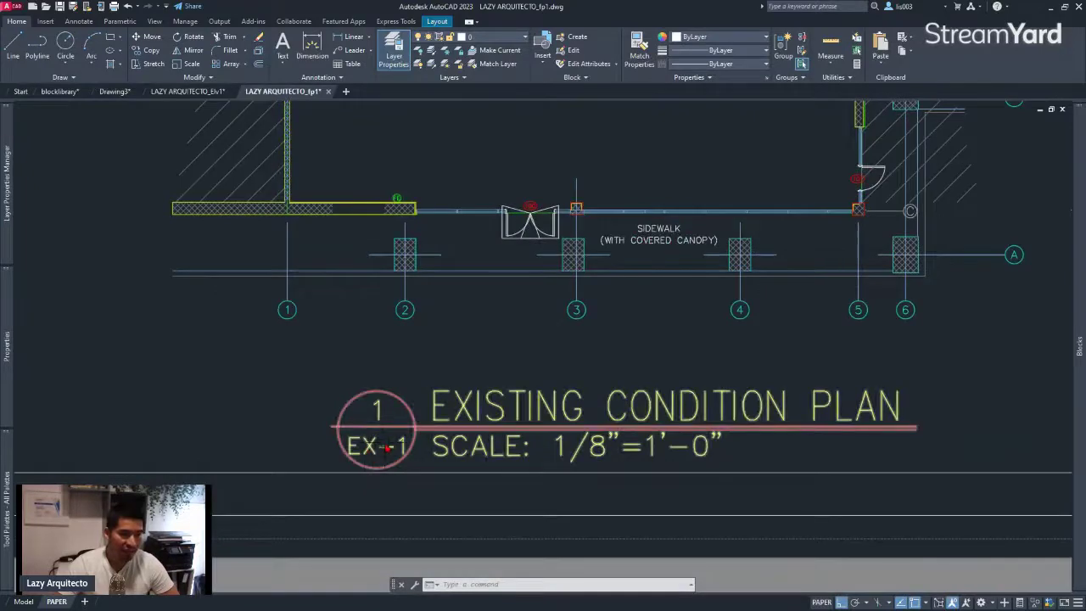
pyautogui.scroll(-2, 364, 453)
pyautogui.scroll(-1, 364, 453)
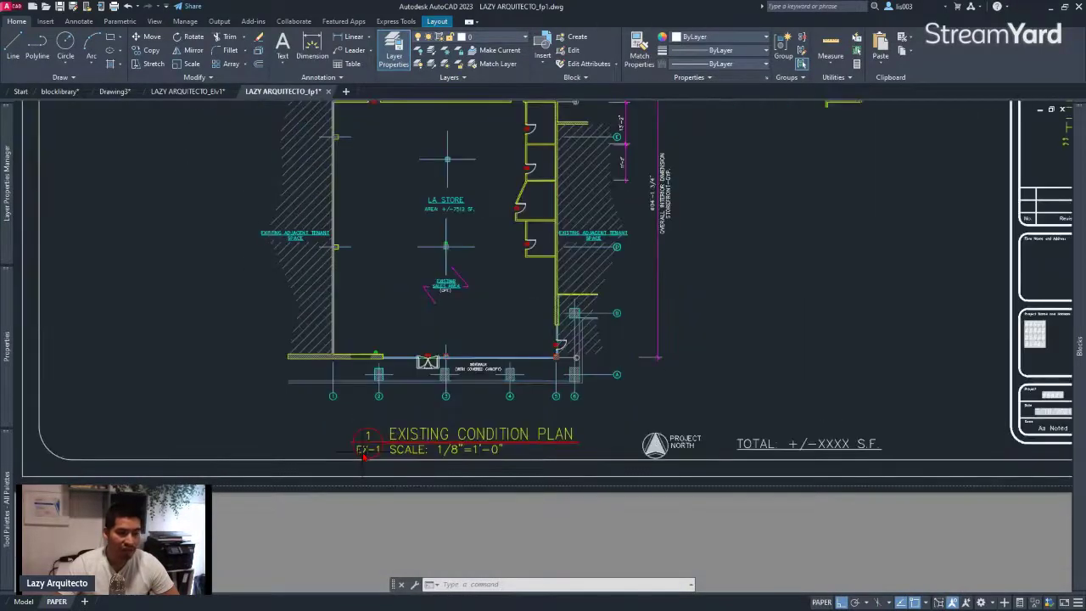
pyautogui.scroll(4, 369, 451)
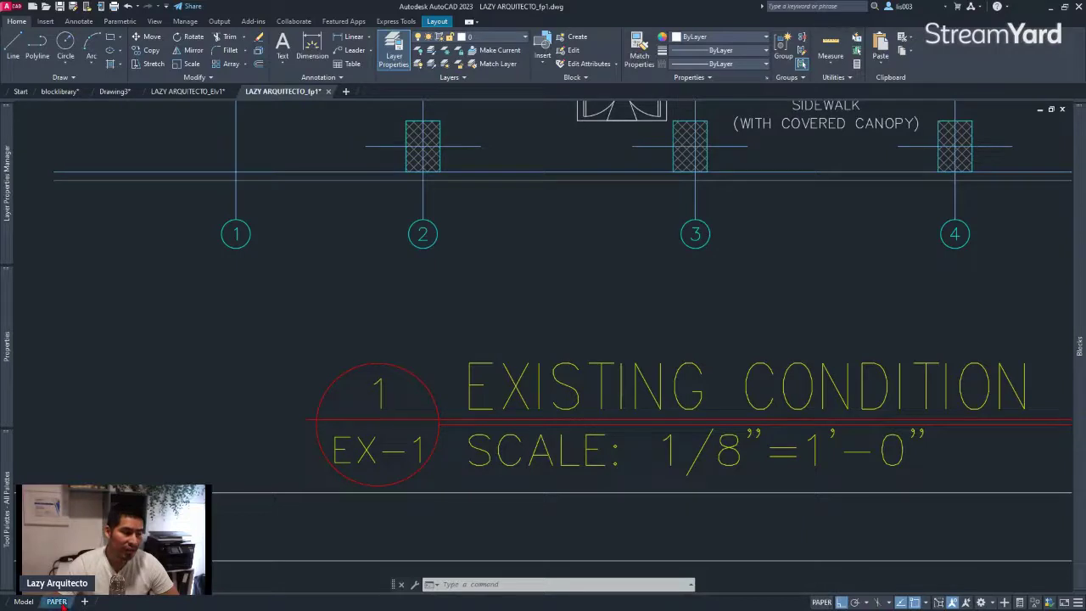
pyautogui.doubleClick(77, 601)
pyautogui.write('A')
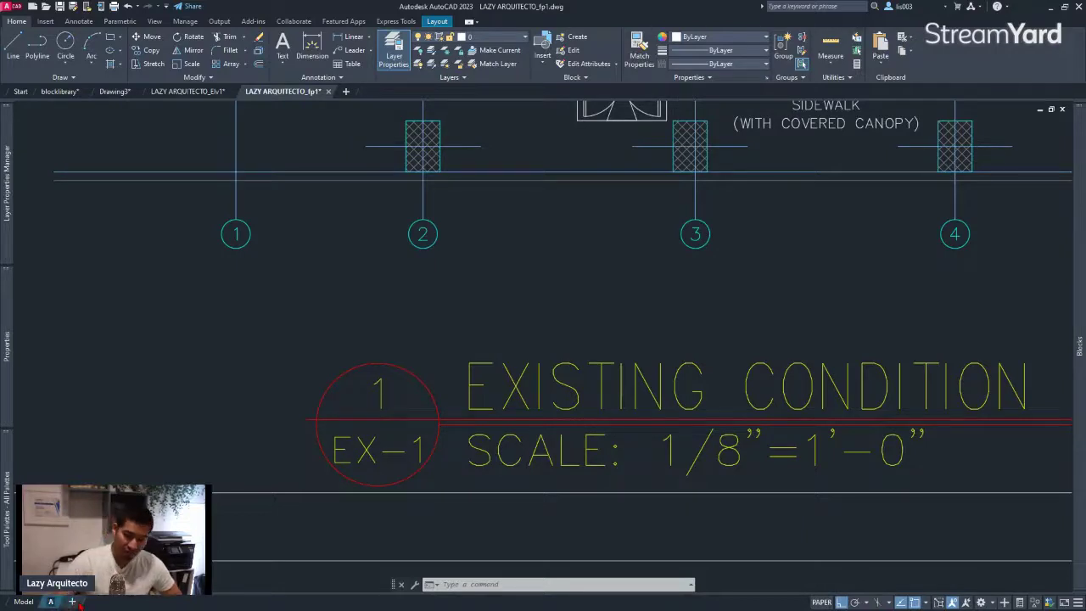
pyautogui.write('1.0')
pyautogui.press('Return')
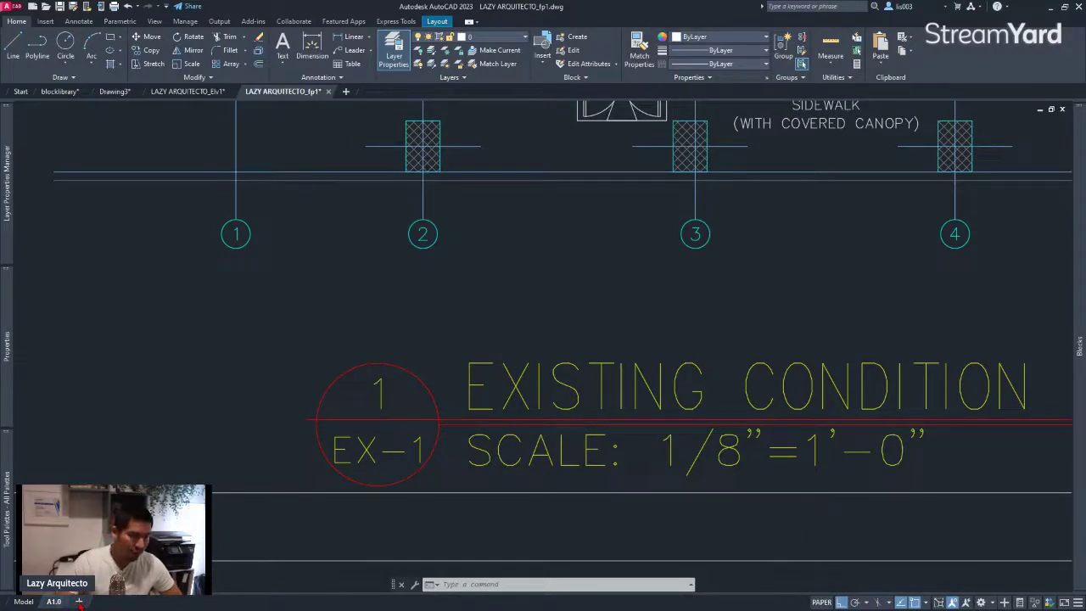
pyautogui.click(118, 435)
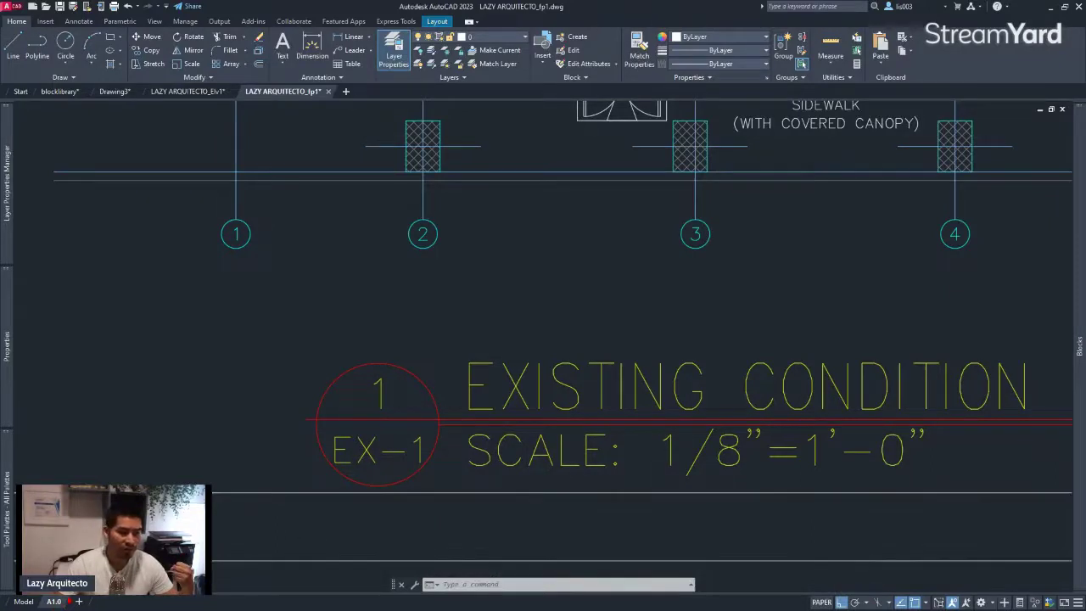
# - Select the drawing title block under the plan and check its attribute values again, including the sheet number
pyautogui.click(351, 481)
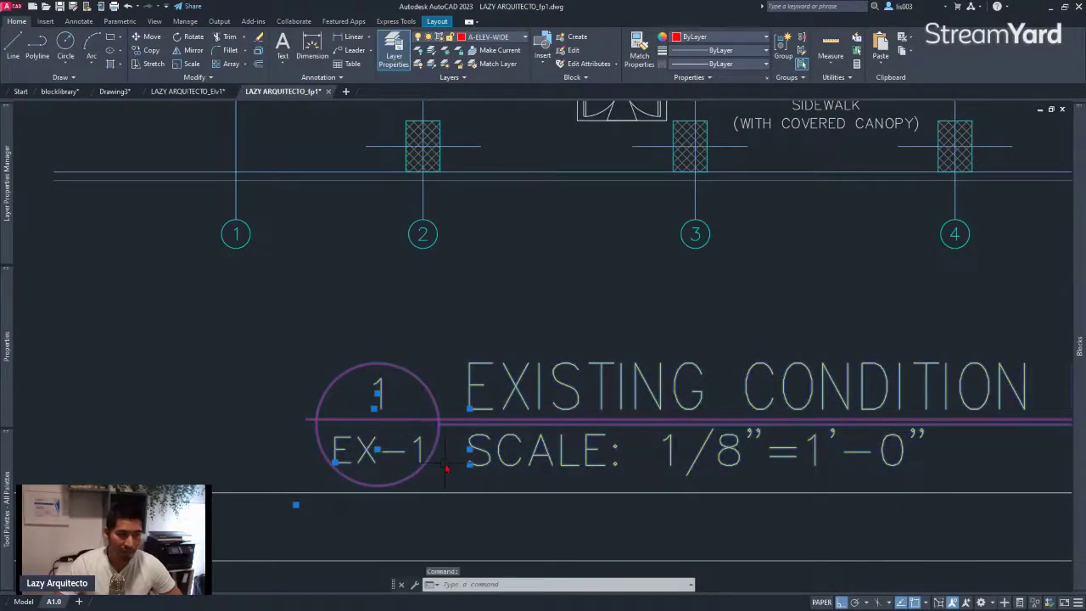
pyautogui.scroll(-4, 446, 467)
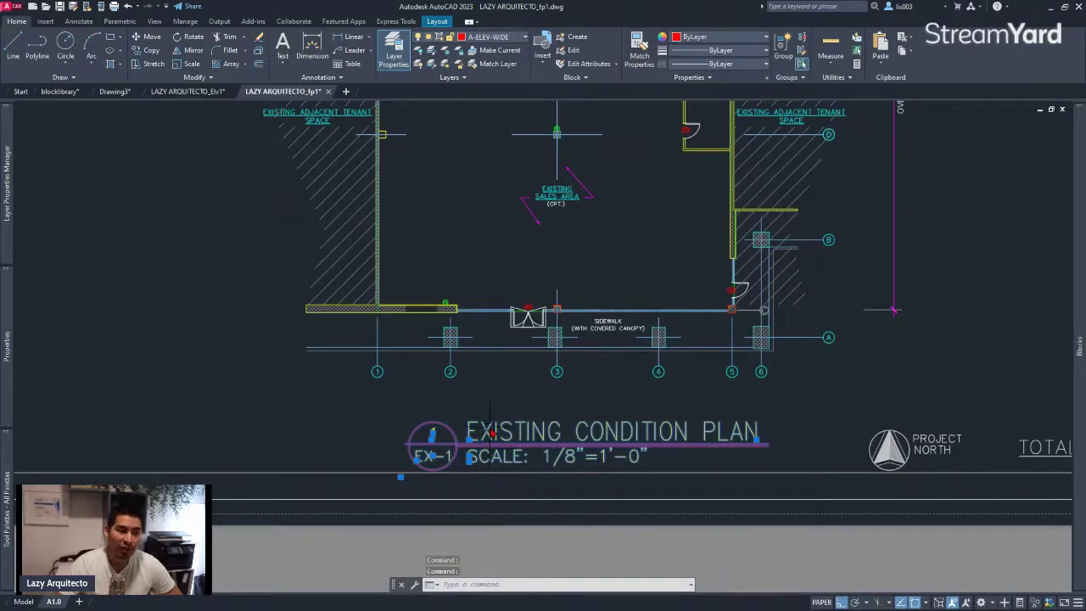
pyautogui.press('Escape')
pyautogui.doubleClick(492, 435)
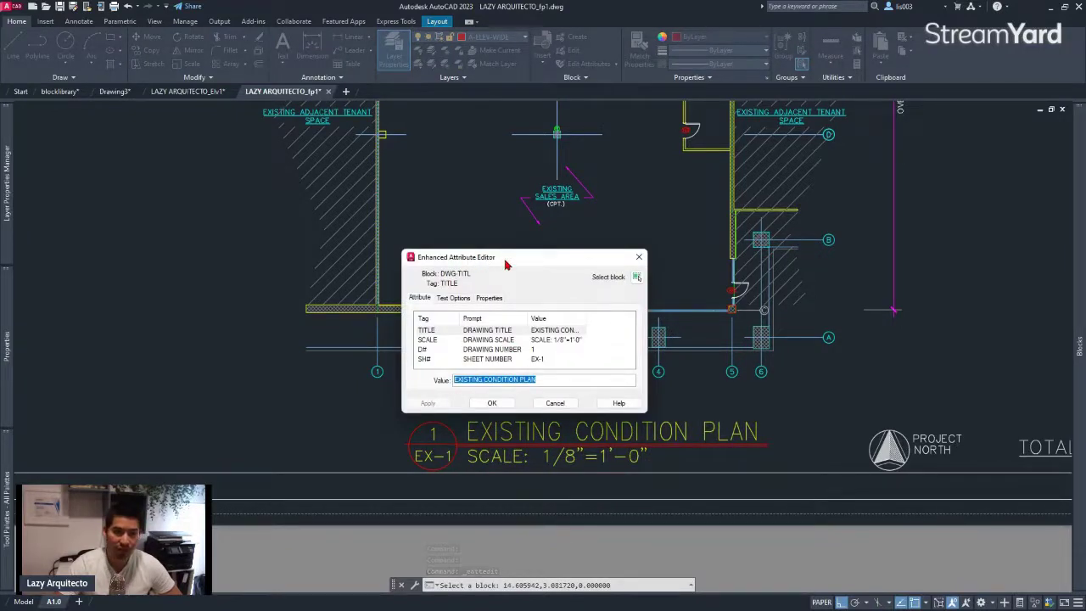
pyautogui.press('Return')
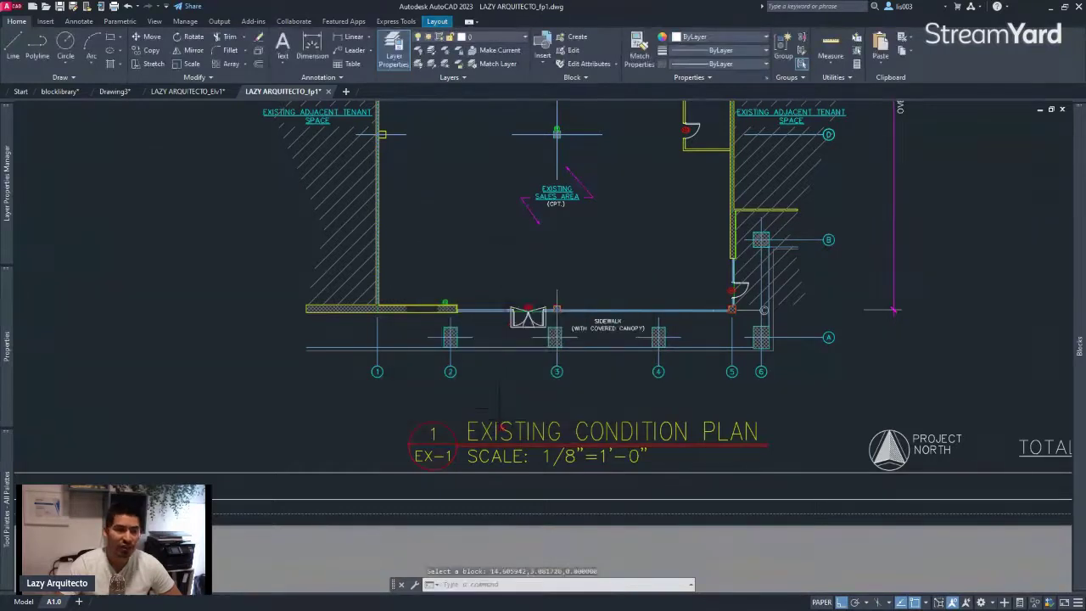
# - Open the EXISTING CONDITION PLAN title block in the Block Editor
pyautogui.click(500, 431)
pyautogui.rightClick(500, 431)
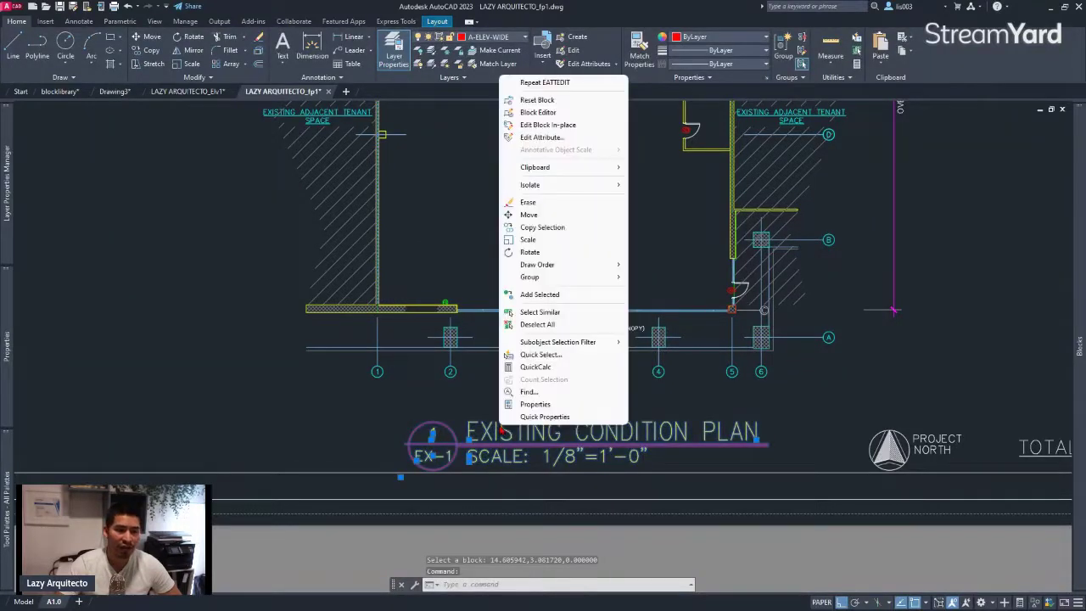
pyautogui.click(549, 117)
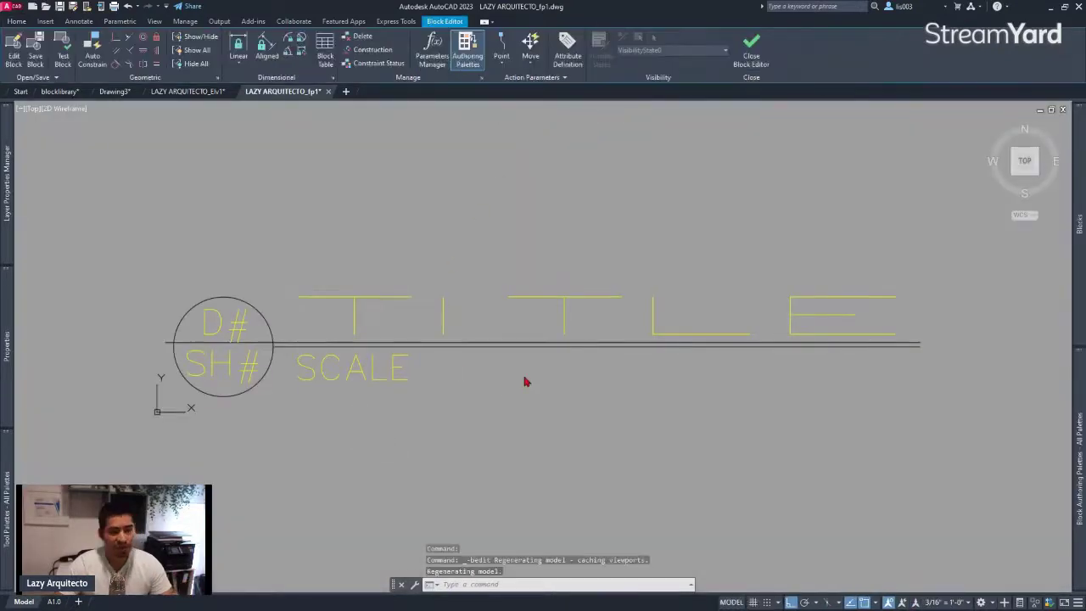
# - Check the properties of the SH# attribute definition in the lower half of the title circle and delete it
pyautogui.scroll(3, 479, 385)
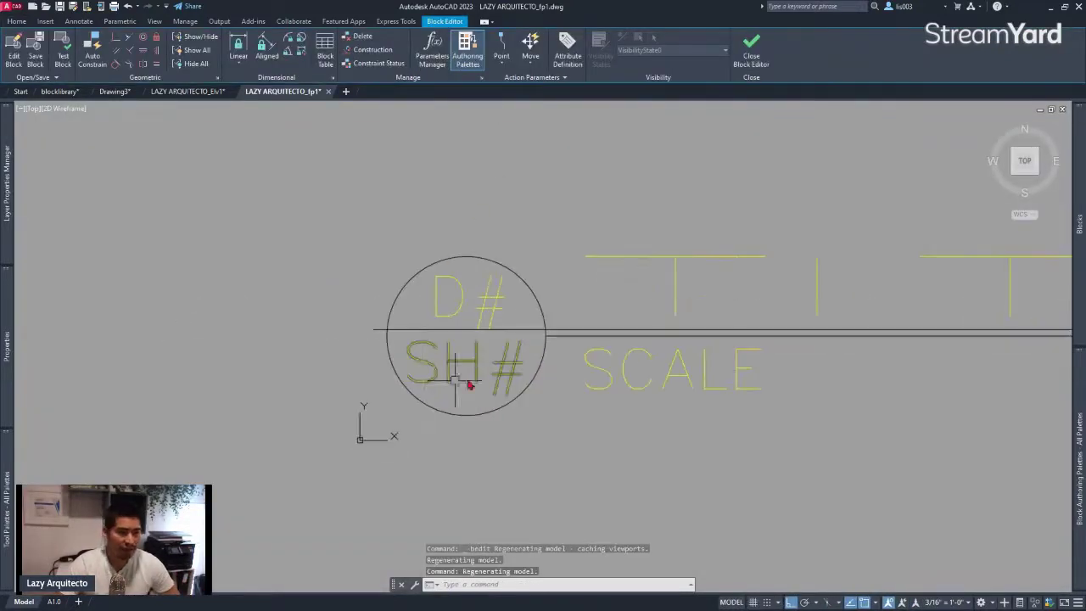
pyautogui.moveTo(436, 363); pyautogui.dragTo(459, 375, button='middle')
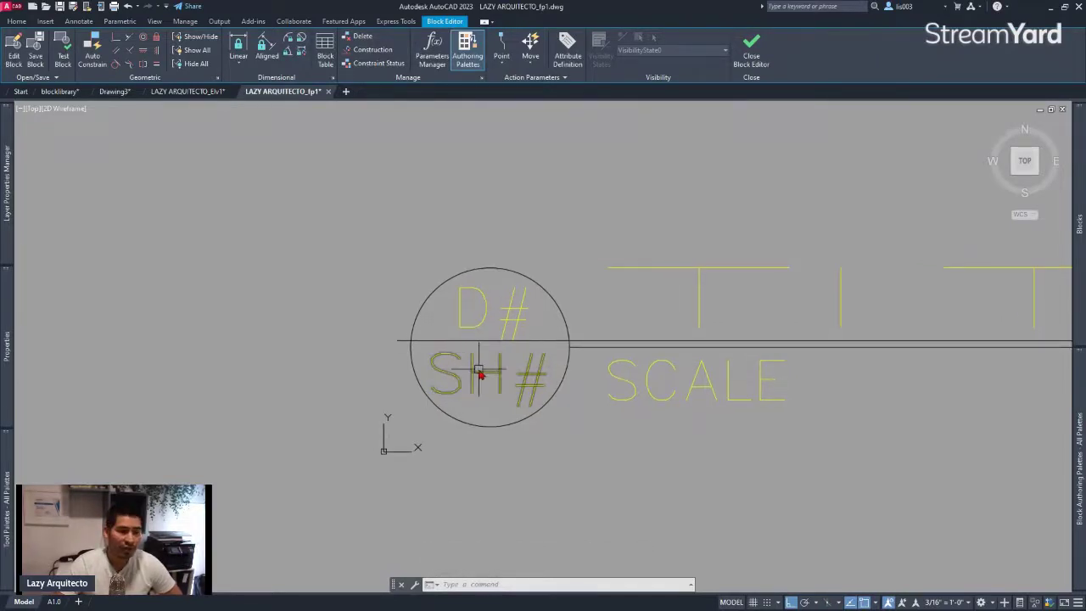
pyautogui.click(480, 377)
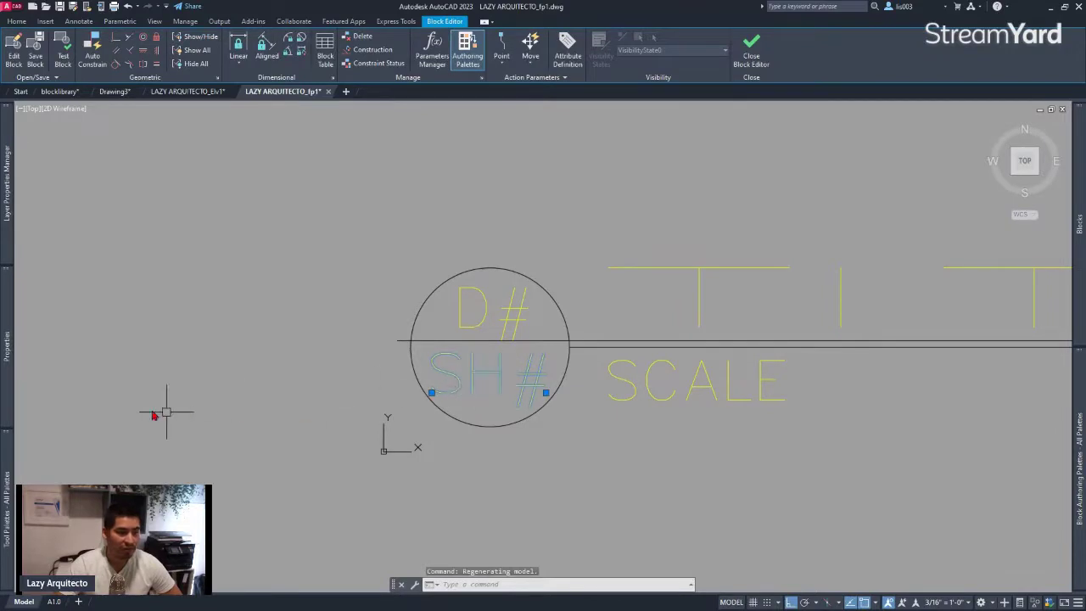
pyautogui.moveTo(6, 357)
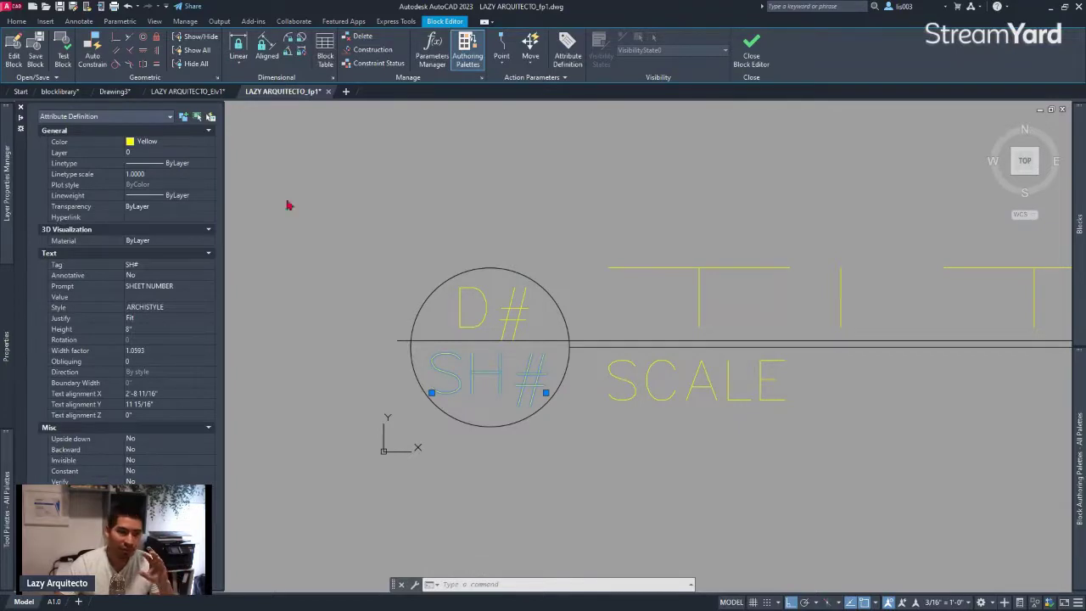
pyautogui.press('Delete')
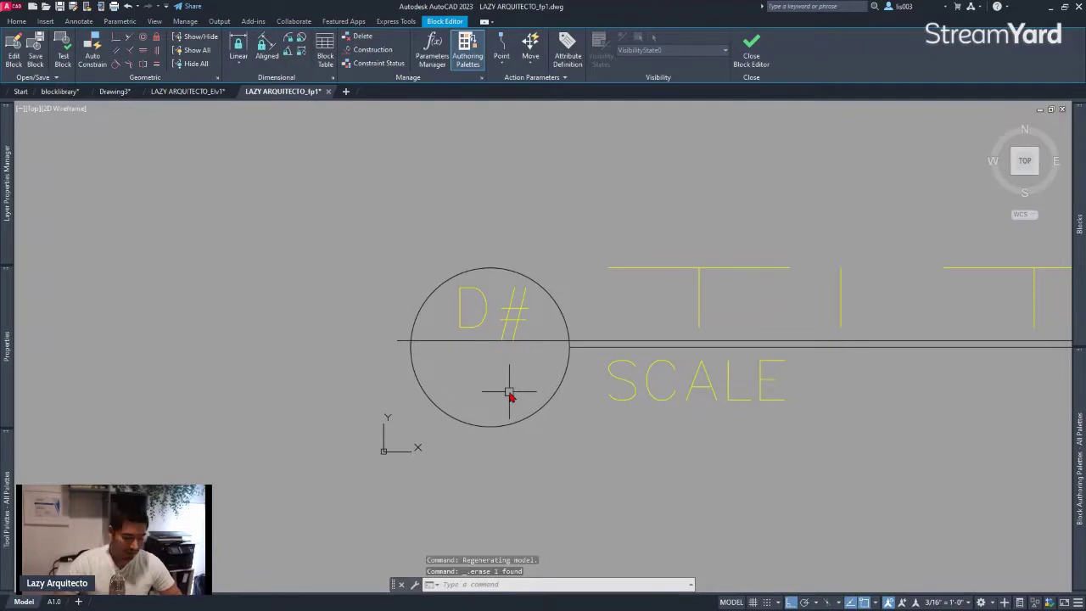
# - Create a field showing the ctab system variable in Uppercase format for the drawing title block
pyautogui.write('lIELD')
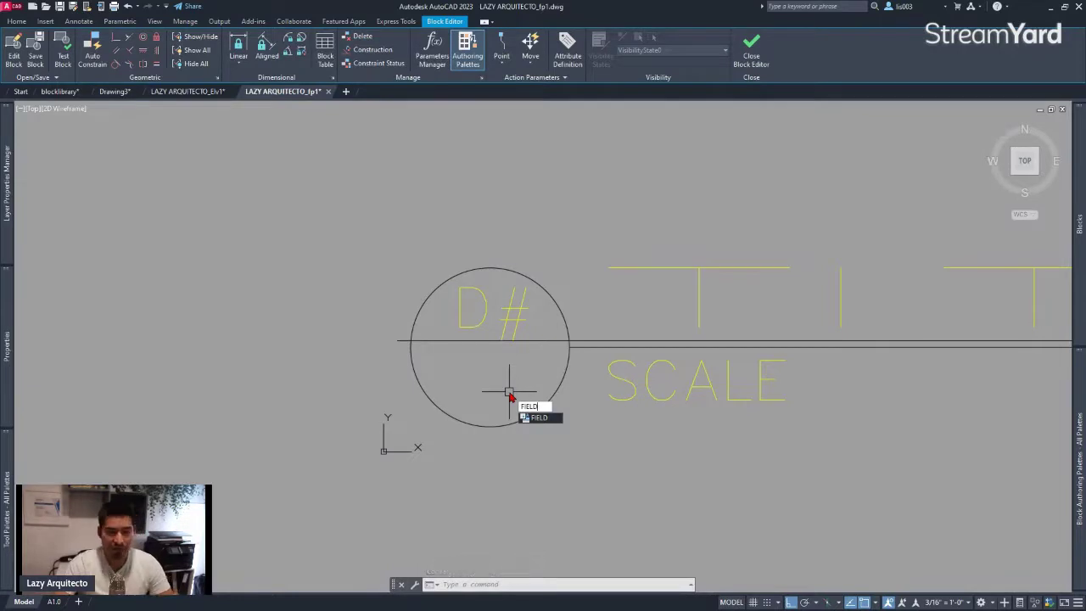
pyautogui.press('Return')
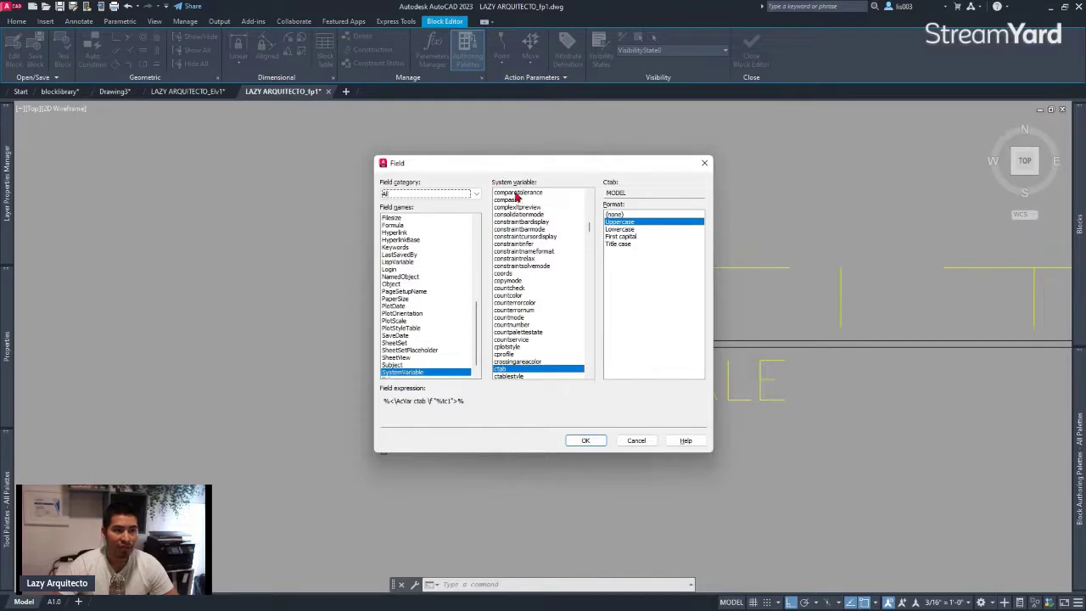
pyautogui.click(507, 370)
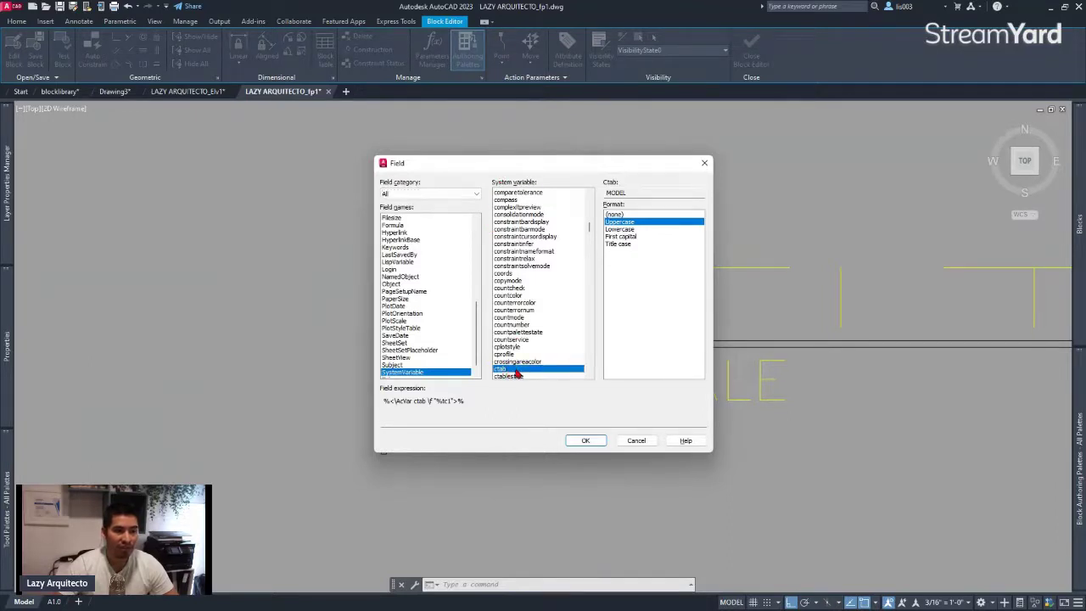
pyautogui.click(586, 440)
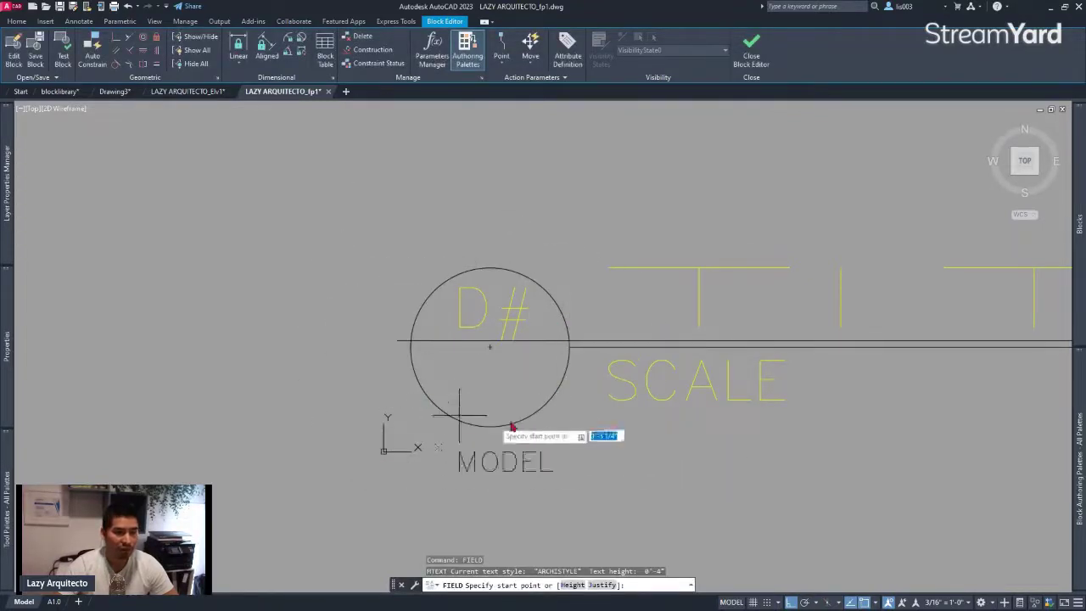
# - Place the ctab field in the lower half of the title circle with height 8" and middle center (MC) justification, with ortho off
pyautogui.click(534, 458)
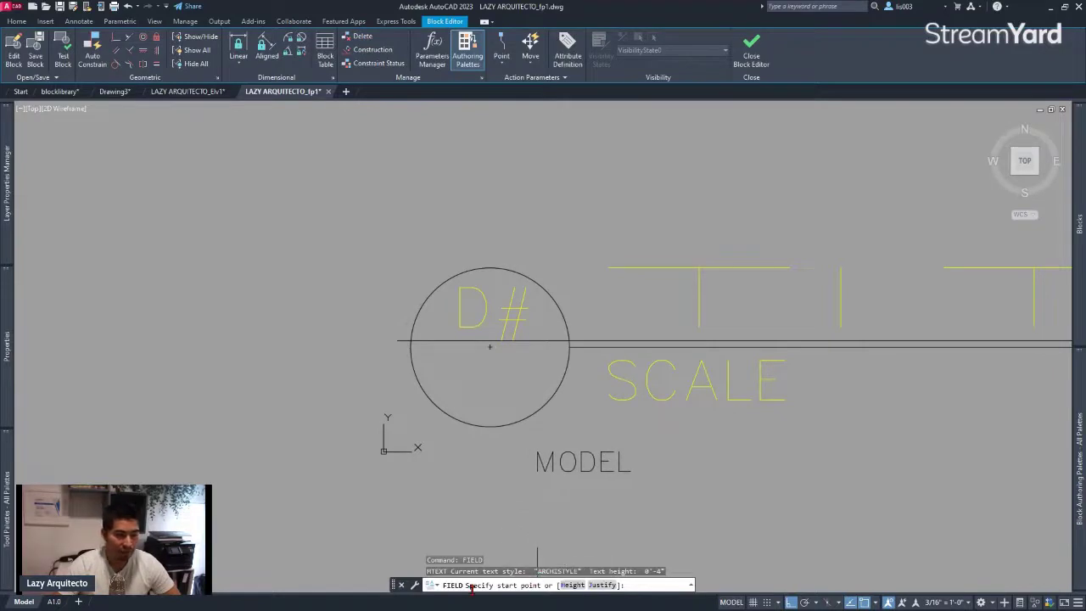
pyautogui.click(573, 585)
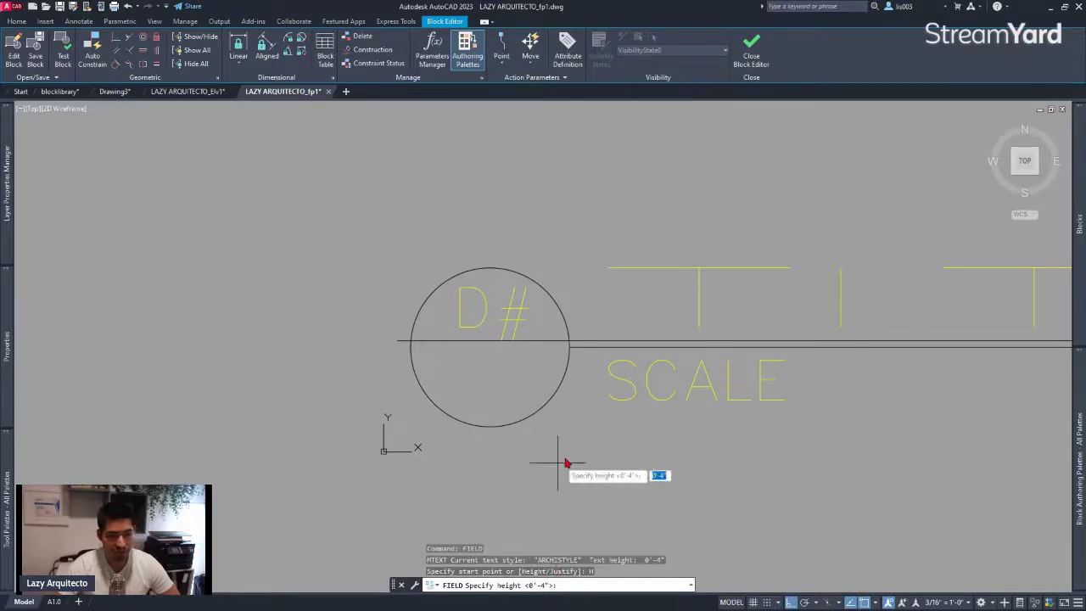
pyautogui.write('8')
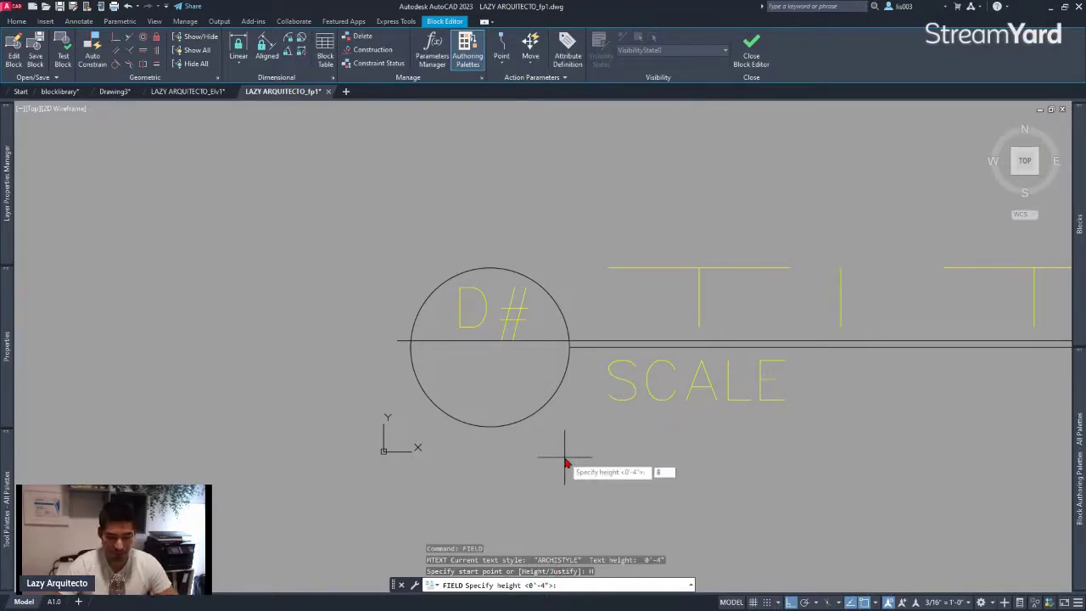
pyautogui.press('Return')
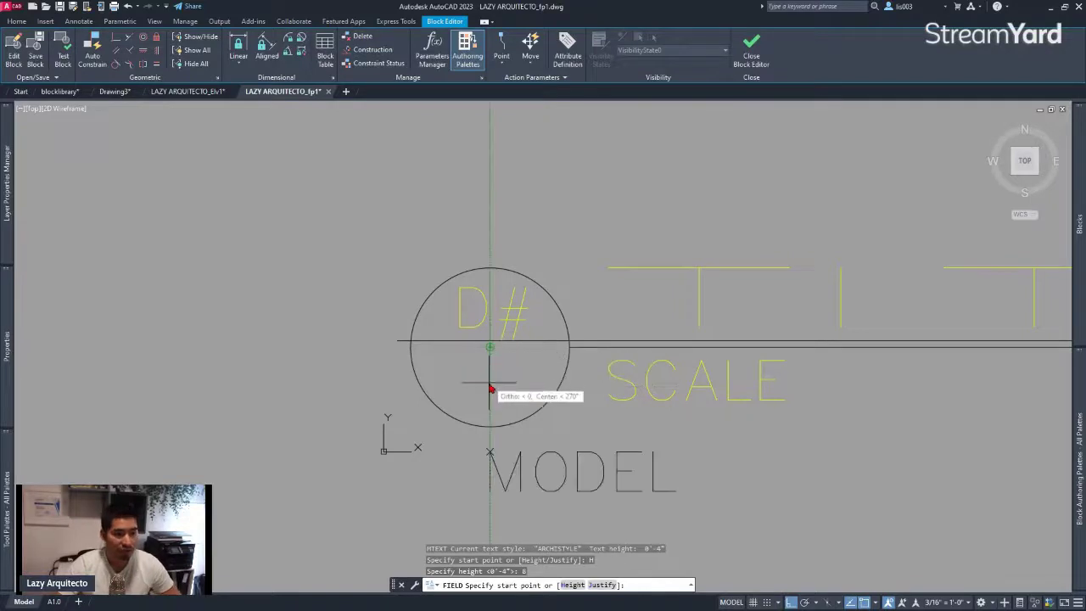
pyautogui.click(602, 589)
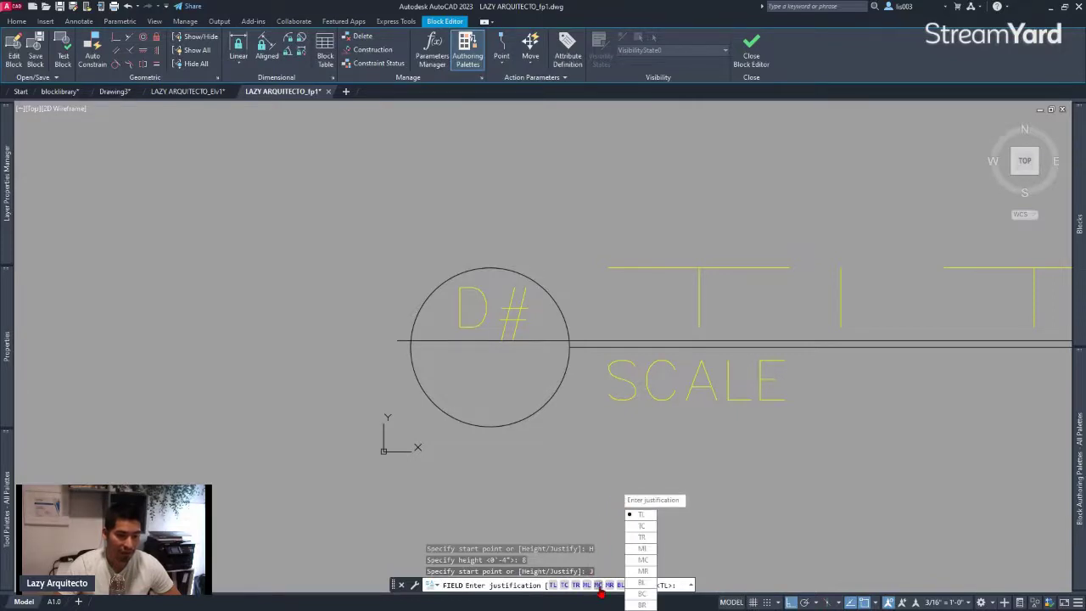
pyautogui.click(598, 586)
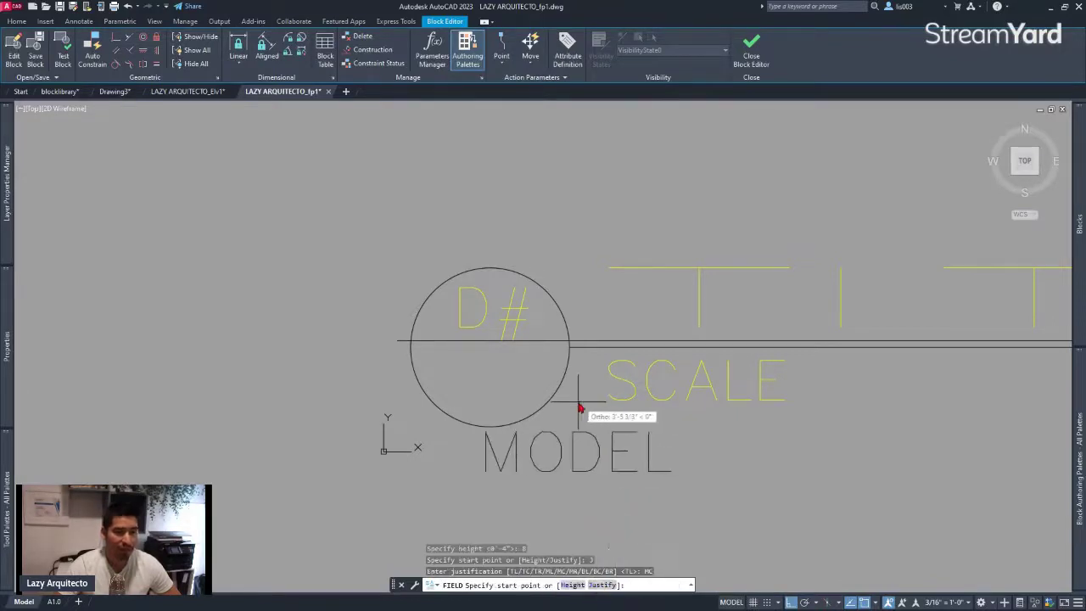
pyautogui.press('F8')
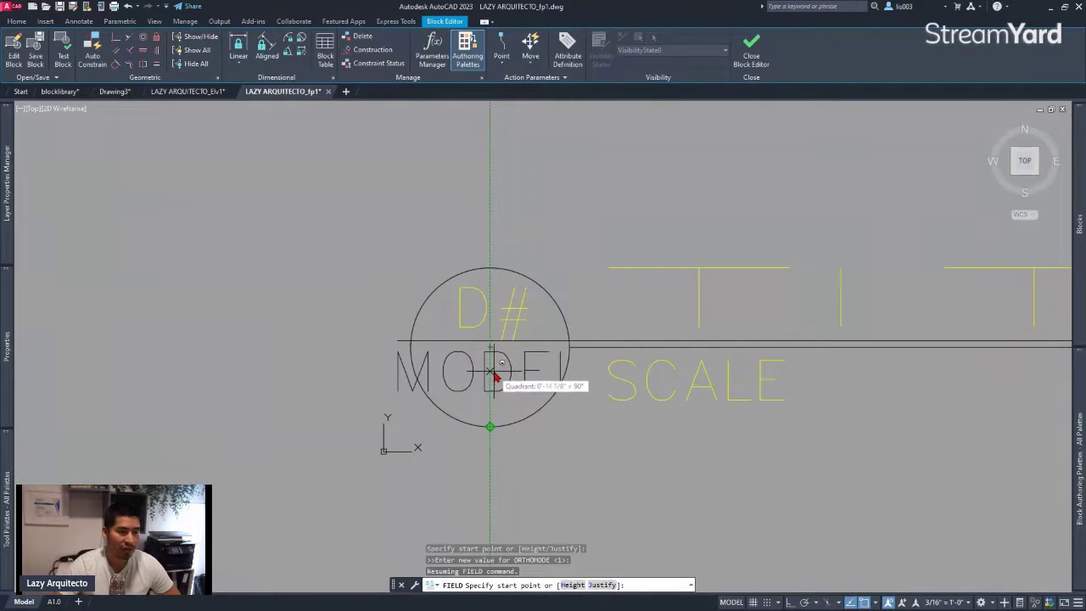
pyautogui.click(495, 386)
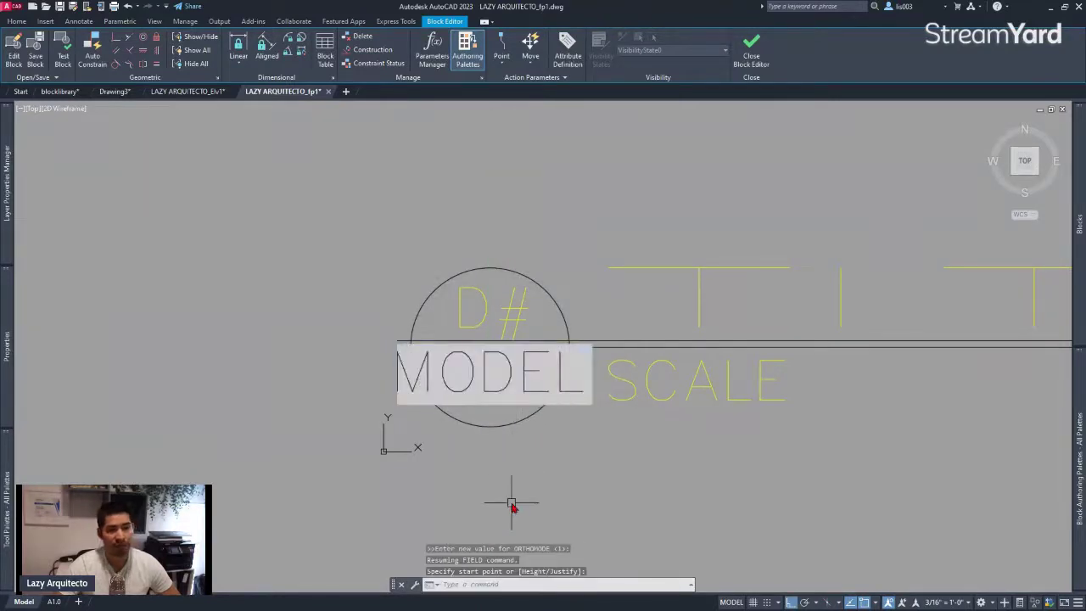
# - Change the color of the field text in the title circle to Magenta
pyautogui.scroll(-1, 540, 458)
pyautogui.scroll(1, 588, 424)
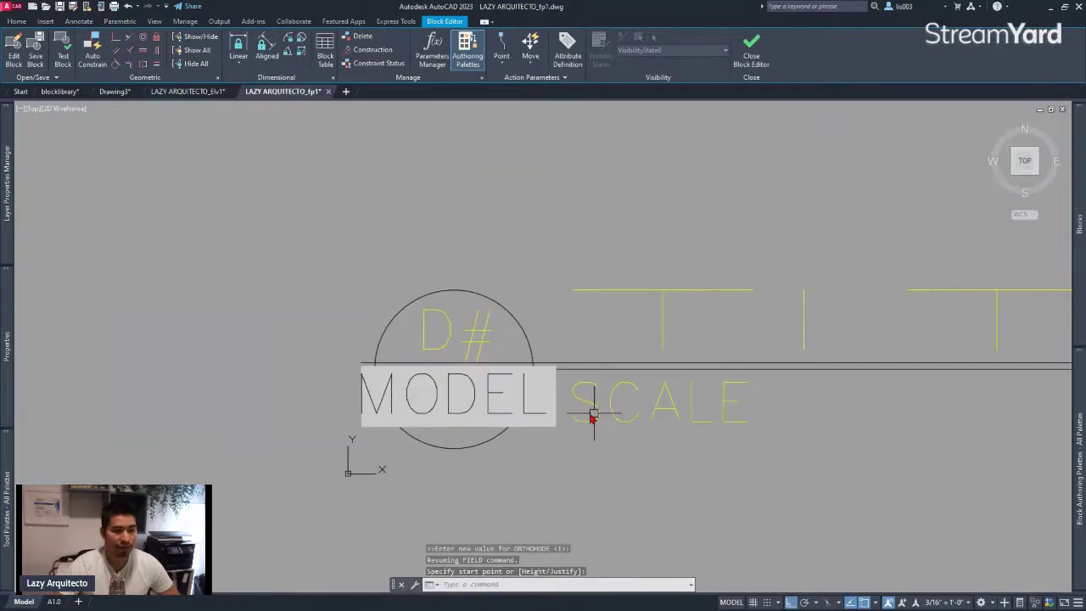
pyautogui.click(495, 413)
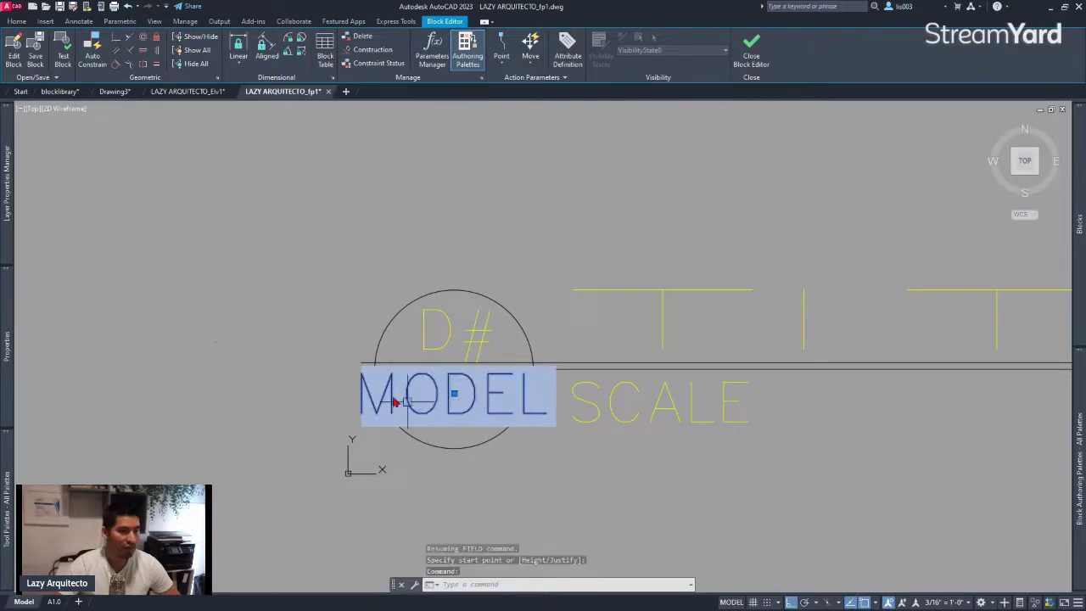
pyautogui.moveTo(7, 344)
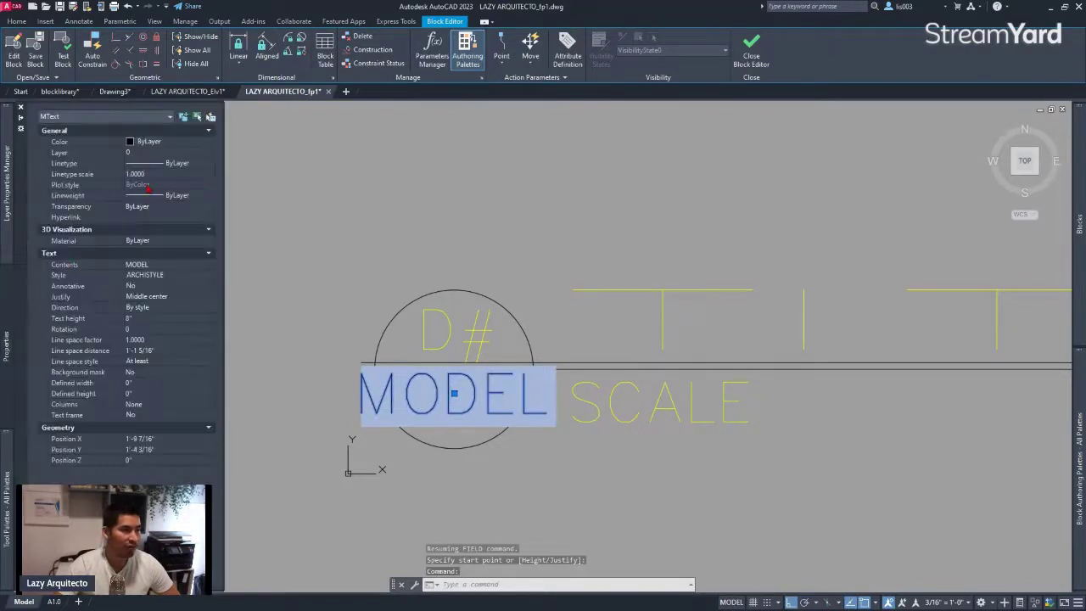
pyautogui.click(156, 144)
pyautogui.click(156, 144)
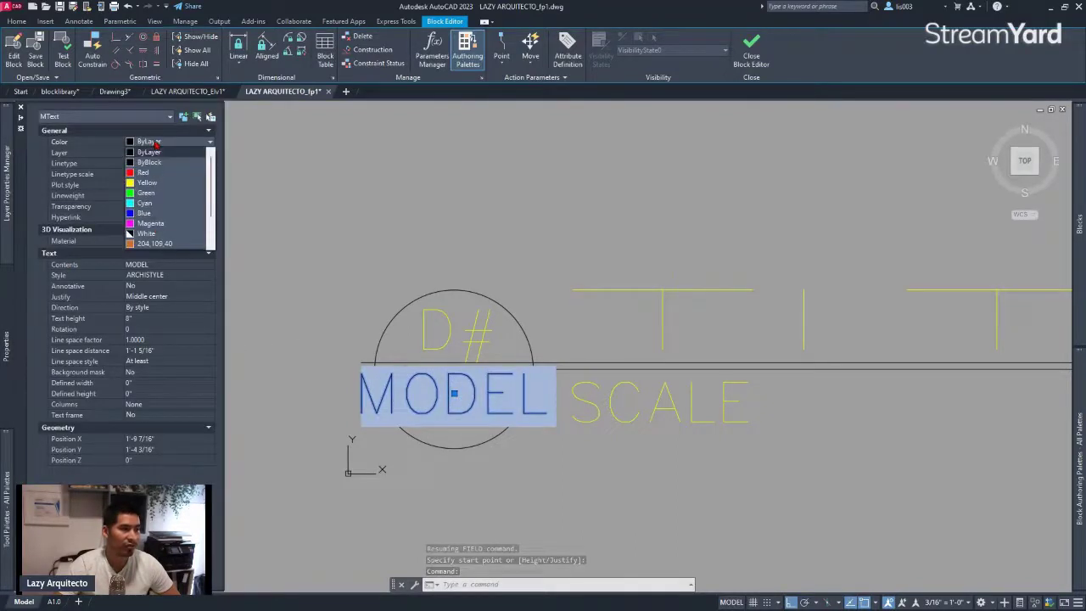
pyautogui.click(153, 224)
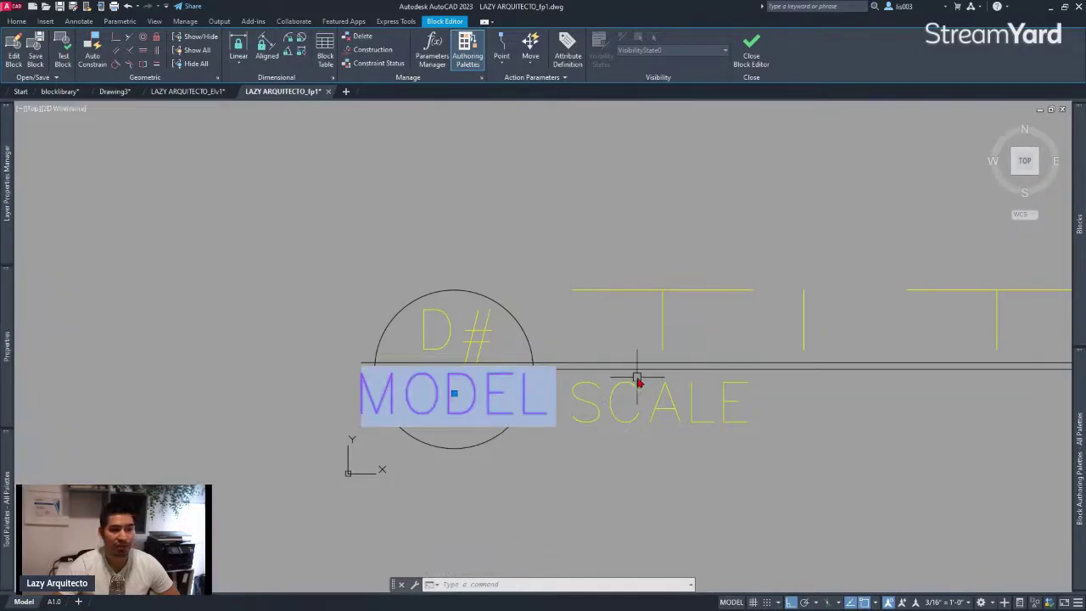
pyautogui.press('Escape')
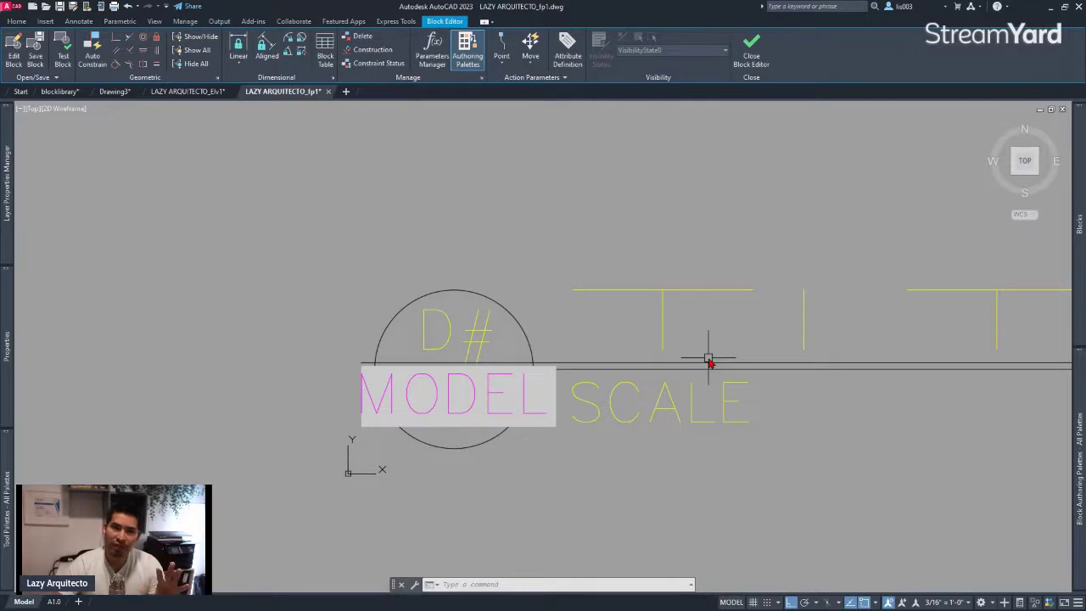
# - Close the Block Editor, saving the changes to DWG-TITL, and examine the sheet number in the layout's title circle
pyautogui.click(754, 64)
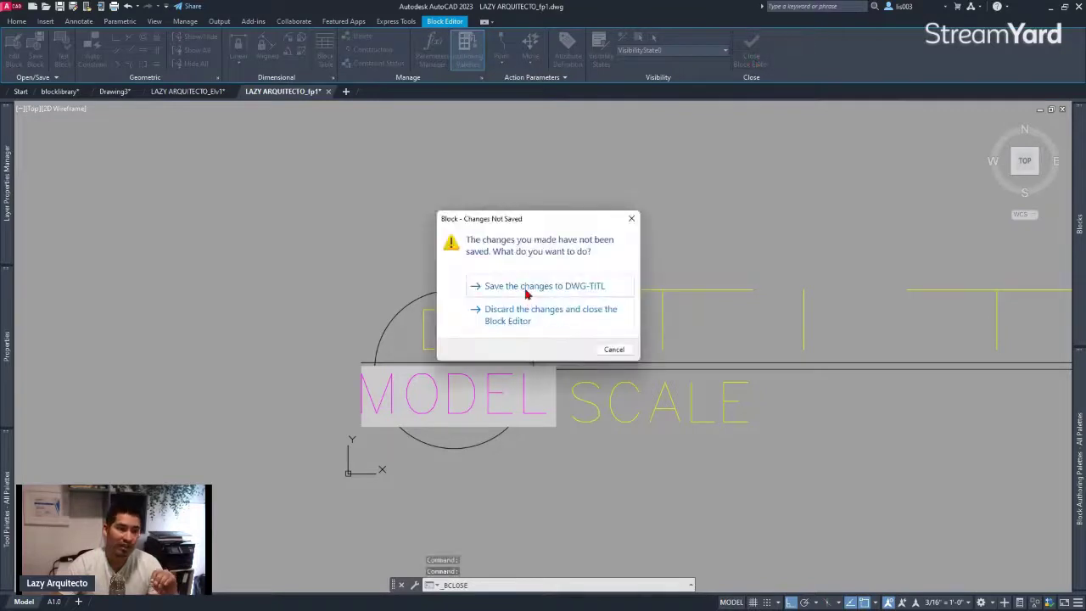
pyautogui.click(526, 288)
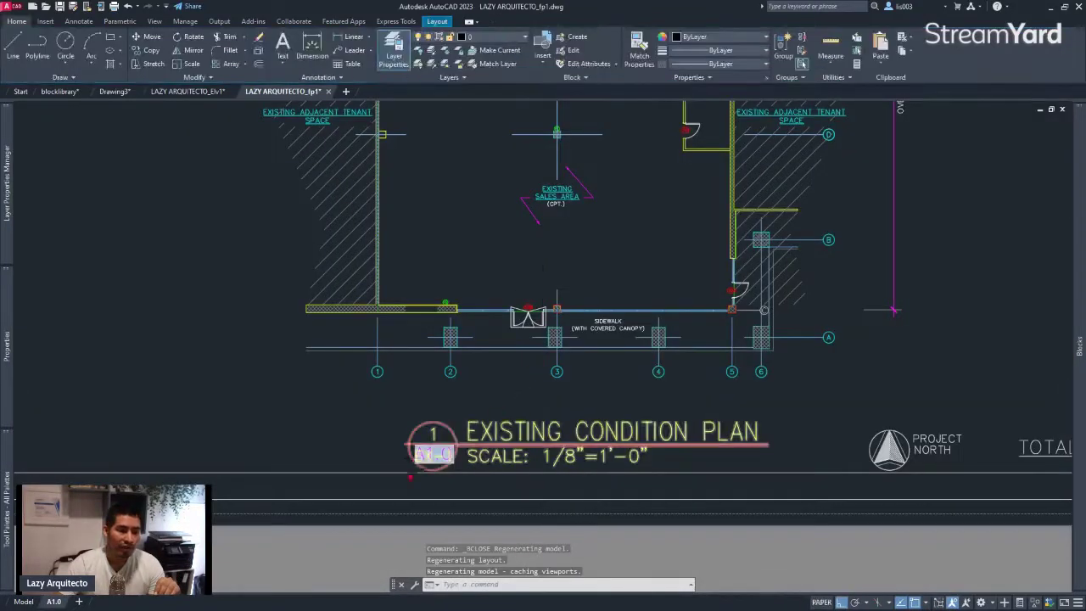
pyautogui.scroll(4, 407, 462)
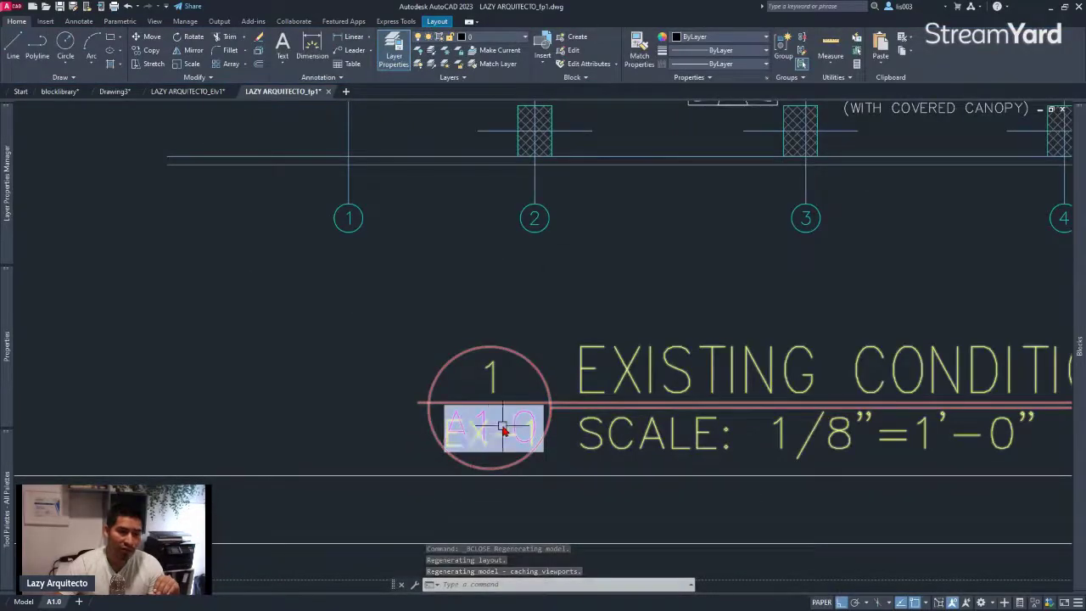
pyautogui.scroll(2, 480, 433)
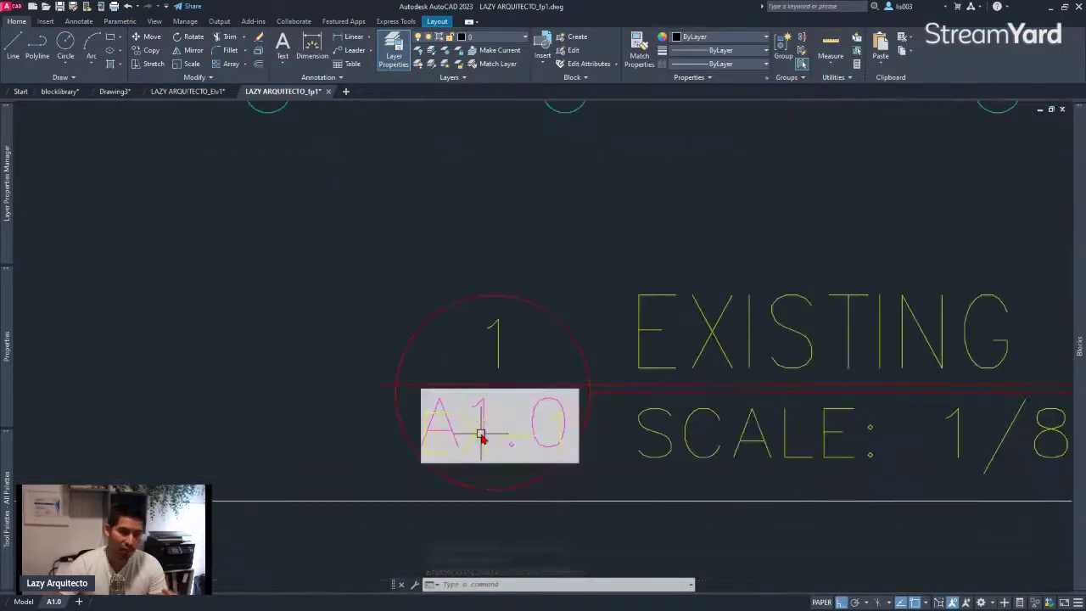
pyautogui.moveTo(486, 433)
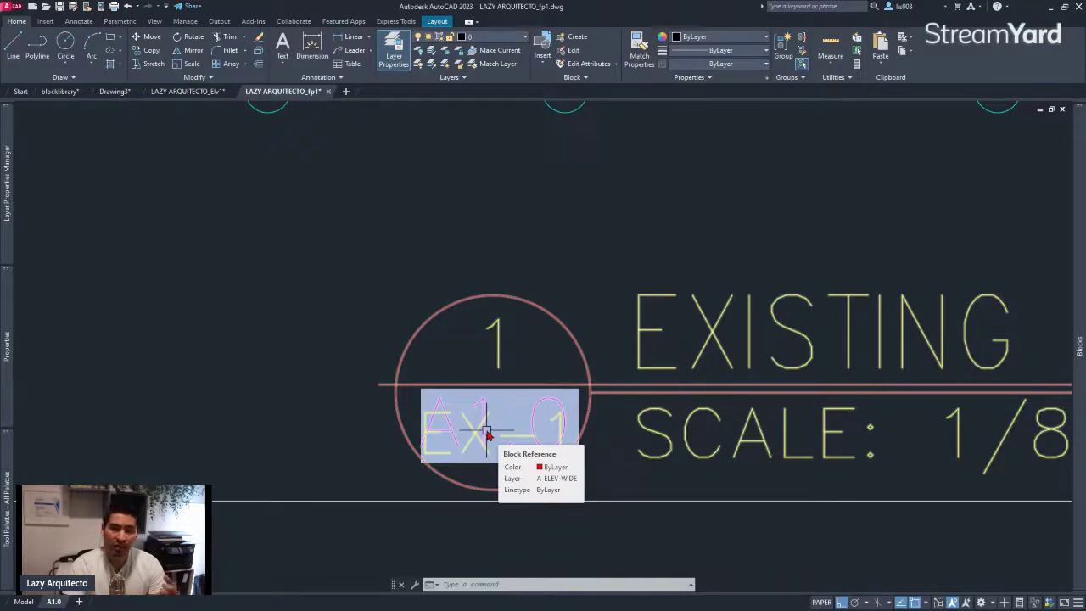
# - Synchronize the attributes of the DWG-TITL block with ATTSYNC by selecting the EXISTING CONDITION PLAN title block, and inspect its title circle
pyautogui.write('ATT')
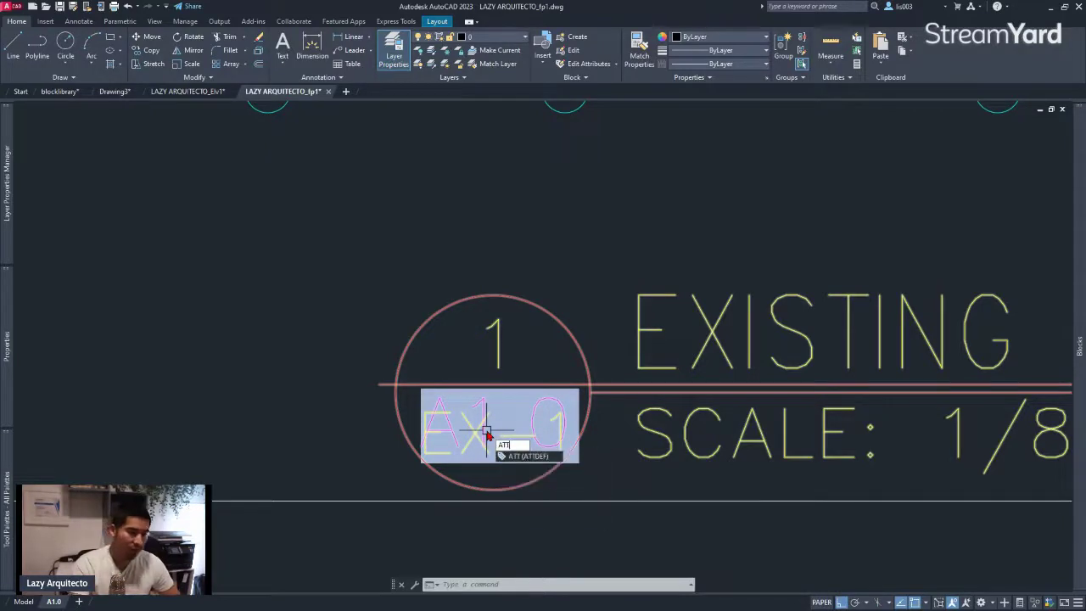
pyautogui.press('BackSpace')
pyautogui.press('BackSpace')
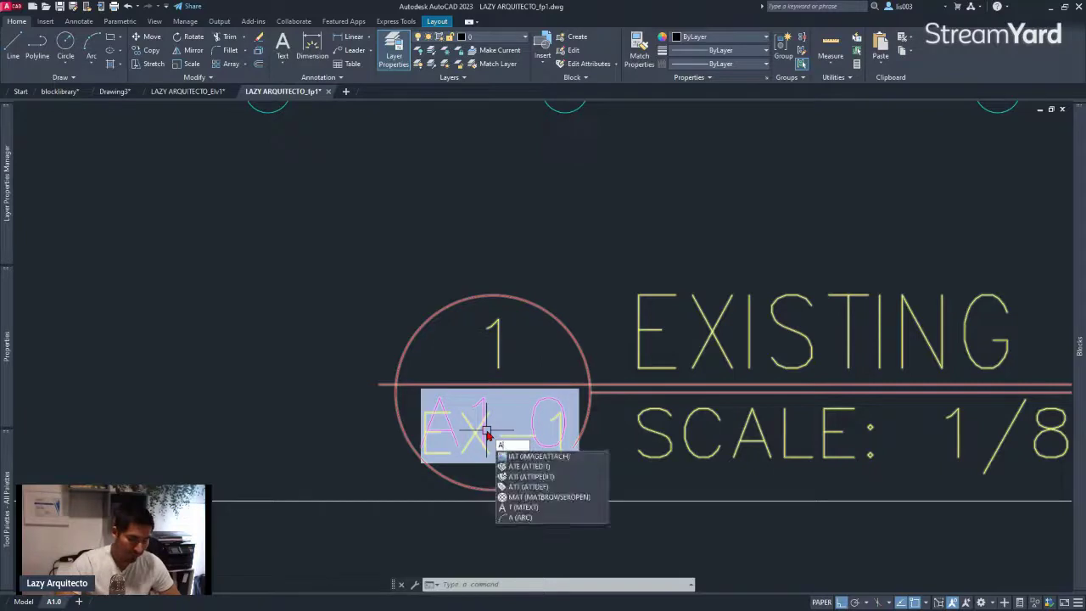
pyautogui.write('TTS')
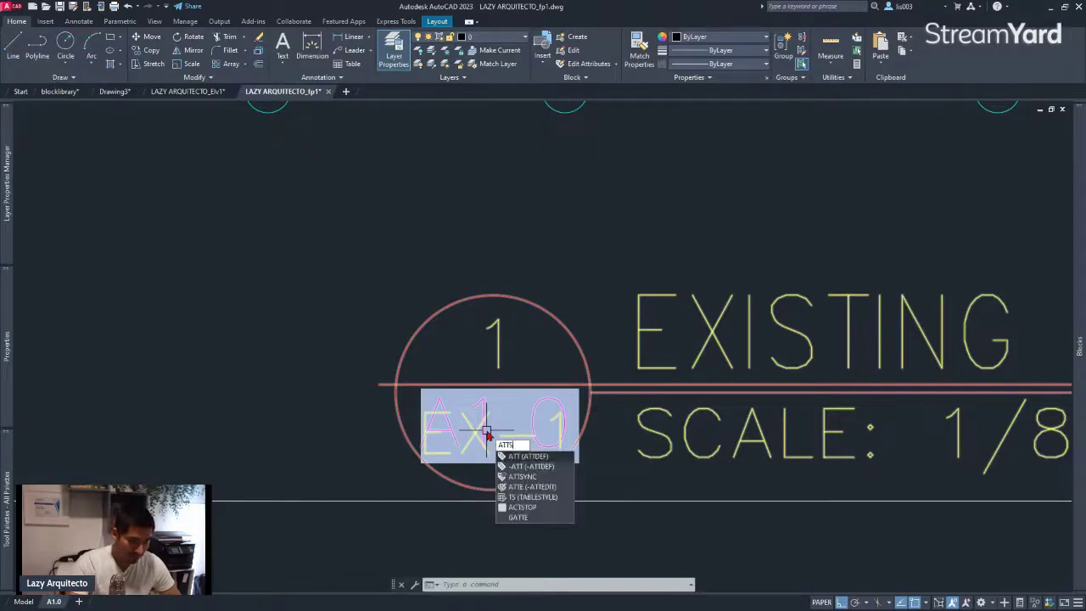
pyautogui.write('YN')
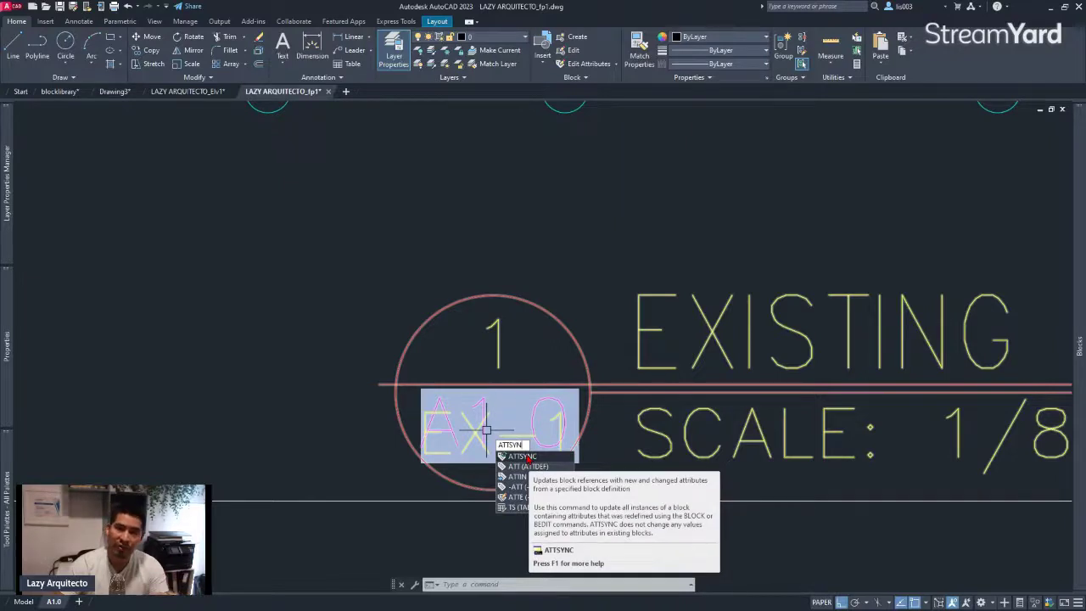
pyautogui.click(526, 458)
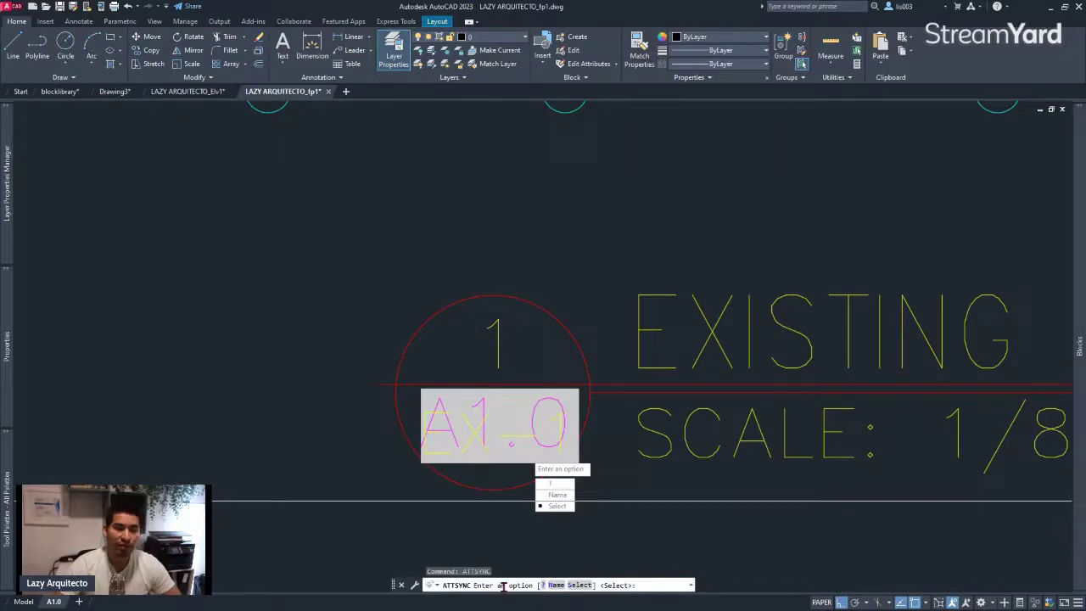
pyautogui.click(556, 506)
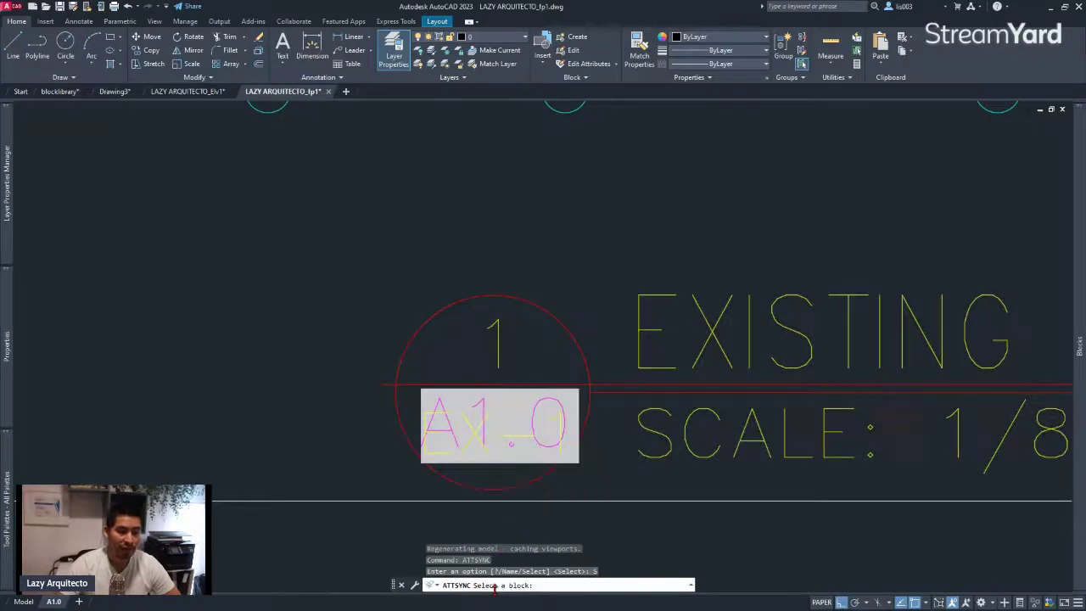
pyautogui.scroll(-3, 416, 424)
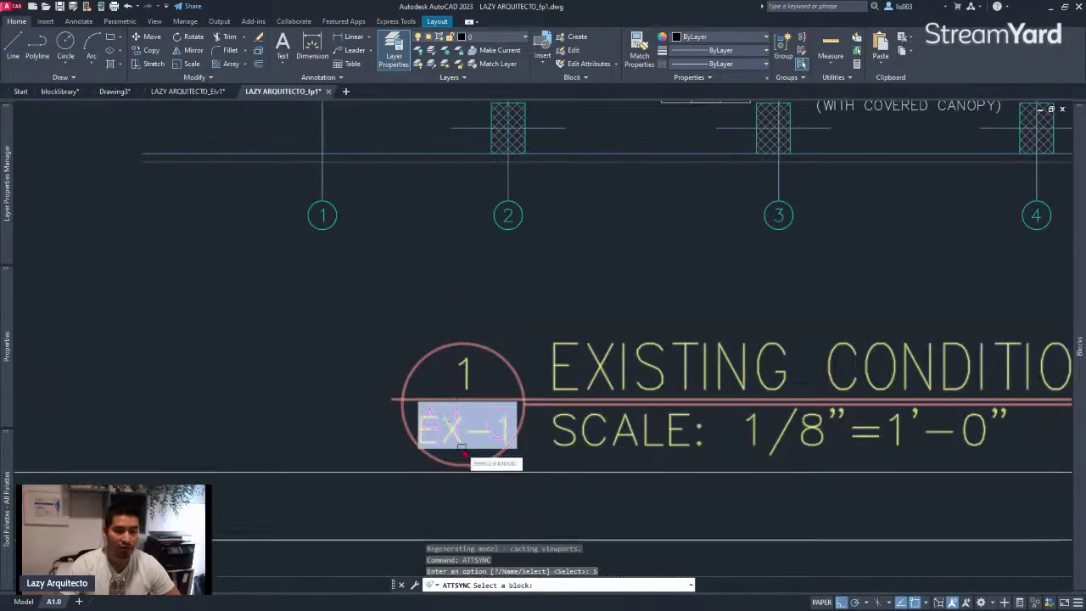
pyautogui.click(509, 365)
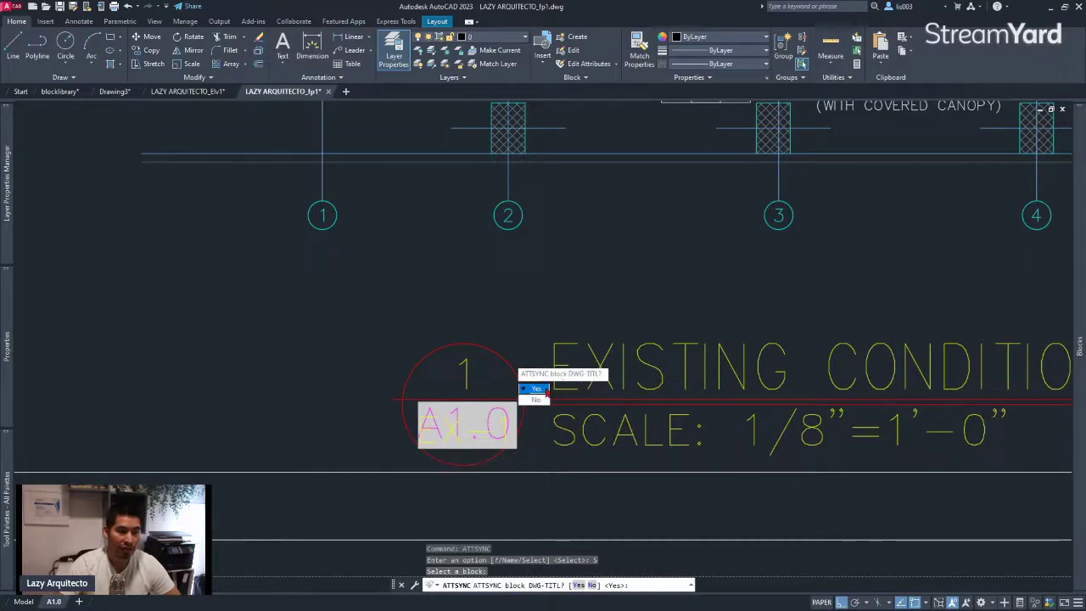
pyautogui.click(543, 389)
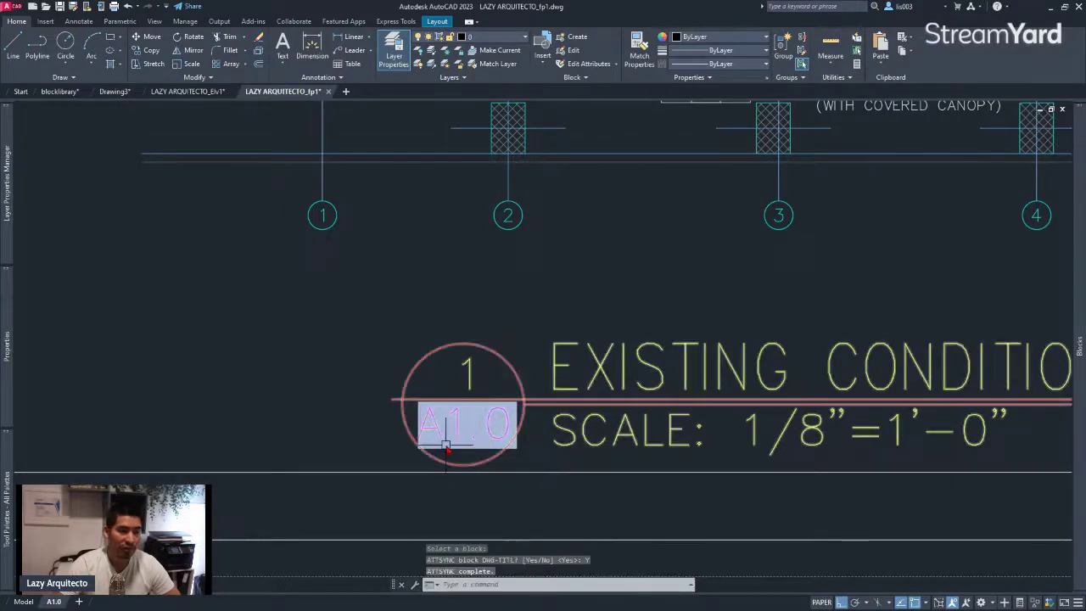
pyautogui.scroll(4, 429, 432)
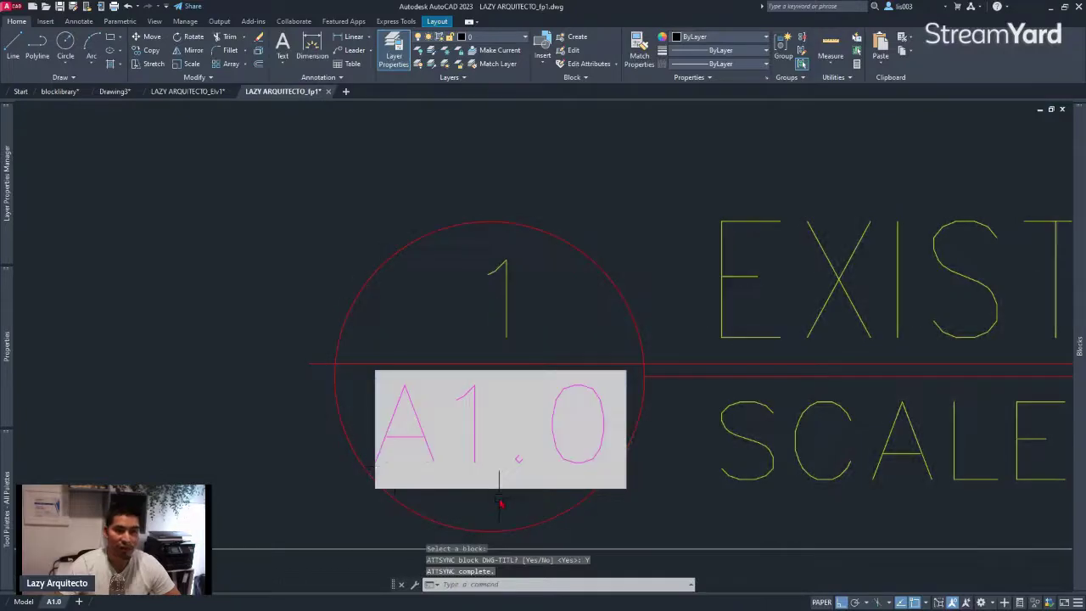
pyautogui.scroll(-4, 535, 448)
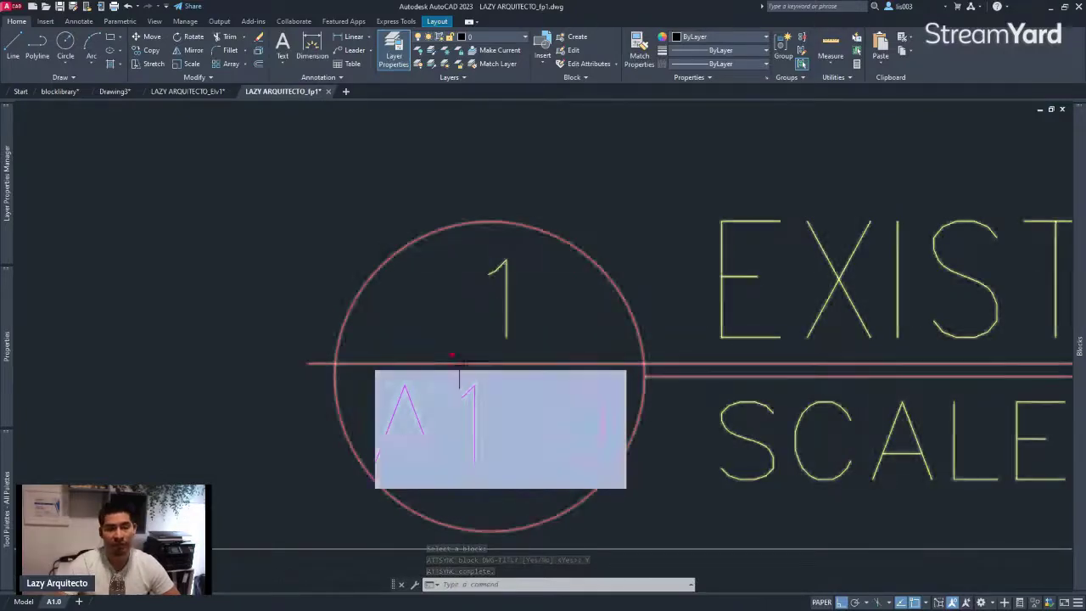
pyautogui.scroll(2, 391, 410)
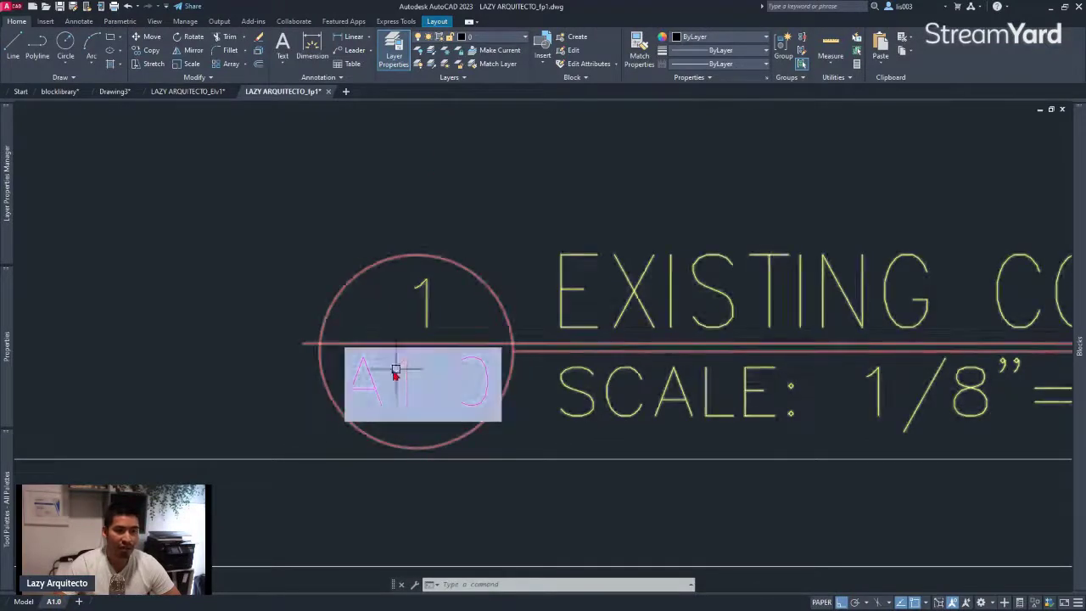
# - Rename the A1.0 layout as A2.0
pyautogui.scroll(-2, 403, 384)
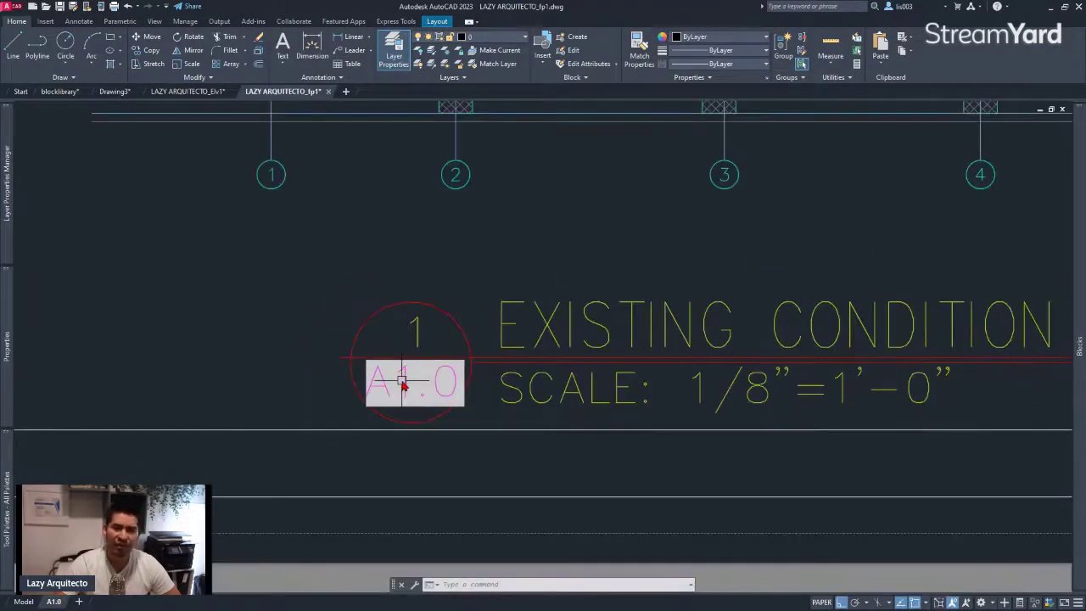
pyautogui.doubleClick(64, 602)
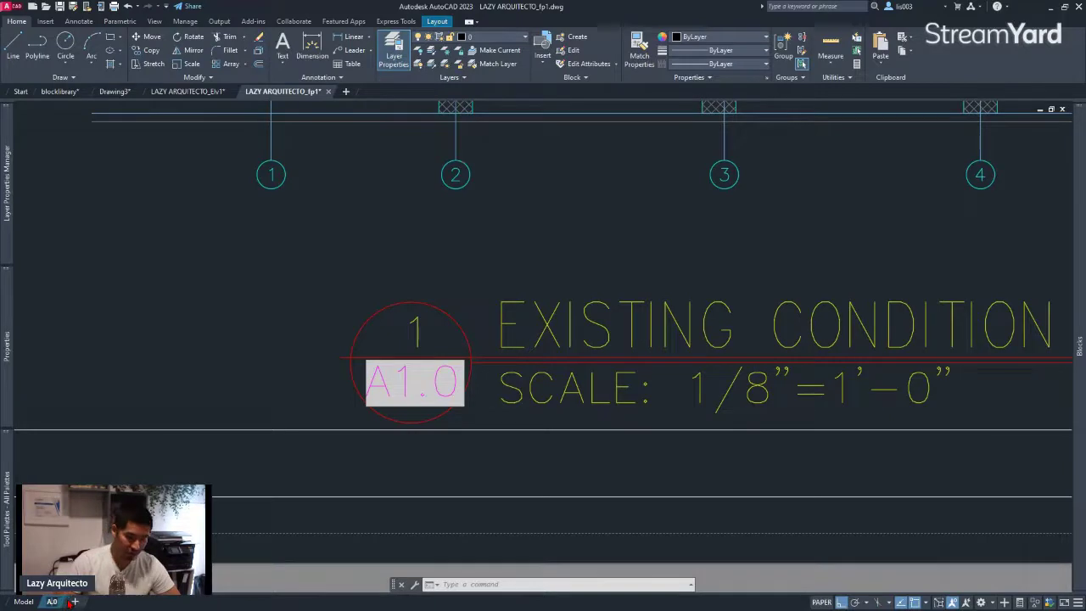
pyautogui.write('2')
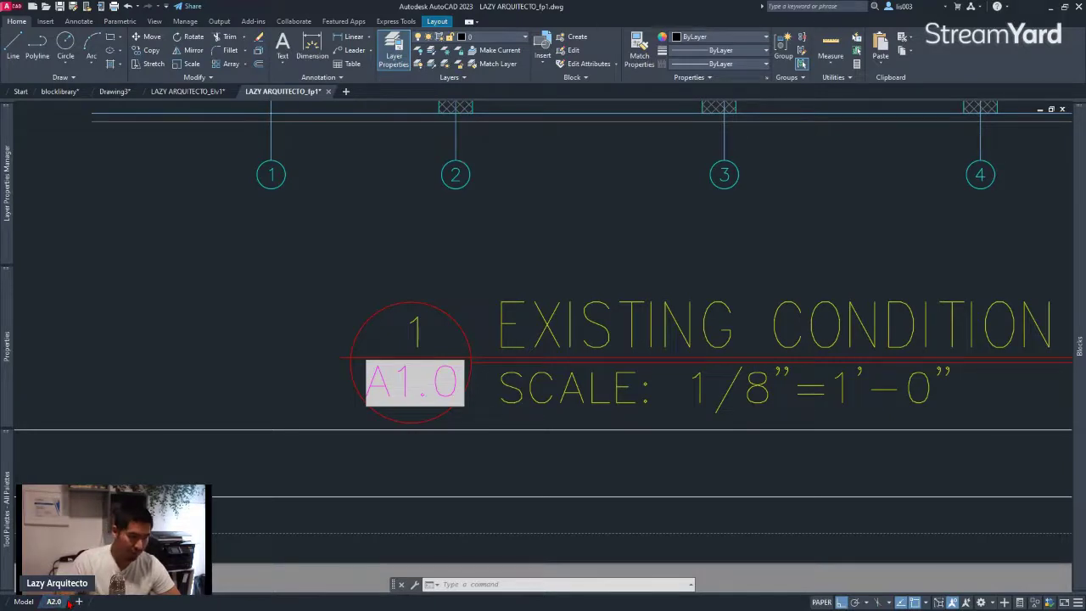
pyautogui.click(246, 481)
pyautogui.scroll(-4, 270, 479)
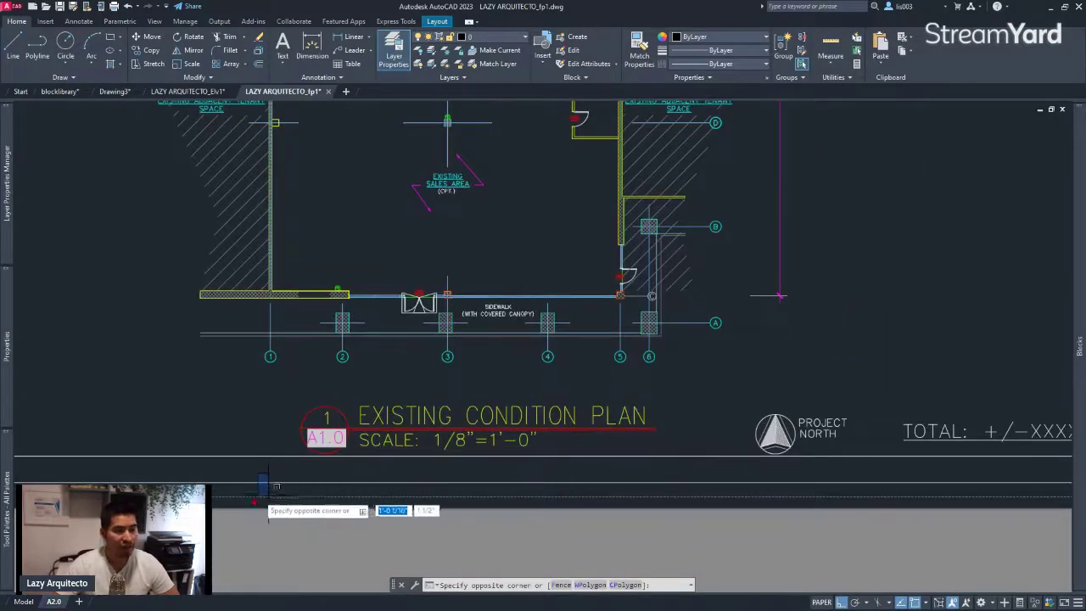
pyautogui.press('Escape')
# - Switch to model space and back to the A2.0 layout to refresh the sheet number field, and inspect the EXISTING CONDITION PLAN title circle
pyautogui.scroll(-3, 270, 482)
pyautogui.scroll(6, 356, 452)
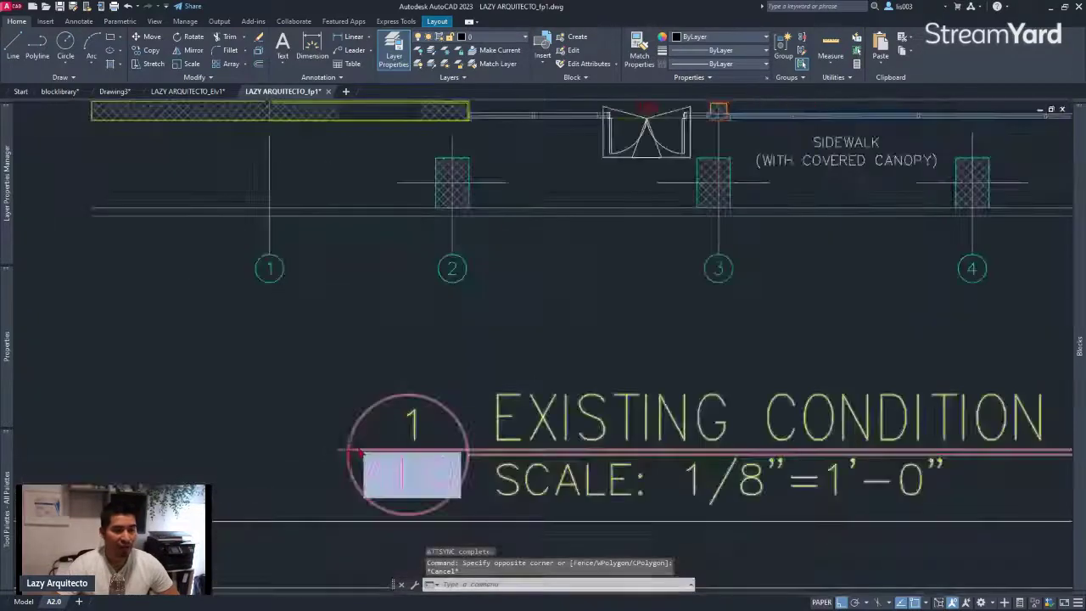
pyautogui.scroll(-7, 424, 465)
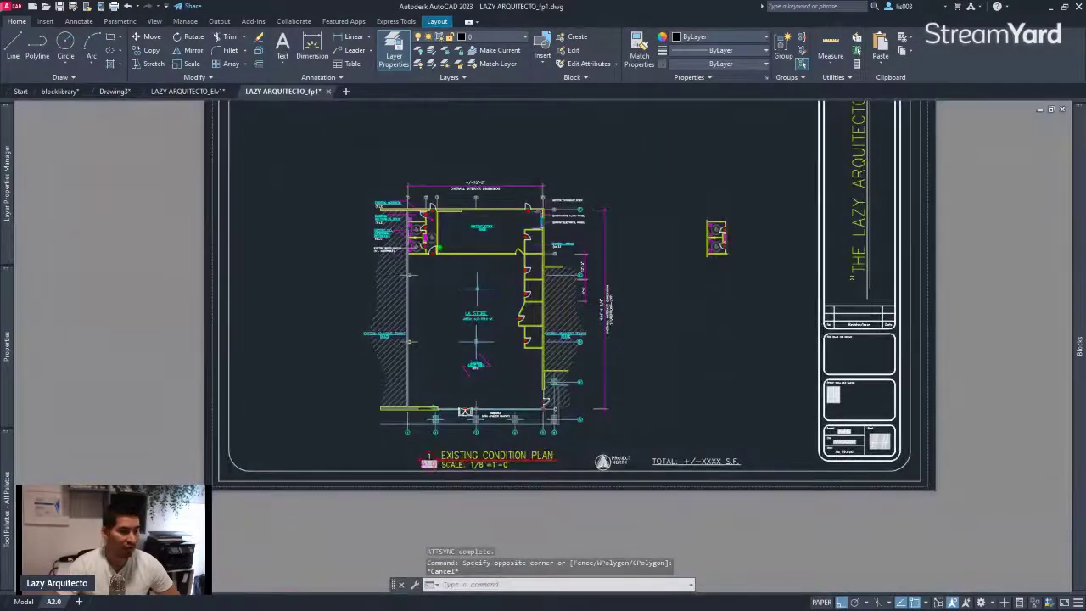
pyautogui.click(24, 601)
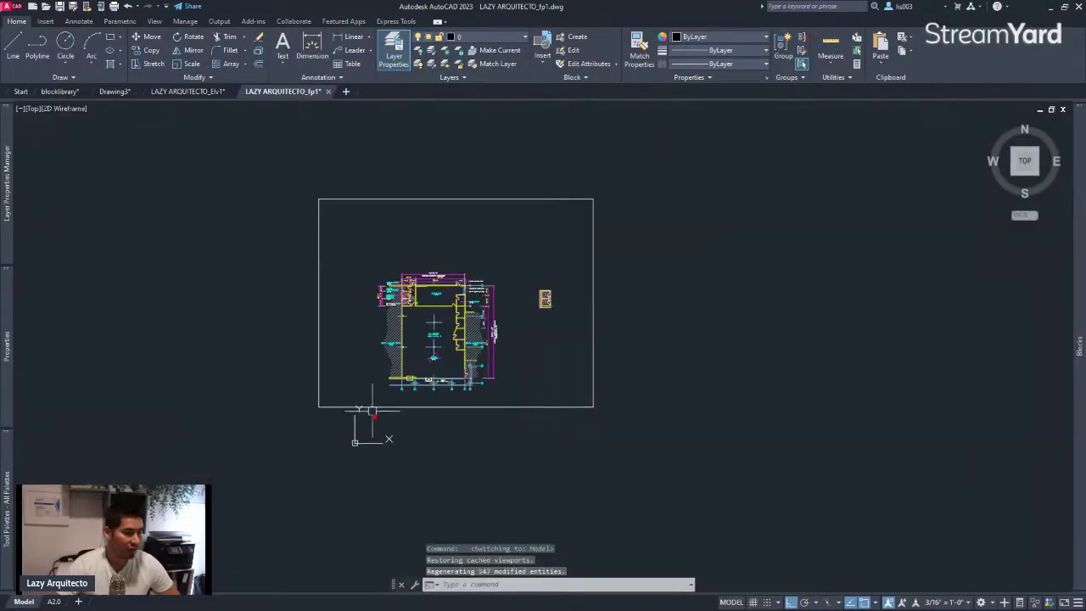
pyautogui.scroll(3, 399, 373)
pyautogui.scroll(-3, 149, 513)
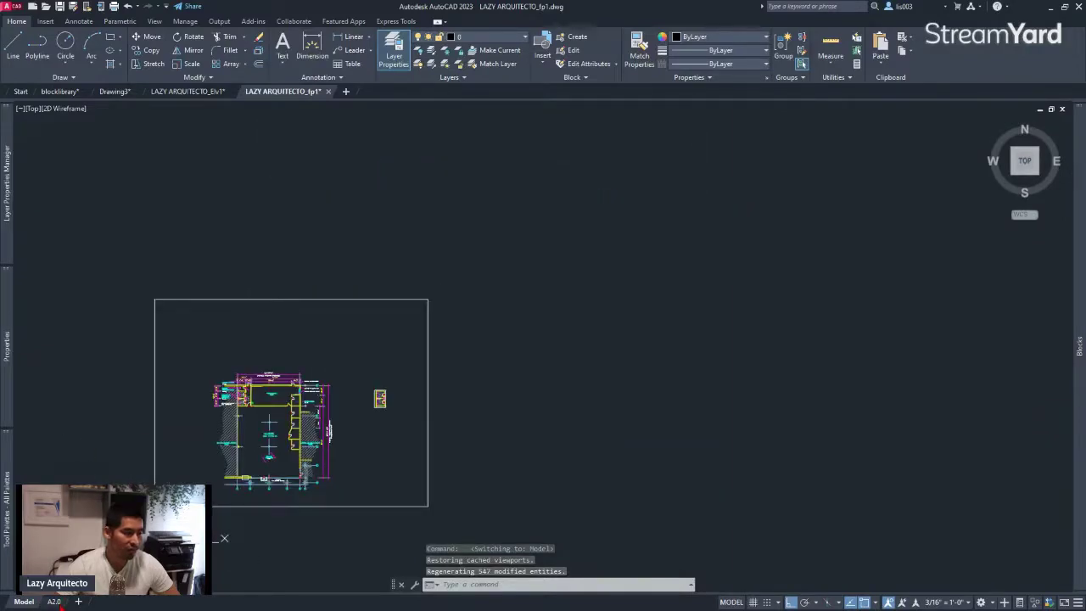
pyautogui.click(53, 601)
pyautogui.scroll(5, 424, 471)
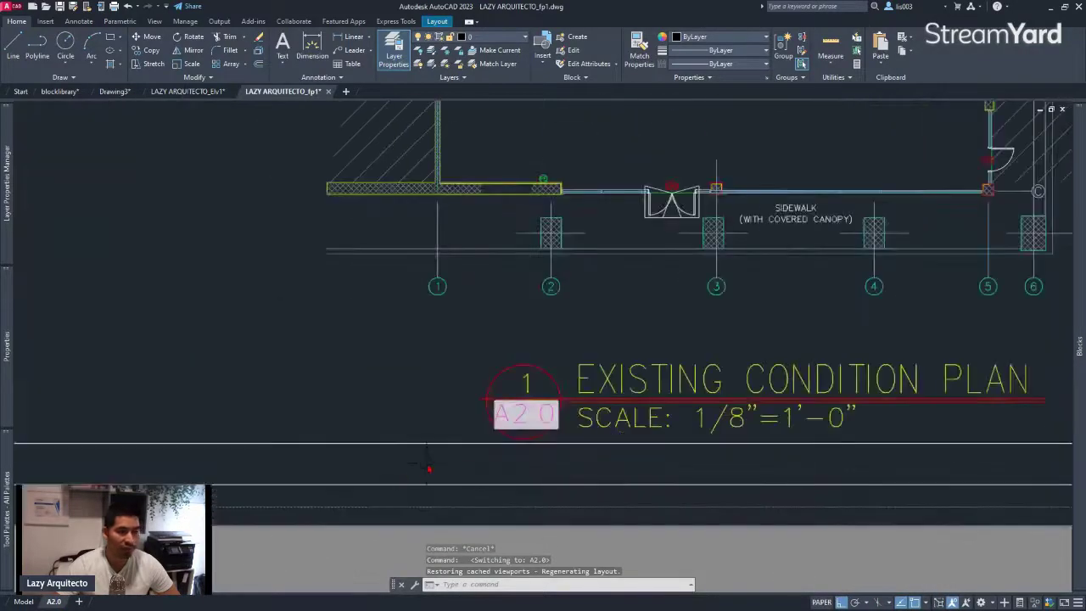
pyautogui.scroll(4, 437, 463)
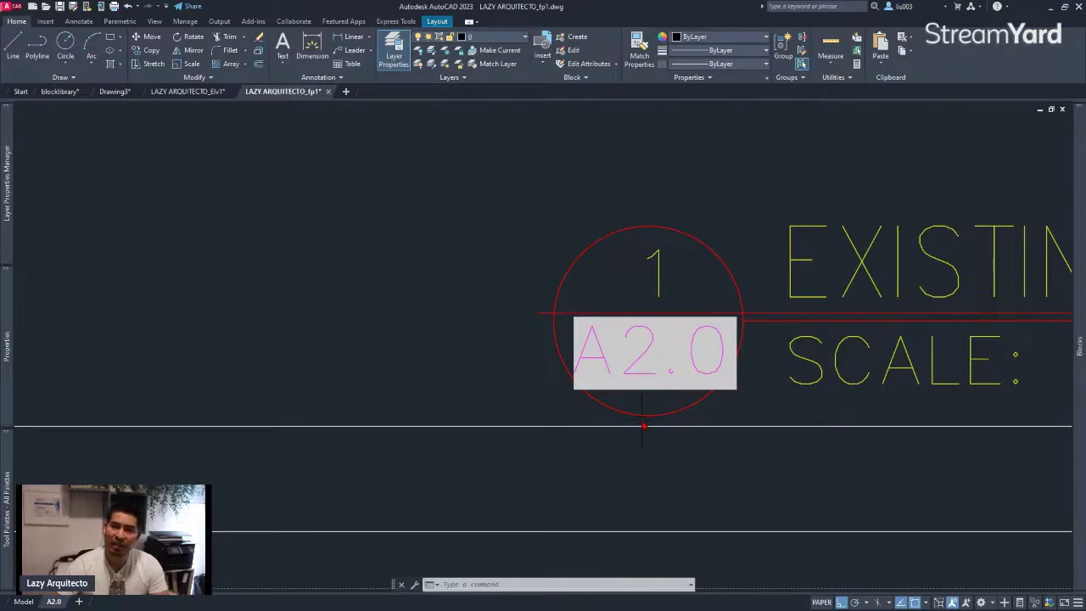
pyautogui.click(680, 379)
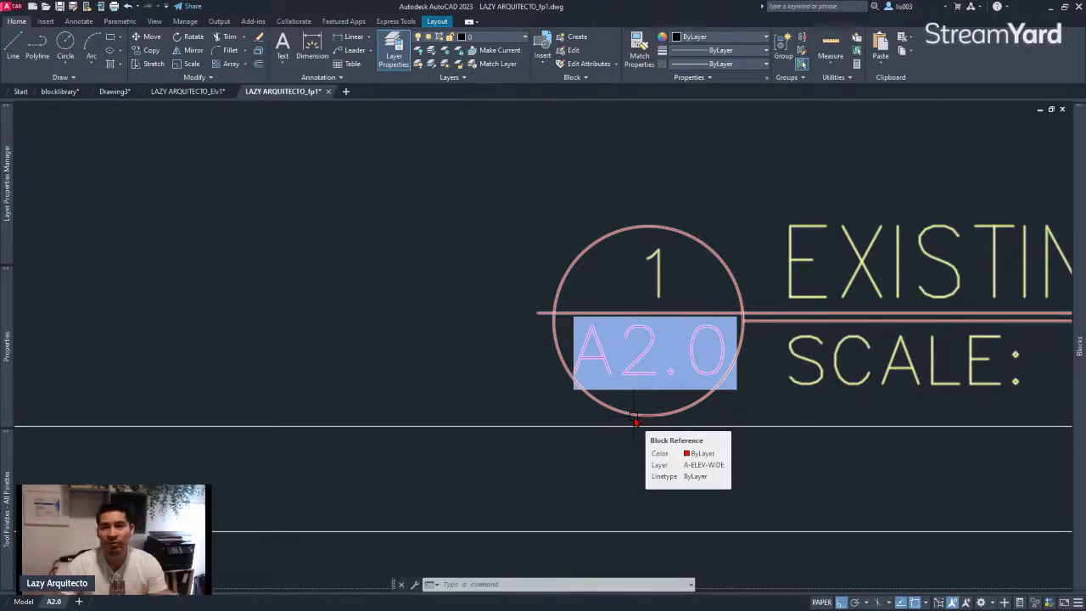
pyautogui.scroll(-10, 560, 449)
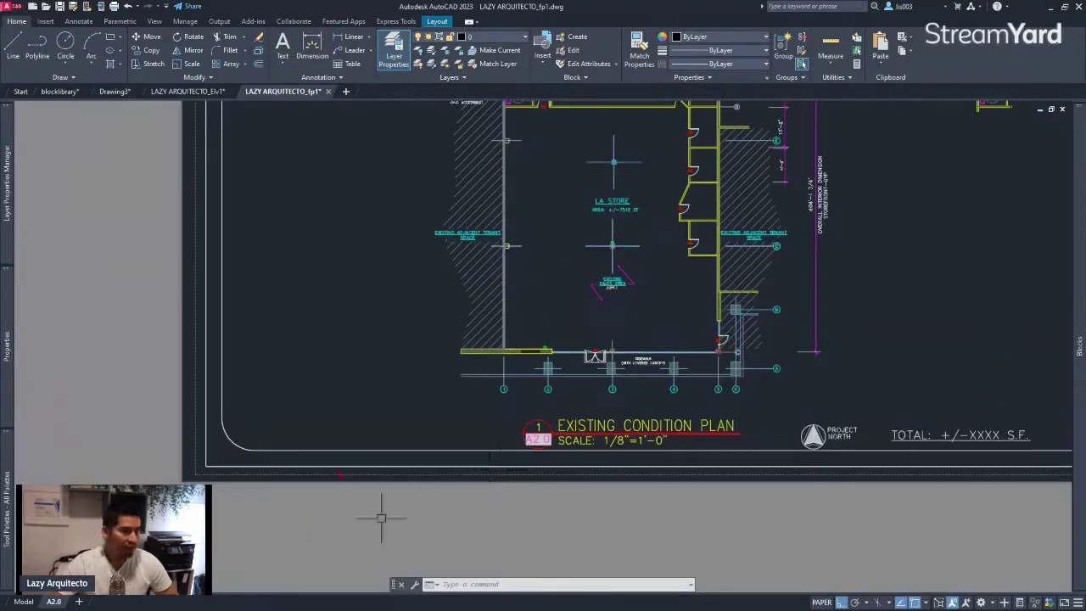
# - Switch to the Drawing3 drawing and bring the WIPEOUTS AND BLOCKS heading into view in model space
pyautogui.click(113, 92)
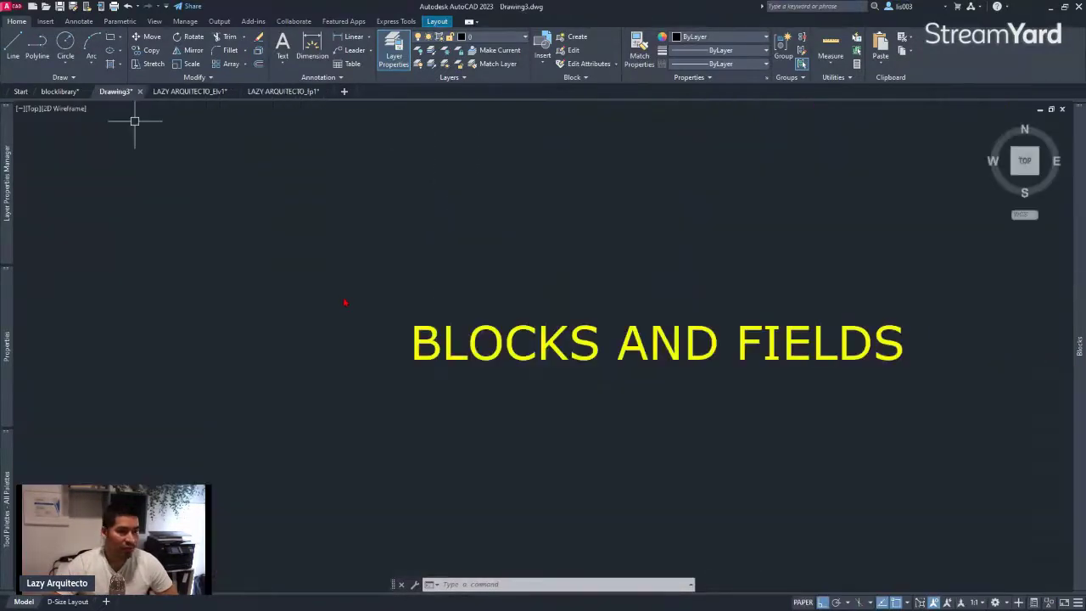
pyautogui.scroll(-3, 530, 291)
pyautogui.scroll(3, 584, 213)
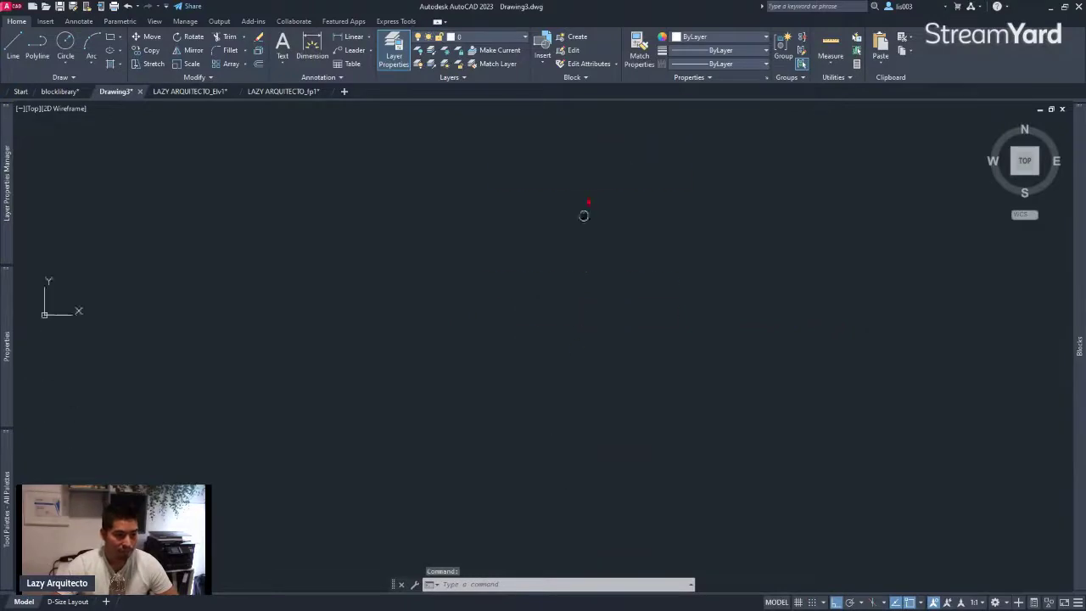
pyautogui.moveTo(582, 453); pyautogui.dragTo(592, 202, button='middle')
pyautogui.moveTo(587, 420); pyautogui.dragTo(487, 341, button='middle')
pyautogui.scroll(4, 512, 399)
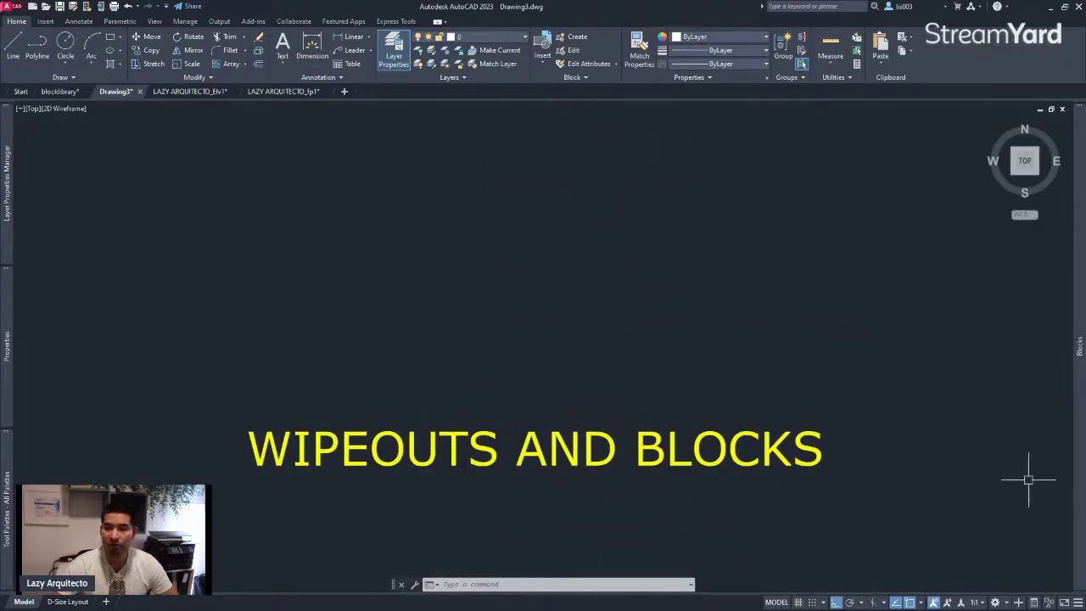
pyautogui.moveTo(402, 399); pyautogui.dragTo(407, 317, button='middle')
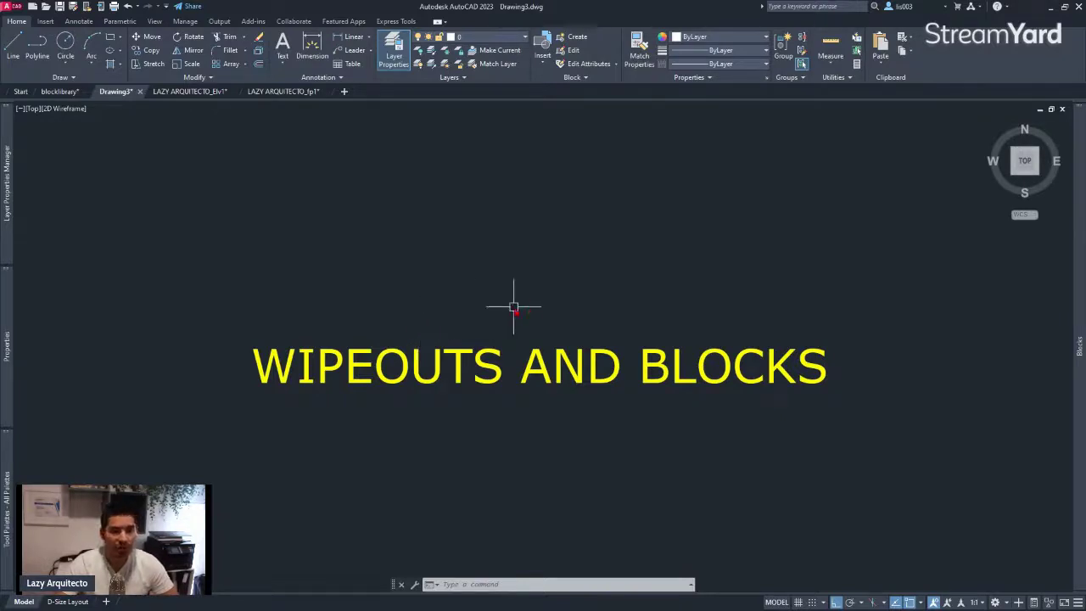
pyautogui.scroll(-2, 514, 306)
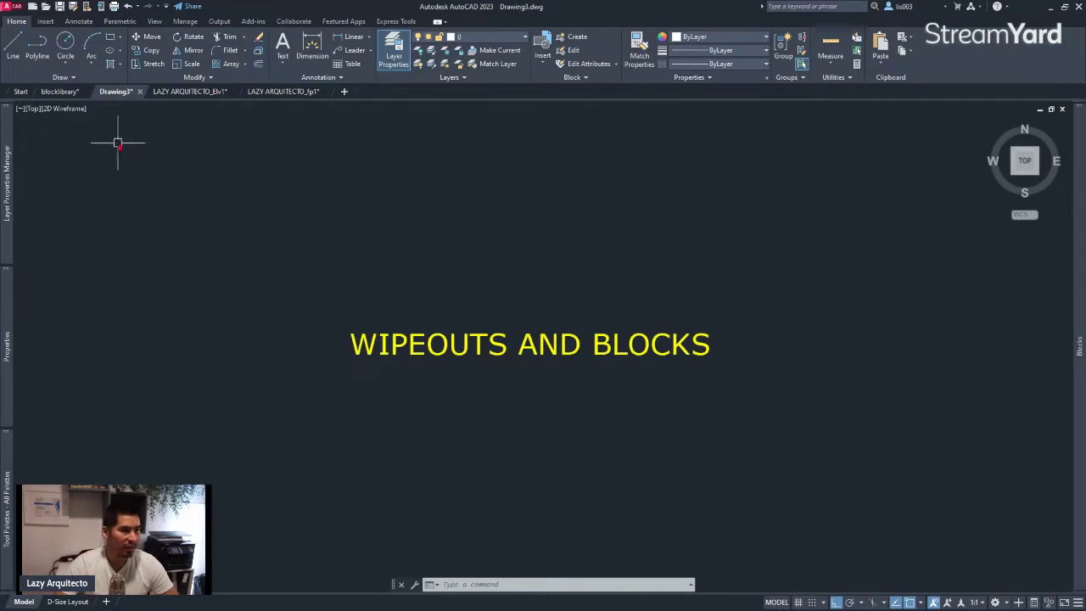
# - Switch to the model space of the LAZY ARQUITECTO_Elv1 drawing and pick the TENANT SIGN on the brick facade
pyautogui.click(181, 92)
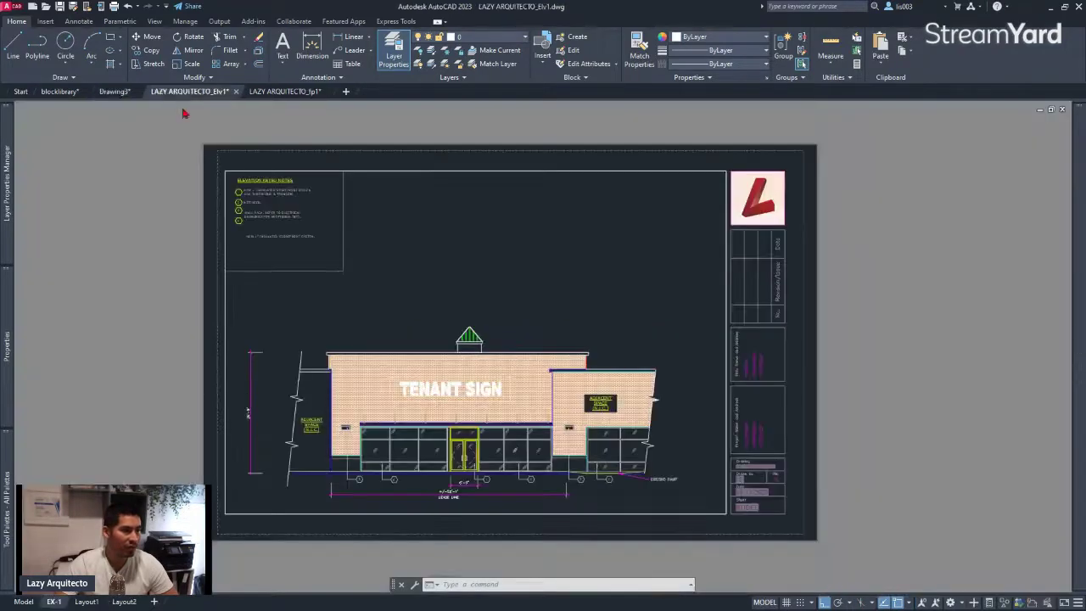
pyautogui.click(32, 603)
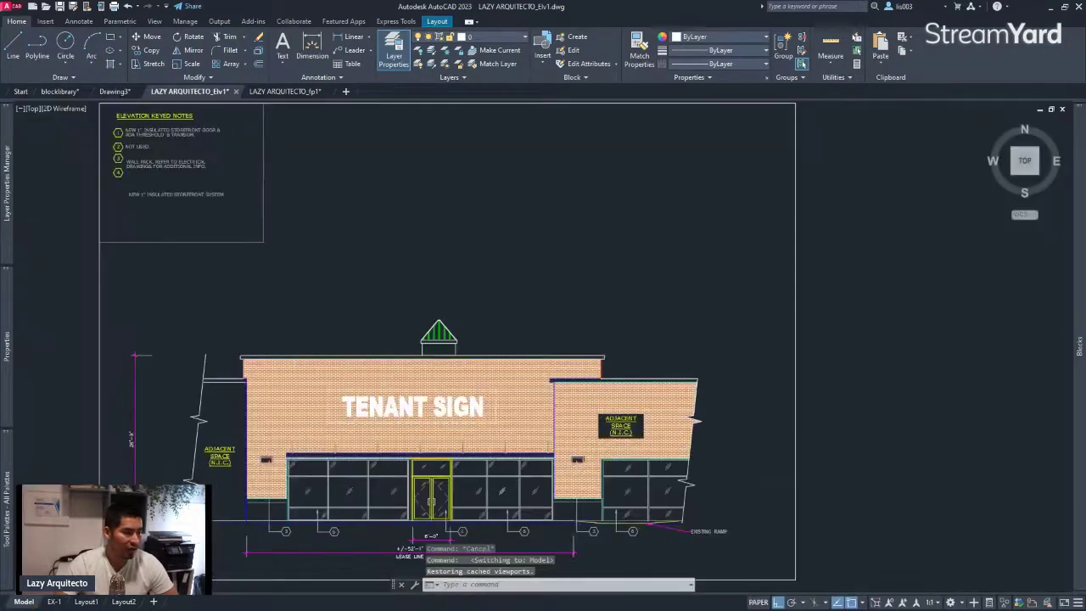
pyautogui.scroll(4, 298, 480)
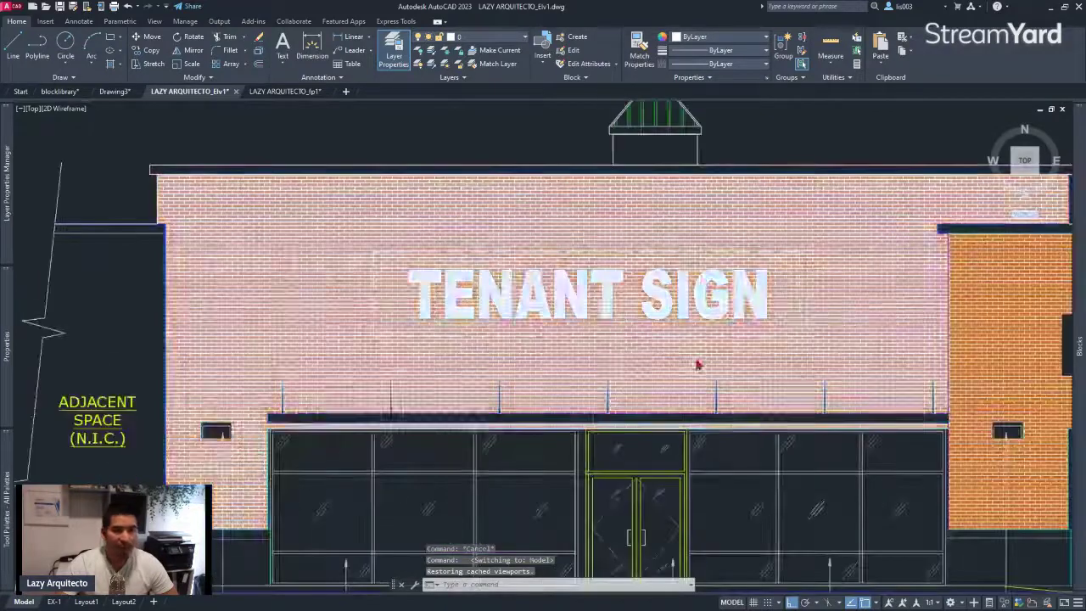
pyautogui.click(509, 296)
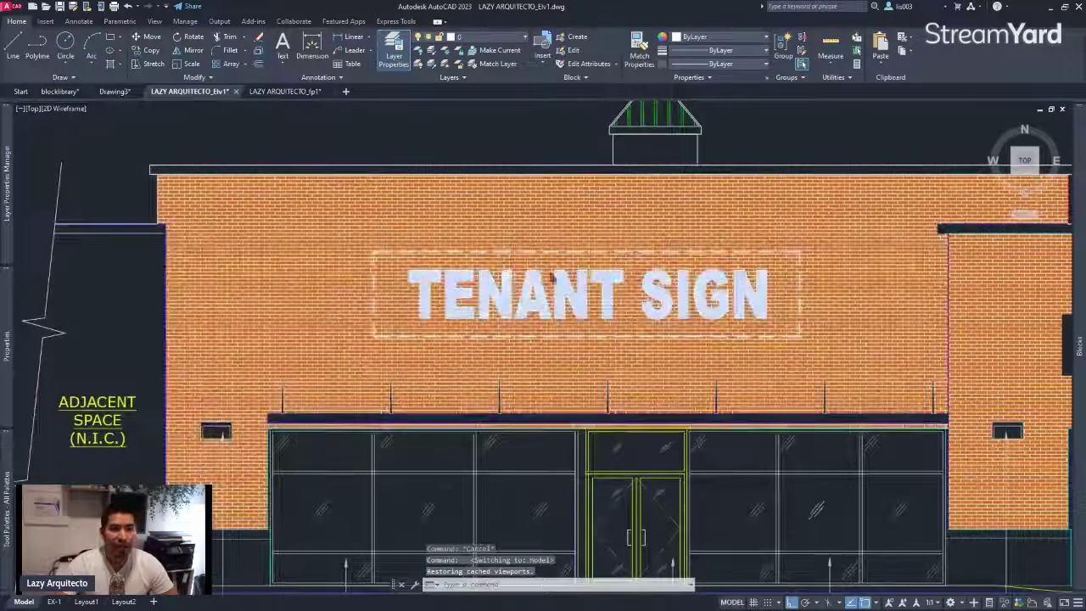
pyautogui.click(711, 288)
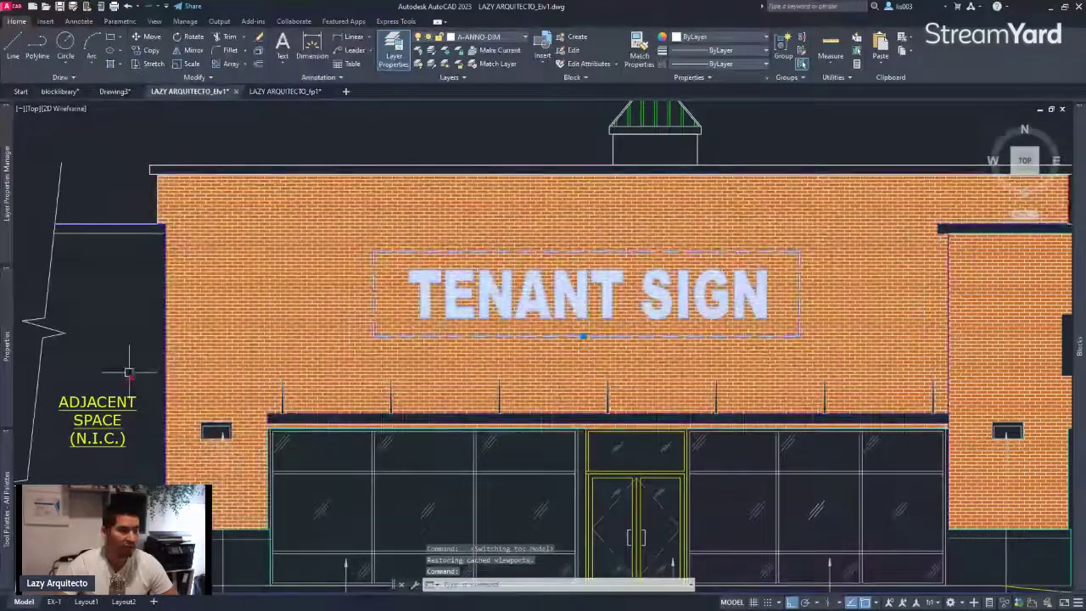
pyautogui.moveTo(8, 344)
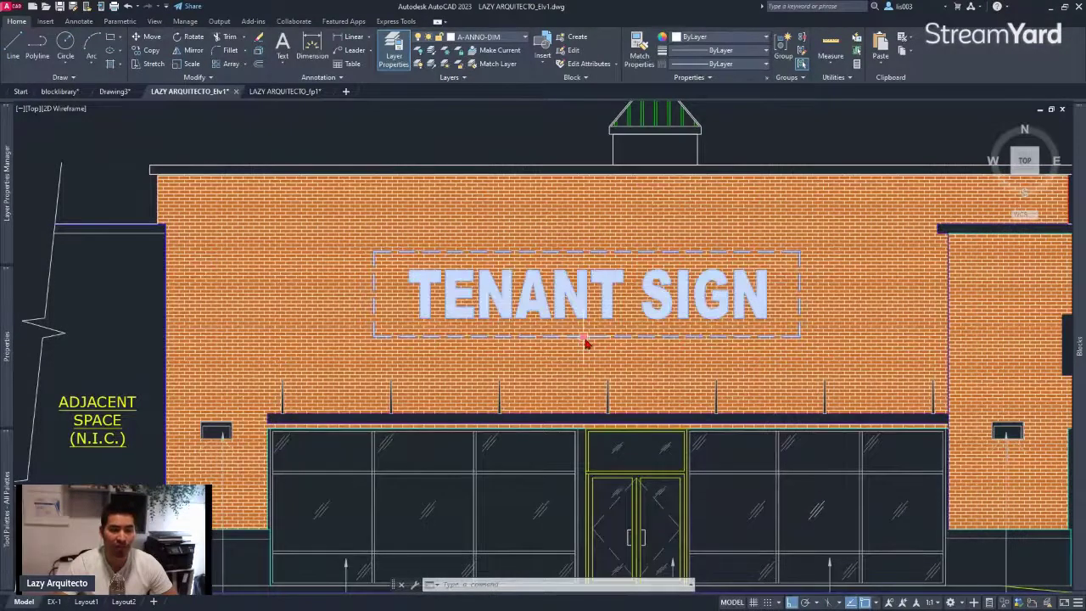
pyautogui.click(584, 339)
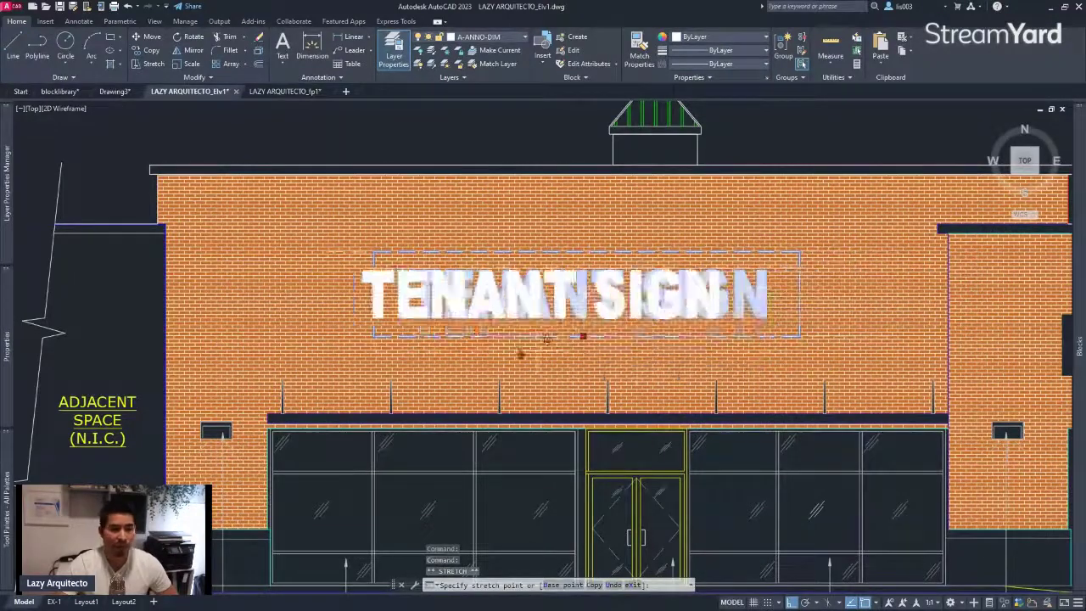
pyautogui.press('Escape')
# - Examine how the brick hatch sits behind the TENANT SIGN block on the storefront elevation
pyautogui.moveTo(580, 153); pyautogui.dragTo(528, 213, button='middle')
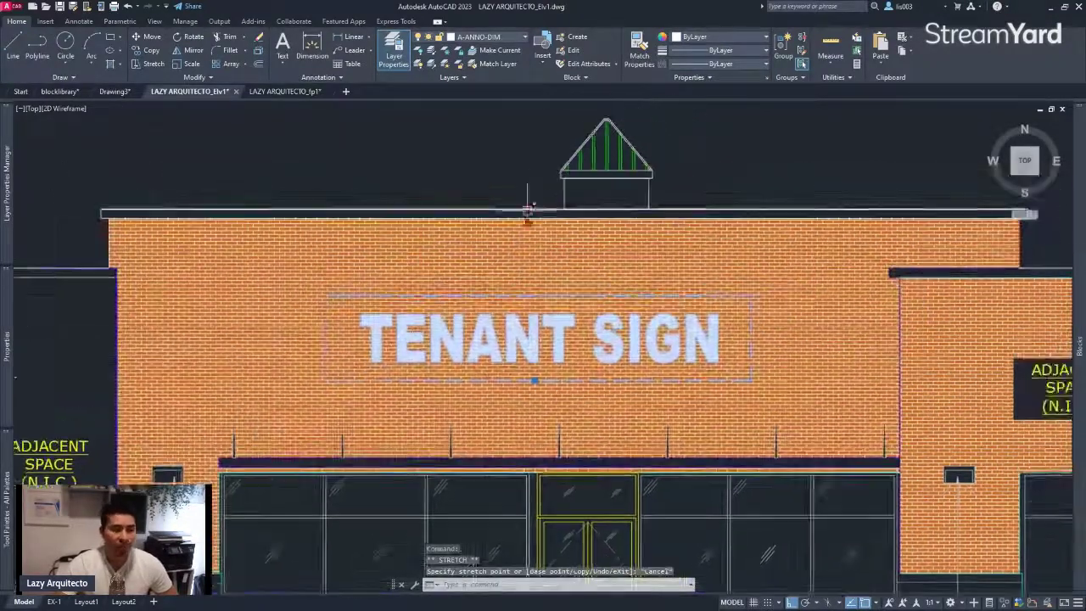
pyautogui.scroll(-2, 497, 194)
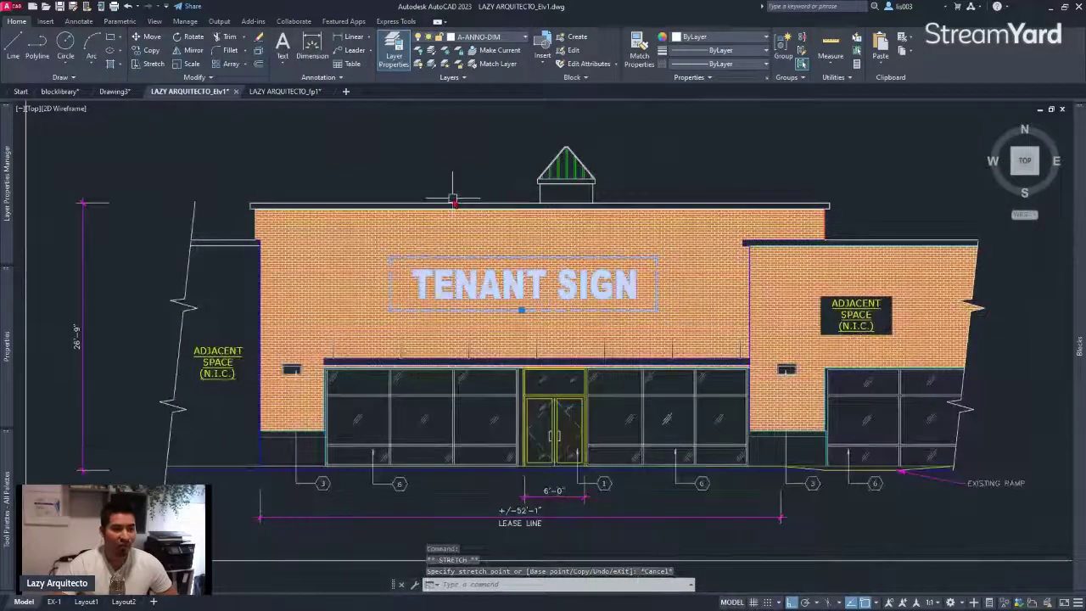
pyautogui.scroll(2, 445, 207)
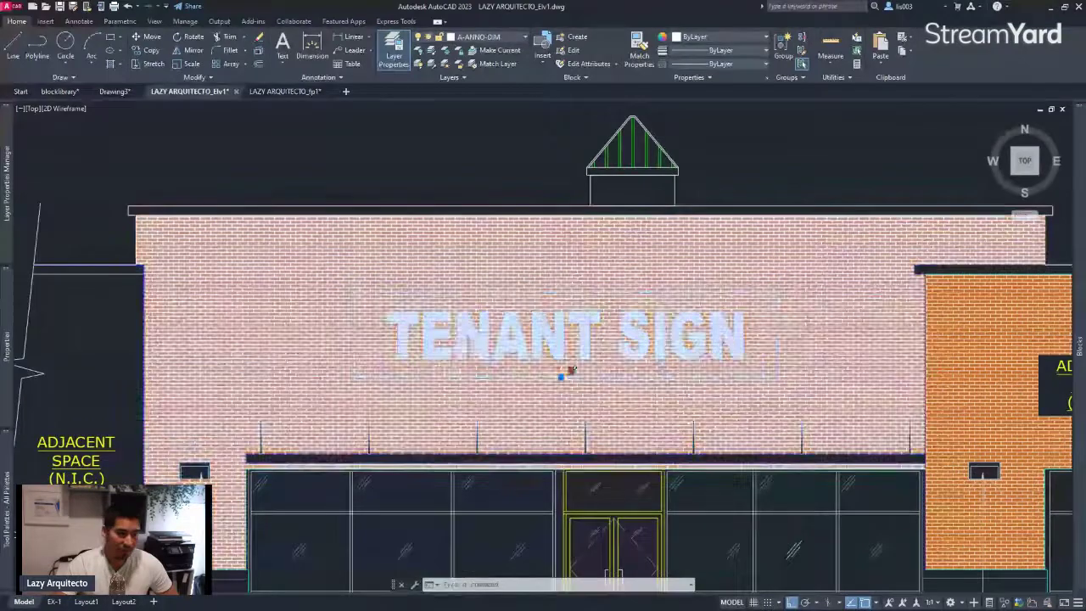
pyautogui.scroll(-2, 556, 491)
pyautogui.scroll(2, 556, 490)
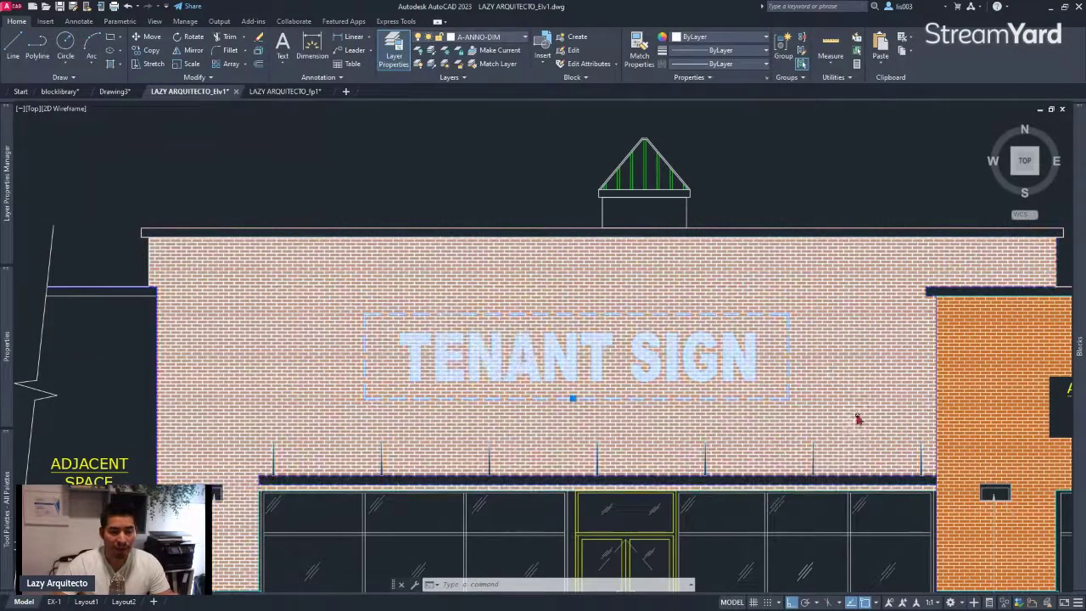
pyautogui.click(857, 418)
pyautogui.click(858, 413)
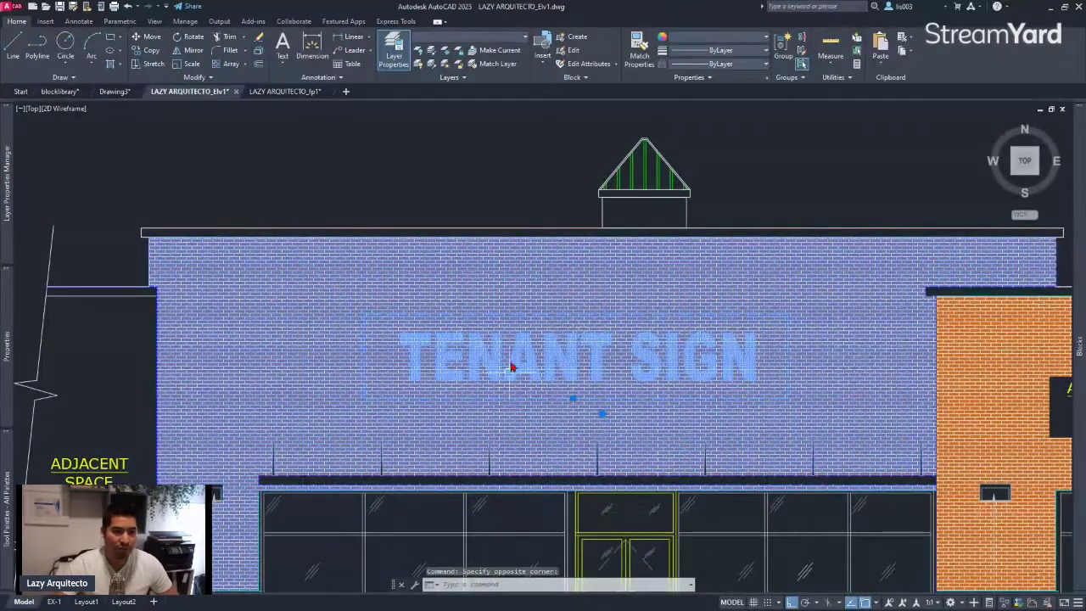
pyautogui.scroll(2, 374, 346)
pyautogui.scroll(-2, 376, 357)
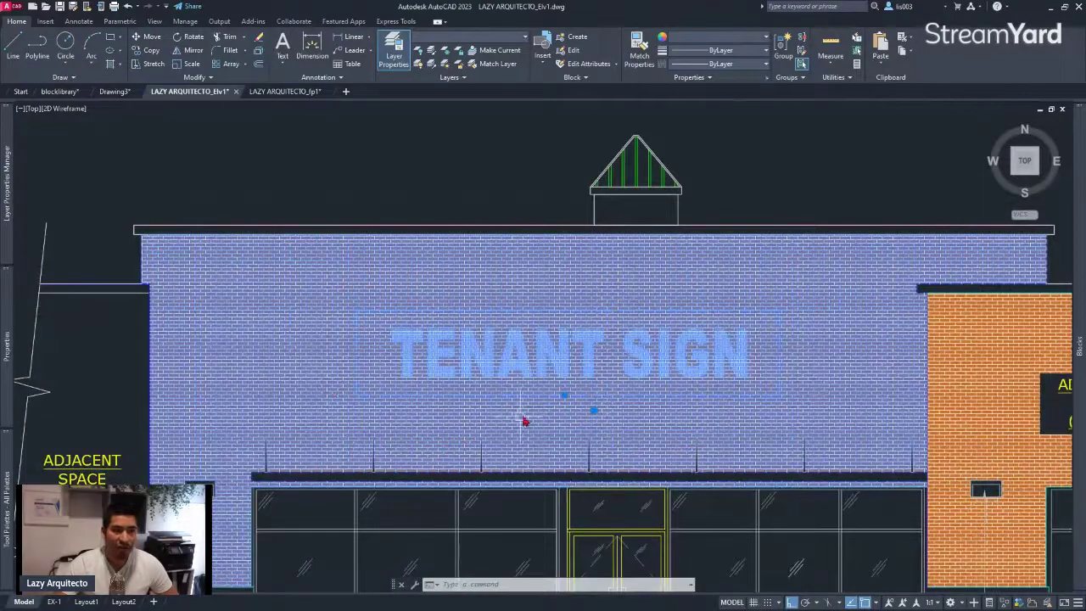
pyautogui.press('Escape')
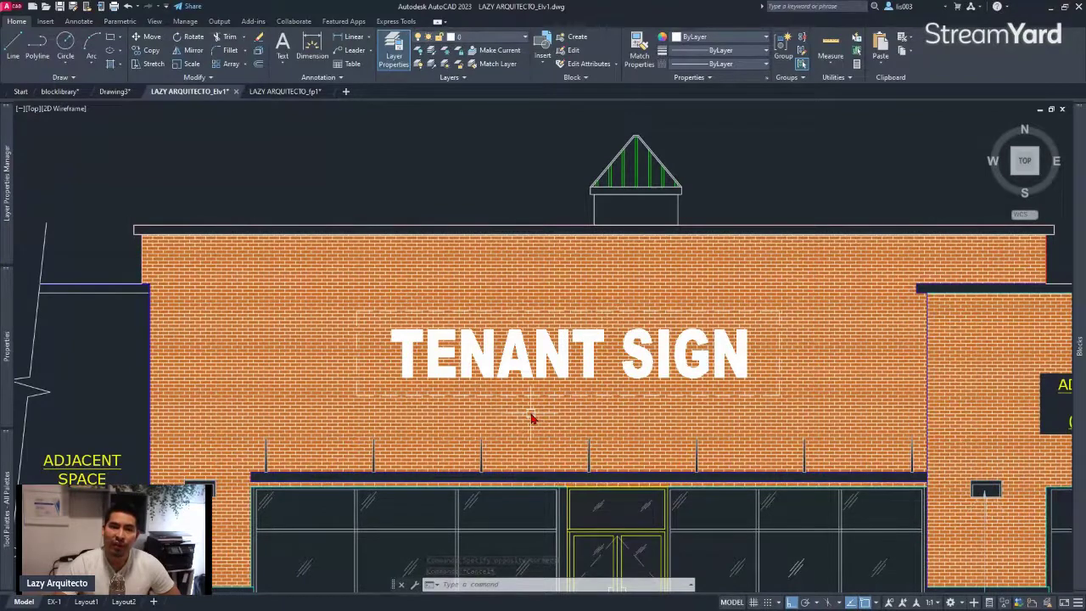
# - Open the TENANT SIGN block on the brick facade in the Block Editor
pyautogui.click(535, 363)
pyautogui.click(535, 362)
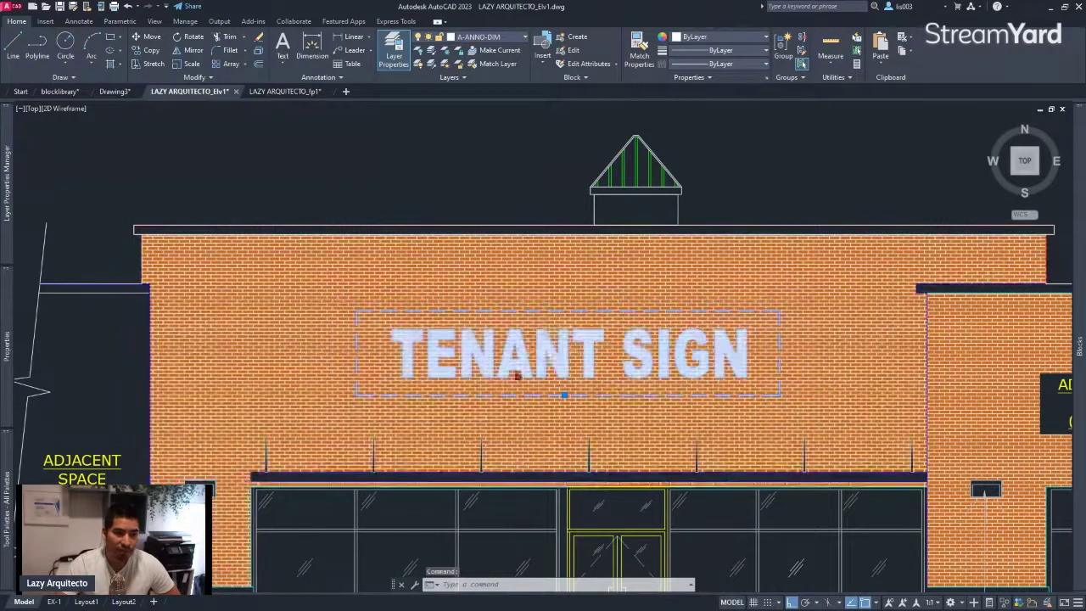
pyautogui.scroll(2, 564, 348)
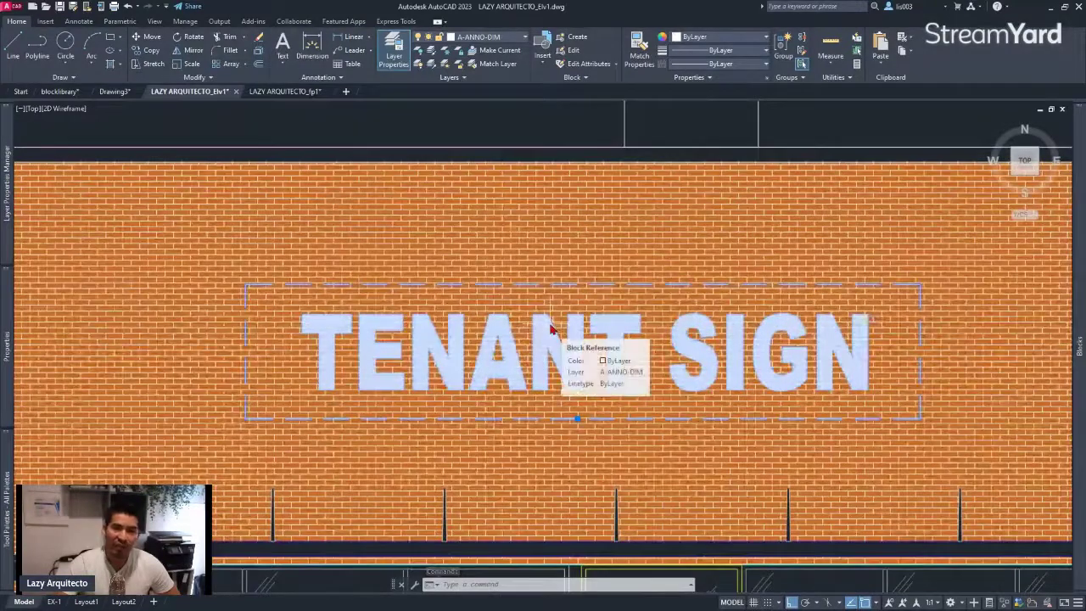
pyautogui.rightClick(551, 325)
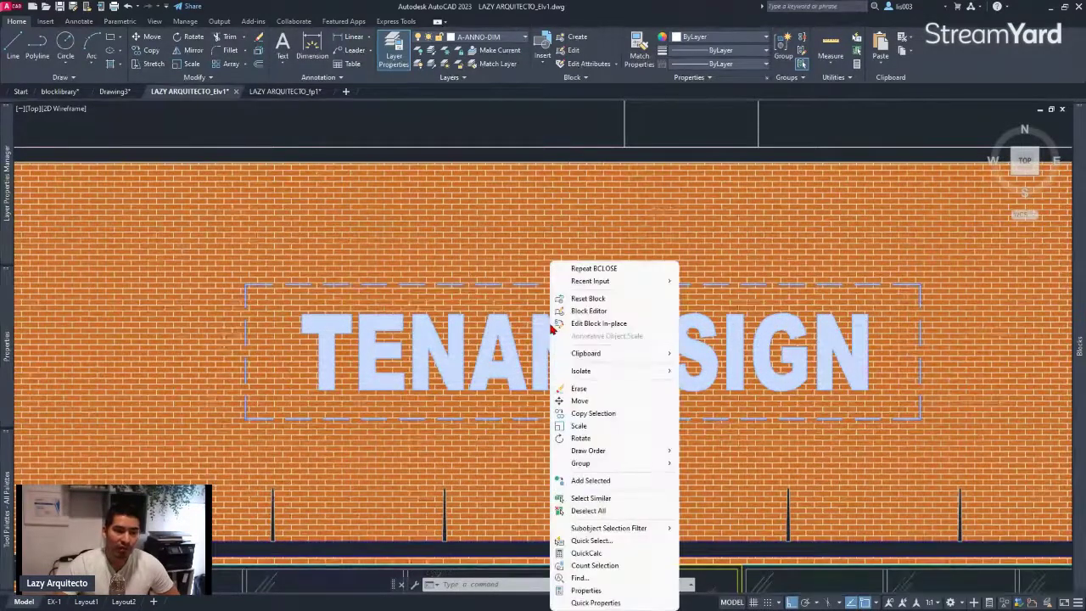
pyautogui.click(587, 312)
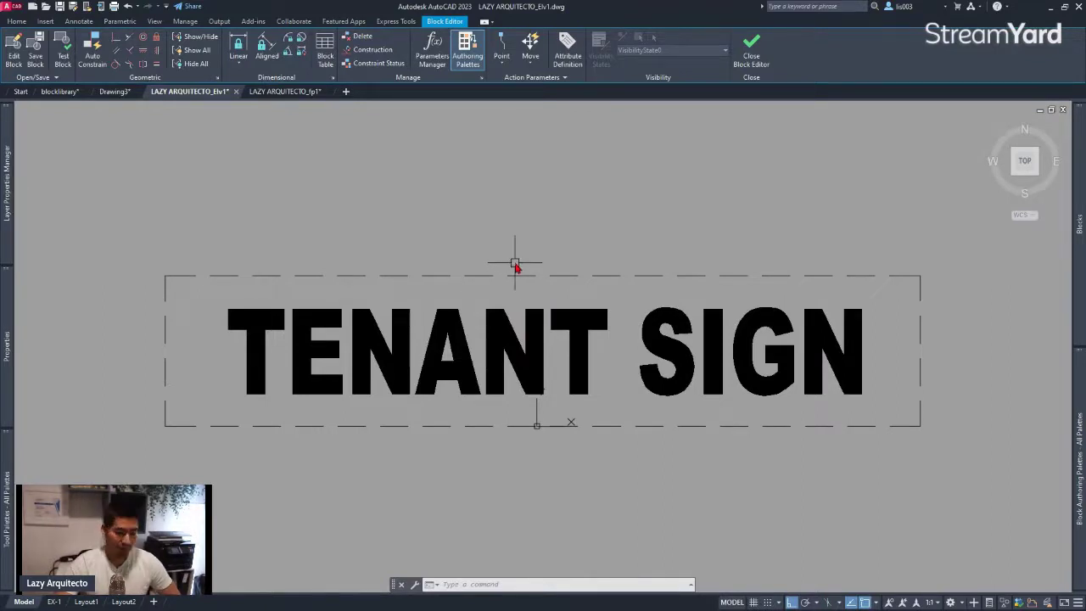
# - Create a wipeout from the closed dashed polyline around the TENANT SIGN text, without erasing the polyline
pyautogui.write('WIP')
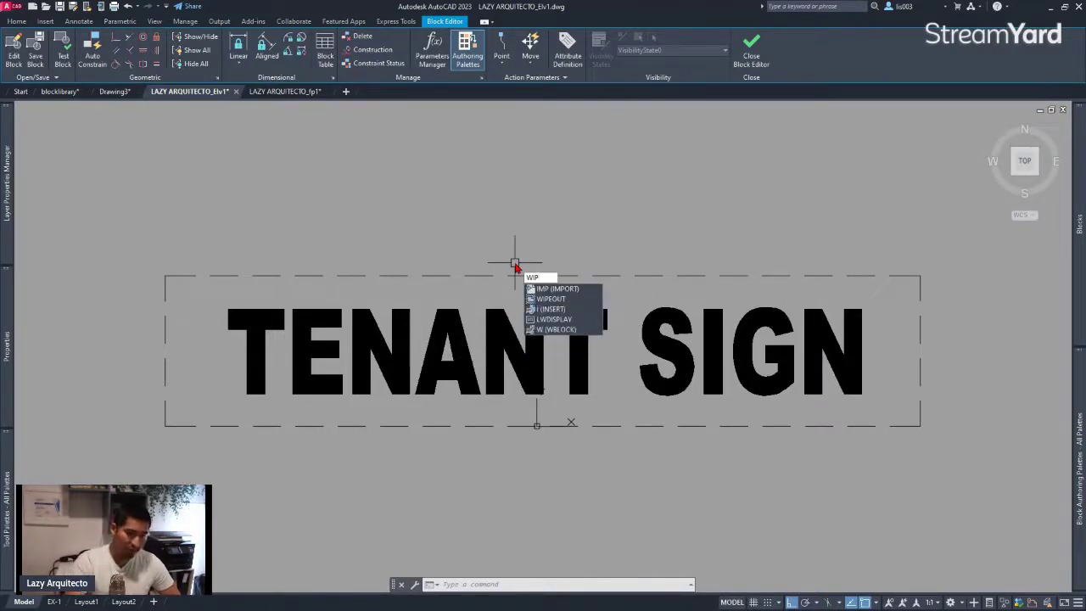
pyautogui.write('EO')
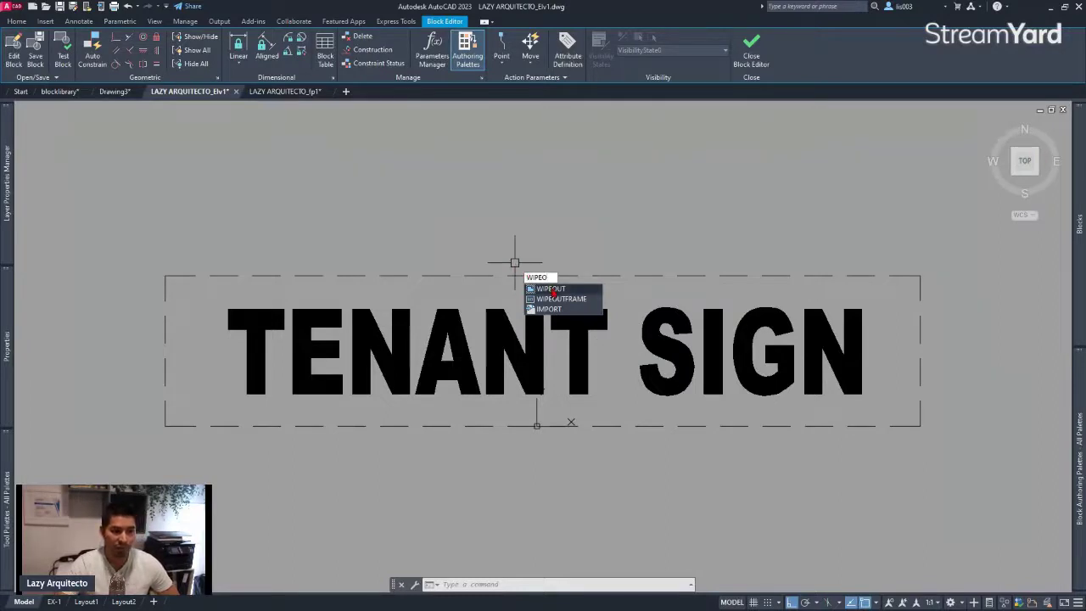
pyautogui.click(551, 289)
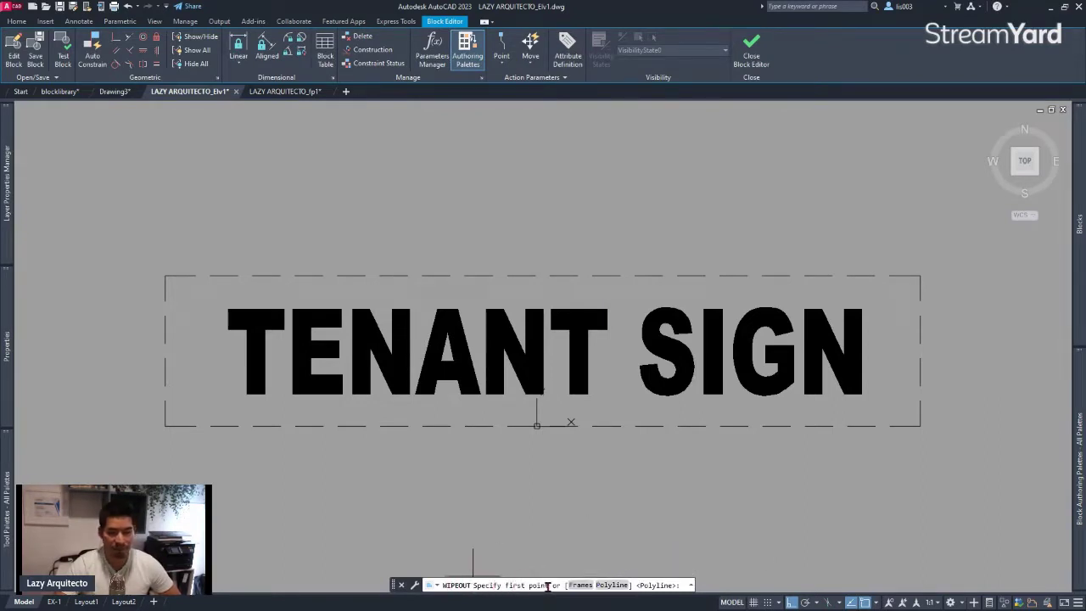
pyautogui.click(611, 584)
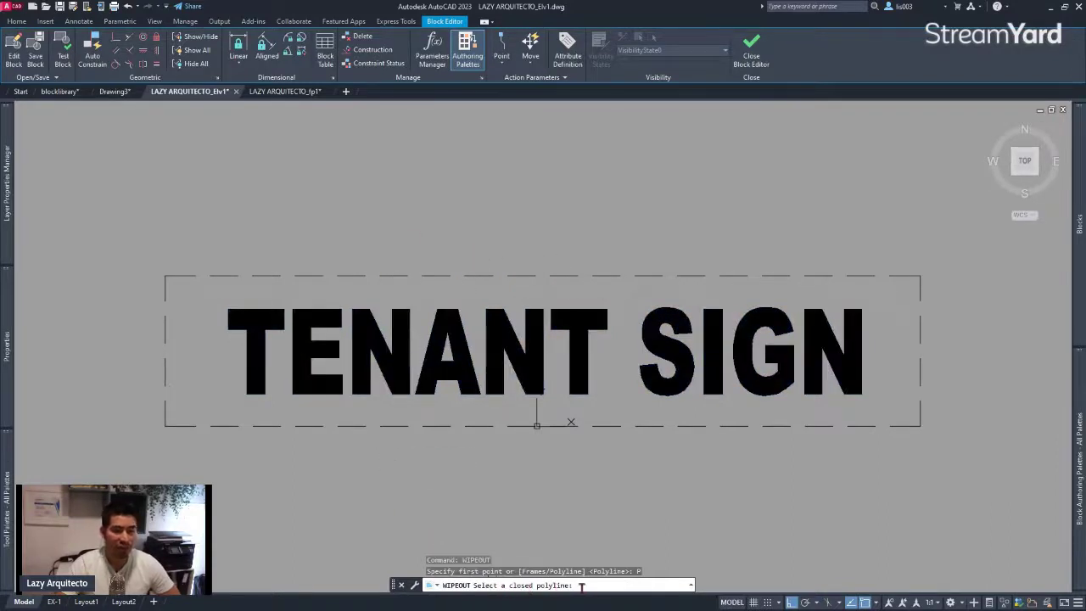
pyautogui.click(617, 276)
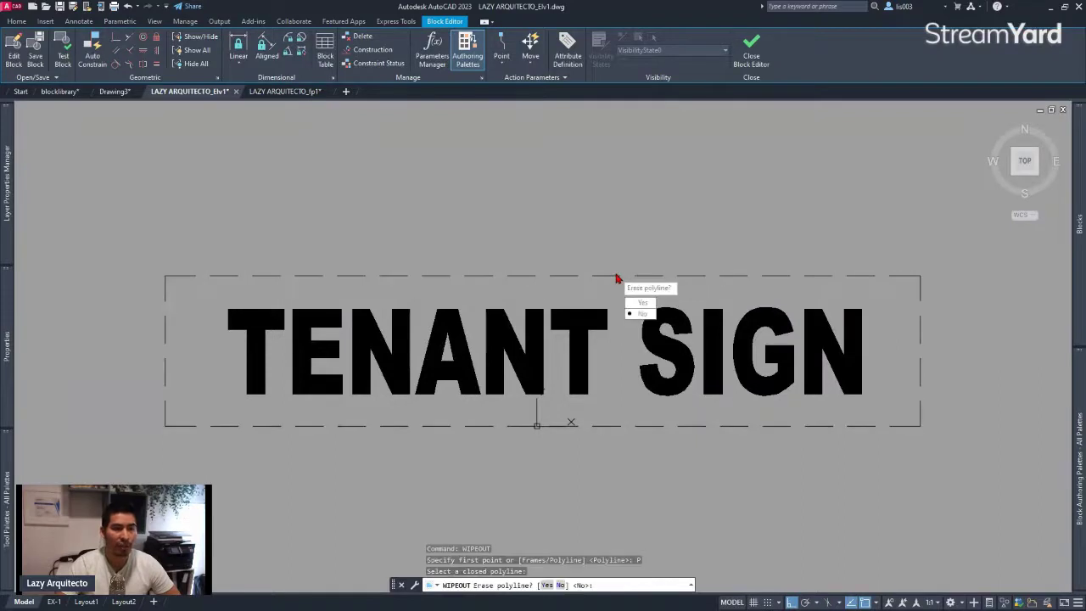
pyautogui.click(642, 315)
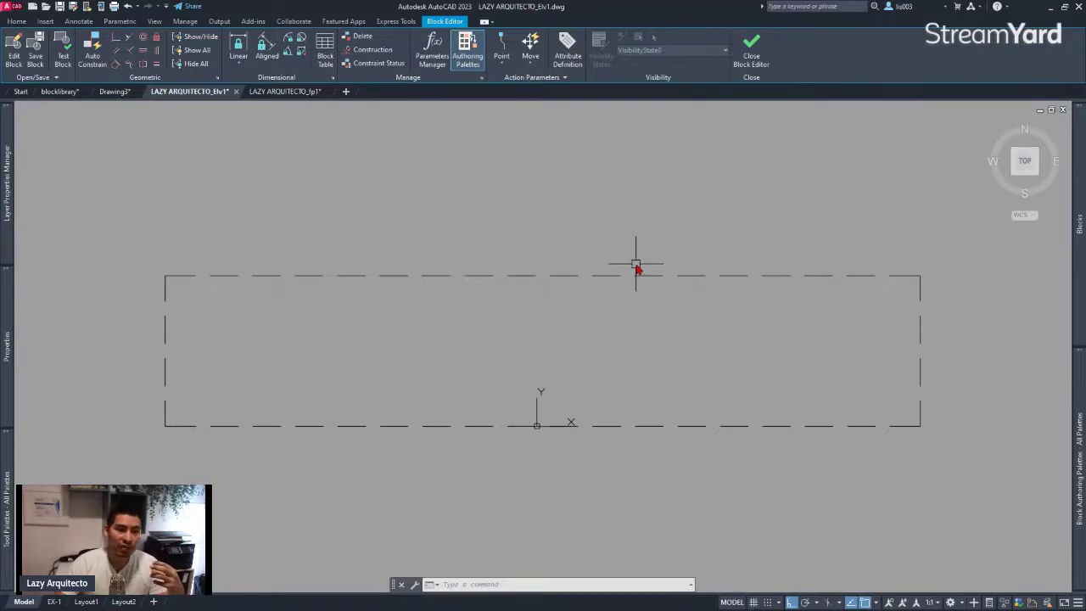
# - Send the new wipeout to the back of the draw order, behind the sign lettering
pyautogui.click(611, 275)
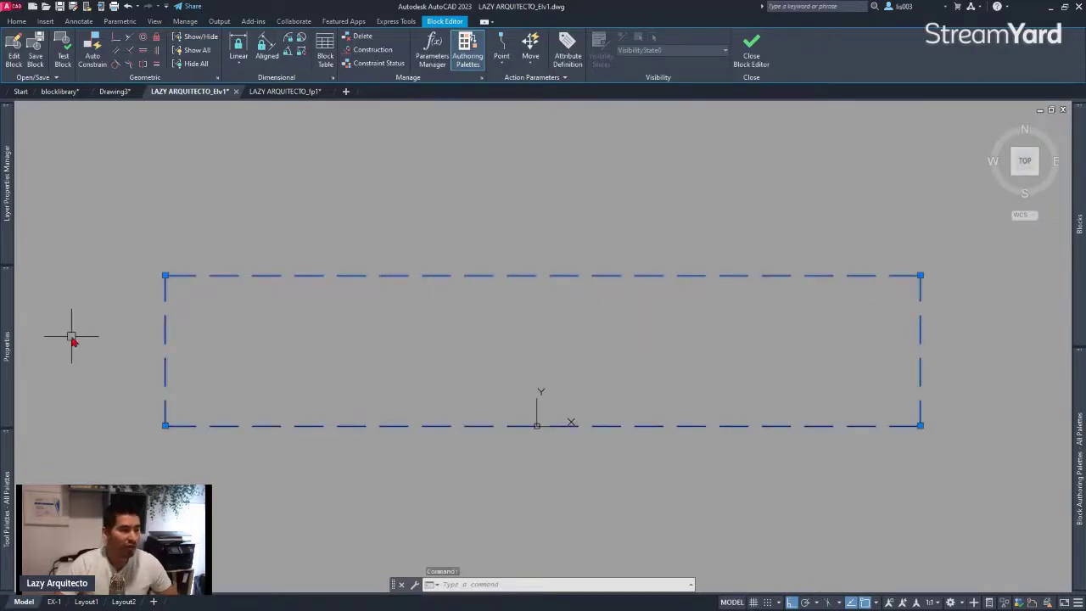
pyautogui.moveTo(9, 354)
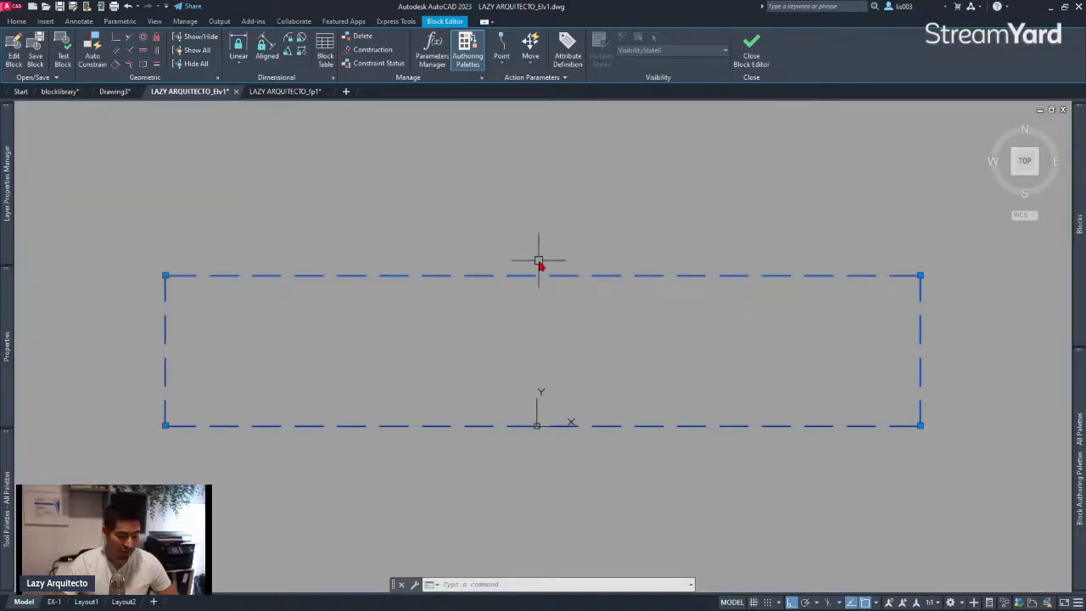
pyautogui.write('DR')
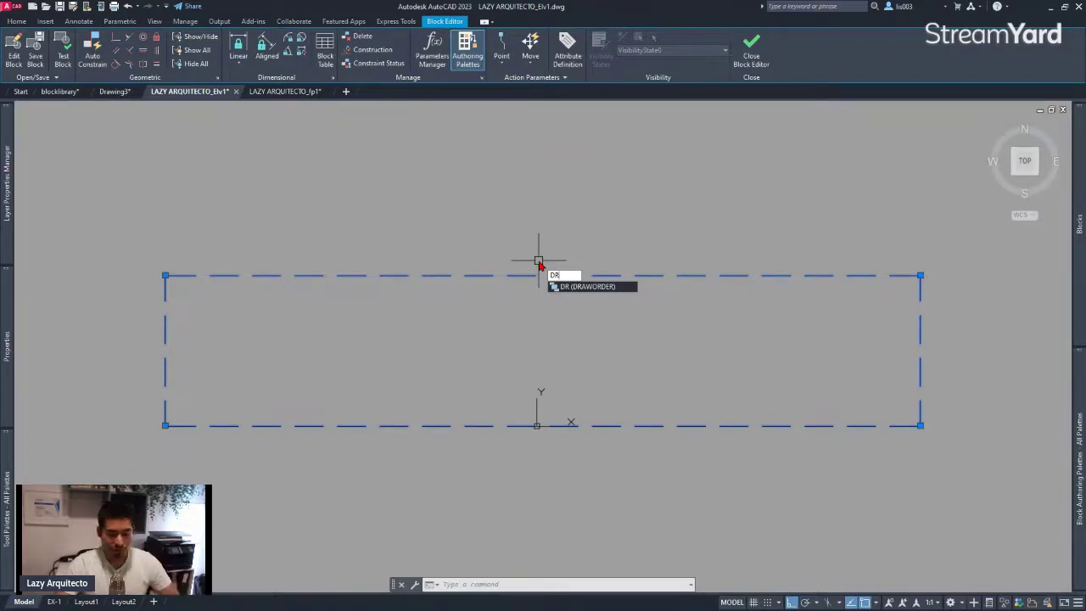
pyautogui.press('Return')
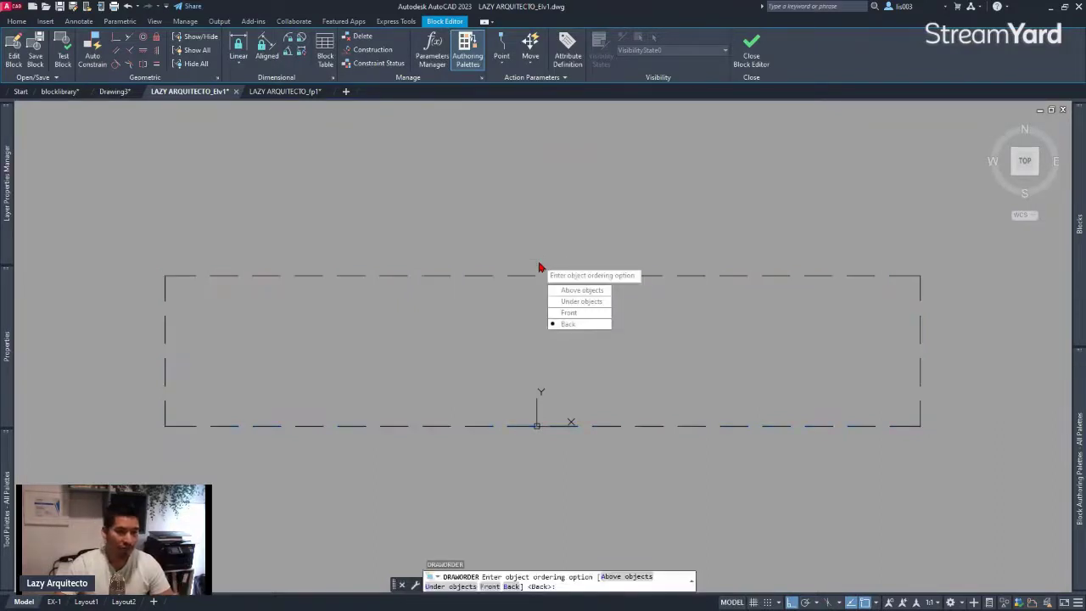
pyautogui.click(571, 325)
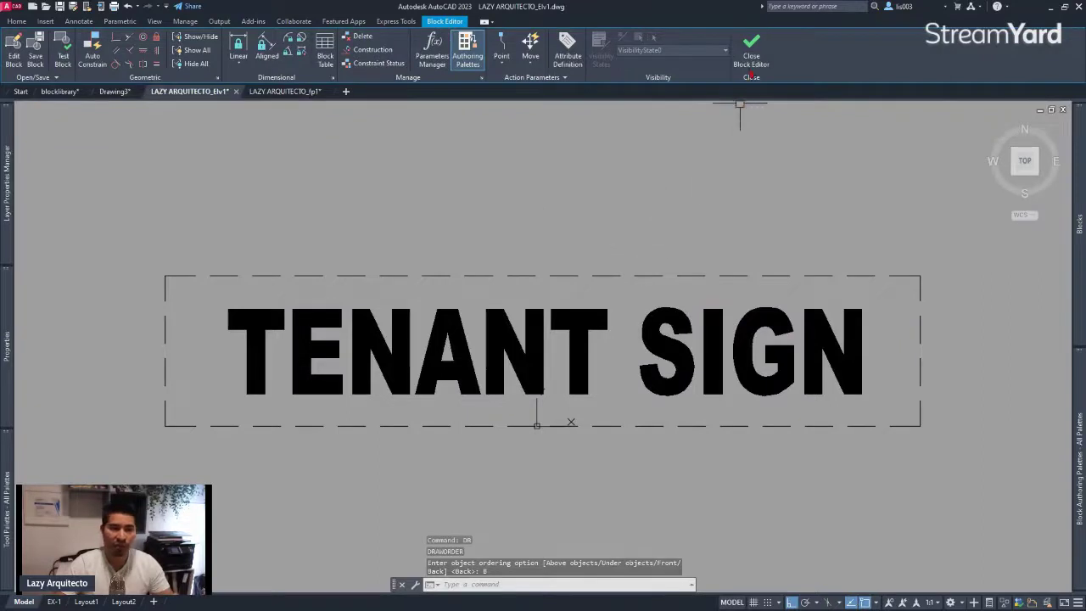
# - Close the Block Editor and save the changes to the SIGNAGE3 block
pyautogui.click(751, 53)
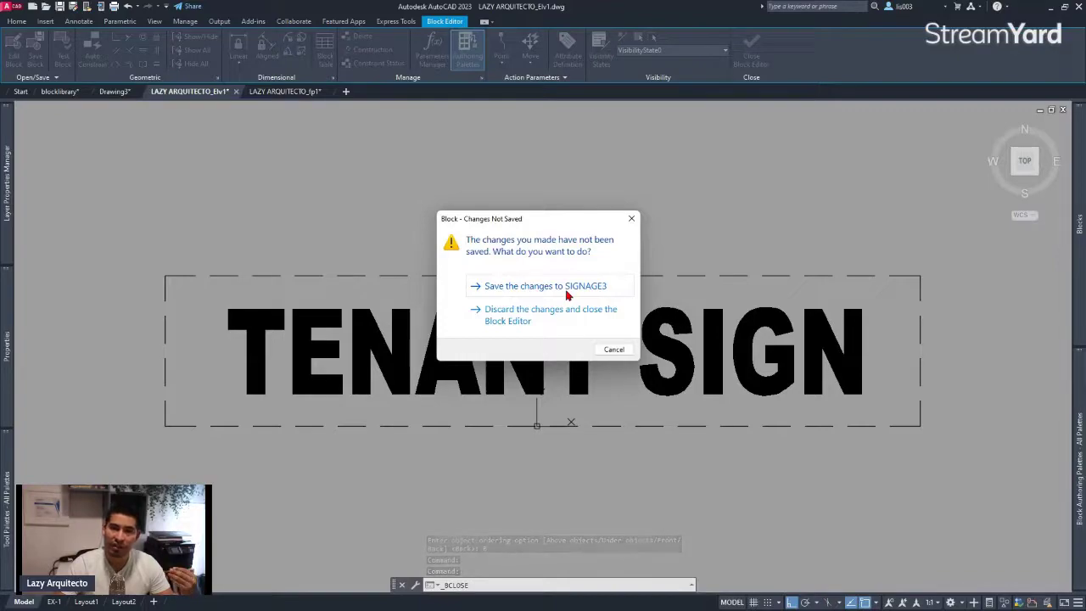
pyautogui.click(567, 288)
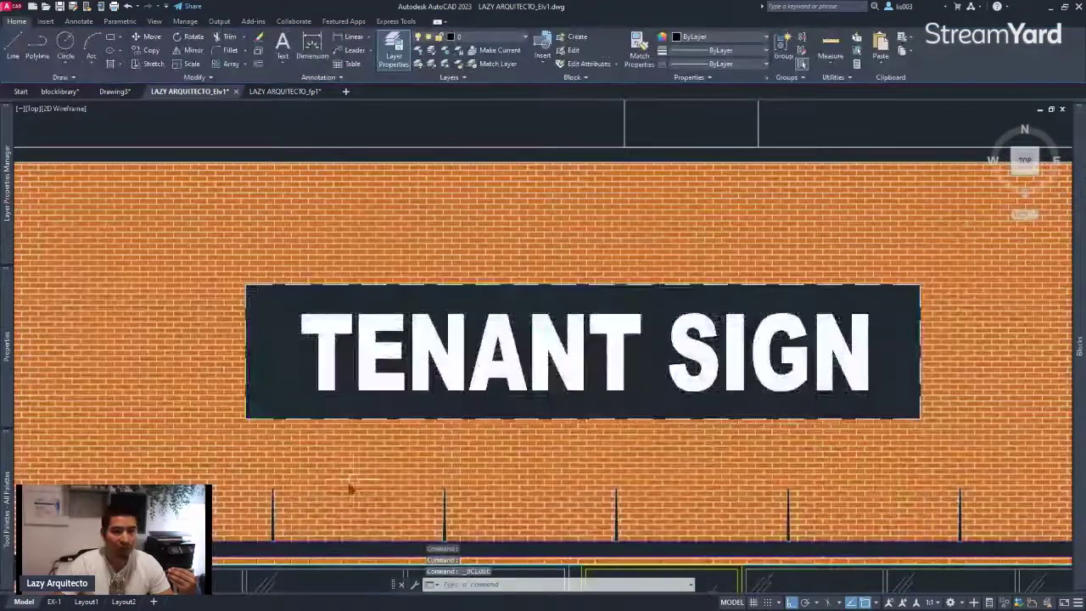
pyautogui.scroll(-2, 588, 137)
pyautogui.scroll(-2, 588, 138)
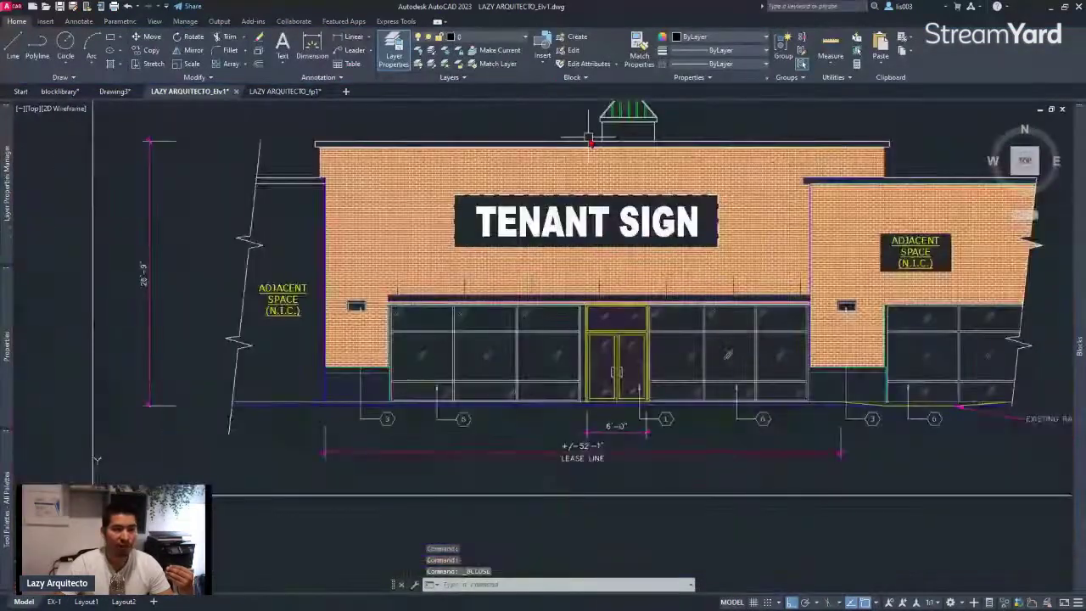
pyautogui.moveTo(588, 138); pyautogui.dragTo(551, 239, button='middle')
pyautogui.scroll(2, 395, 405)
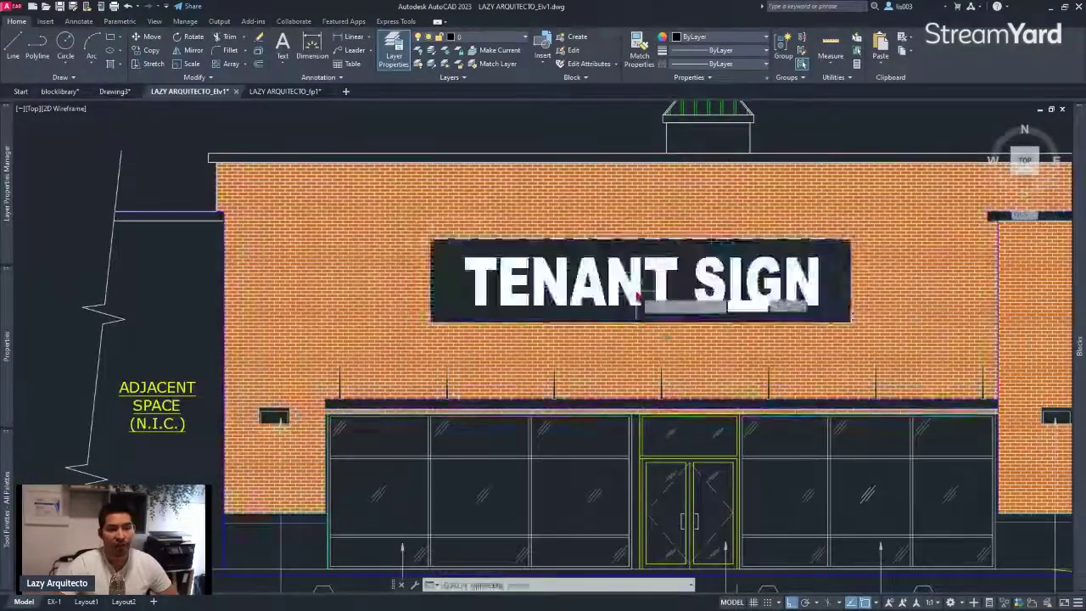
pyautogui.click(639, 322)
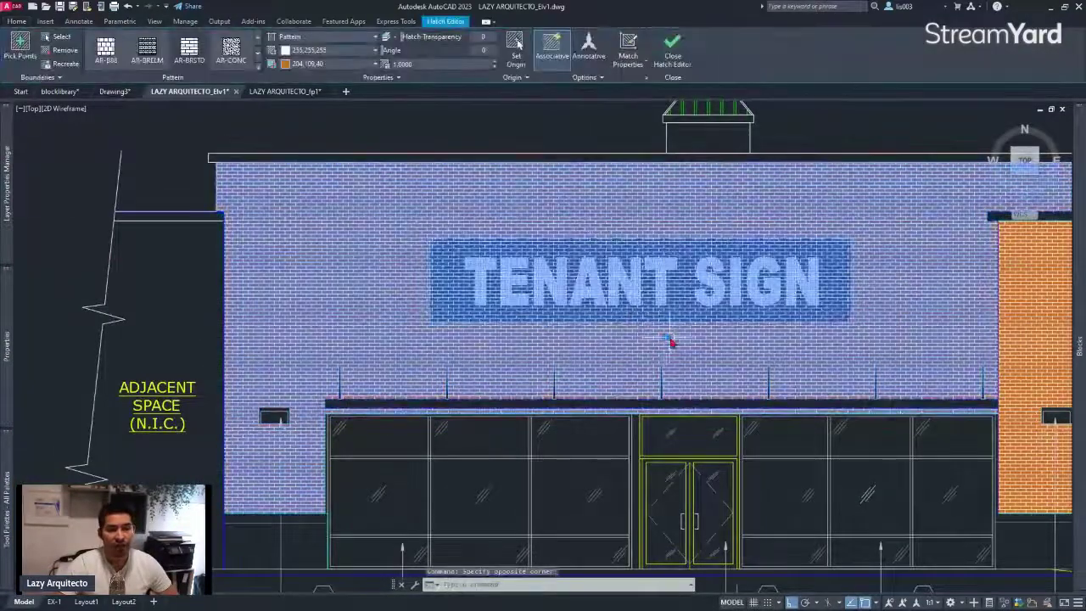
pyautogui.click(671, 339)
pyautogui.moveTo(670, 341); pyautogui.dragTo(644, 396, button='middle')
pyautogui.scroll(-3, 585, 348)
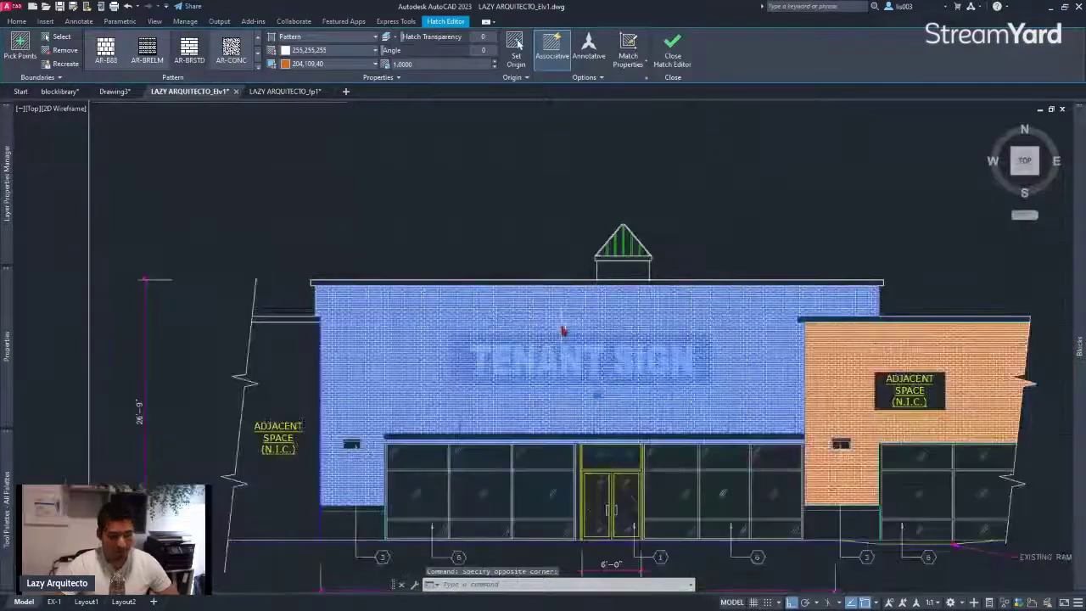
pyautogui.press('Escape')
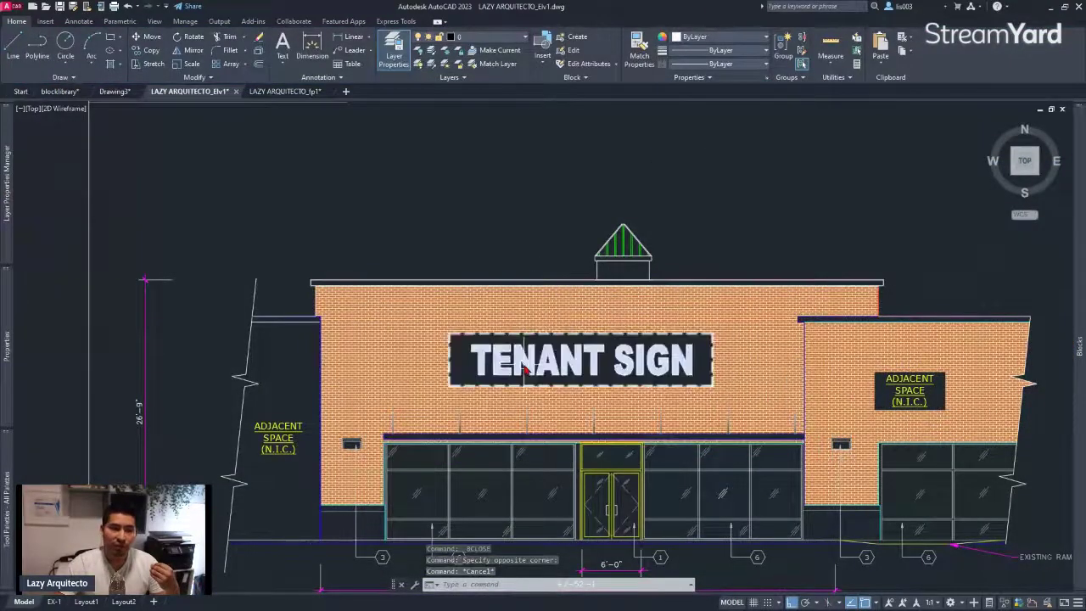
# - Move the TENANT SIGN block horizontally across the brick wall, placing it slightly left of its starting position
pyautogui.click(531, 339)
pyautogui.write('m')
pyautogui.press('Return')
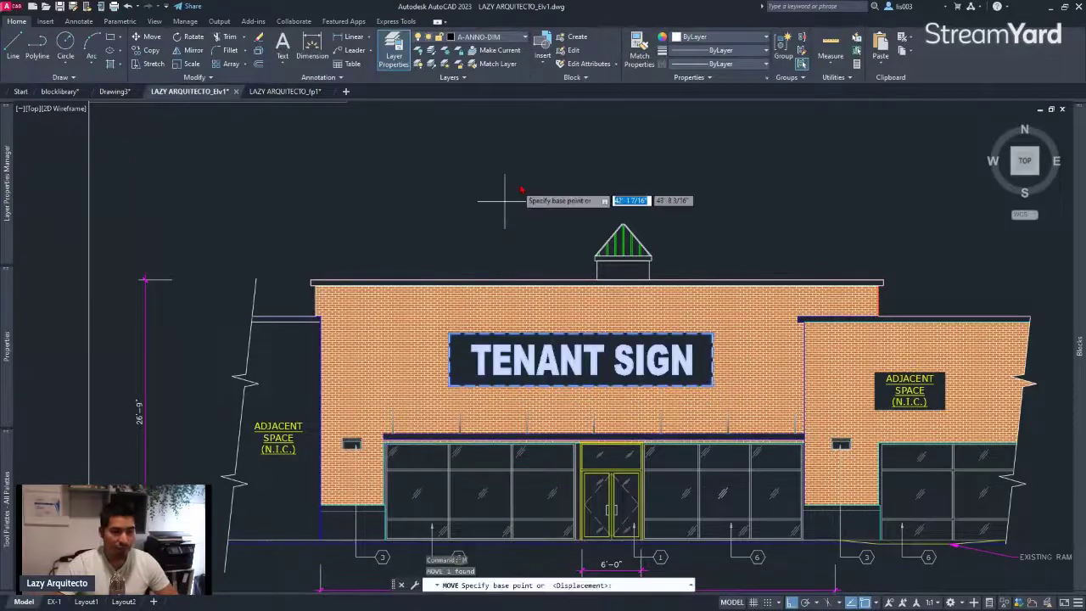
pyautogui.click(519, 194)
pyautogui.click(598, 177)
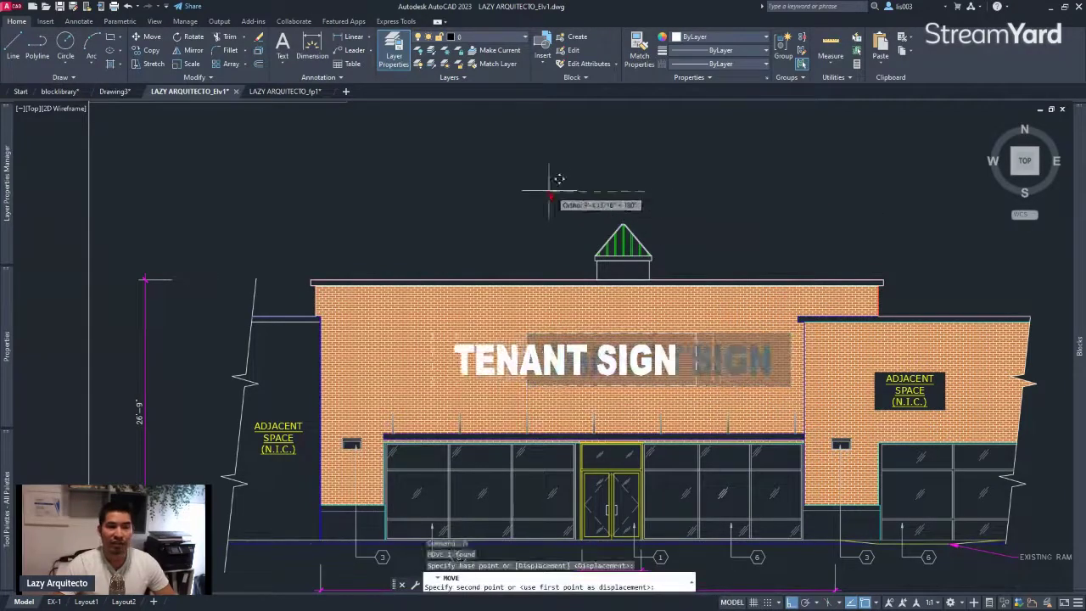
pyautogui.click(548, 224)
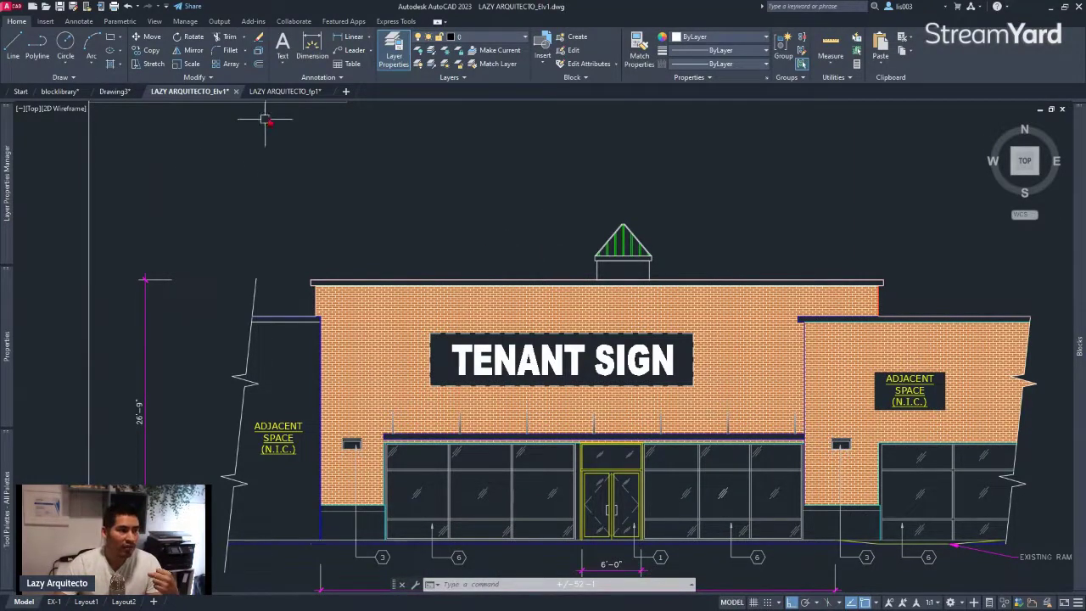
# - Switch to Drawing3 and look over the DYNAMIC BLOCK heading and the row of numbered octagonal tags
pyautogui.moveTo(269, 101)
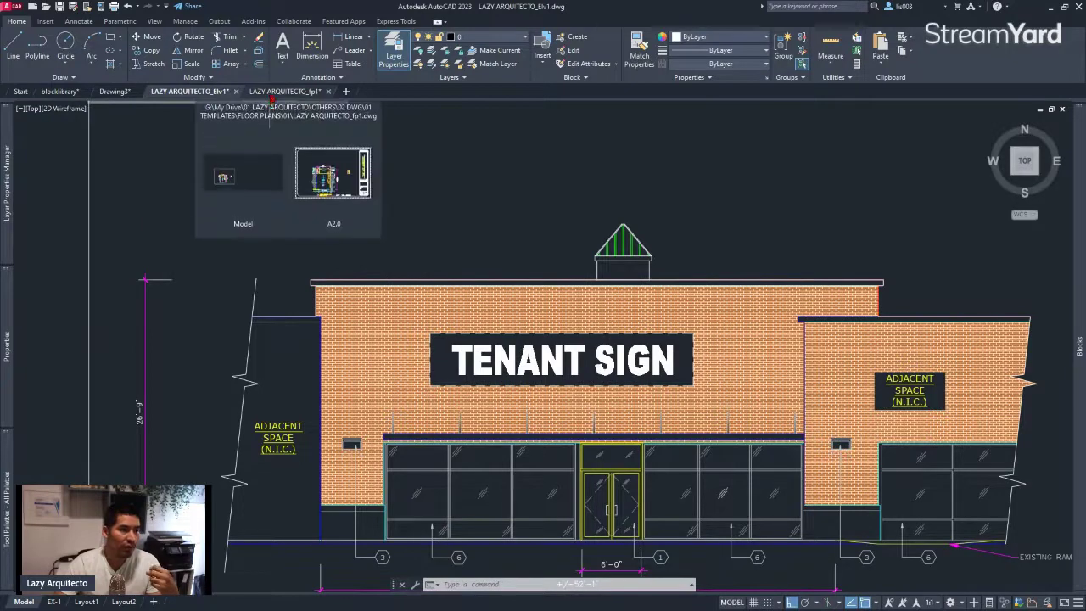
pyautogui.click(116, 91)
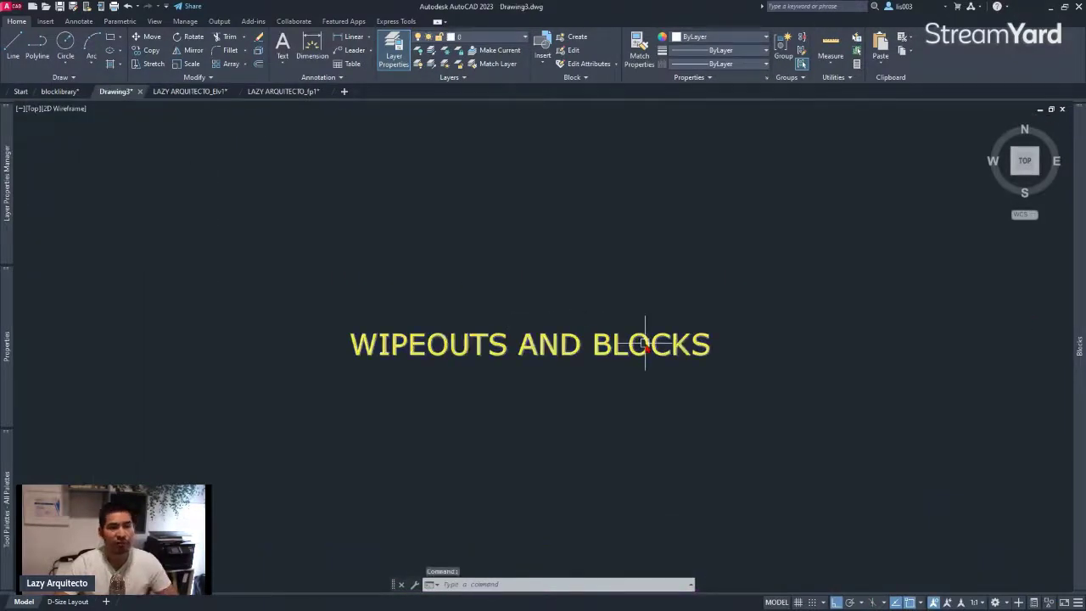
pyautogui.scroll(-2, 645, 363)
pyautogui.moveTo(645, 363)
pyautogui.mouseDown(button='middle')
pyautogui.moveTo(648, 323)
pyautogui.moveTo(645, 386)
pyautogui.moveTo(650, 173)
pyautogui.mouseUp(button='middle')
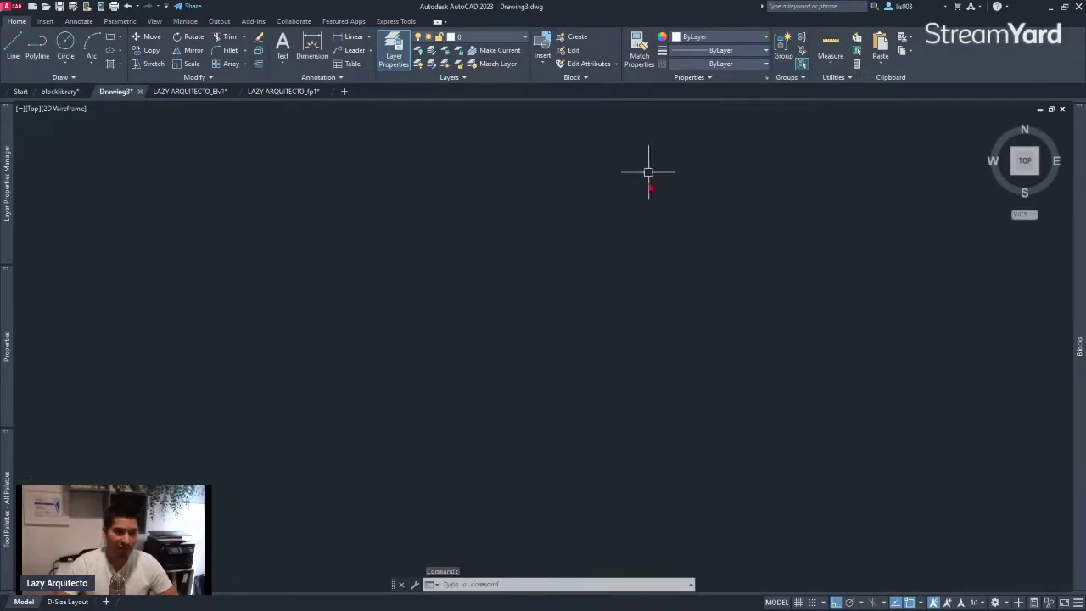
pyautogui.scroll(-2, 633, 276)
pyautogui.scroll(2, 629, 337)
pyautogui.scroll(2, 622, 456)
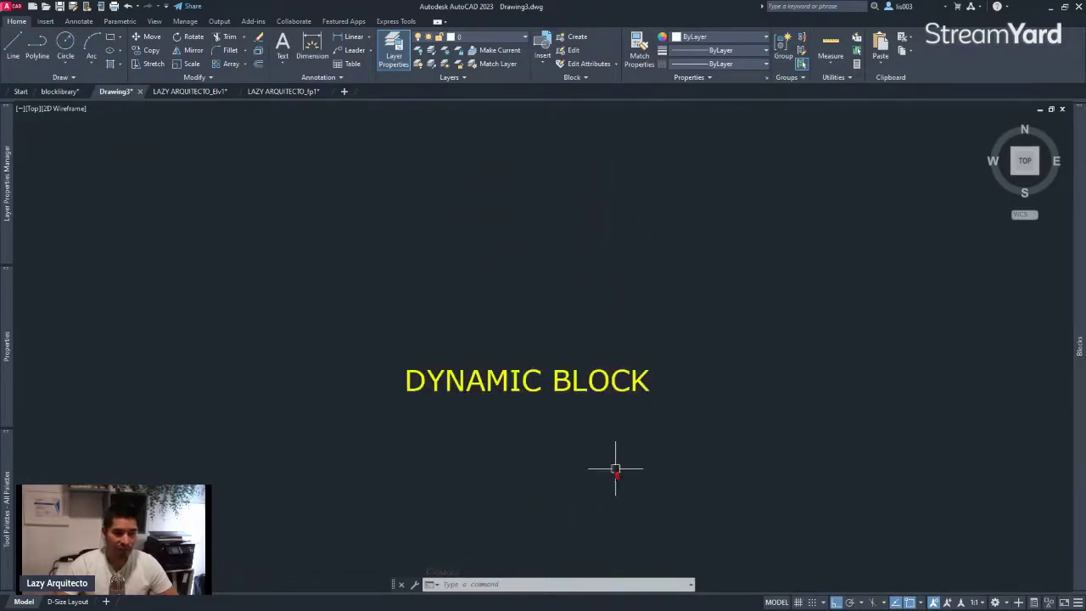
pyautogui.scroll(2, 557, 370)
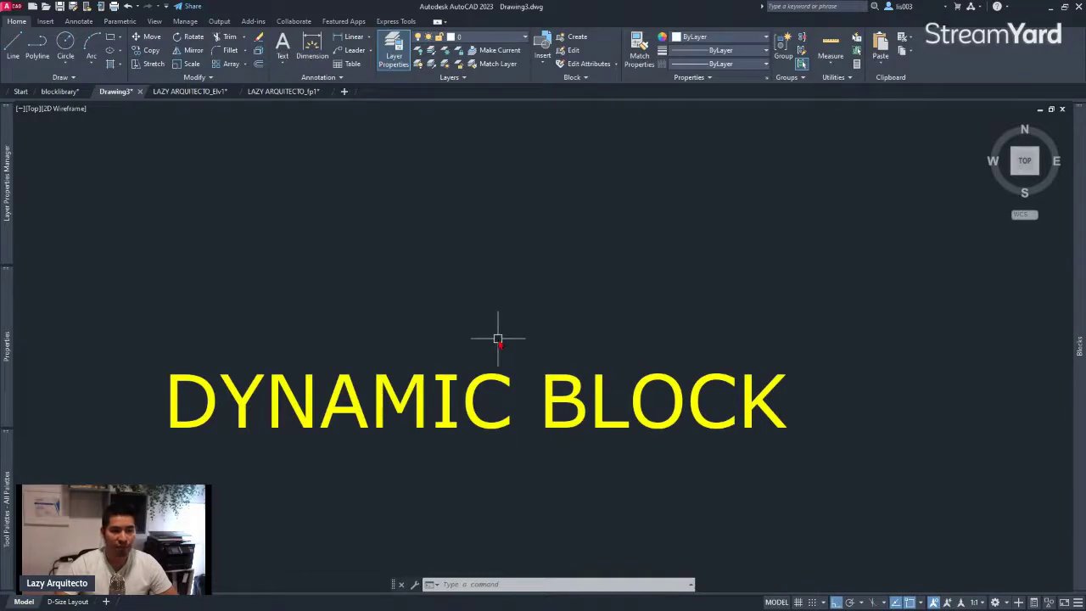
pyautogui.scroll(2, 500, 336)
pyautogui.scroll(-1, 613, 317)
pyautogui.scroll(-2, 529, 324)
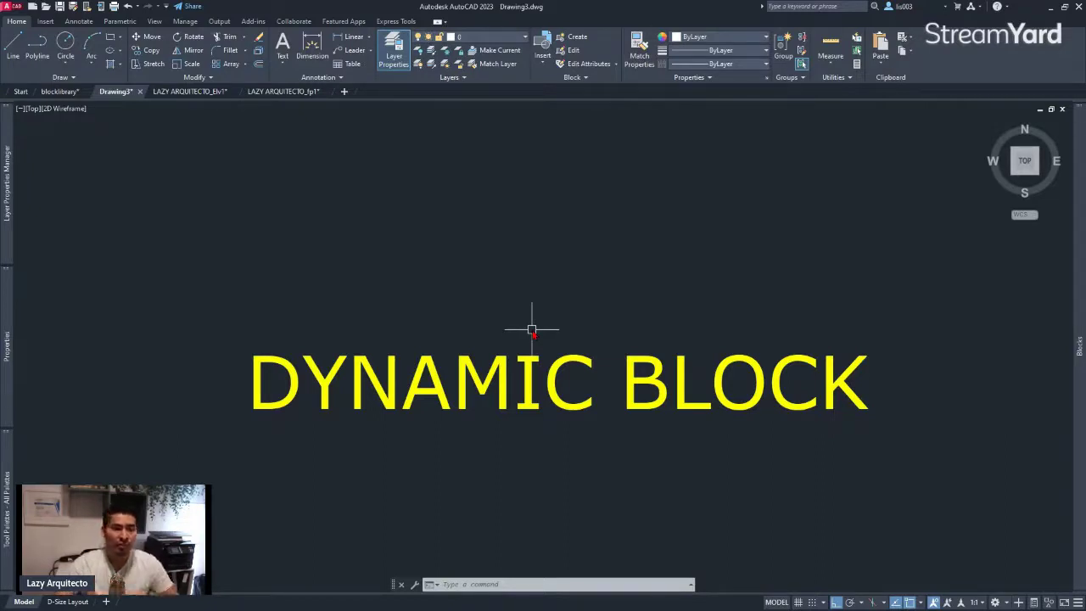
pyautogui.scroll(-4, 538, 339)
pyautogui.scroll(-4, 441, 360)
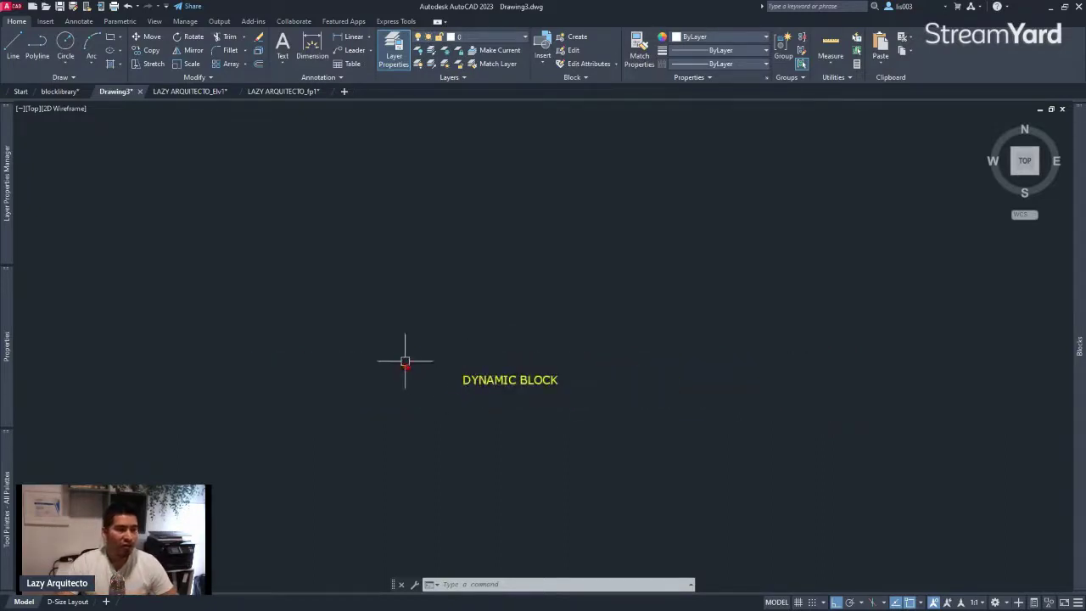
pyautogui.scroll(-5, 707, 484)
pyautogui.moveTo(437, 174); pyautogui.dragTo(595, 470, button='middle')
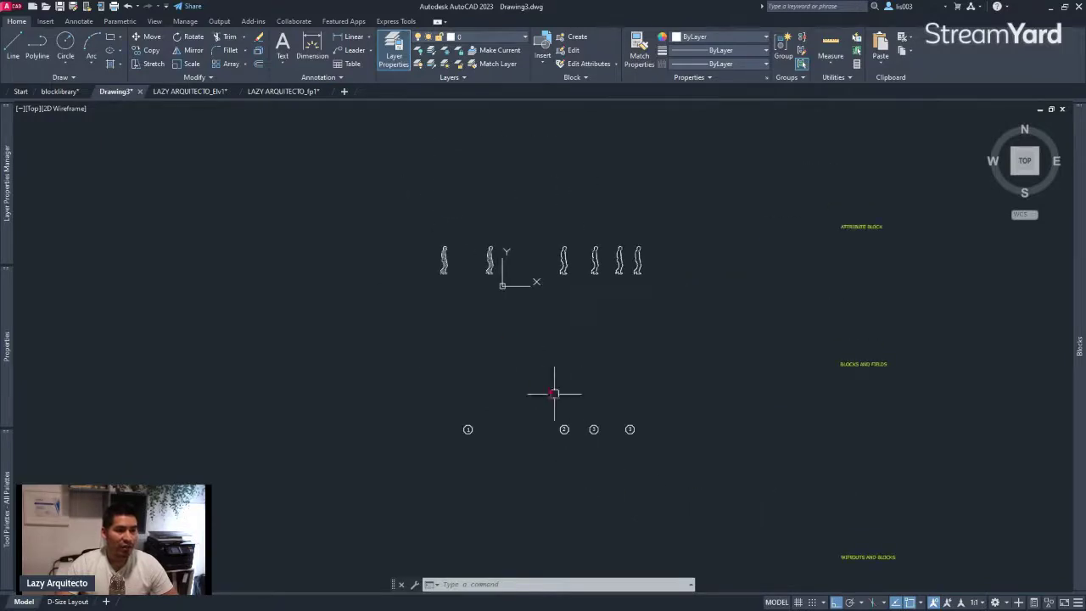
# - Switch to the LAZY ARQUITECTO_Elv1 drawing and examine the hexagonal tags beside the ELEVATION KEYED NOTES
pyautogui.click(212, 95)
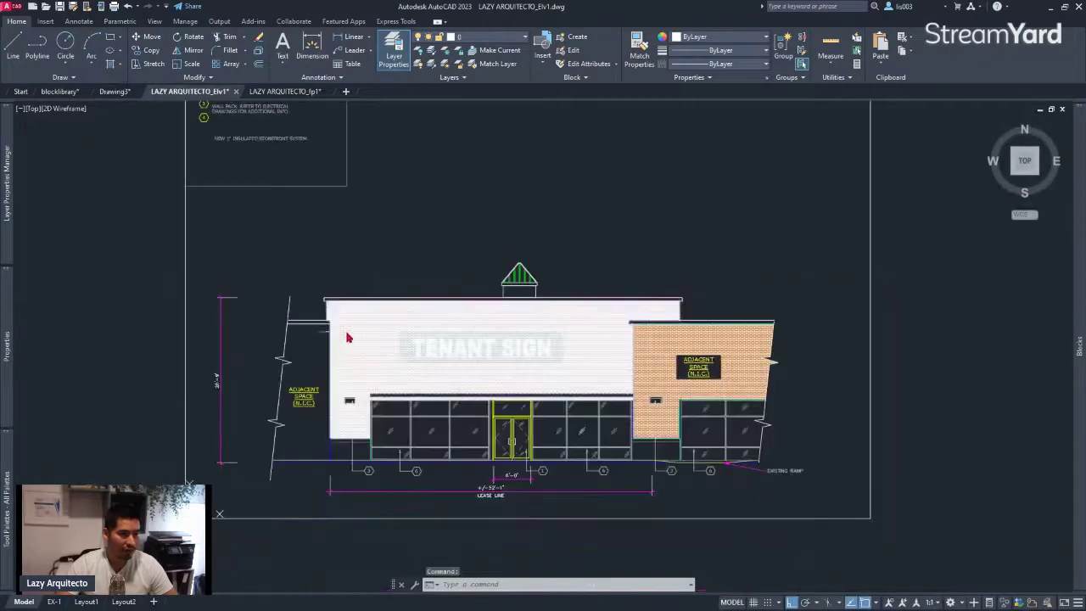
pyautogui.scroll(-2, 275, 438)
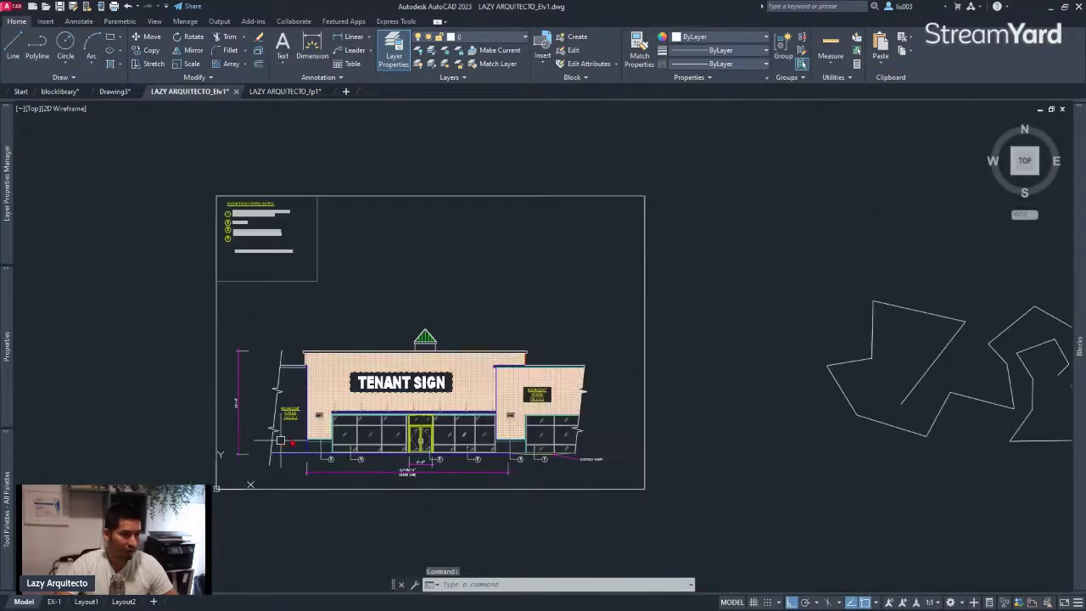
pyautogui.scroll(4, 213, 218)
pyautogui.scroll(3, 219, 216)
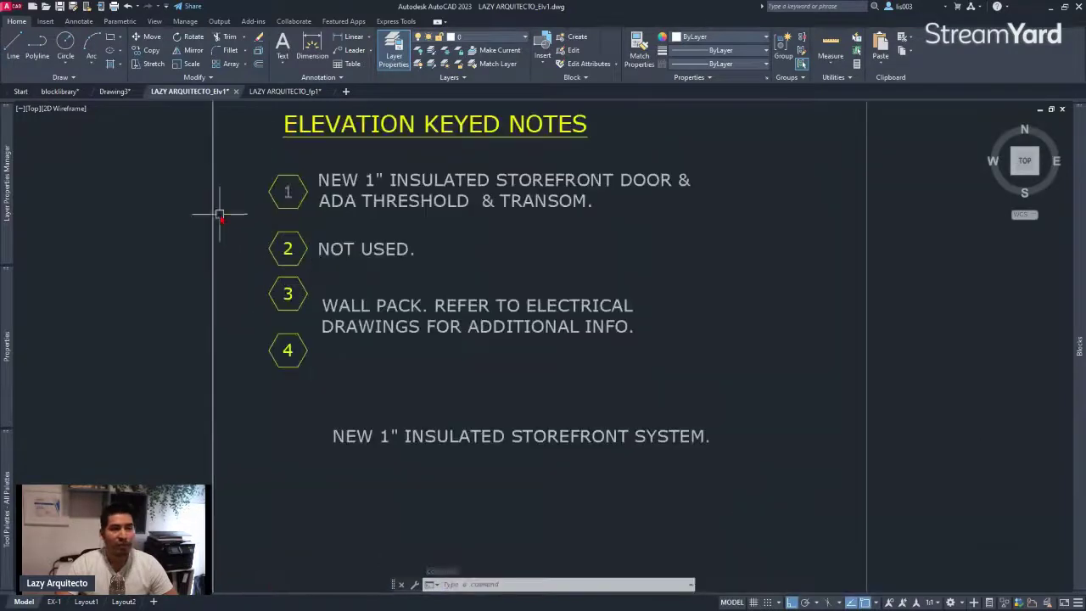
pyautogui.moveTo(289, 216); pyautogui.dragTo(416, 346, button='middle')
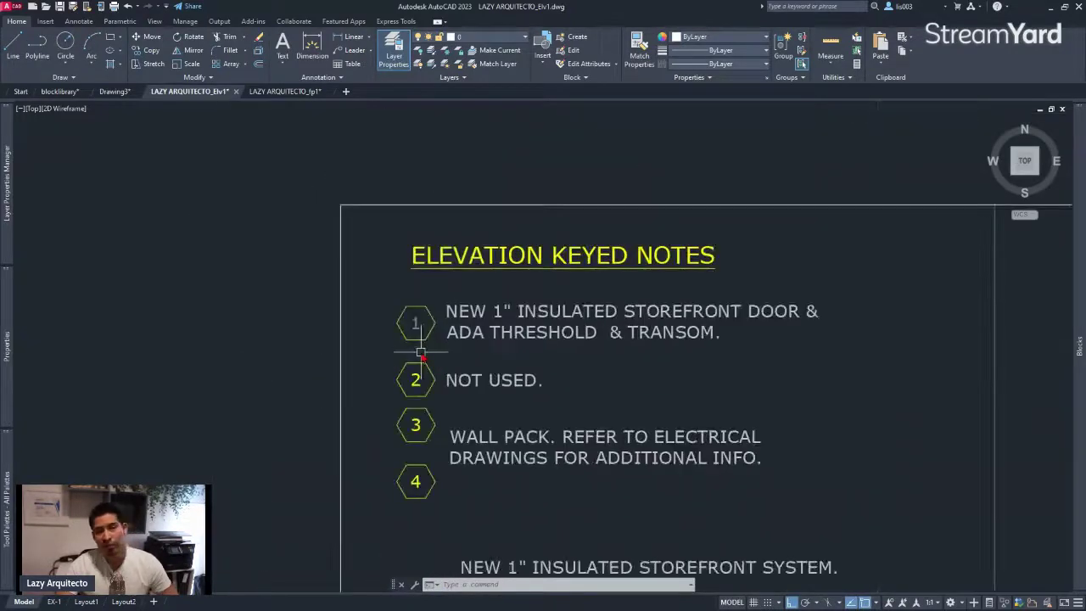
# - Return to Drawing3 and open the rightmost octagonal tag, numbered 3, in the Block Editor
pyautogui.click(114, 91)
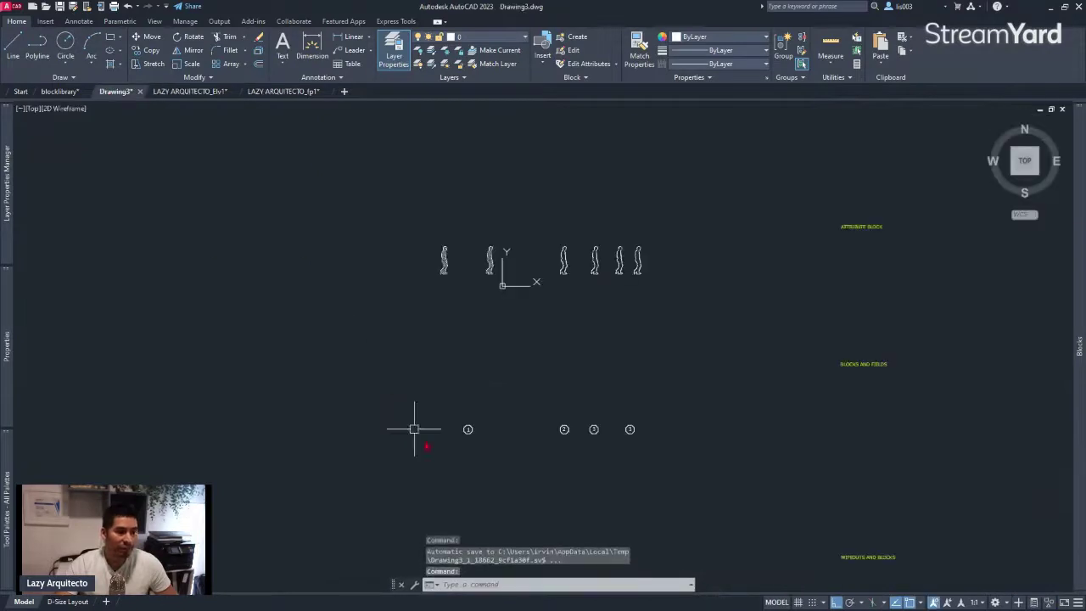
pyautogui.scroll(6, 673, 436)
pyautogui.click(493, 441)
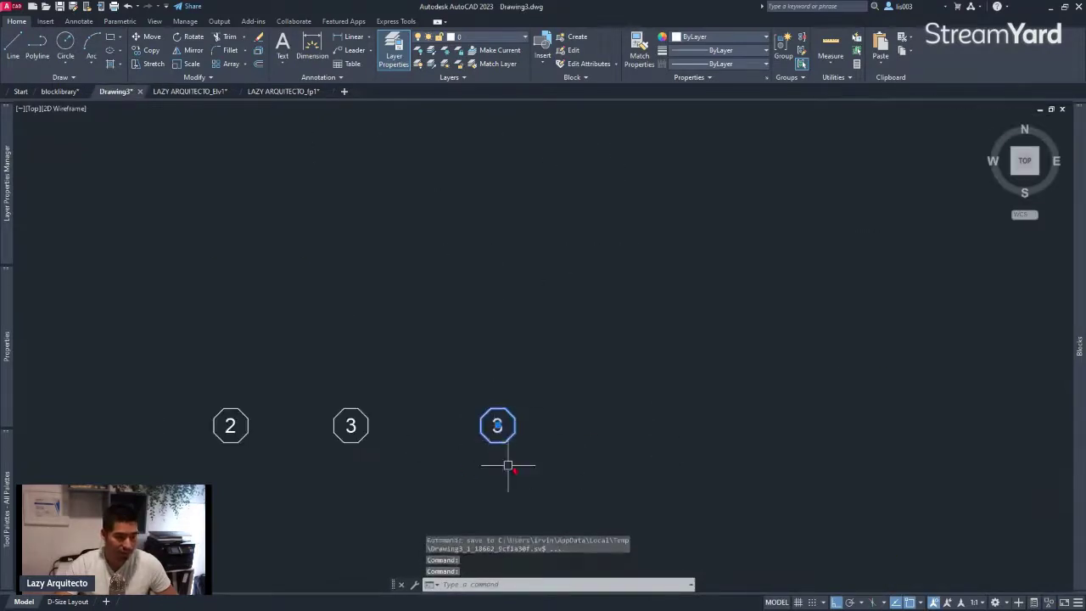
pyautogui.scroll(6, 497, 435)
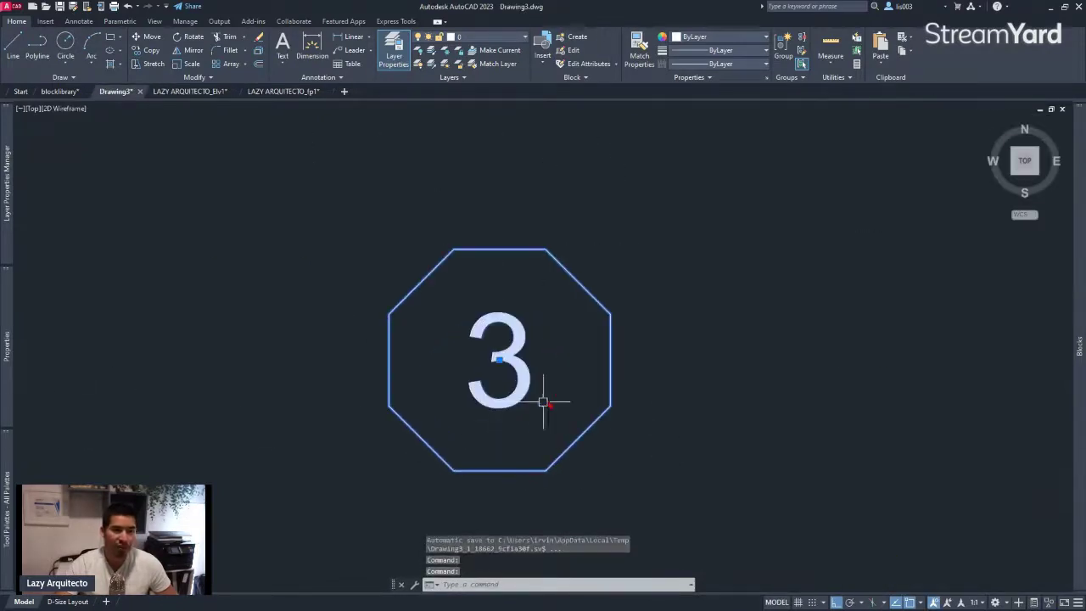
pyautogui.moveTo(543, 401); pyautogui.dragTo(448, 400, button='middle')
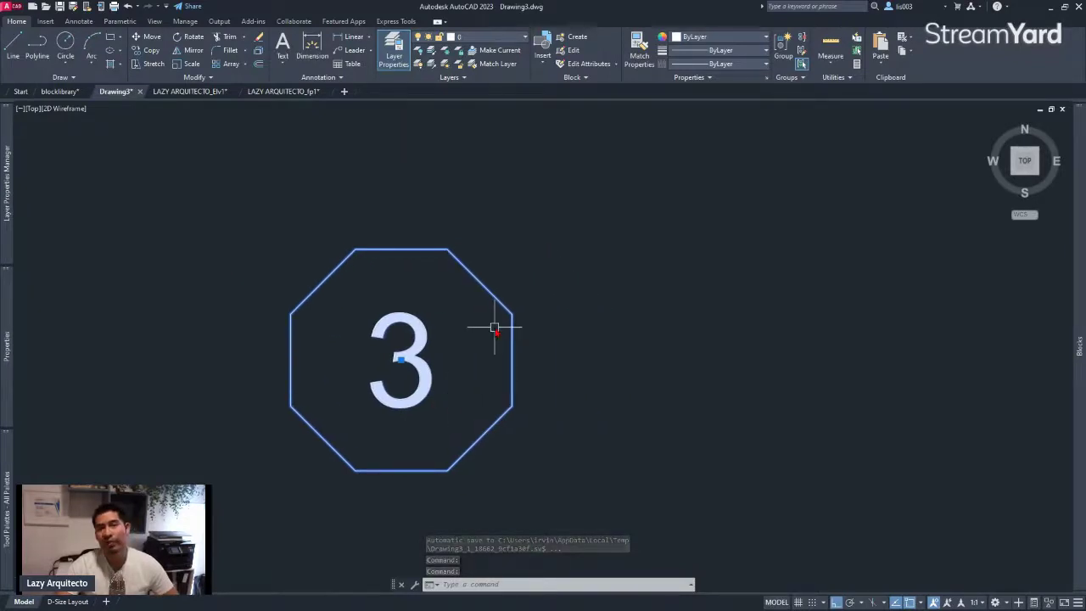
pyautogui.rightClick(408, 250)
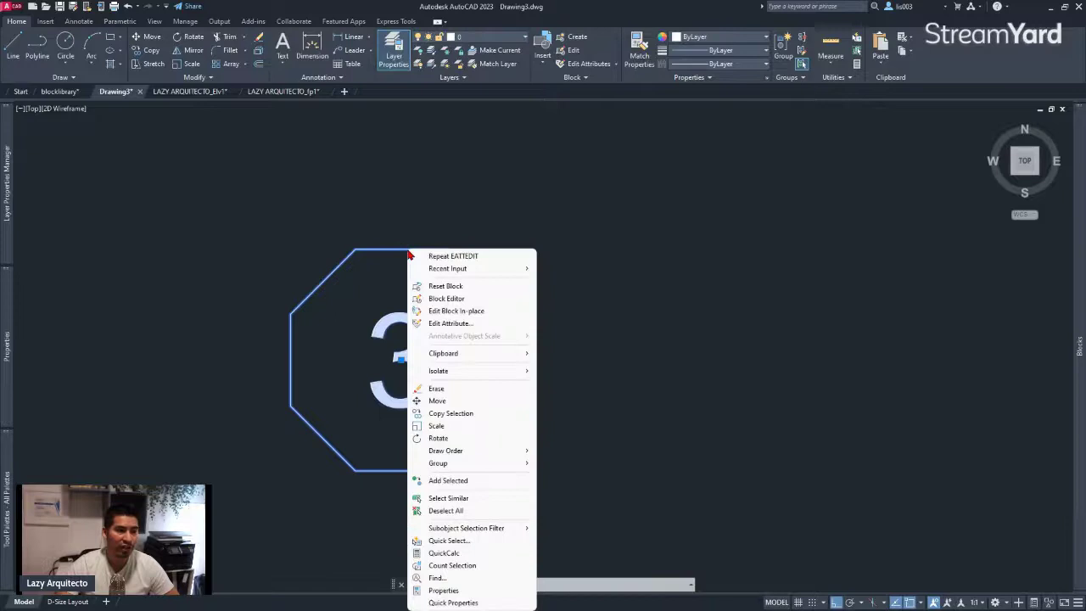
pyautogui.click(446, 298)
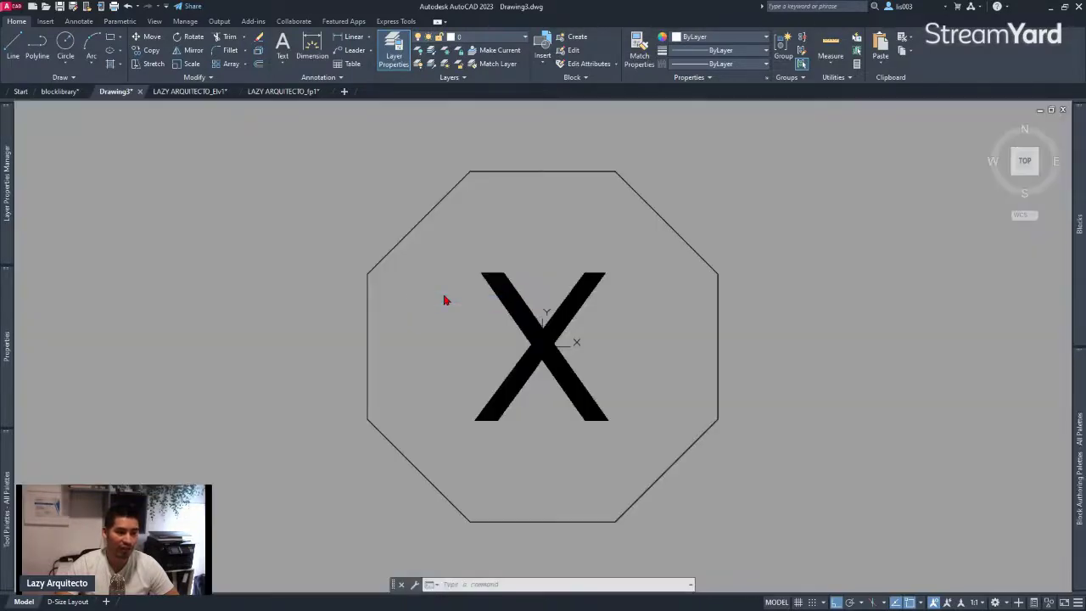
pyautogui.scroll(-4, 460, 274)
pyautogui.moveTo(548, 249); pyautogui.dragTo(503, 298, button='middle')
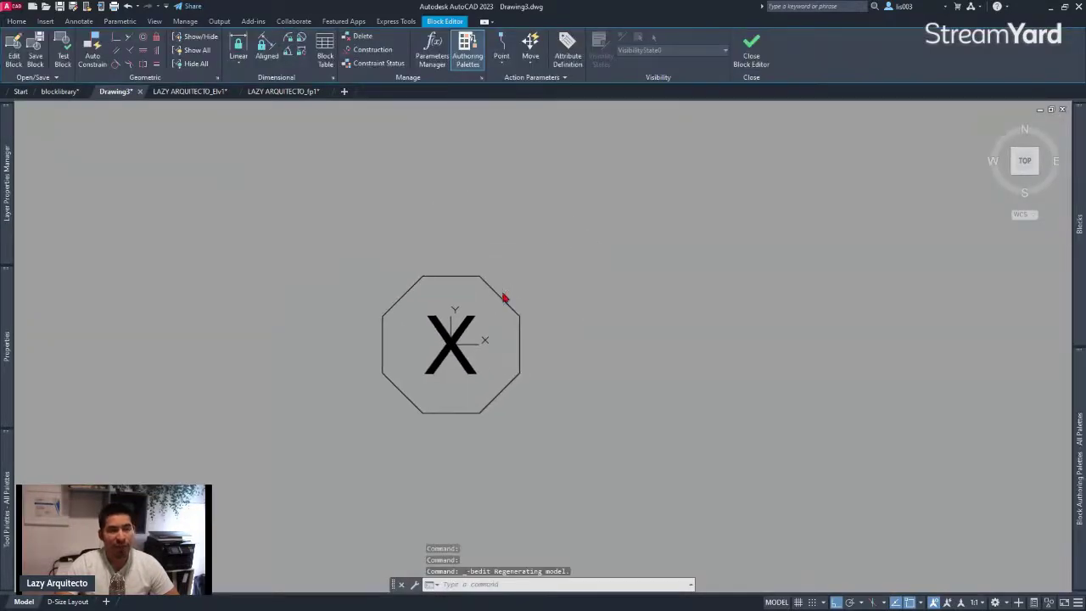
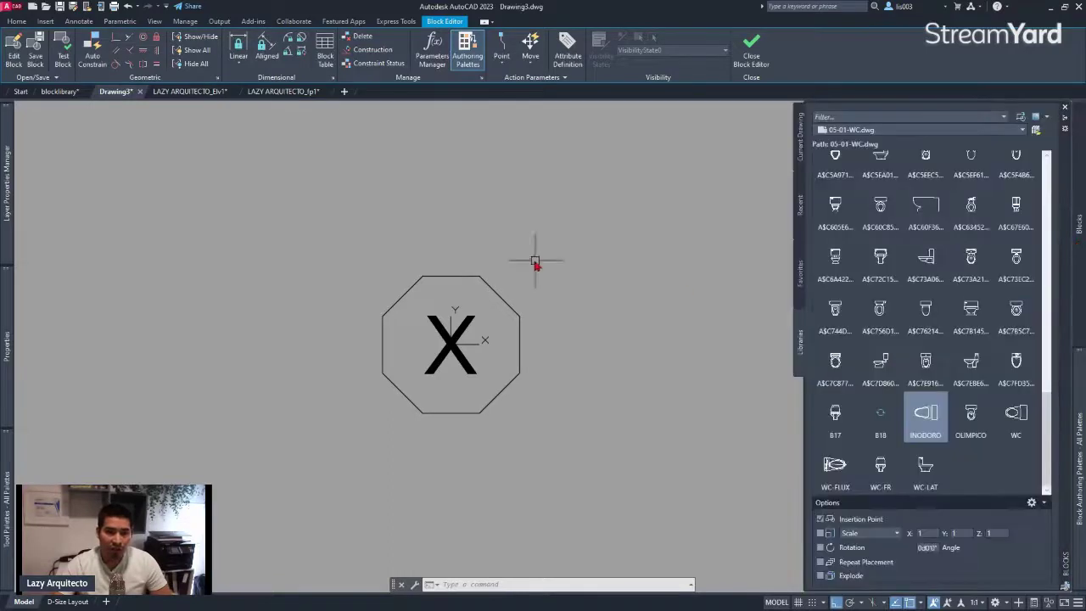
# - Add a visibility parameter to the block, placed just outside the octagon's upper-left corner
pyautogui.moveTo(564, 194); pyautogui.dragTo(511, 210, button='middle')
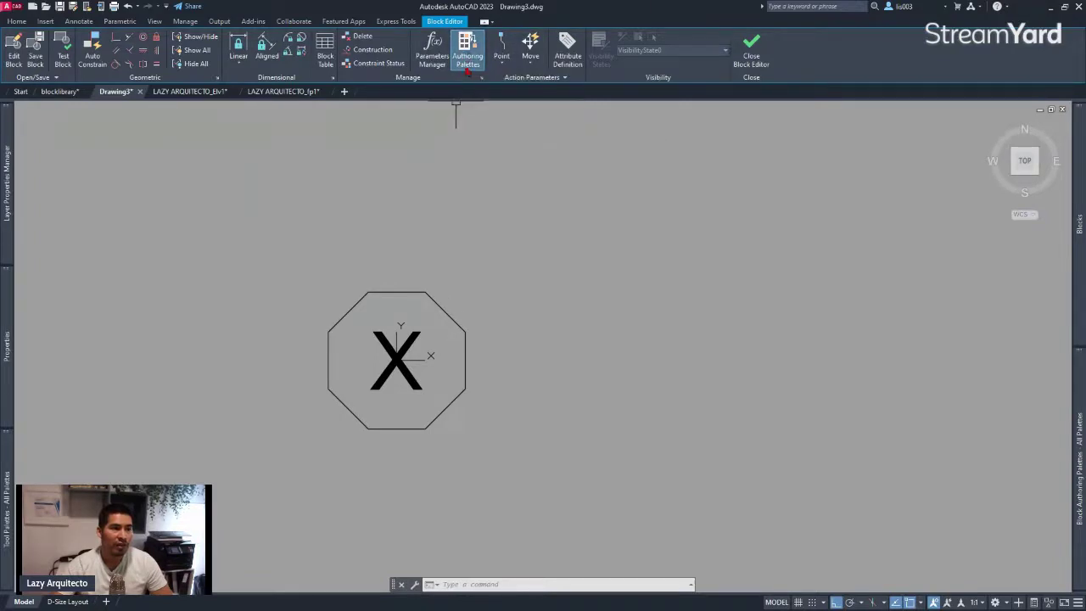
pyautogui.press('Escape')
pyautogui.press('Escape')
pyautogui.press('Escape')
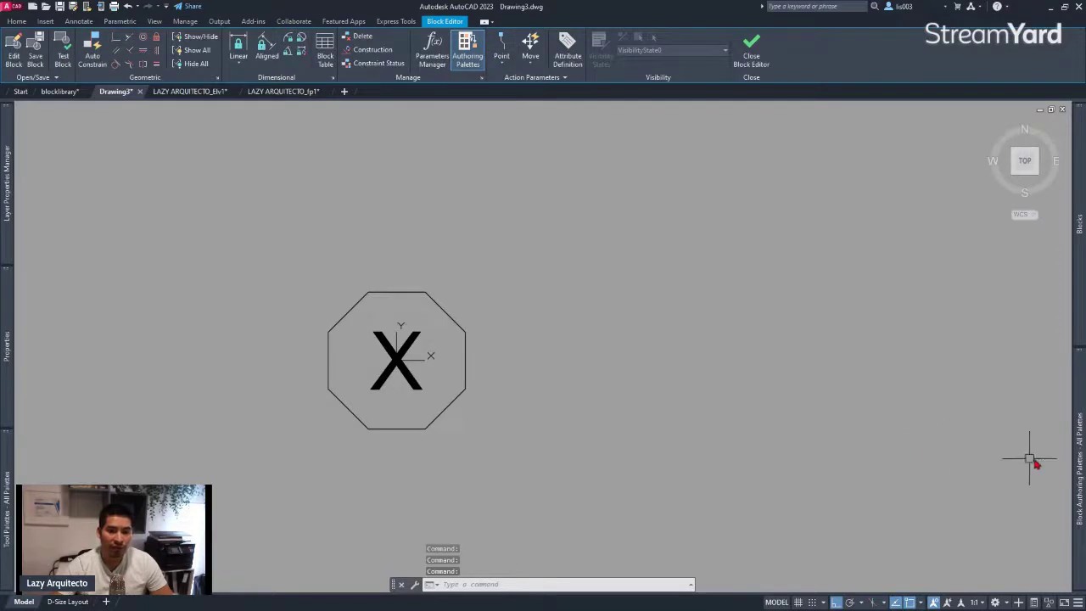
pyautogui.moveTo(1078, 444)
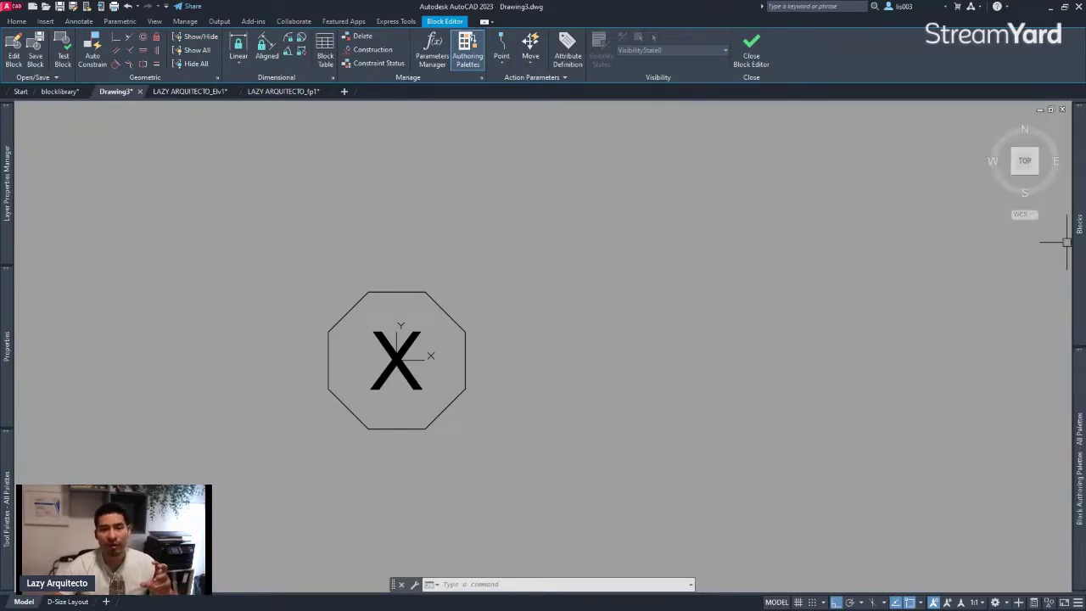
pyautogui.moveTo(1079, 273)
pyautogui.moveTo(1077, 397)
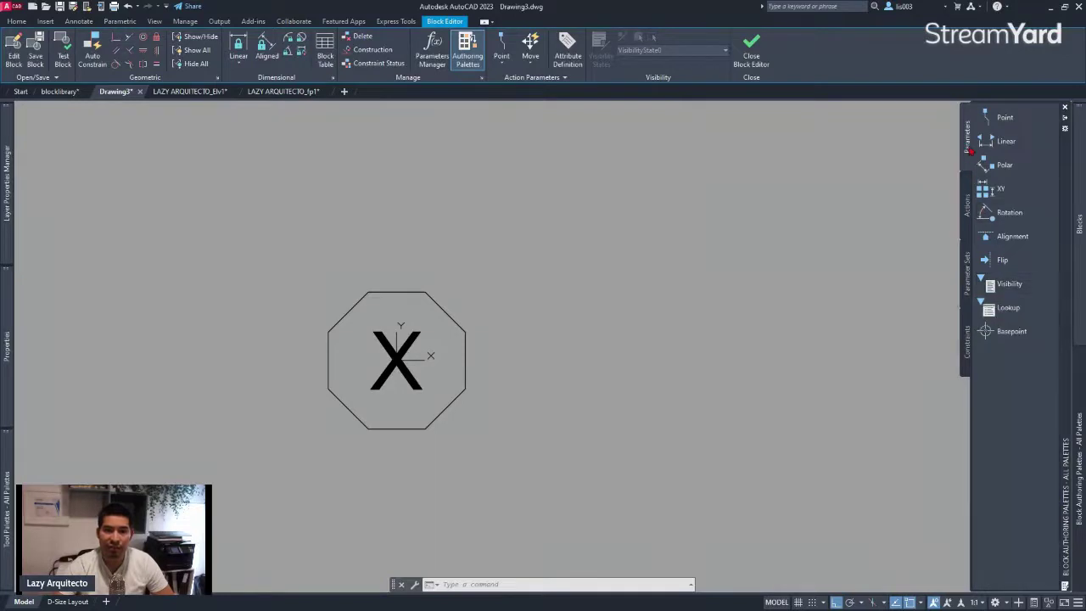
pyautogui.click(1003, 283)
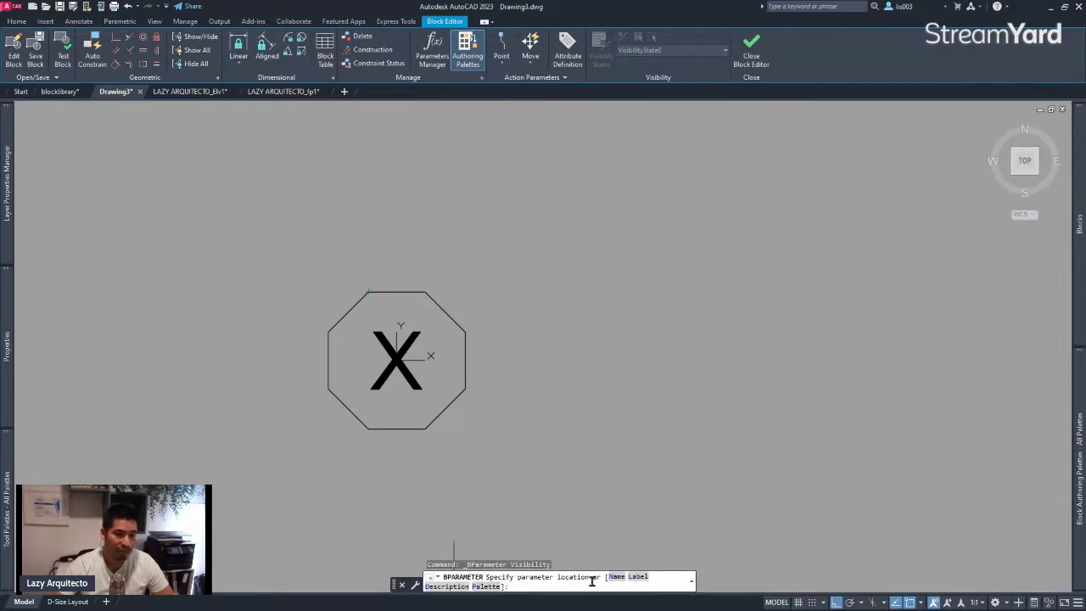
pyautogui.click(324, 282)
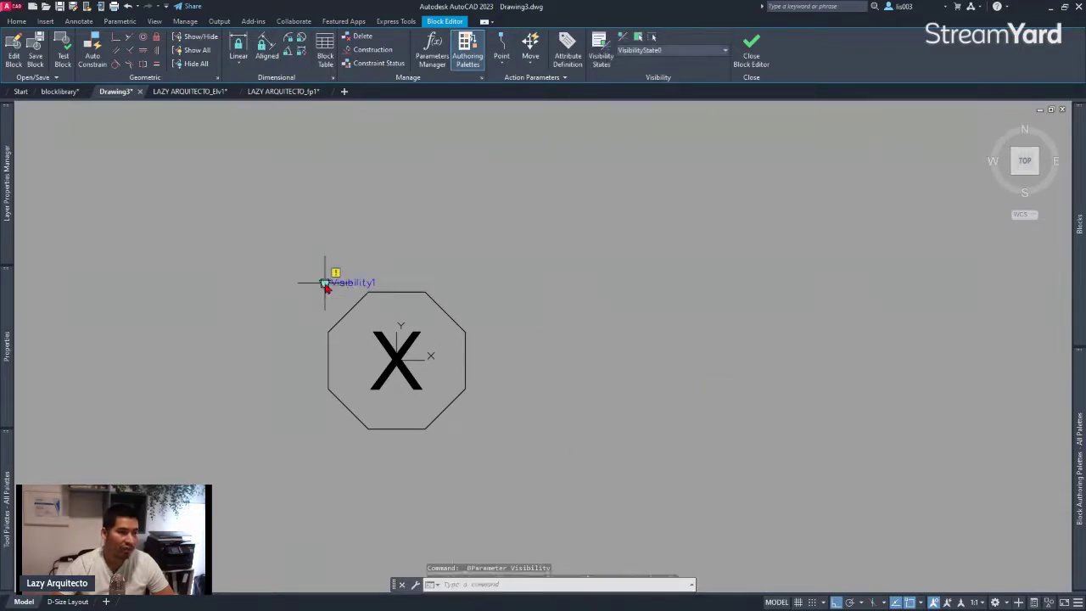
# - Rename the block's default visibility state as WINDOW TAG
pyautogui.click(657, 50)
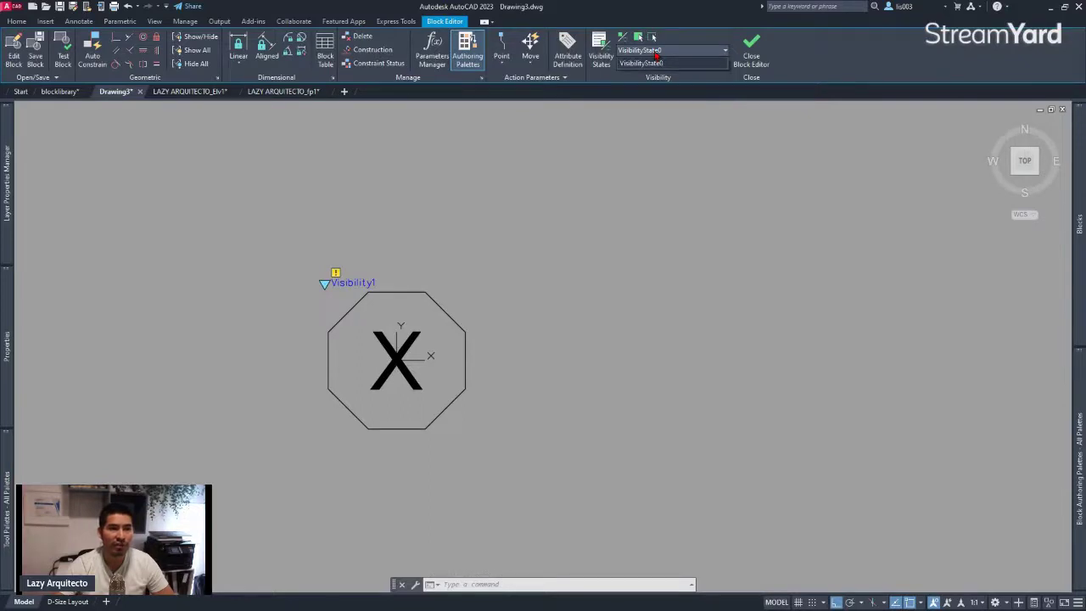
pyautogui.click(657, 63)
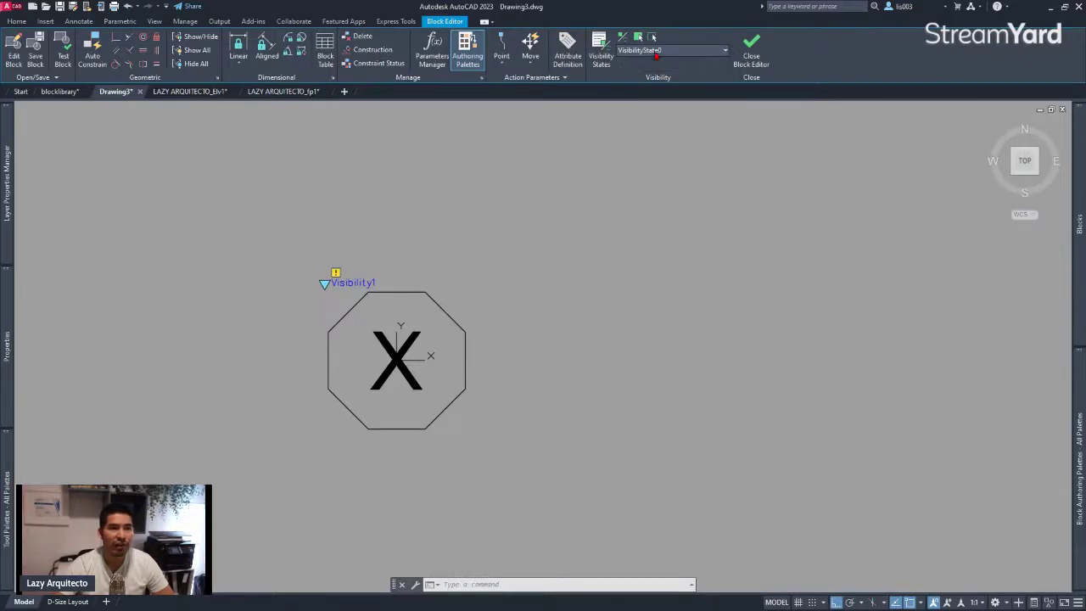
pyautogui.click(600, 52)
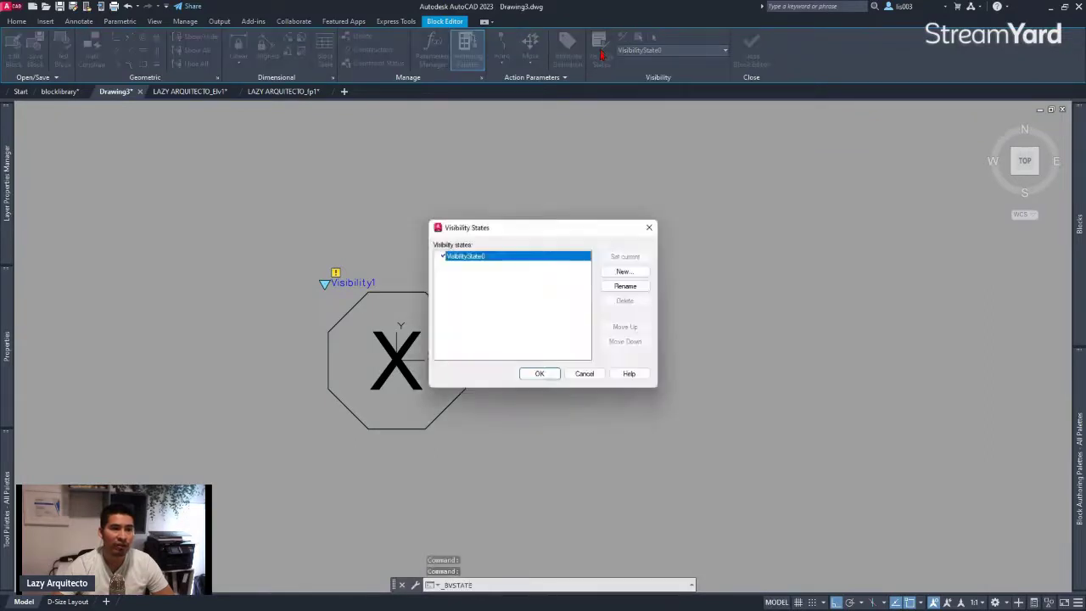
pyautogui.click(625, 286)
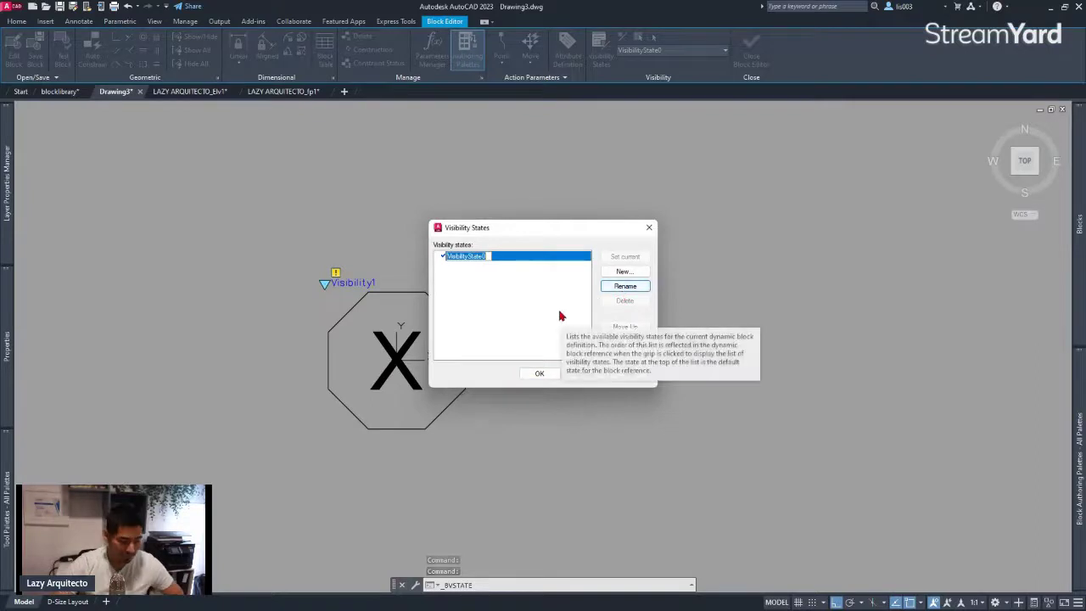
pyautogui.write('WINDOW')
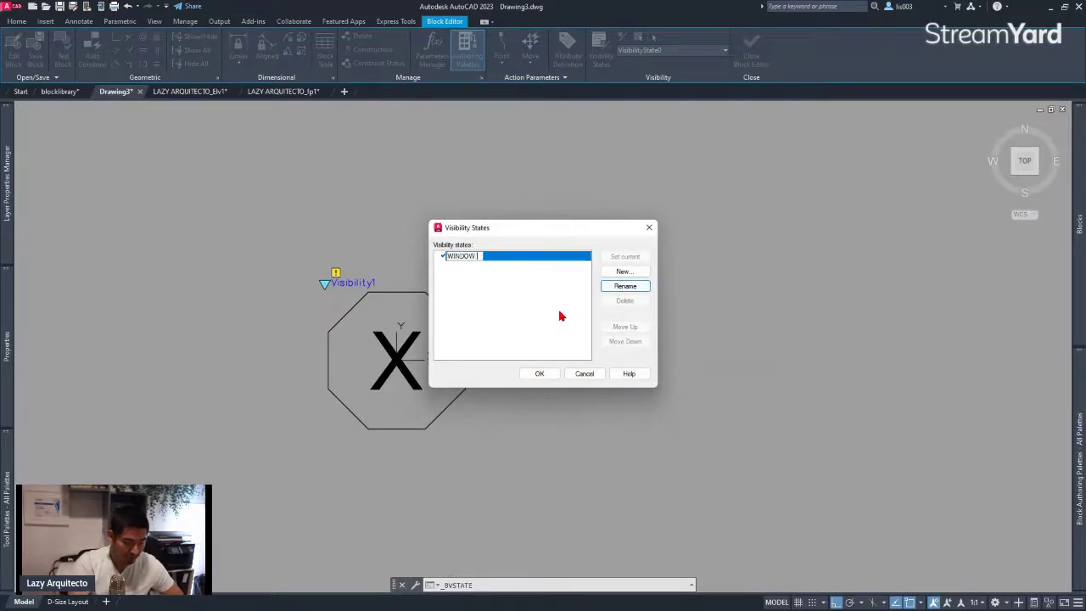
pyautogui.write(' TAG')
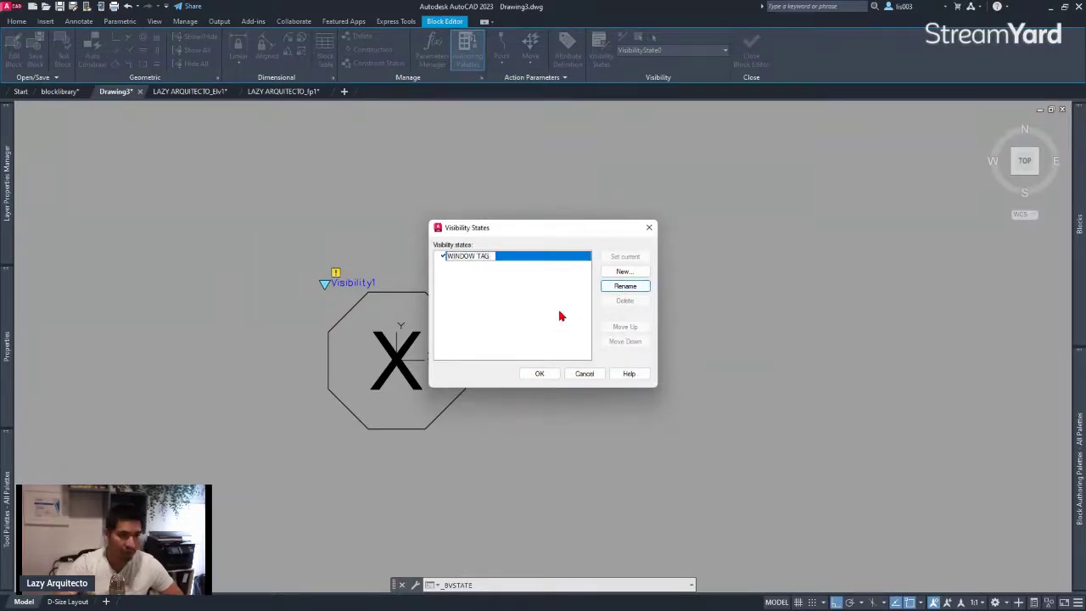
pyautogui.press('Return')
# - Add a visibility state named DOOR TAG that leaves existing objects' visibility unchanged, and make WINDOW TAG the current state
pyautogui.click(625, 272)
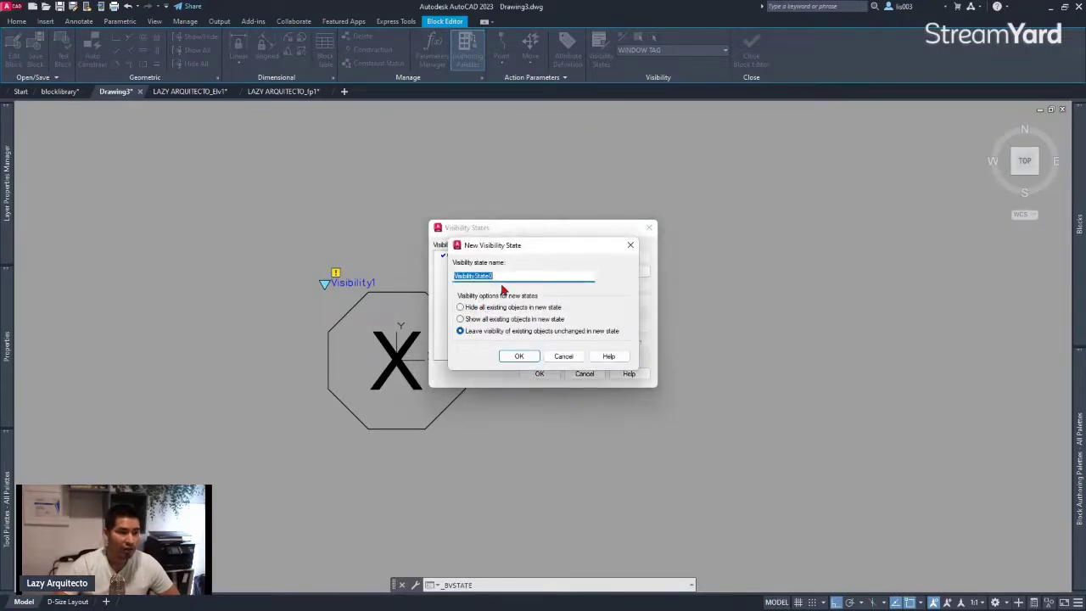
pyautogui.write('DOOR ')
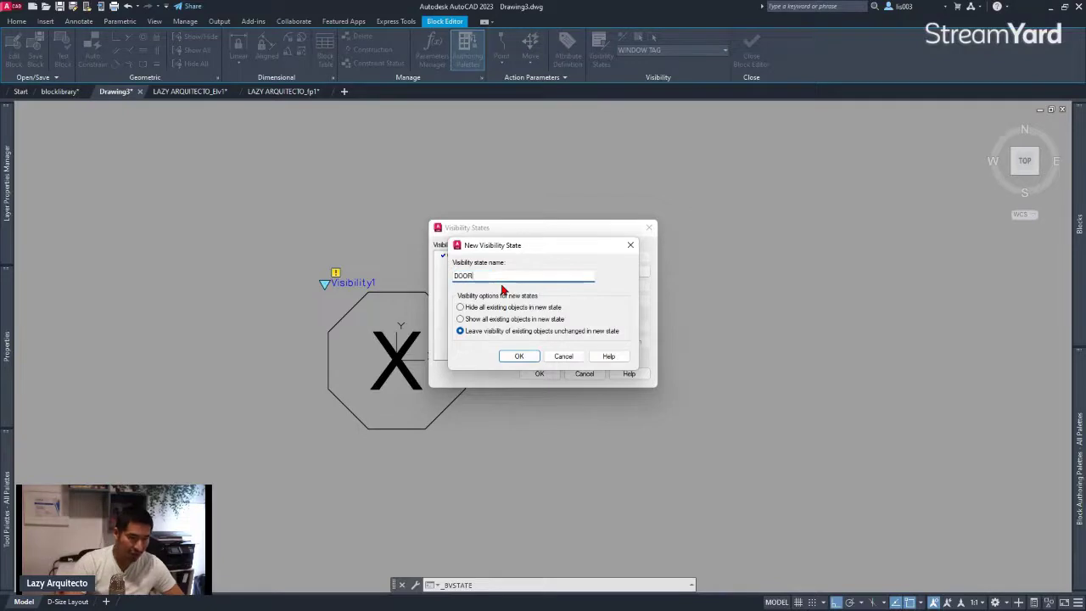
pyautogui.write('TAG')
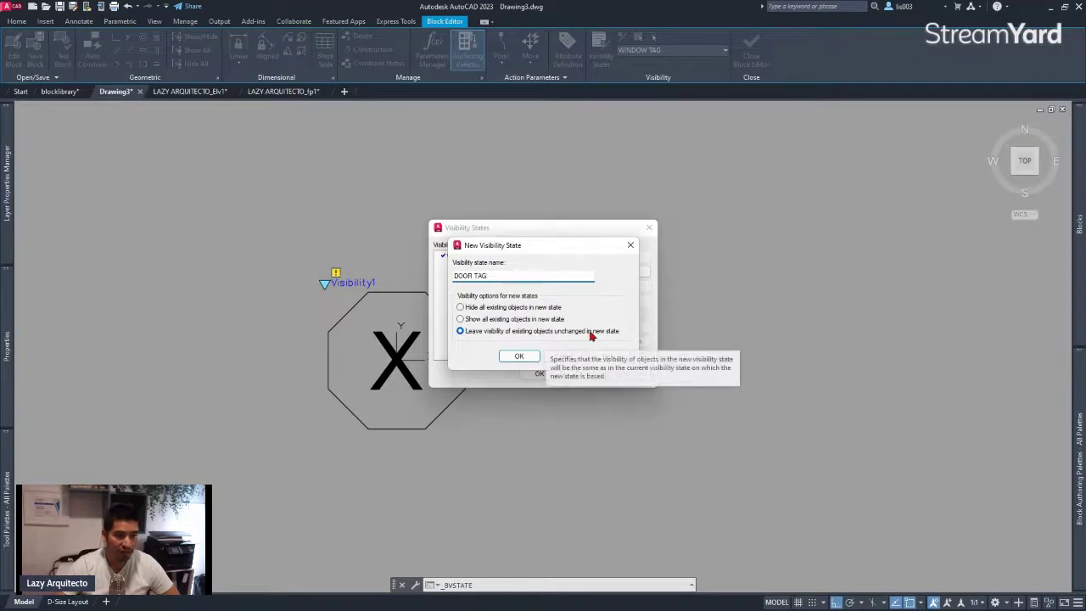
pyautogui.click(525, 358)
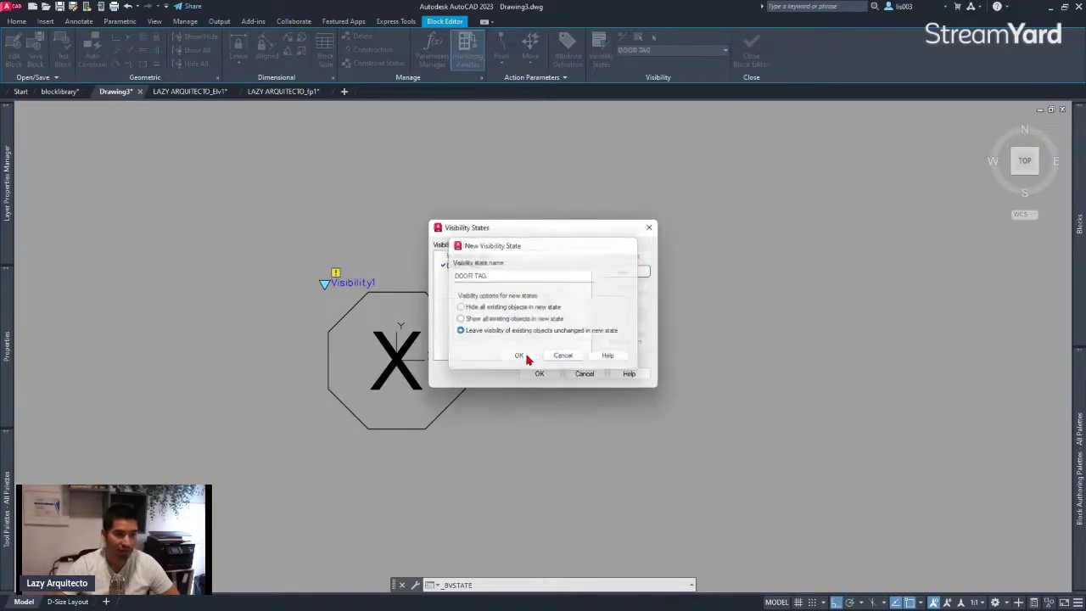
pyautogui.click(497, 263)
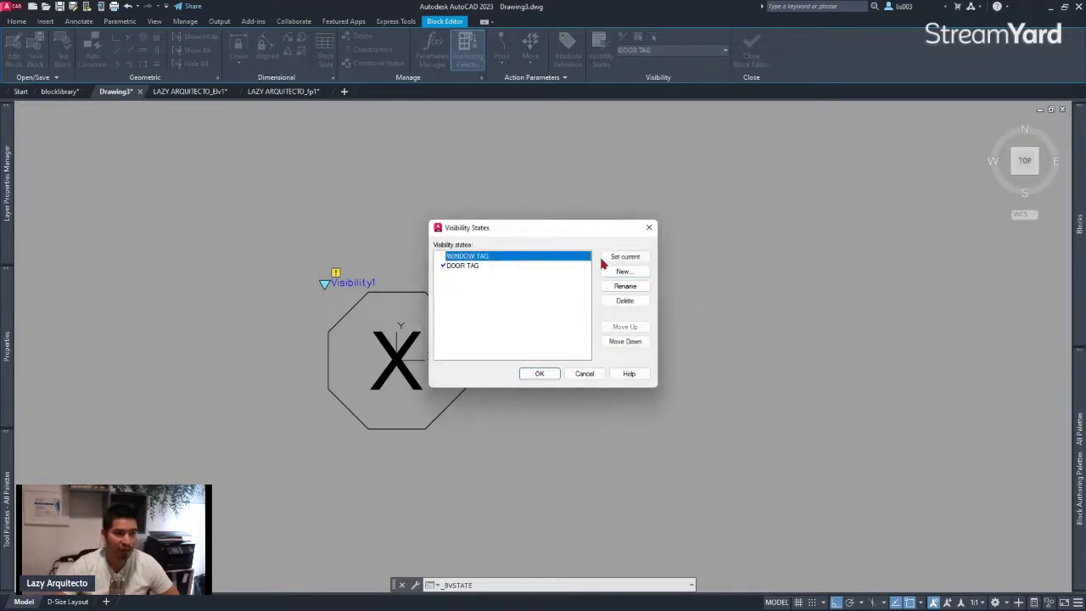
pyautogui.click(610, 256)
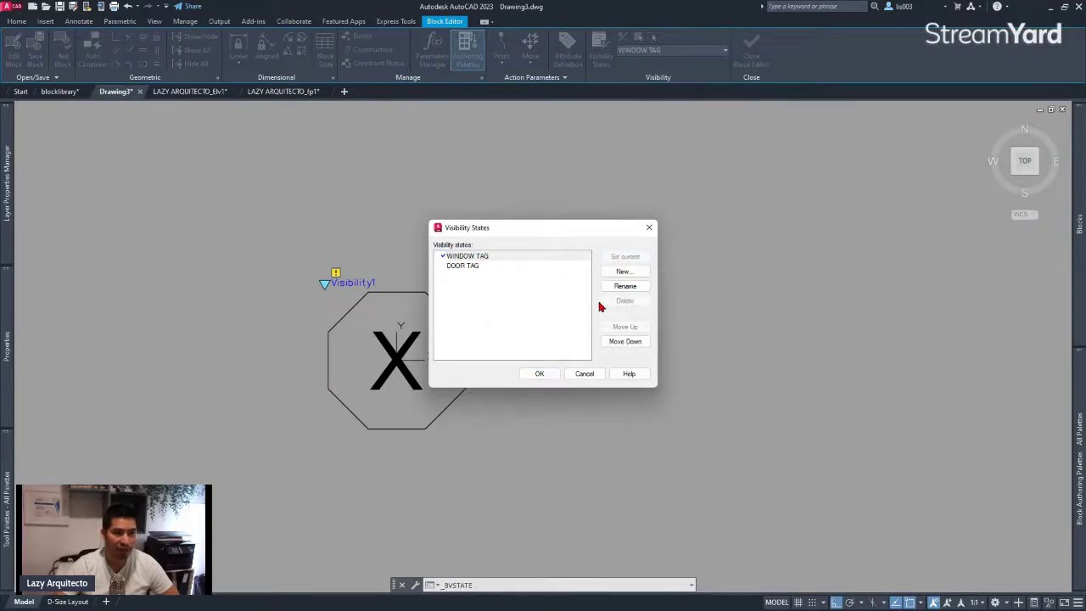
pyautogui.click(536, 375)
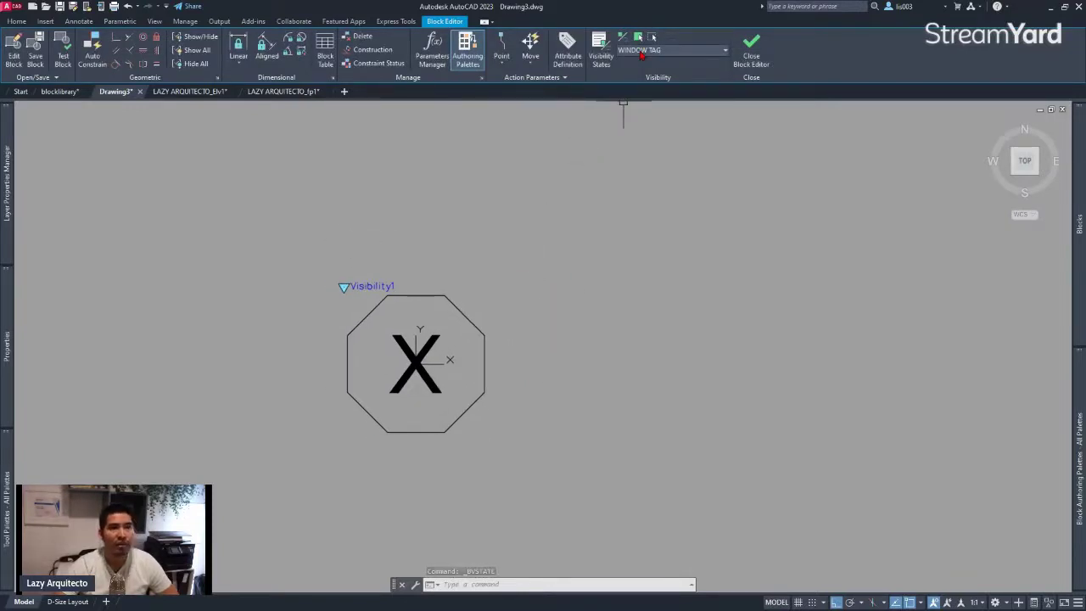
# - Copy the octagon and its X attribute horizontally to a clear spot just right of the original tag
pyautogui.click(472, 420)
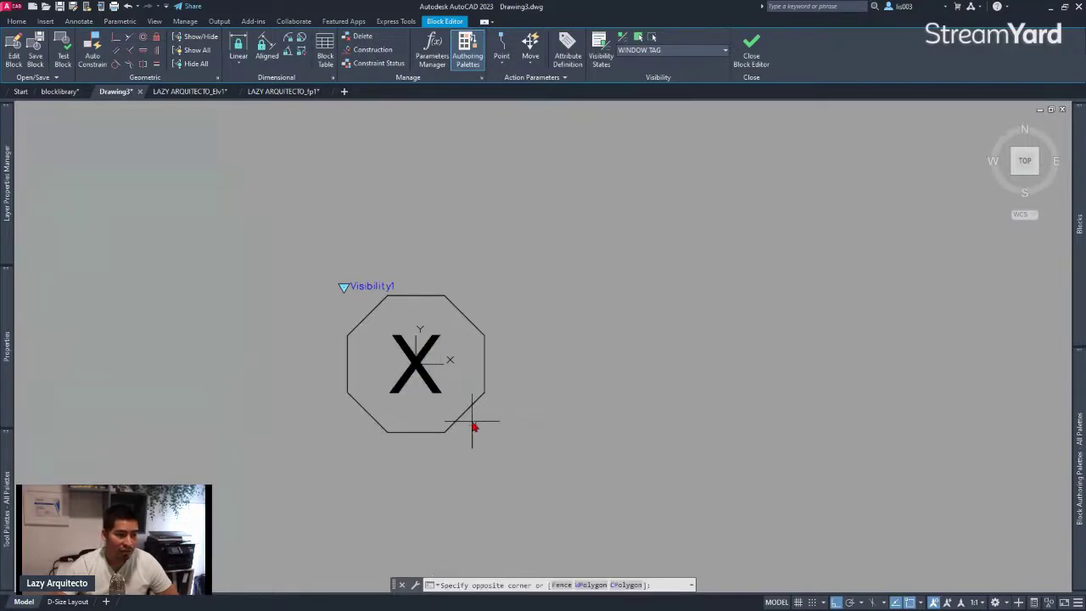
pyautogui.click(420, 389)
pyautogui.write('co')
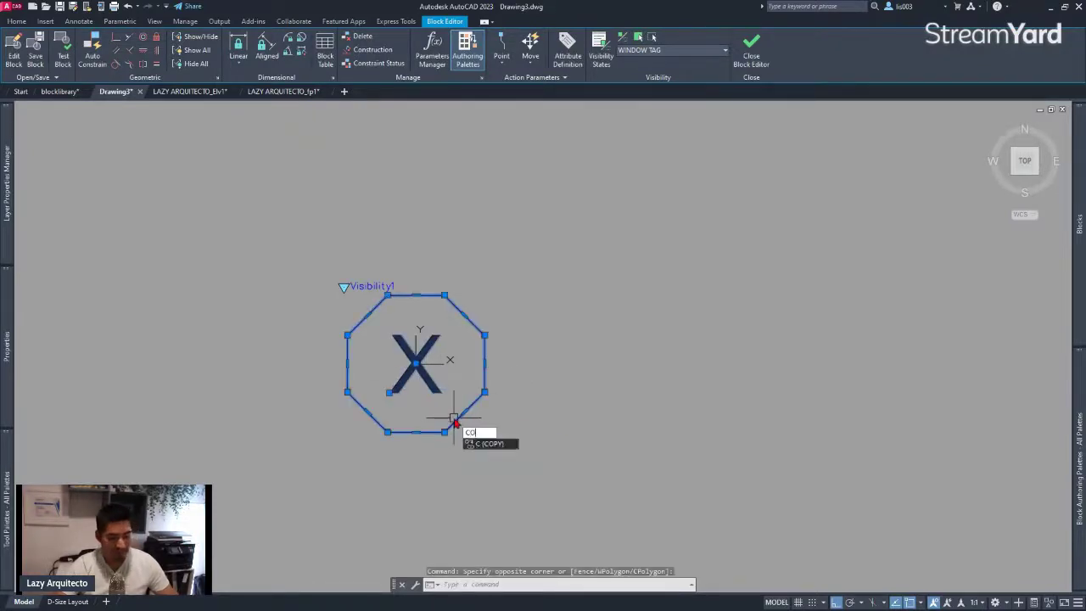
pyautogui.press('Return')
pyautogui.click(458, 481)
pyautogui.click(638, 480)
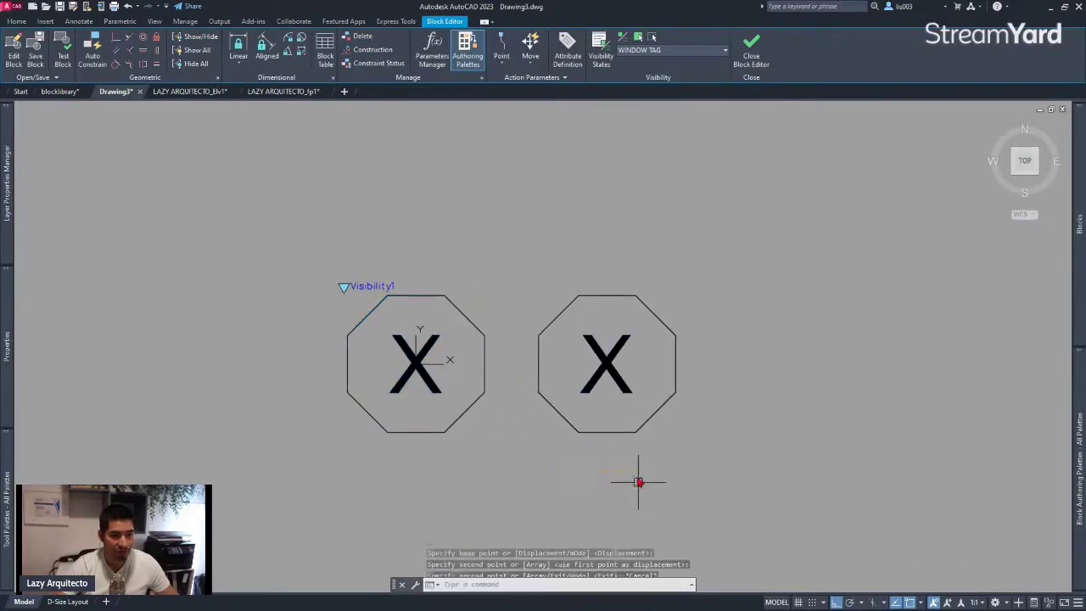
pyautogui.press('Escape')
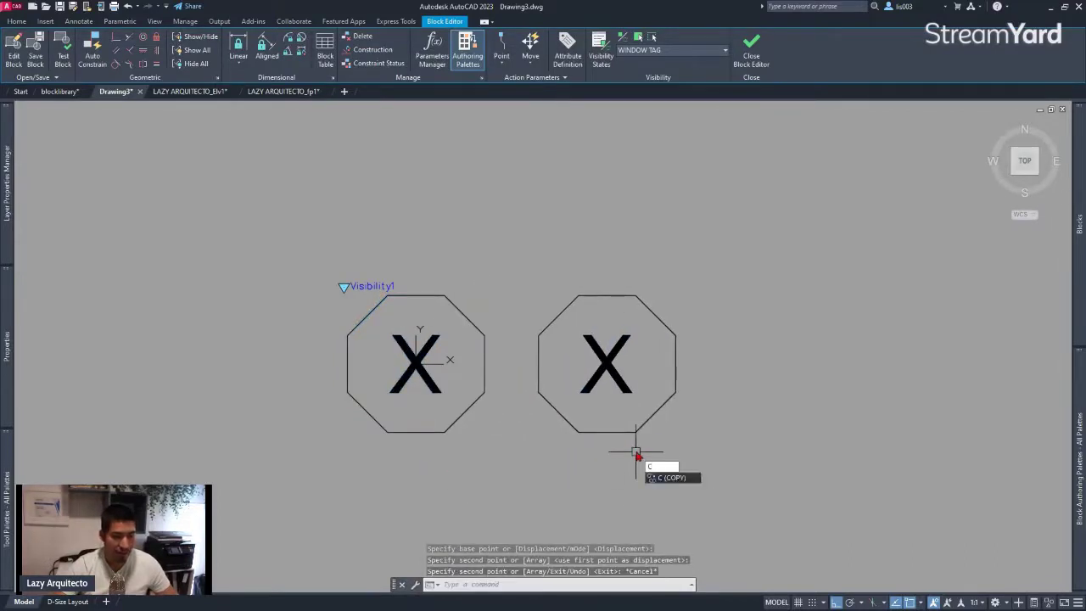
# - Draw a circle centred on the copied X, with its radius reaching the midpoint of the surrounding octagon's right side
pyautogui.write('Cl')
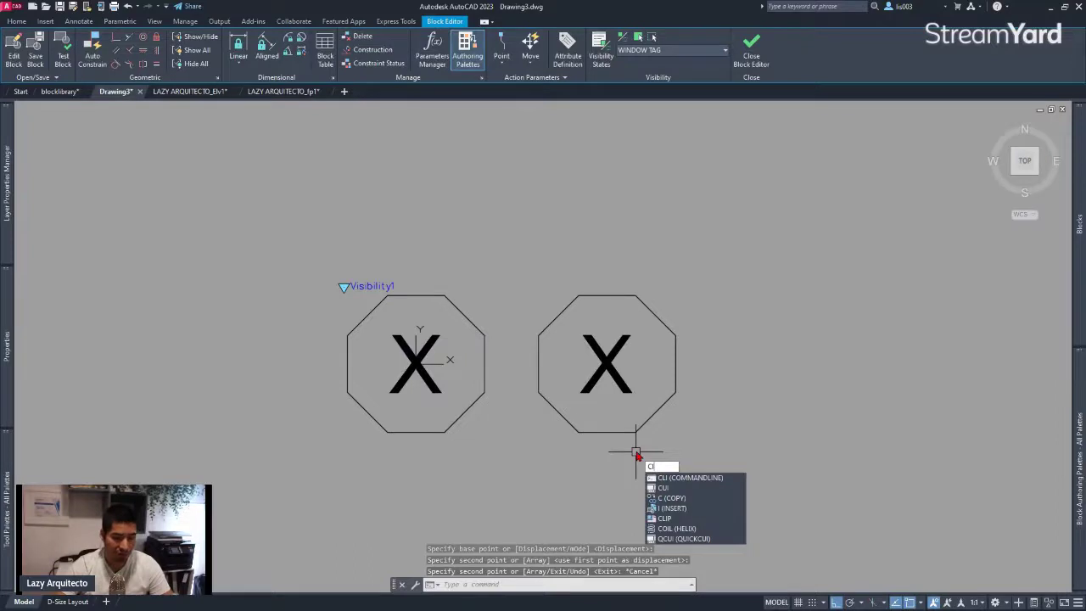
pyautogui.write('R')
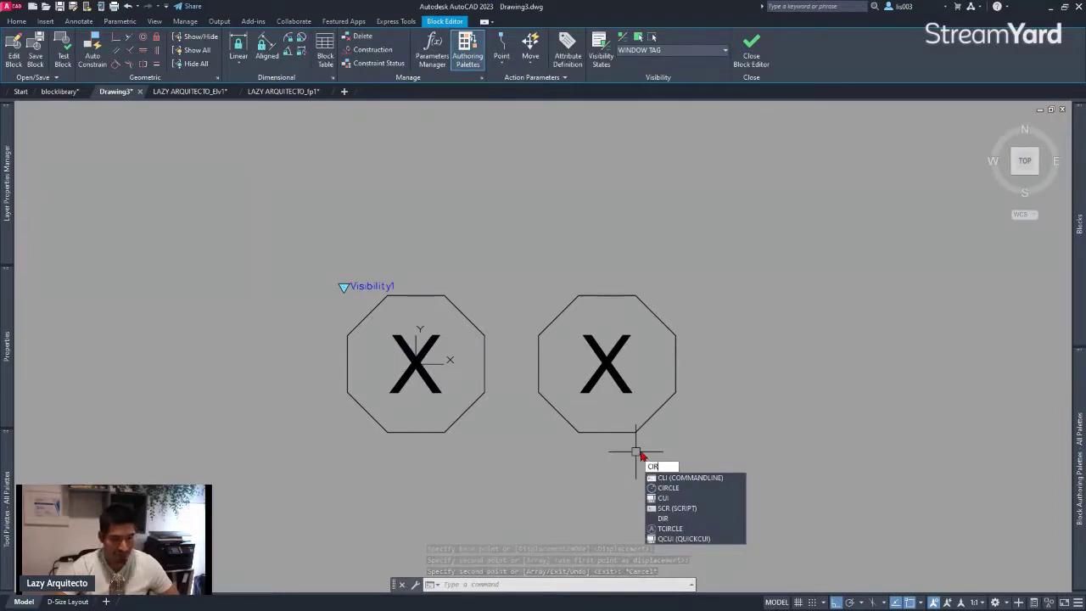
pyautogui.press('Return')
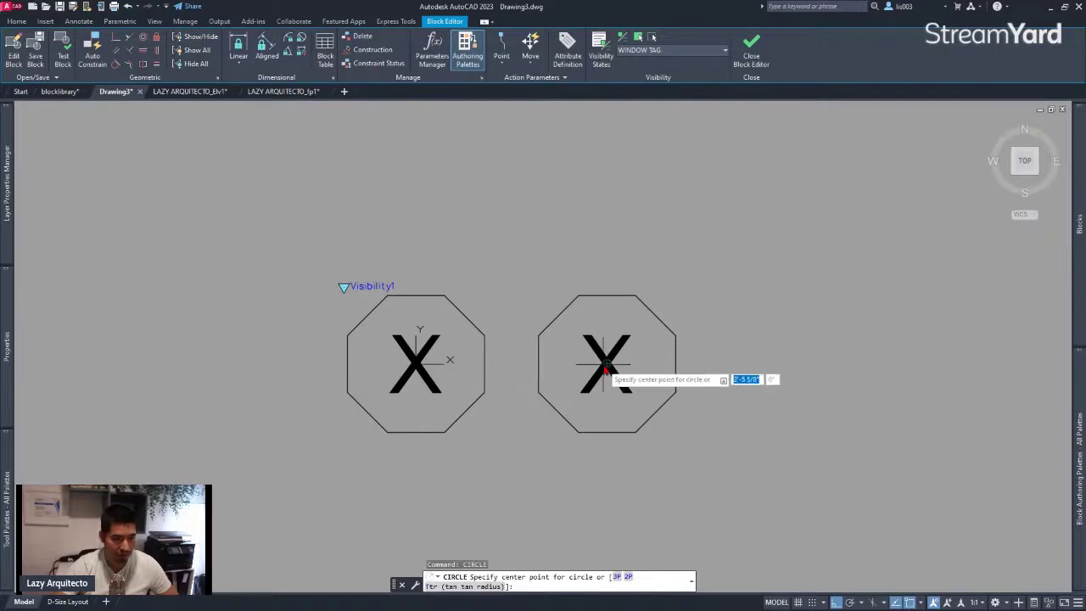
pyautogui.click(606, 365)
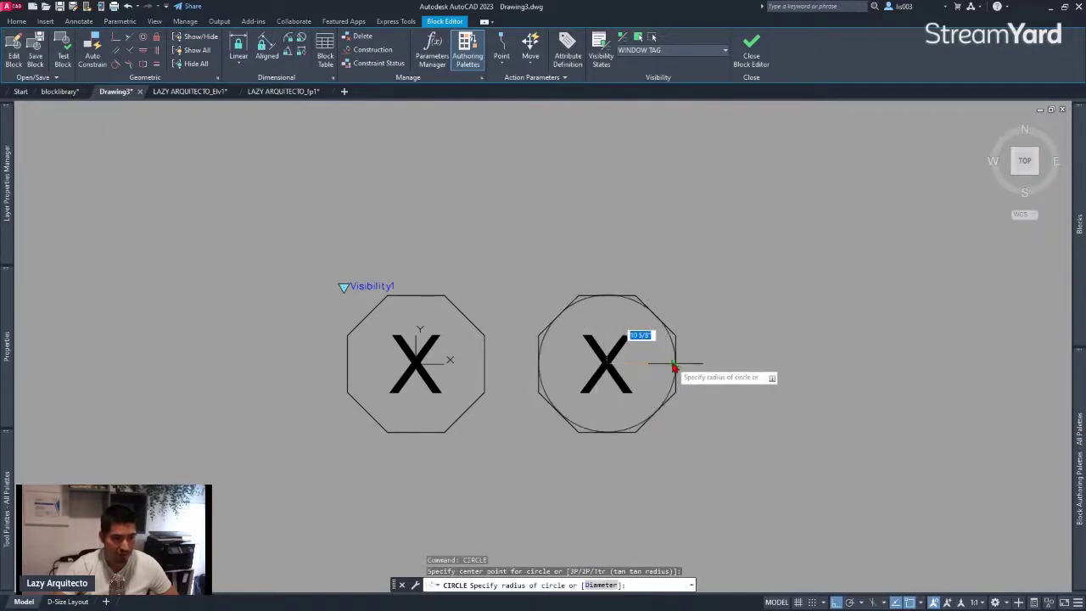
pyautogui.click(674, 367)
# - Delete the octagon outlines around the new circle, keeping the circle and its X
pyautogui.click(576, 298)
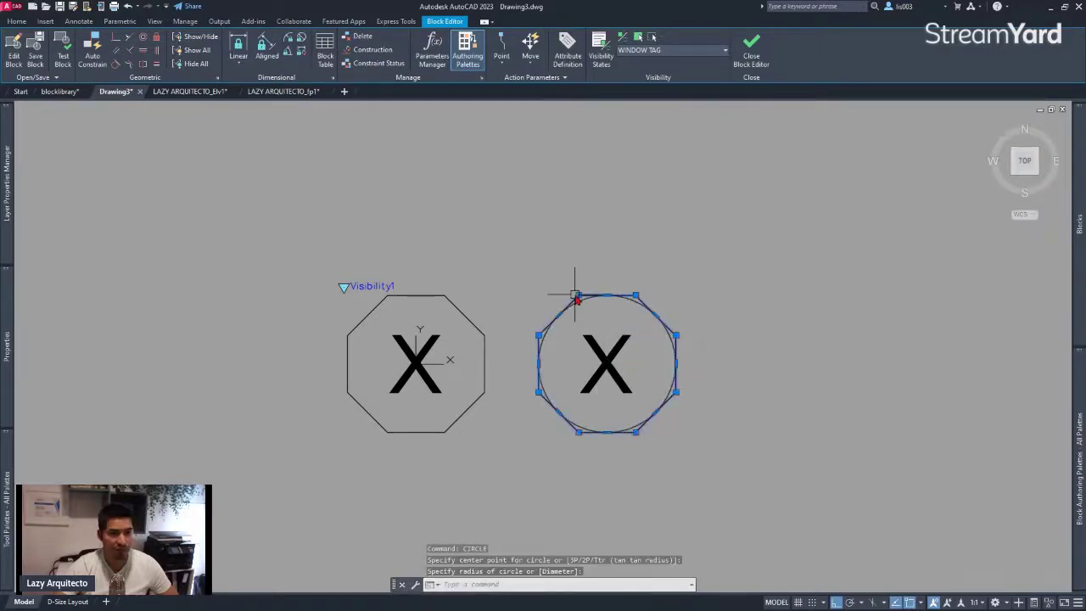
pyautogui.press('Delete')
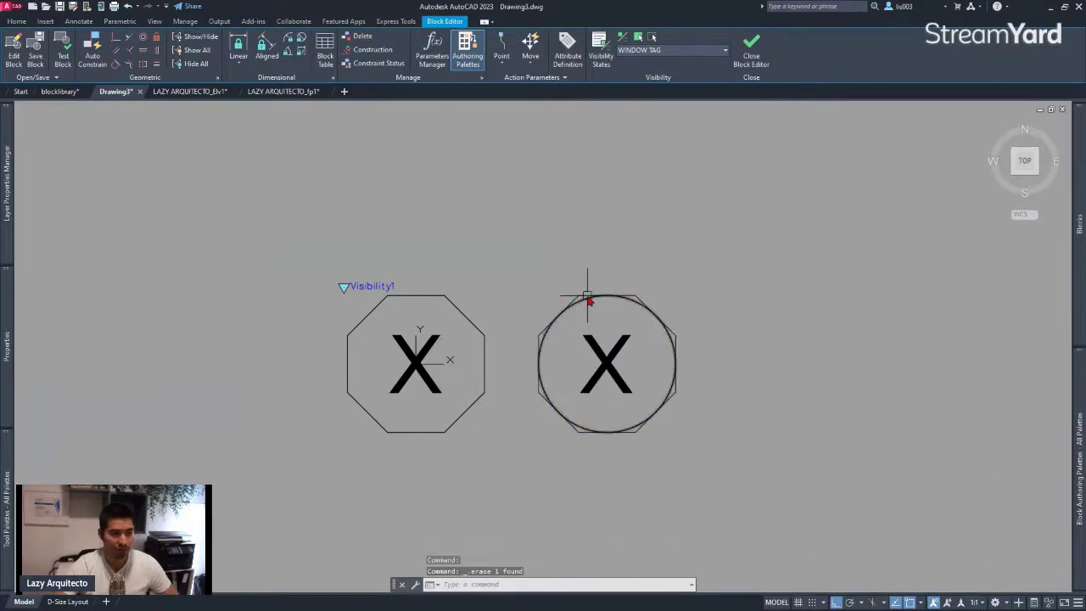
pyautogui.scroll(4, 587, 296)
pyautogui.scroll(4, 578, 301)
pyautogui.click(538, 286)
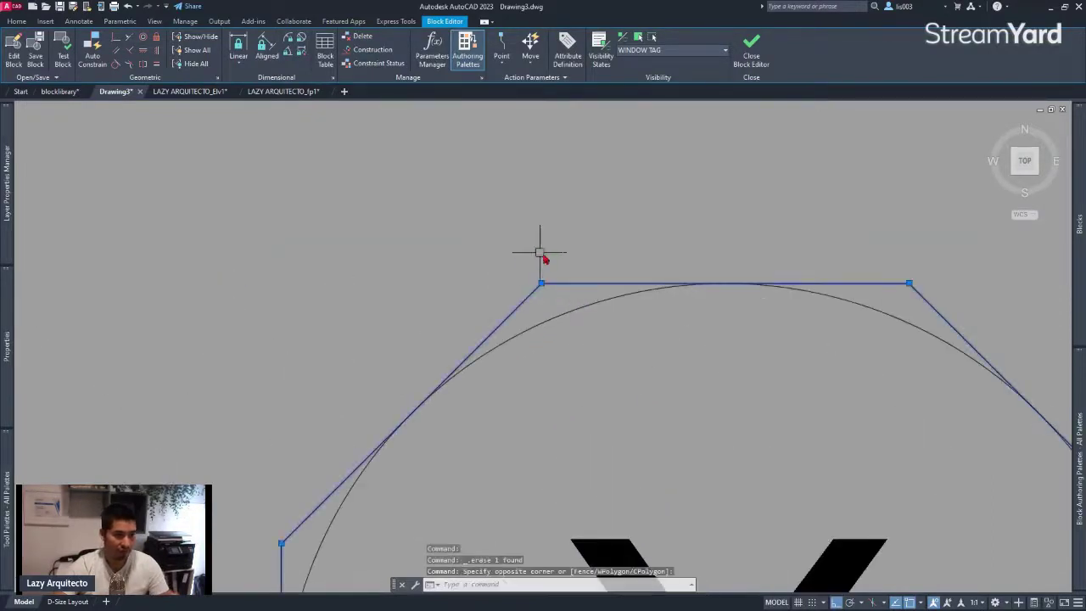
pyautogui.press('Delete')
pyautogui.scroll(-8, 650, 339)
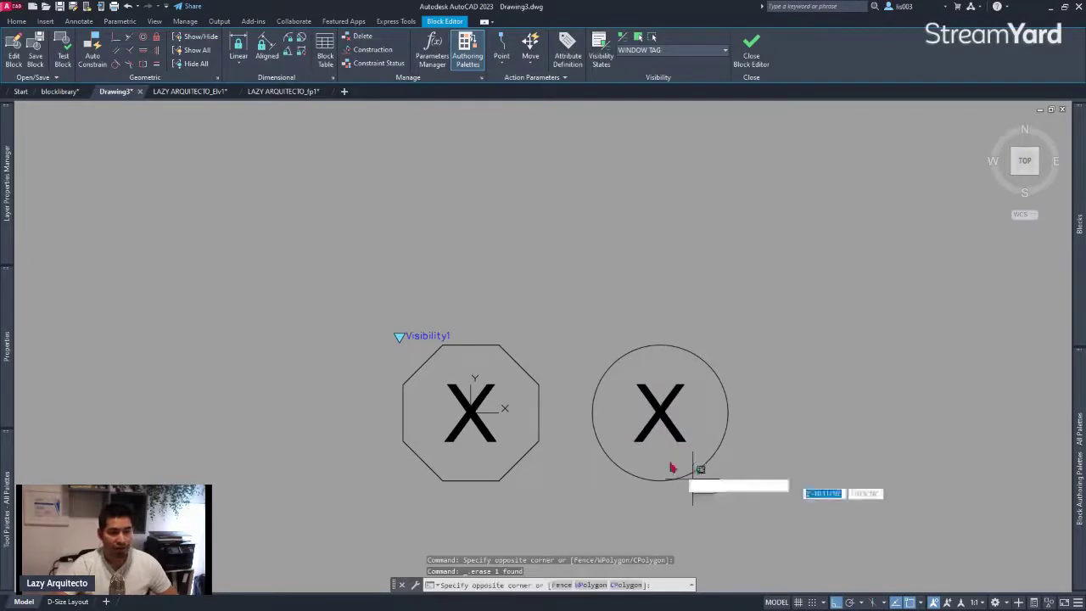
pyautogui.click(727, 496)
pyautogui.press('Escape')
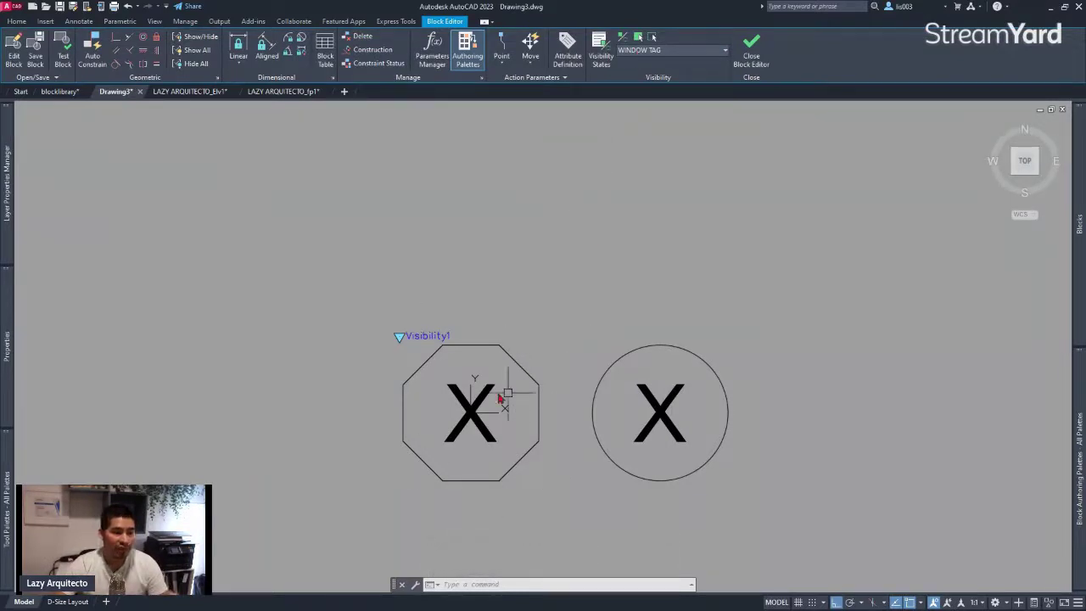
# - Make the circle and its X invisible in the current WINDOW TAG visibility state
pyautogui.click(573, 321)
pyautogui.click(782, 508)
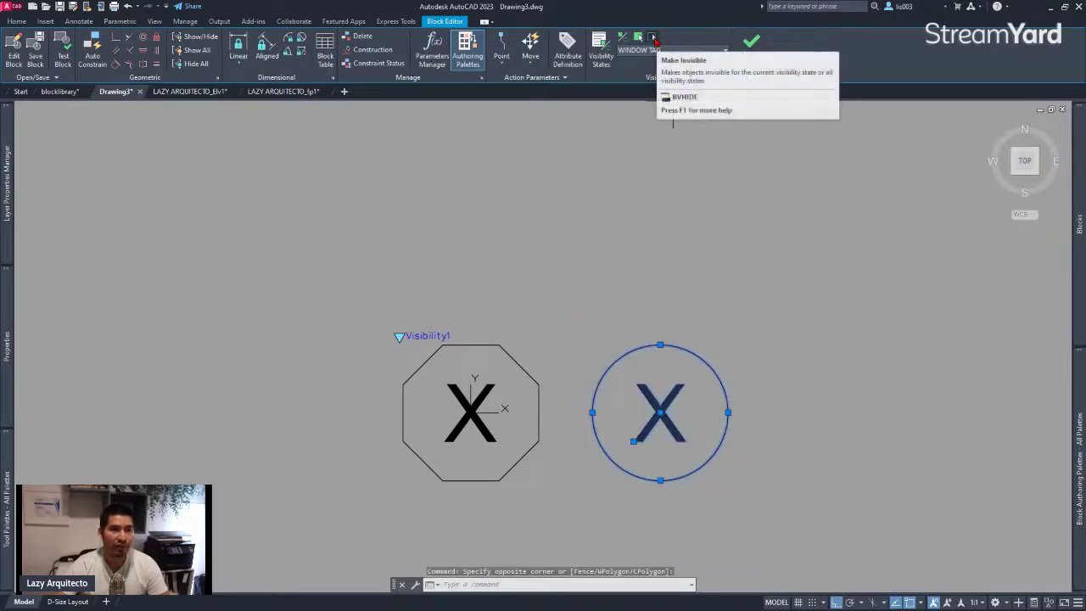
pyautogui.click(653, 39)
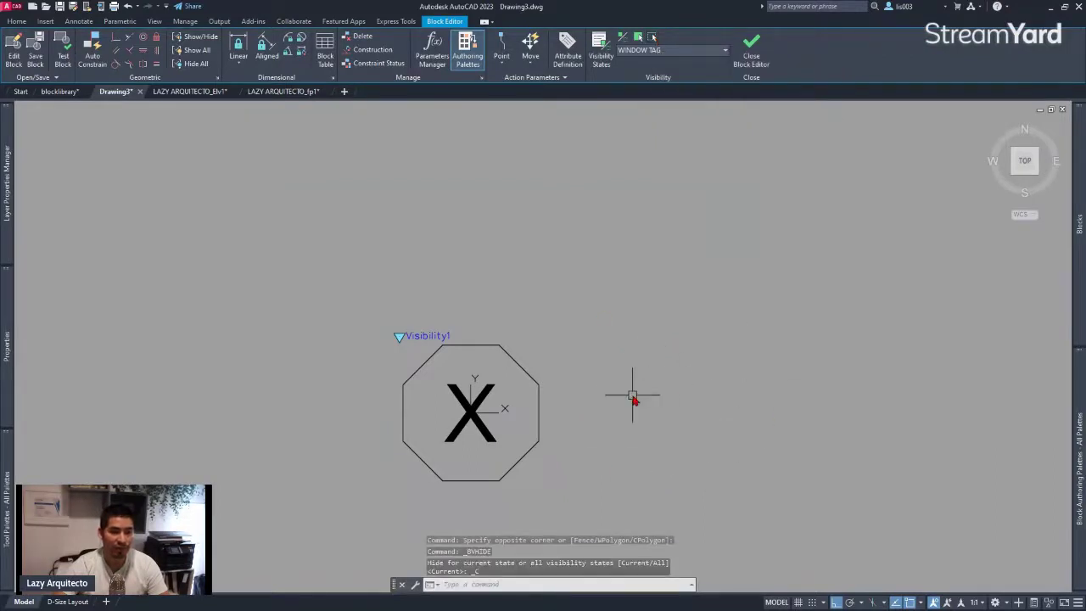
# - Switch to the DOOR TAG visibility state and draw a reference line from the octagonal tag's centre out past its lower-left side
pyautogui.click(659, 54)
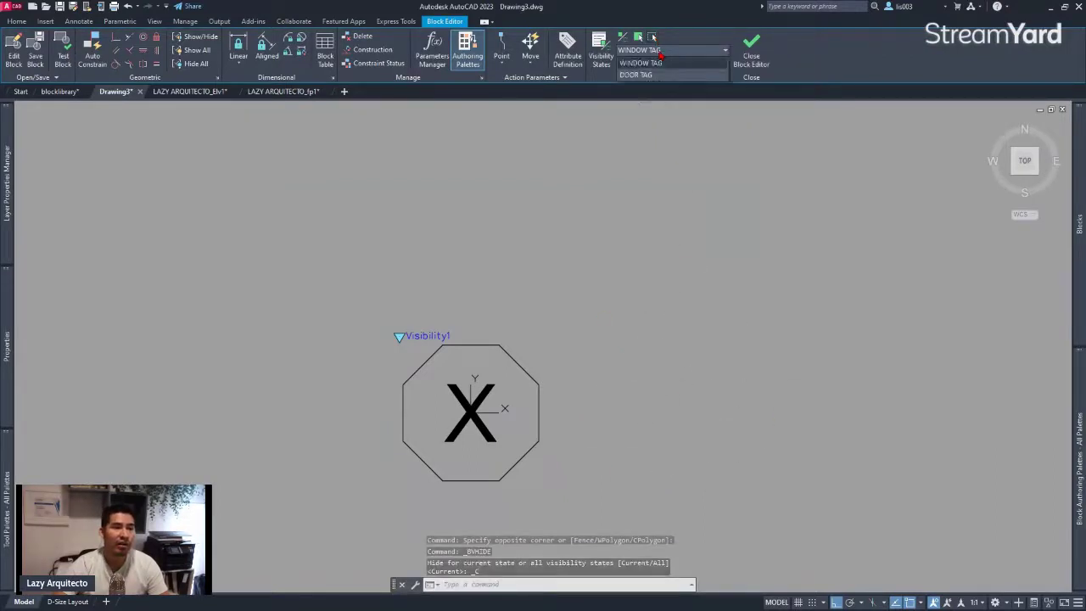
pyautogui.click(635, 75)
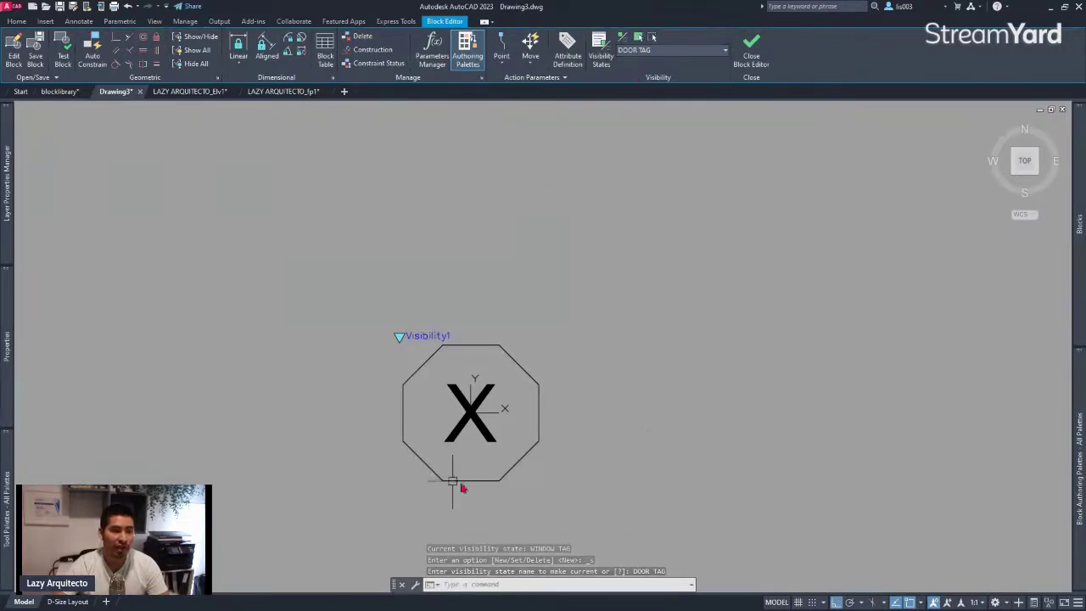
pyautogui.click(338, 345)
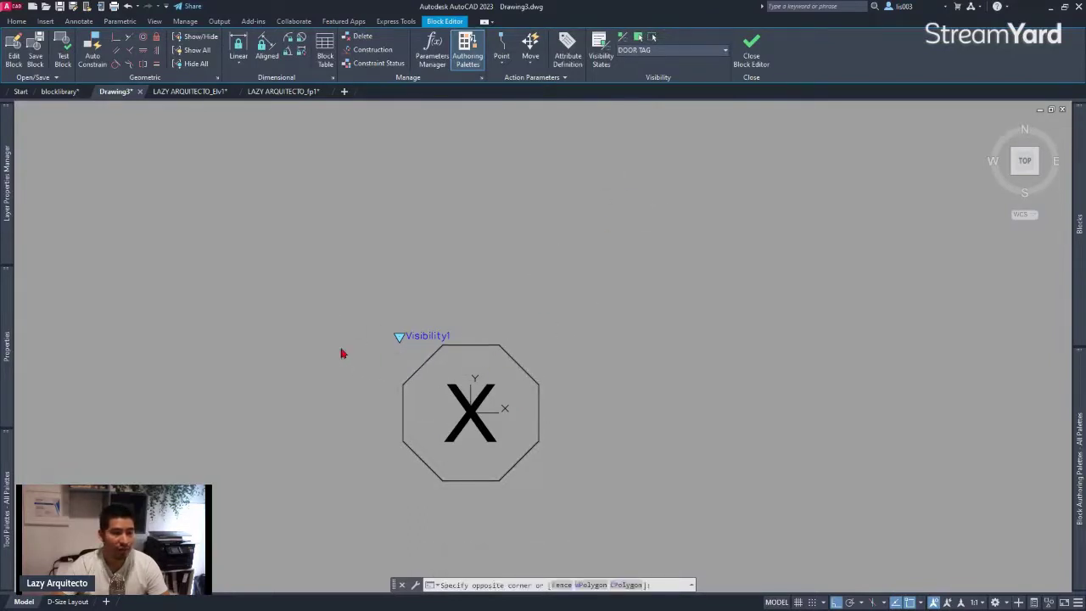
pyautogui.click(647, 558)
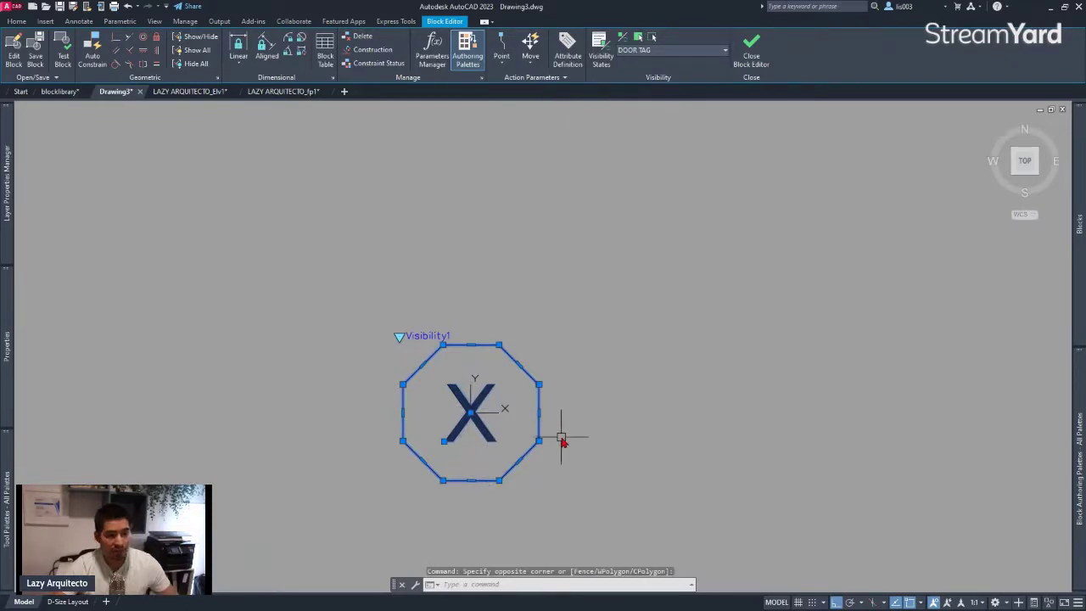
pyautogui.press('Escape')
pyautogui.write('l')
pyautogui.press('Return')
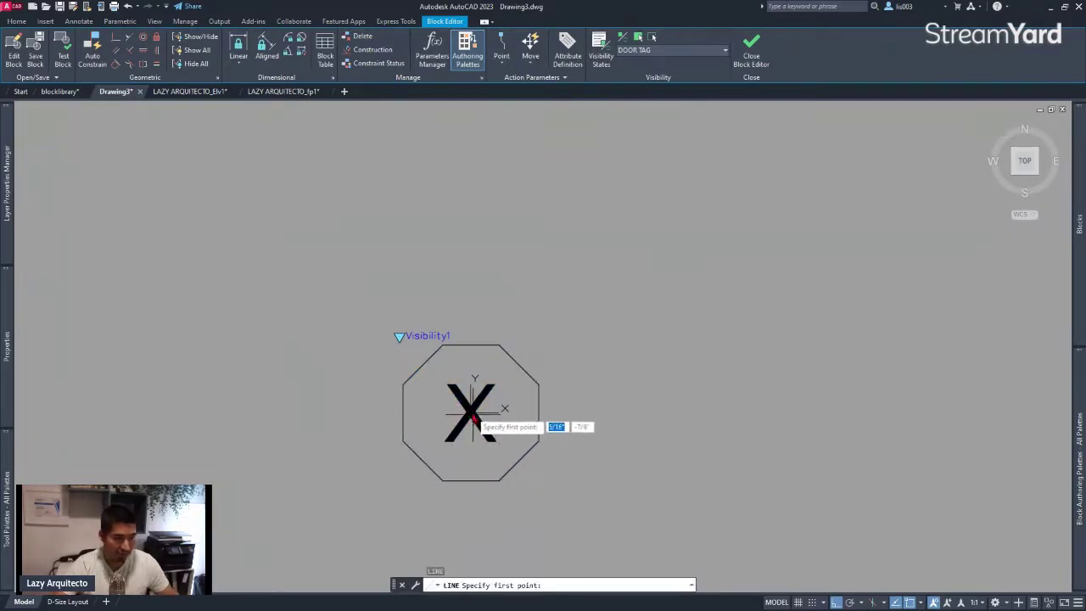
pyautogui.click(472, 416)
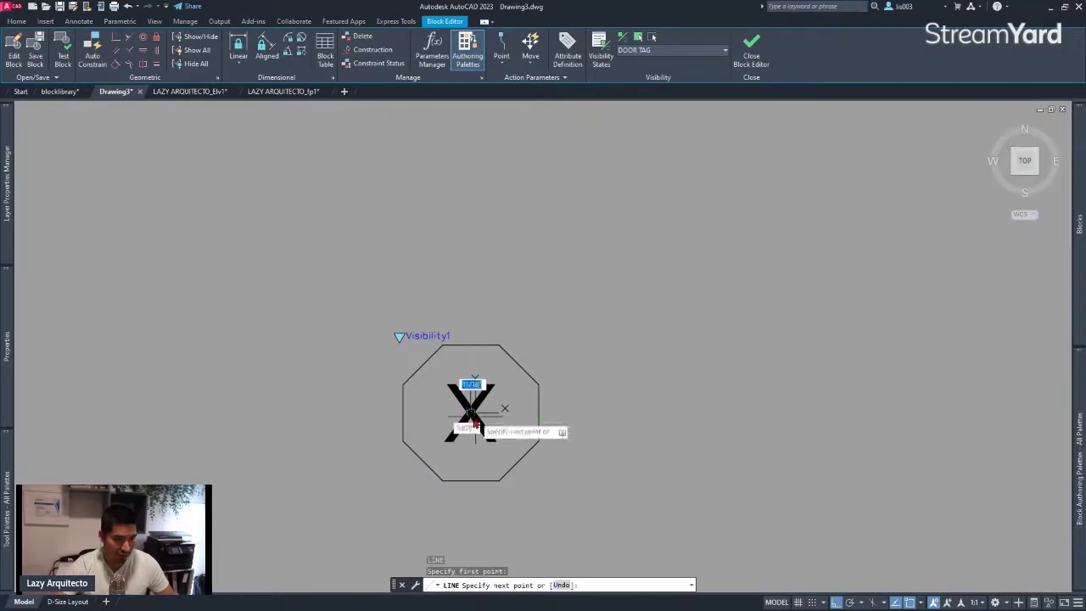
pyautogui.click(250, 527)
pyautogui.press('Escape')
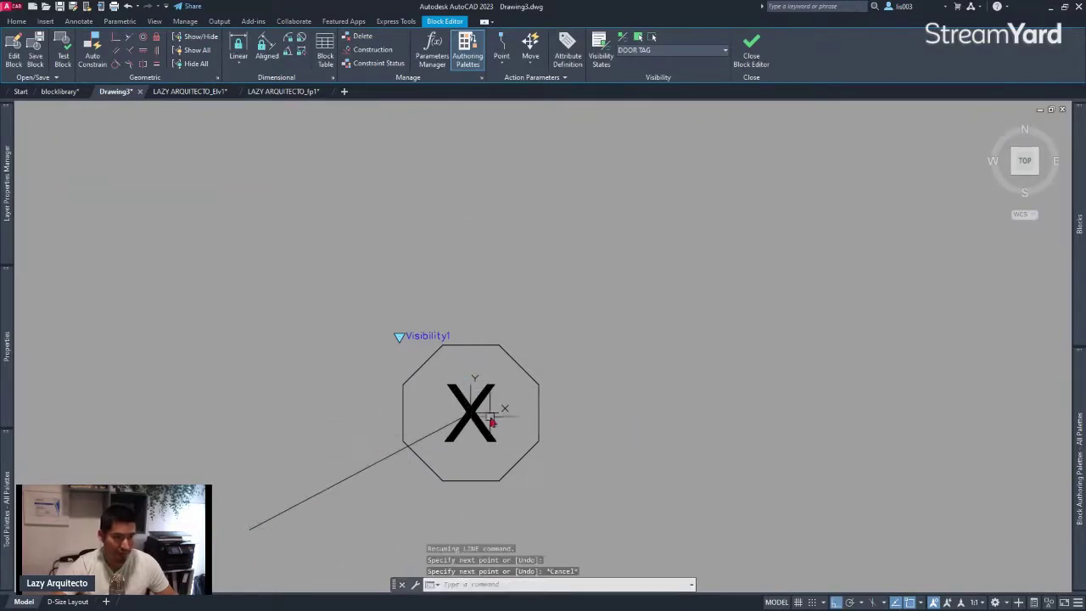
# - Make the octagon and its X invisible in the DOOR TAG visibility state
pyautogui.click(356, 339)
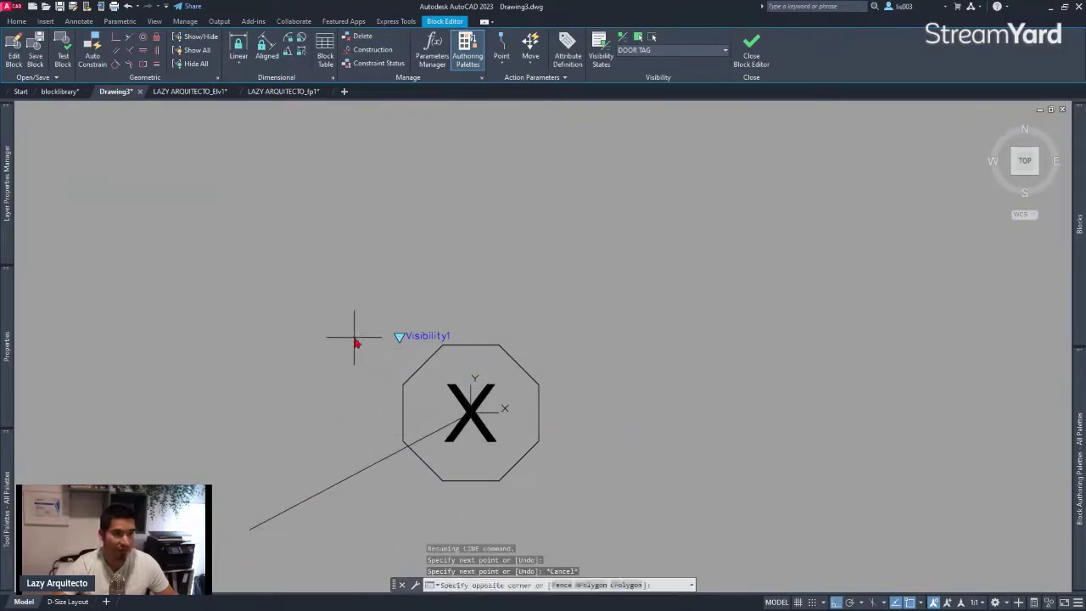
pyautogui.click(596, 497)
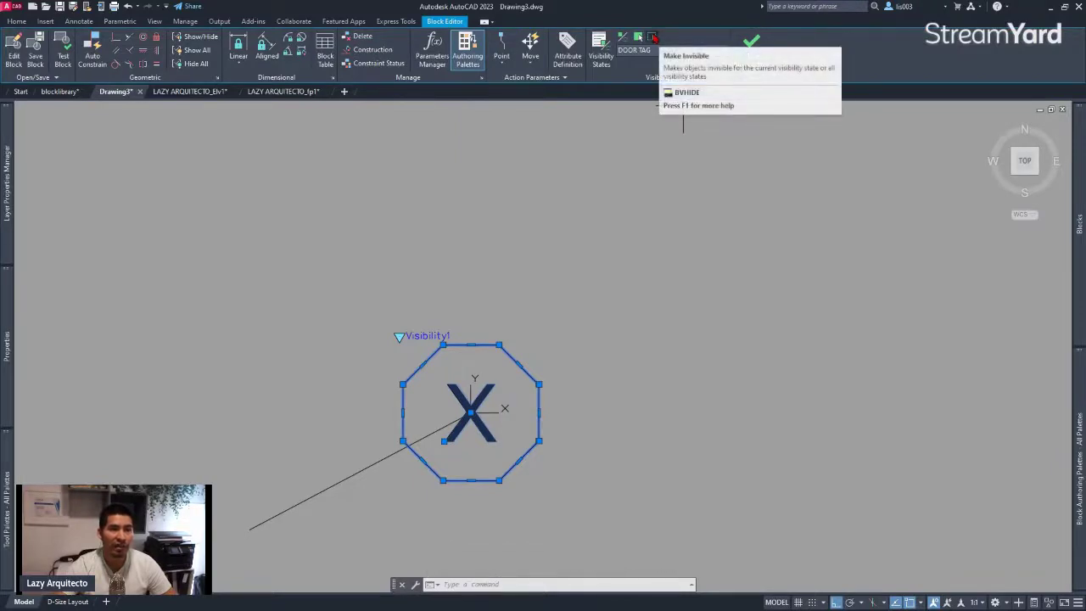
pyautogui.click(652, 38)
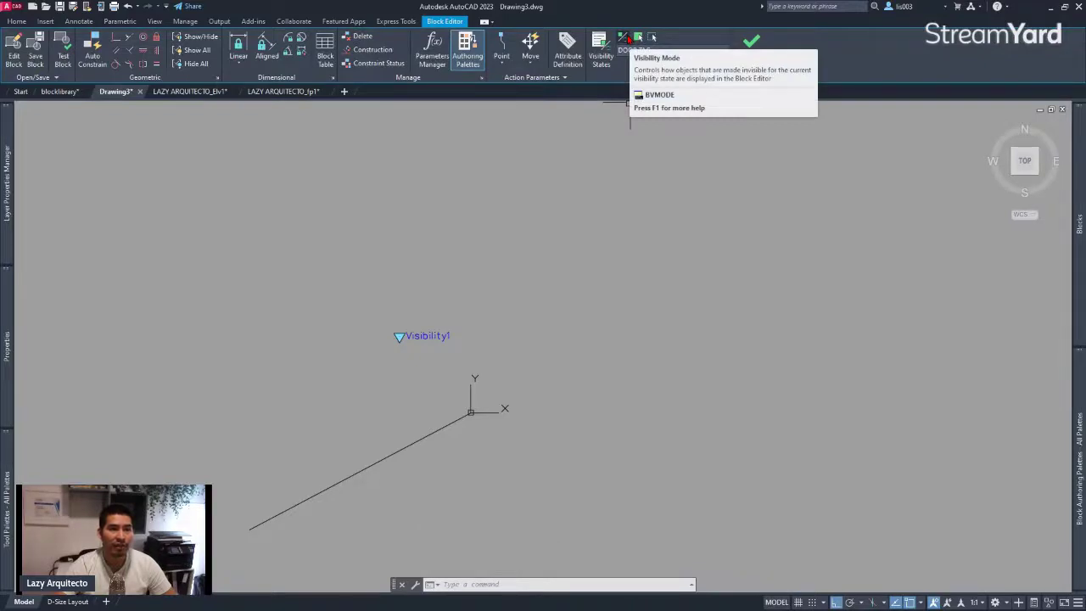
# - Display the hidden objects dimmed with Visibility Mode and make the circle and its X visible in the DOOR TAG state
pyautogui.click(628, 38)
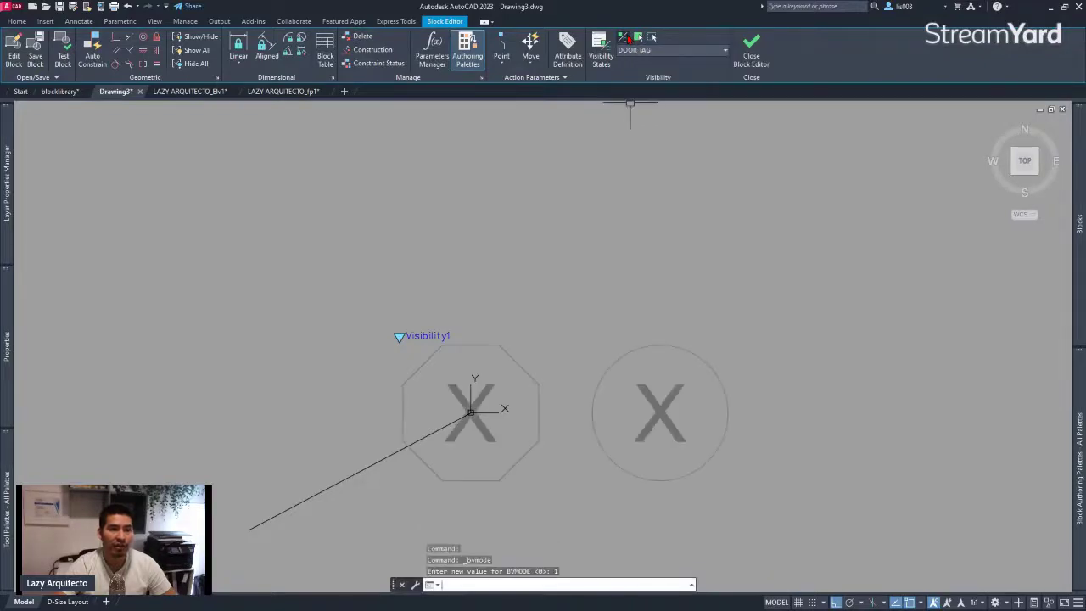
pyautogui.click(570, 335)
pyautogui.click(776, 535)
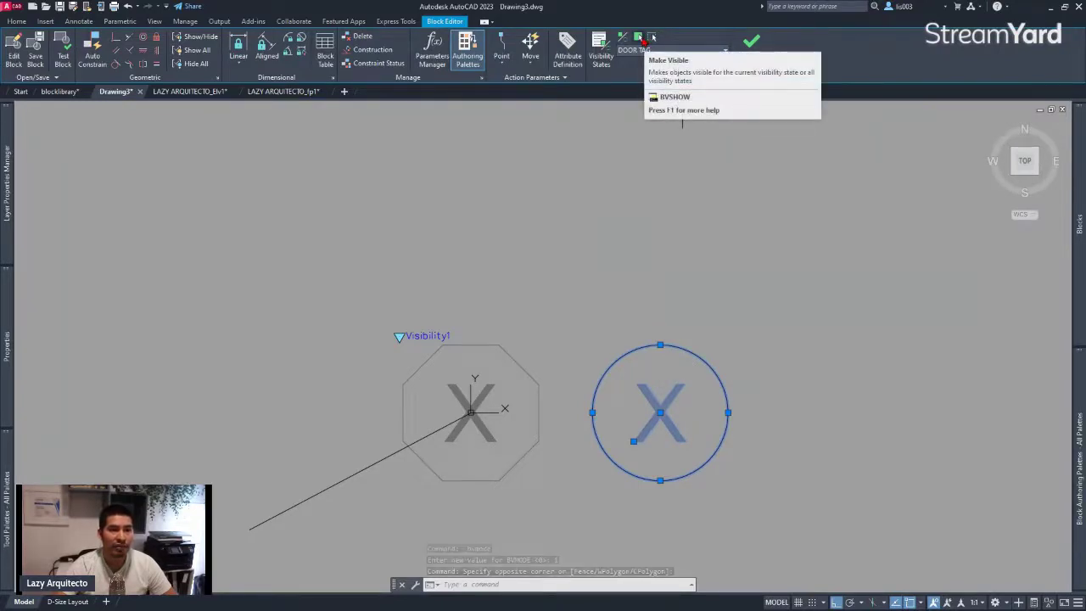
pyautogui.click(643, 41)
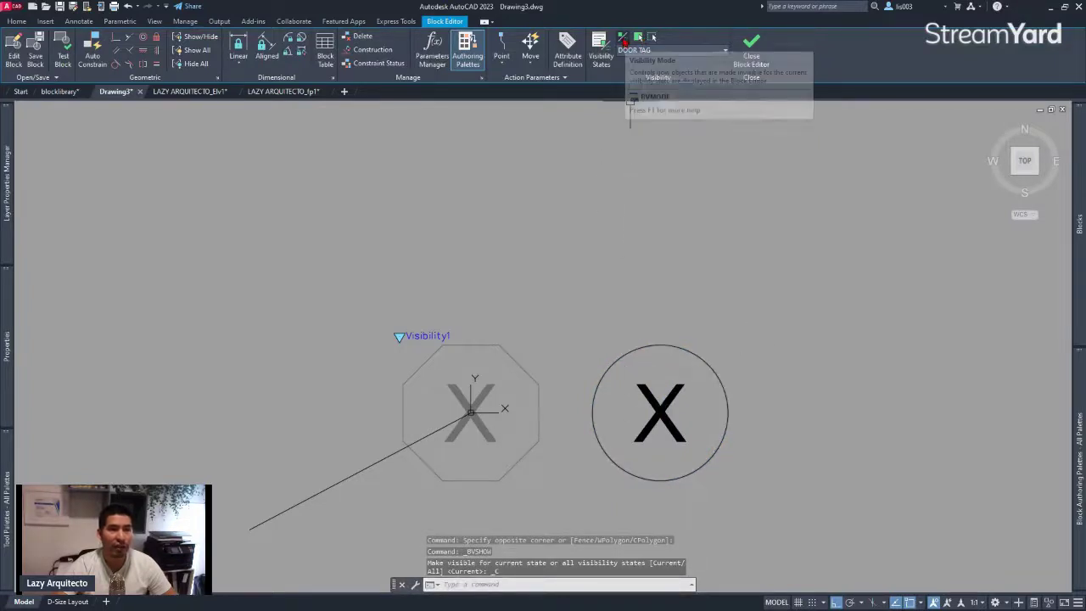
# - Turn off the dimmed display of hidden objects and move the circle with its X from its centre to the block origin
pyautogui.click(625, 40)
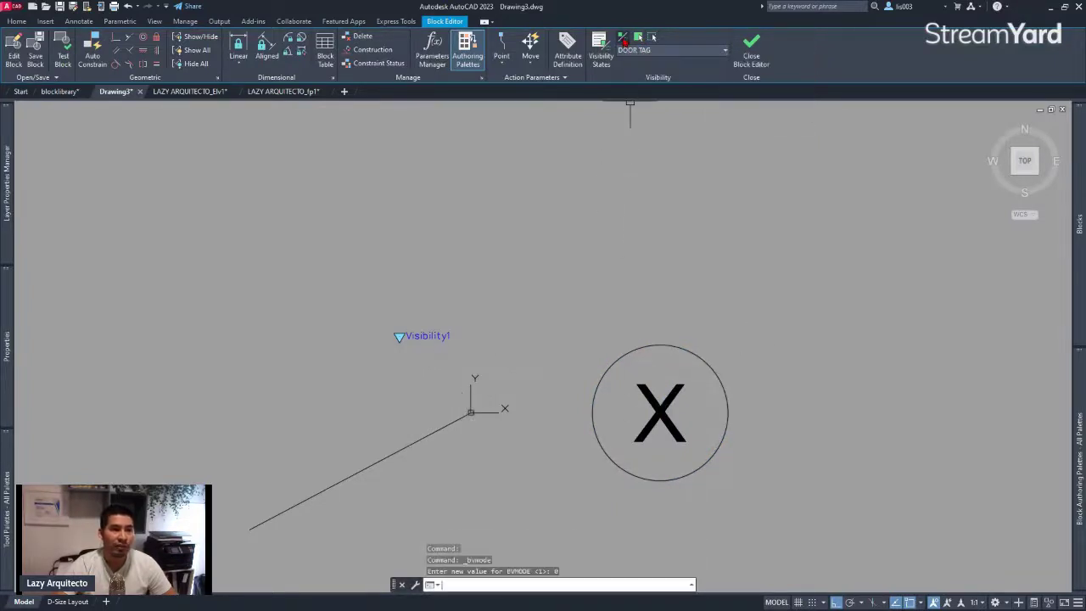
pyautogui.click(583, 332)
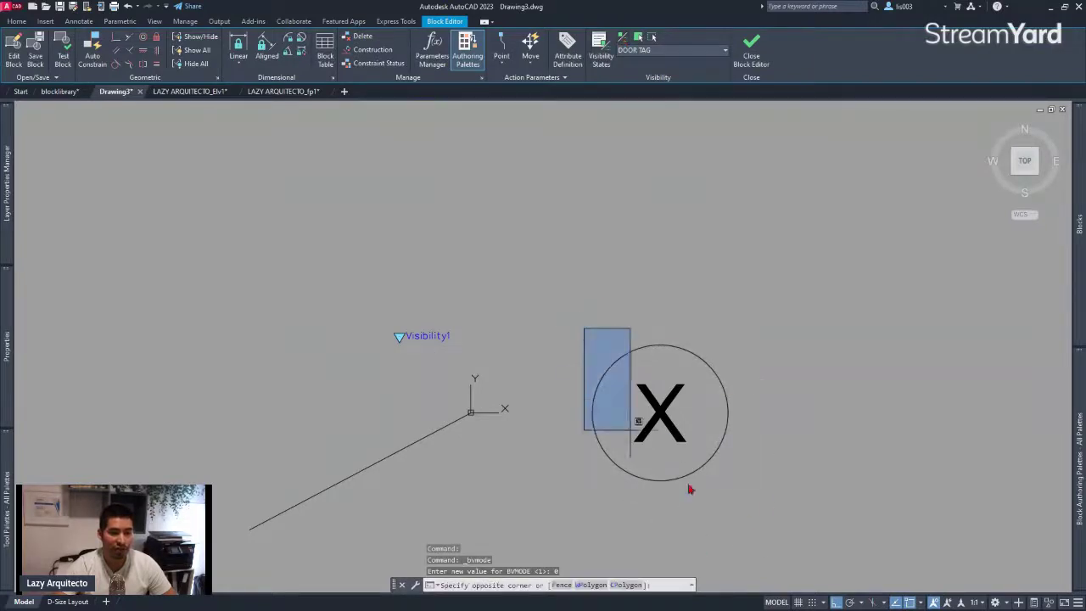
pyautogui.click(795, 552)
pyautogui.write('M')
pyautogui.press('Return')
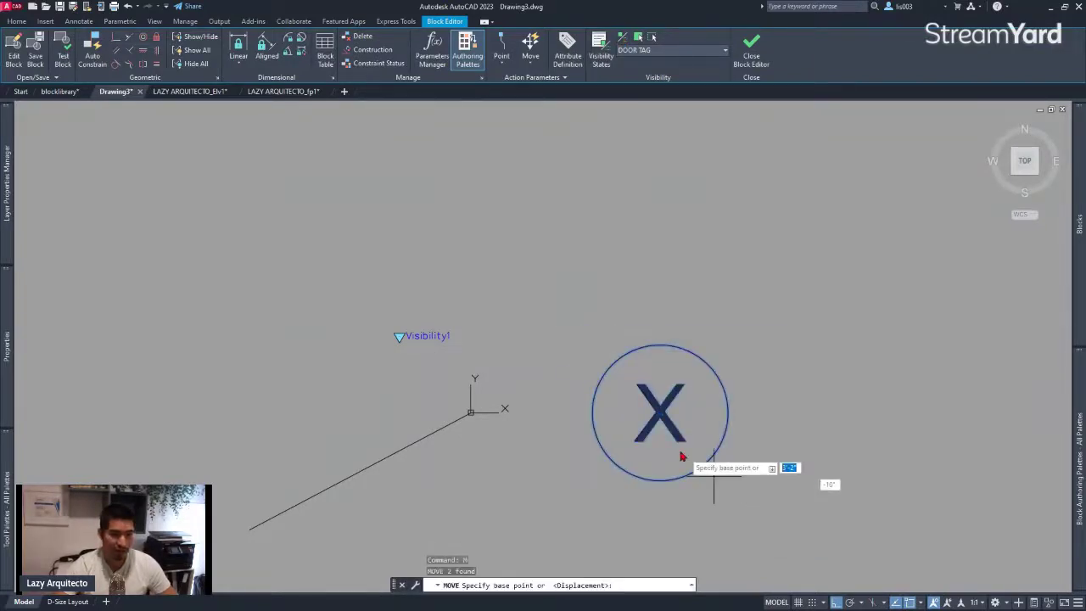
pyautogui.click(660, 414)
pyautogui.click(471, 413)
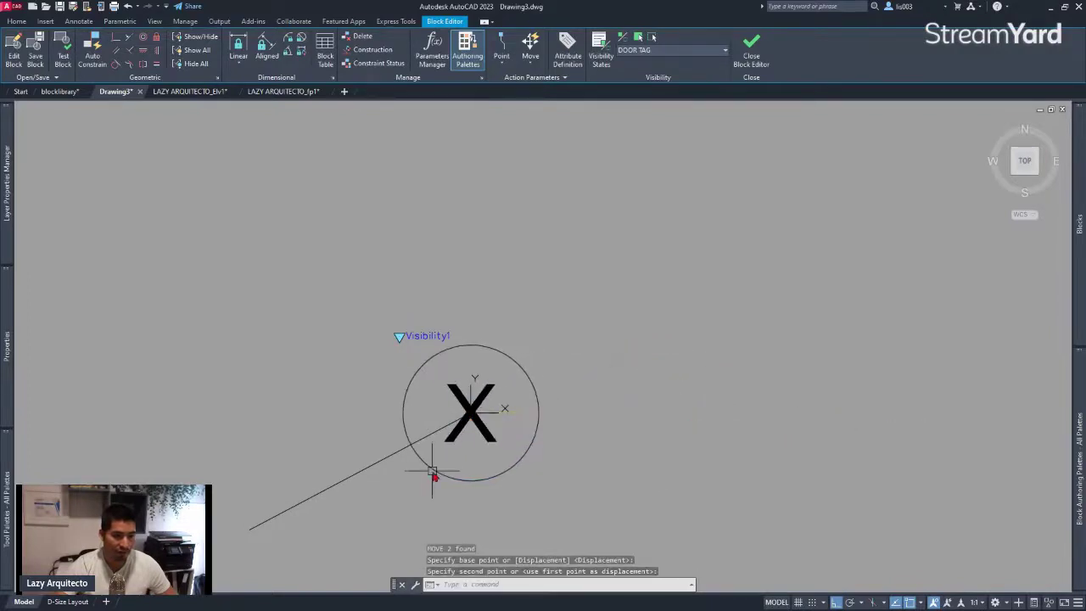
# - Delete the diagonal reference line and close the Block Editor, saving the changes to WINDOW-TAG
pyautogui.click(376, 501)
pyautogui.click(322, 445)
pyautogui.press('Delete')
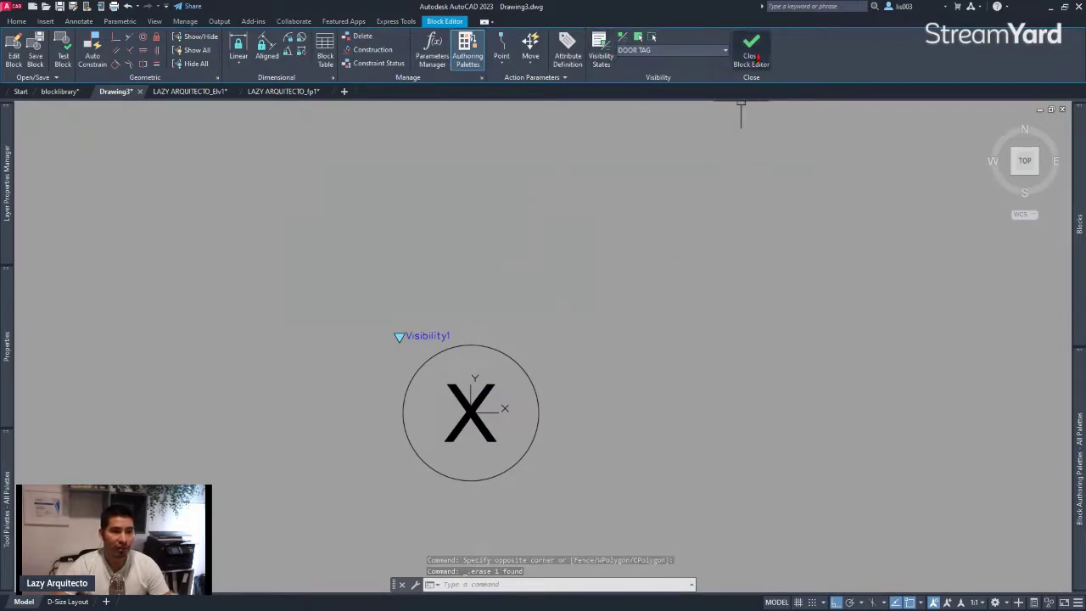
pyautogui.click(752, 53)
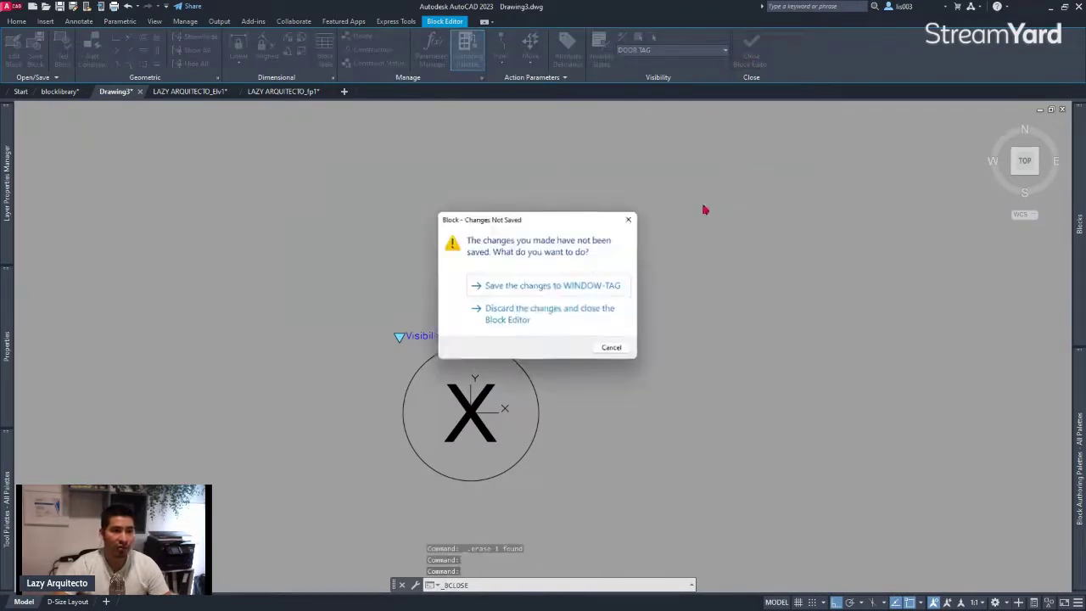
pyautogui.click(514, 286)
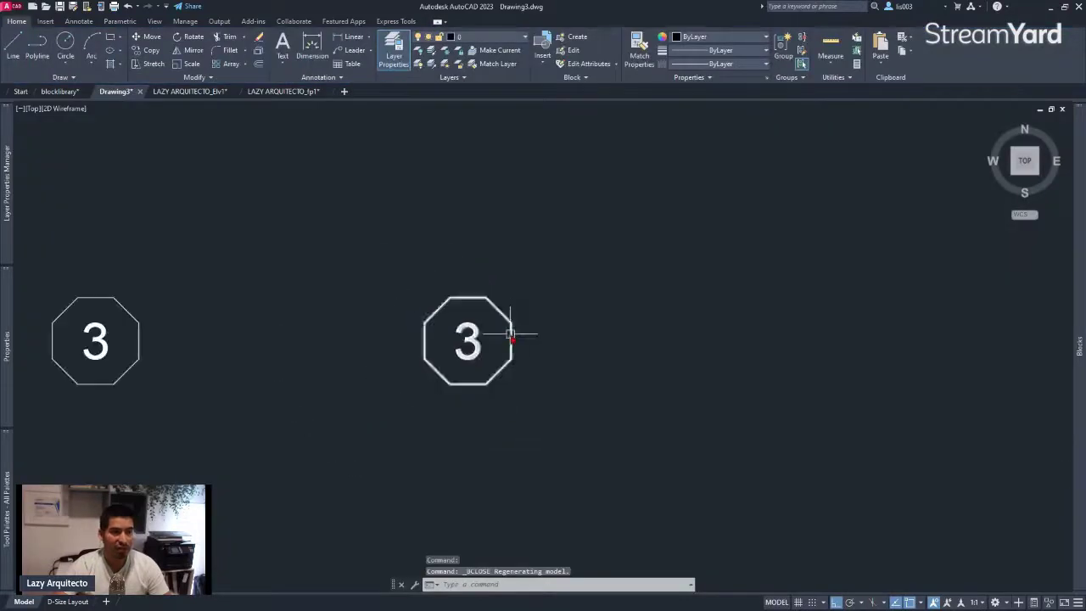
# - Switch the rightmost tag block in the drawing to its DOOR TAG visibility state and deselect it
pyautogui.click(495, 312)
pyautogui.scroll(-2, 438, 388)
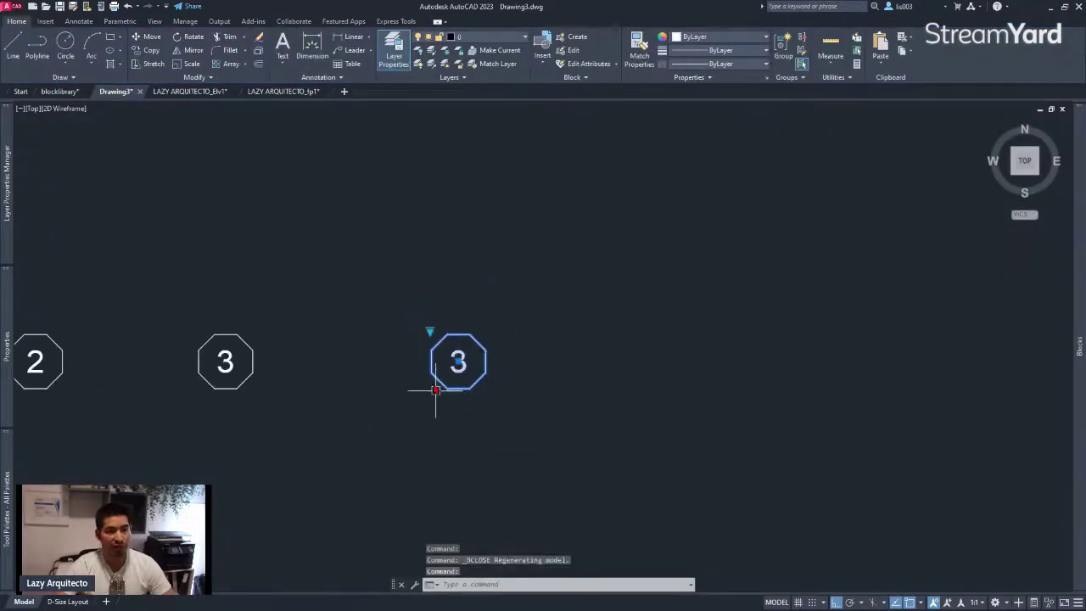
pyautogui.scroll(4, 435, 391)
pyautogui.scroll(-1, 435, 332)
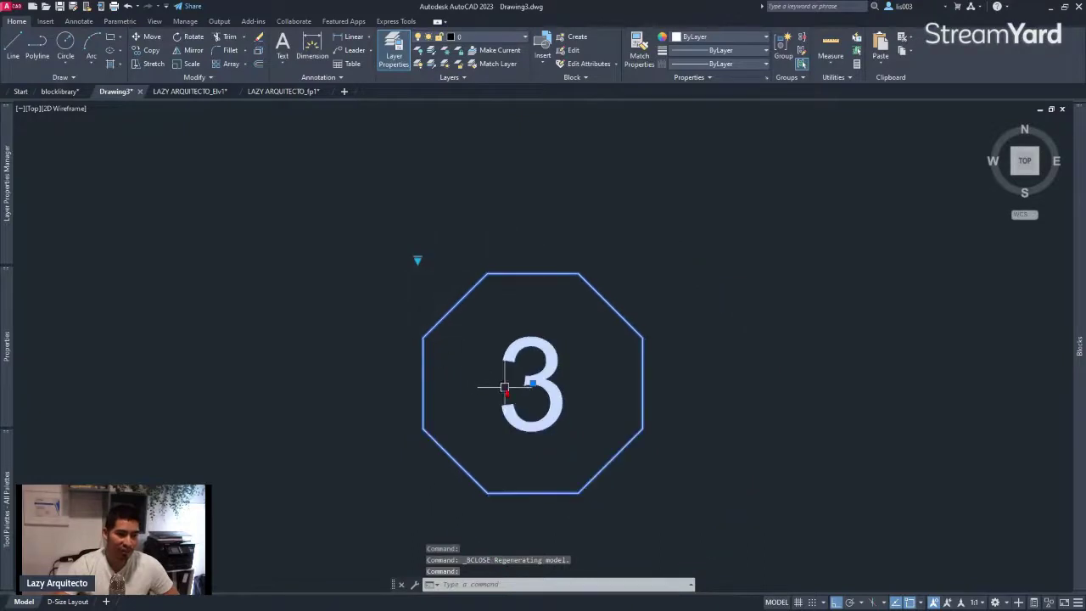
pyautogui.scroll(2, 505, 388)
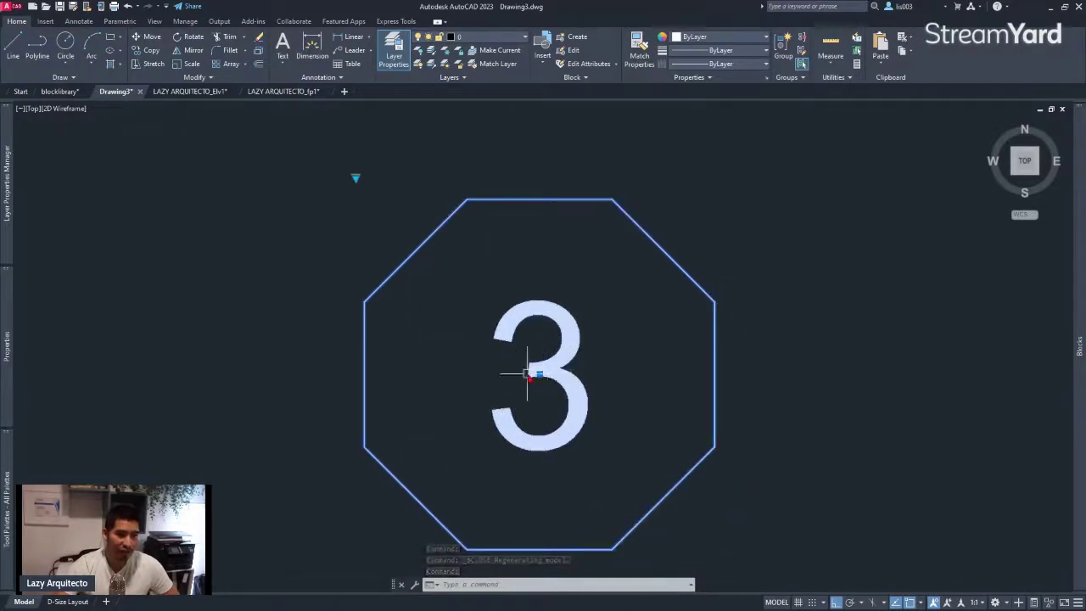
pyautogui.scroll(-2, 530, 375)
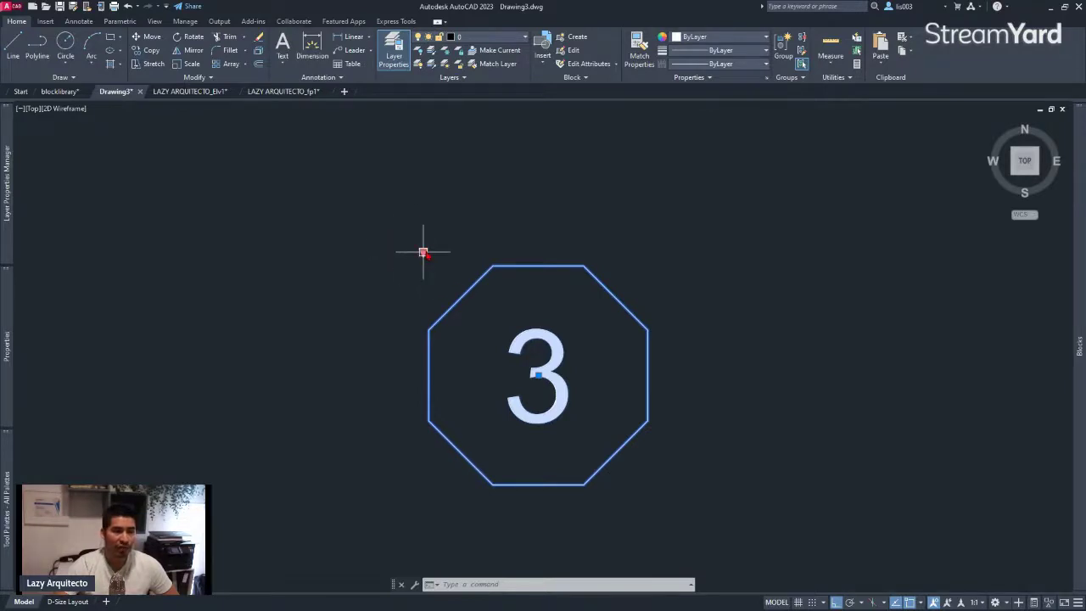
pyautogui.click(422, 252)
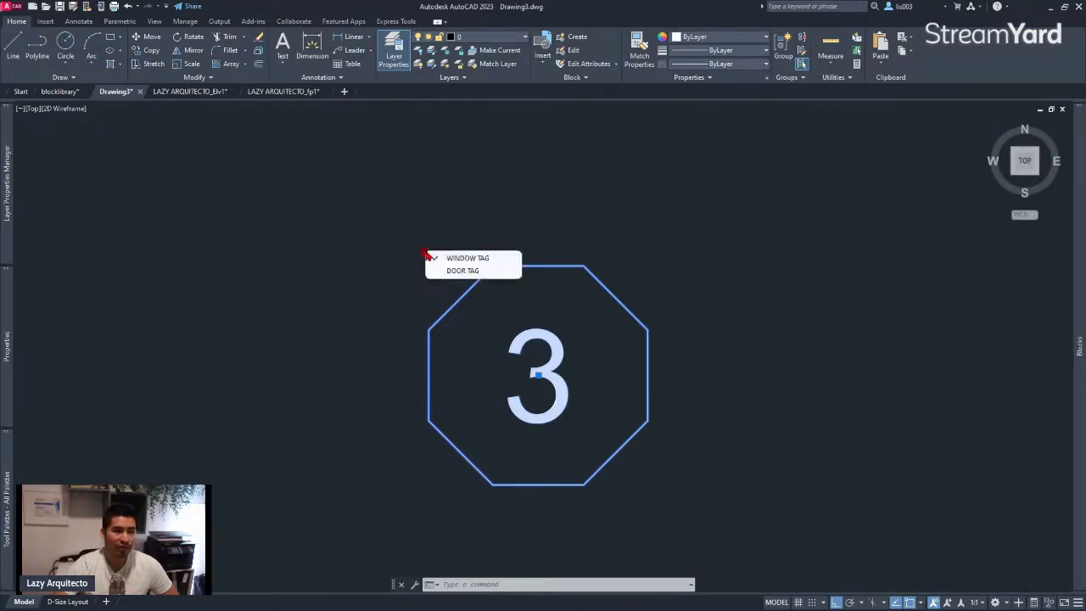
pyautogui.click(462, 270)
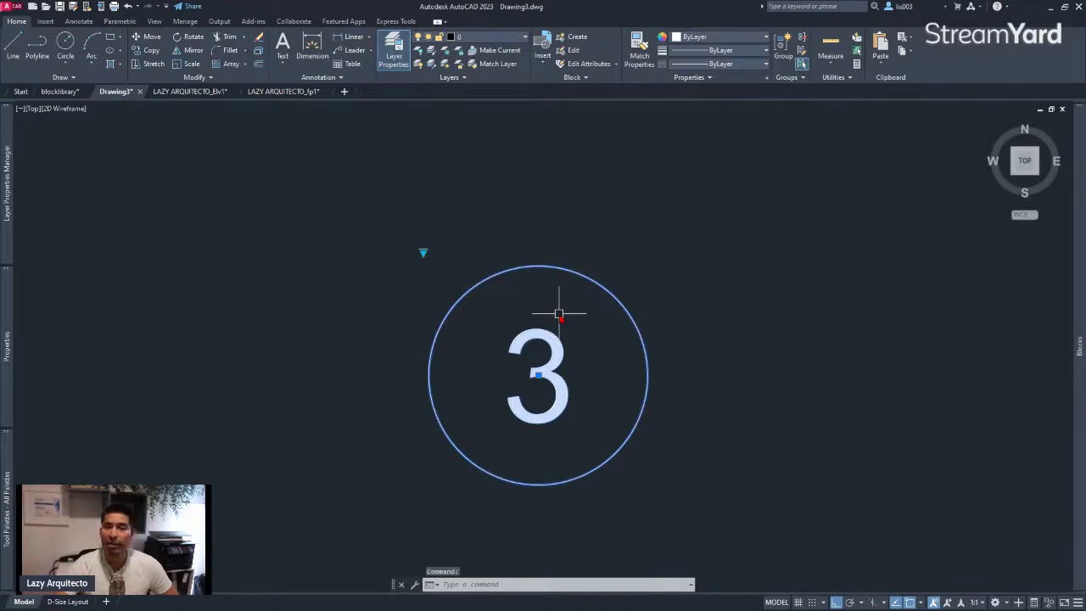
pyautogui.scroll(-2, 472, 366)
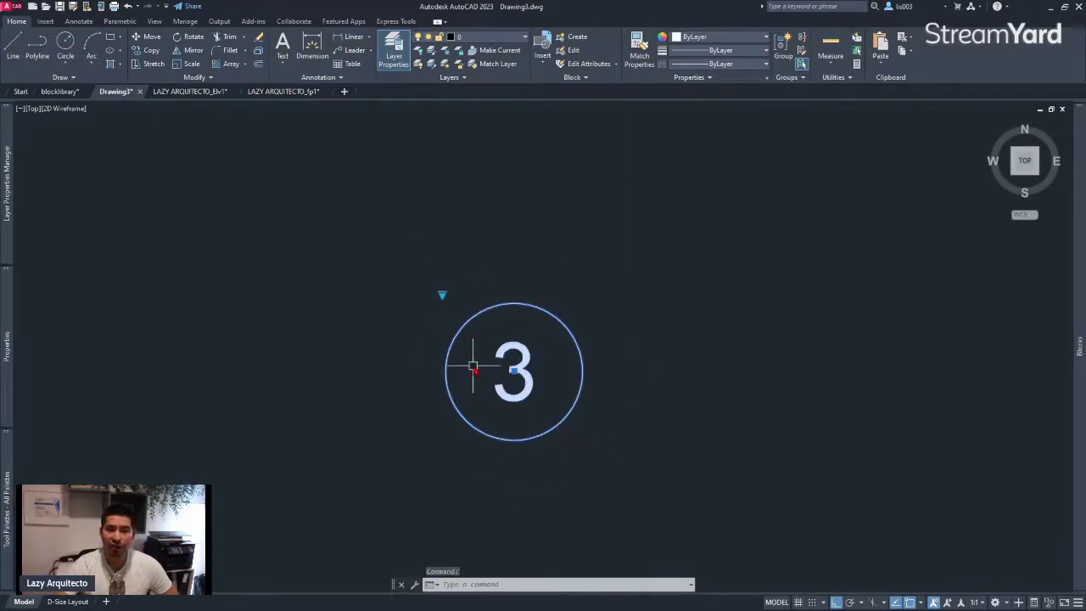
pyautogui.press('Escape')
# - Look over the tag row and the yellow topic headings down to WHERE CAN I DOWNLOAD AUTOCAD BLOCKS?
pyautogui.scroll(-4, 492, 444)
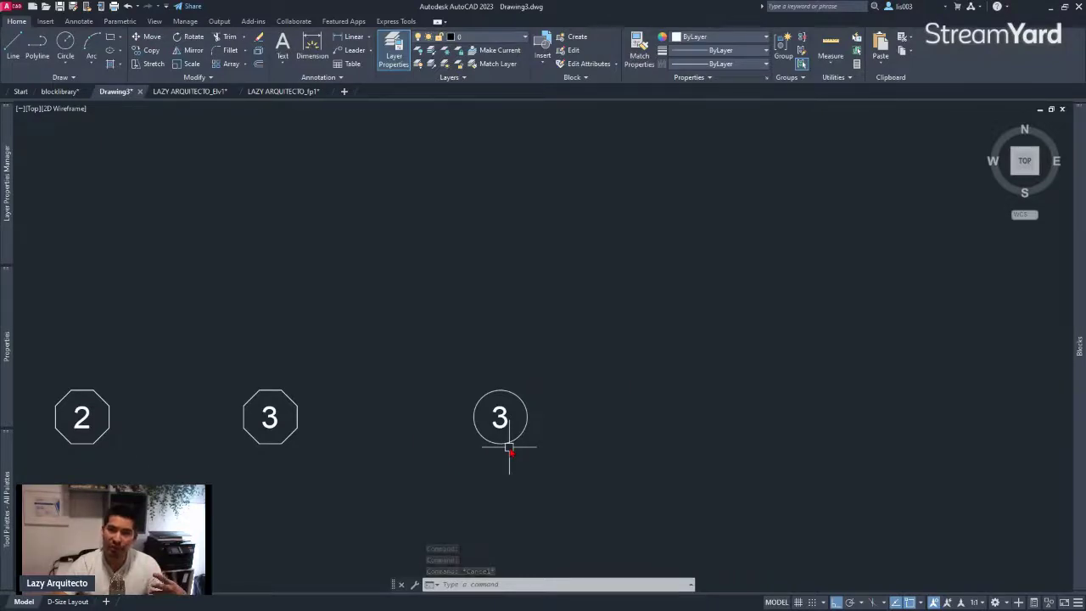
pyautogui.scroll(-5, 472, 399)
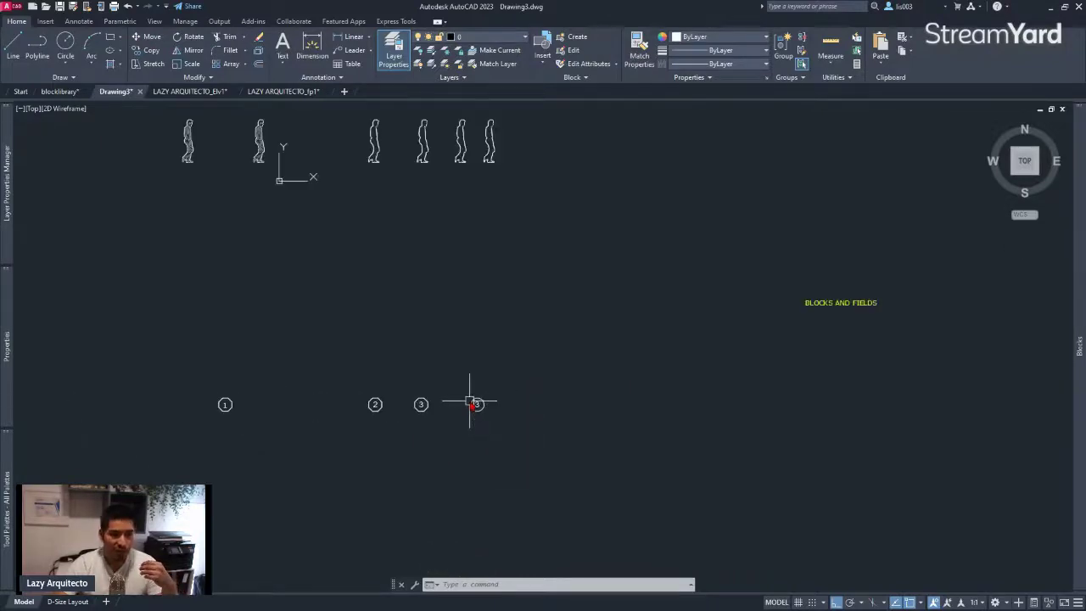
pyautogui.scroll(-3, 500, 356)
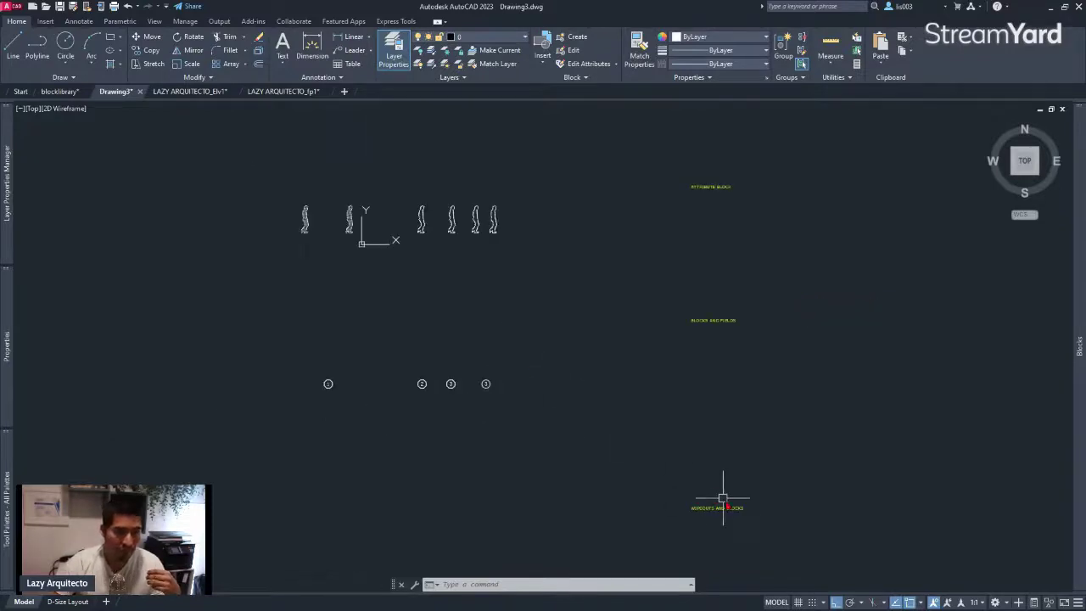
pyautogui.scroll(5, 738, 518)
pyautogui.scroll(-3, 666, 509)
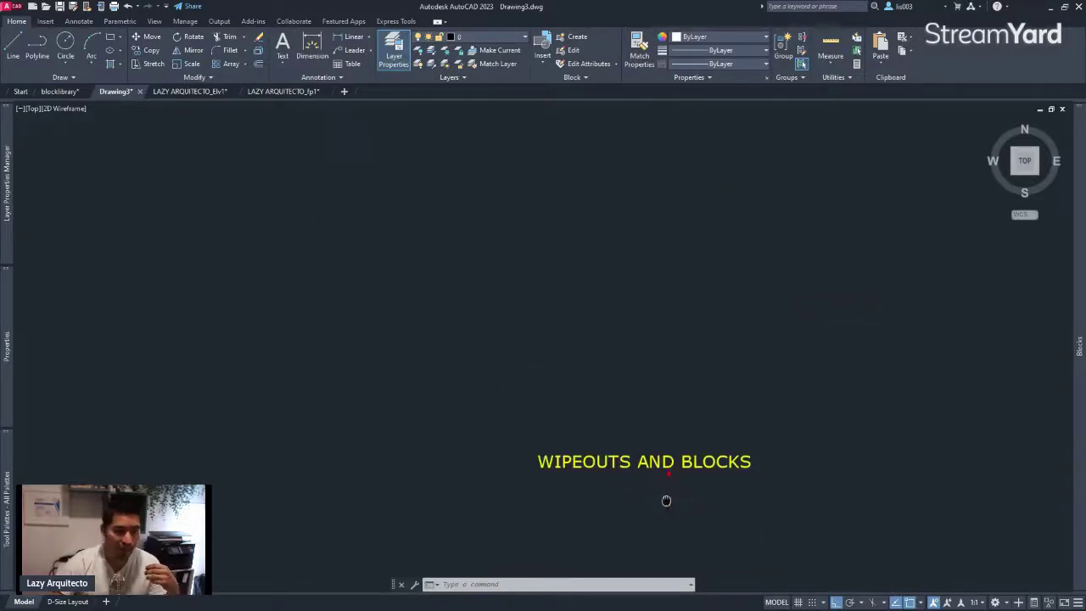
pyautogui.moveTo(666, 500); pyautogui.dragTo(645, 228, button='middle')
pyautogui.moveTo(633, 450); pyautogui.dragTo(601, 298, button='middle')
pyautogui.moveTo(595, 402); pyautogui.dragTo(601, 235, button='middle')
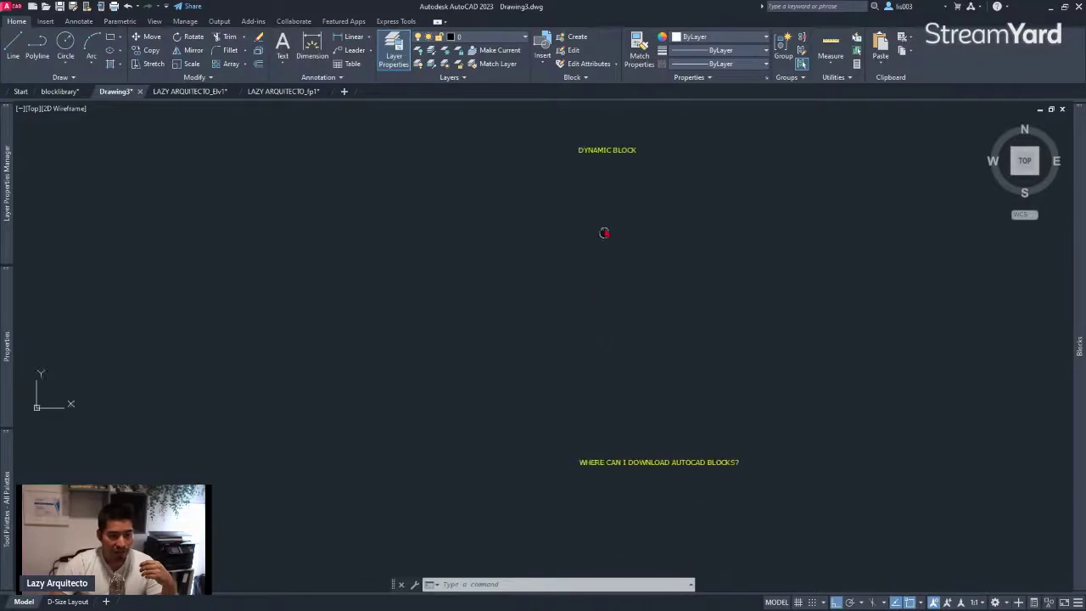
pyautogui.scroll(4, 643, 424)
pyautogui.moveTo(650, 415); pyautogui.dragTo(565, 296, button='middle')
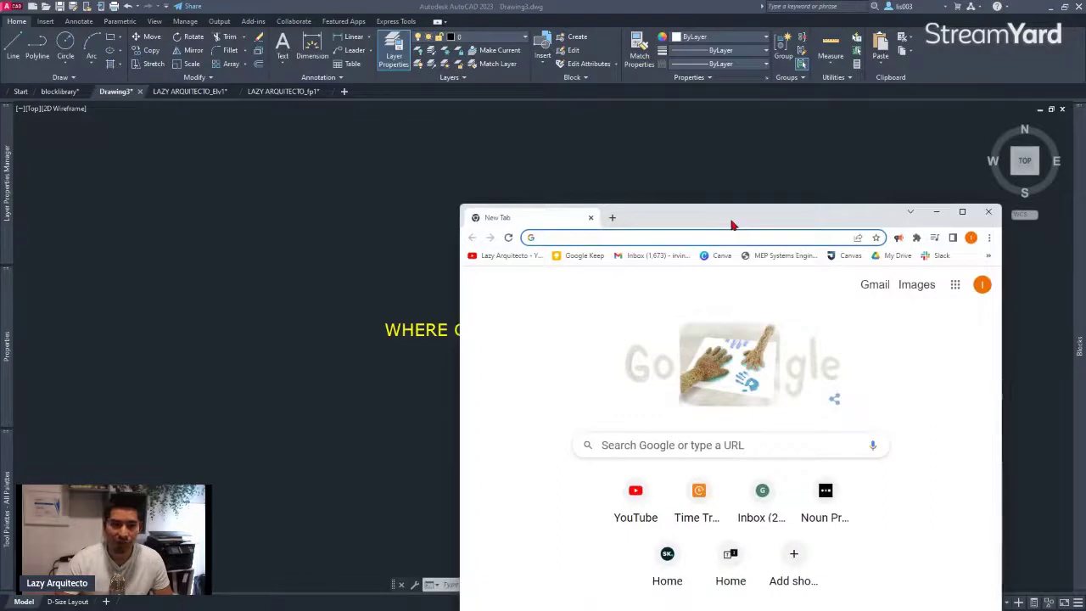
# - Switch to Chrome, maximize its window and search Google for DOWNLOAD AUTOCAD BLOCKS
pyautogui.moveTo(722, 220); pyautogui.dragTo(562, 3)
pyautogui.click(453, 244)
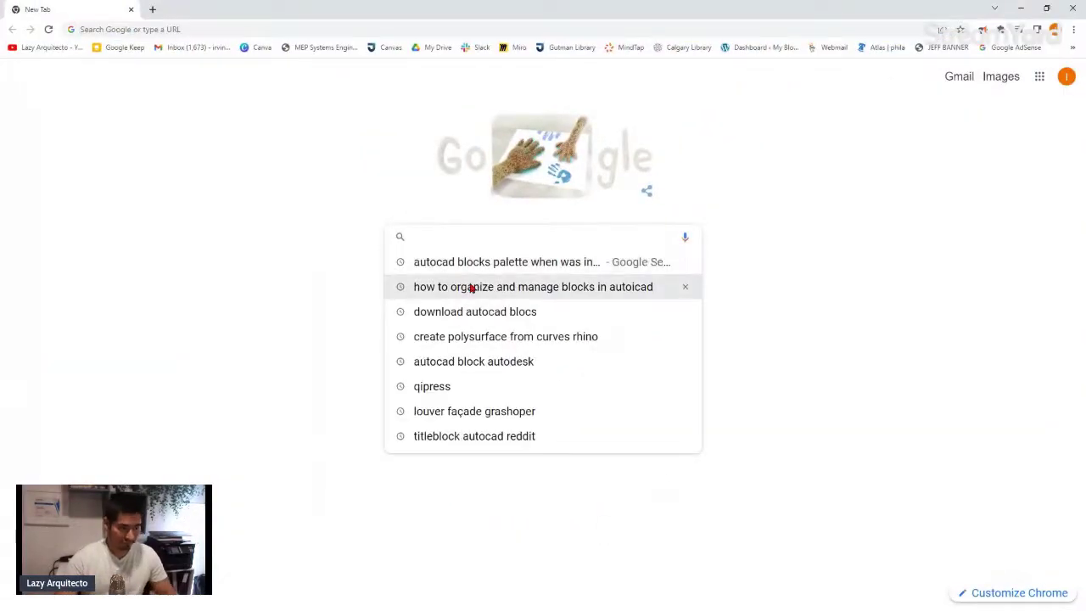
pyautogui.write('DOWNLOAD AU')
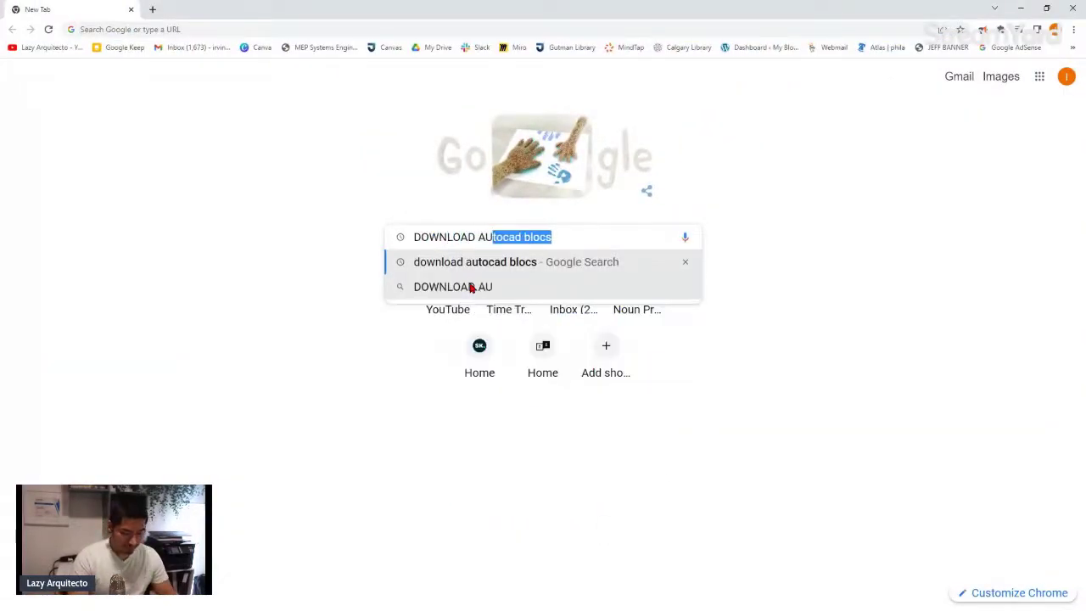
pyautogui.write('TOCAD BLOCKS')
pyautogui.press('Return')
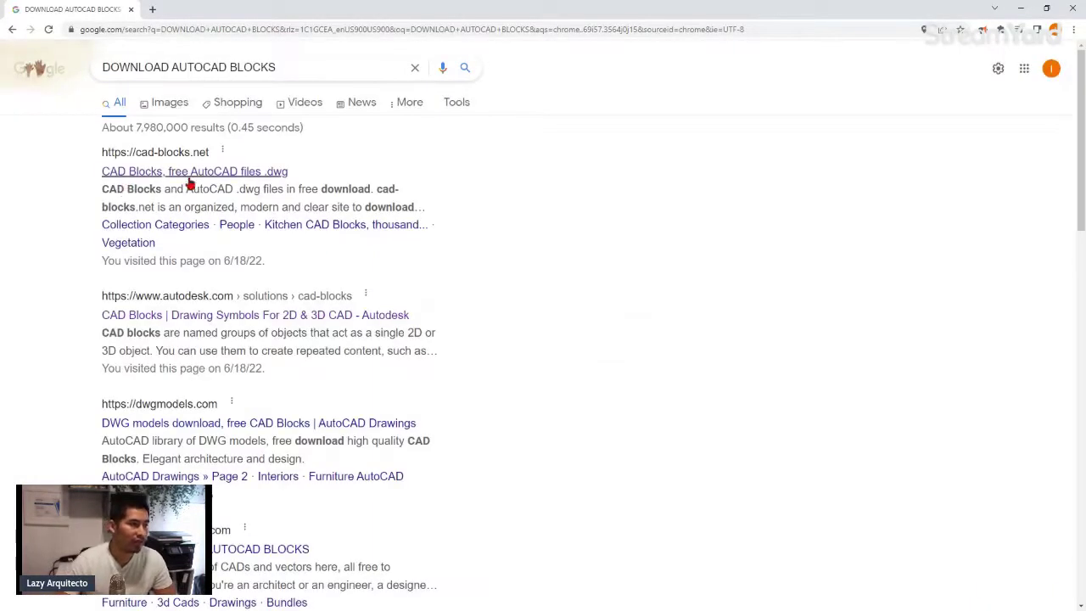
# - Open cad-blocks.net from the search results and go through its Bathroom CAD Files category to the sinks page
pyautogui.click(132, 174)
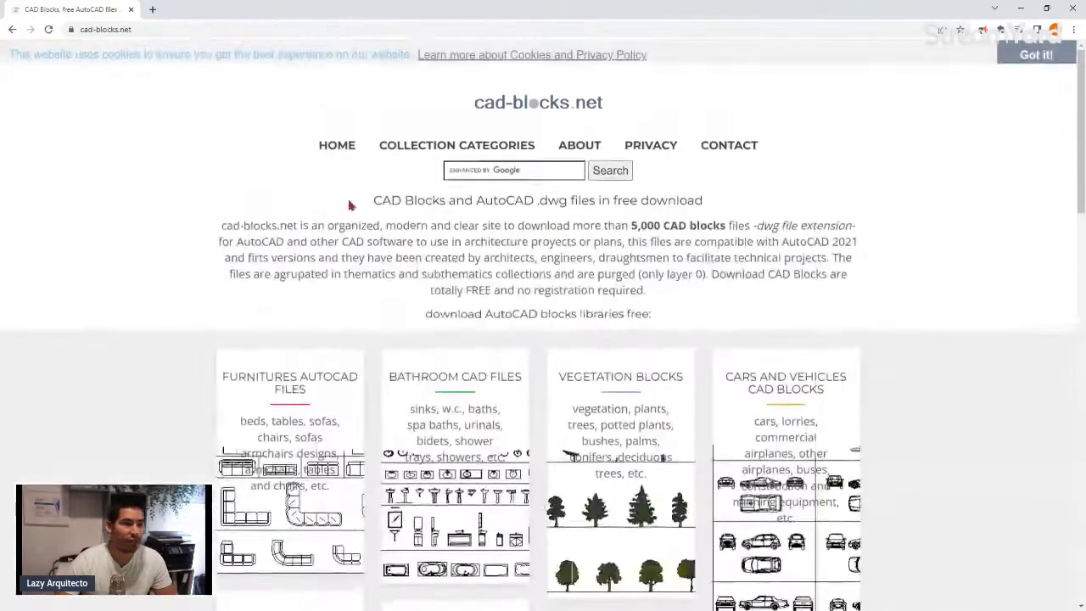
pyautogui.scroll(-3, 339, 240)
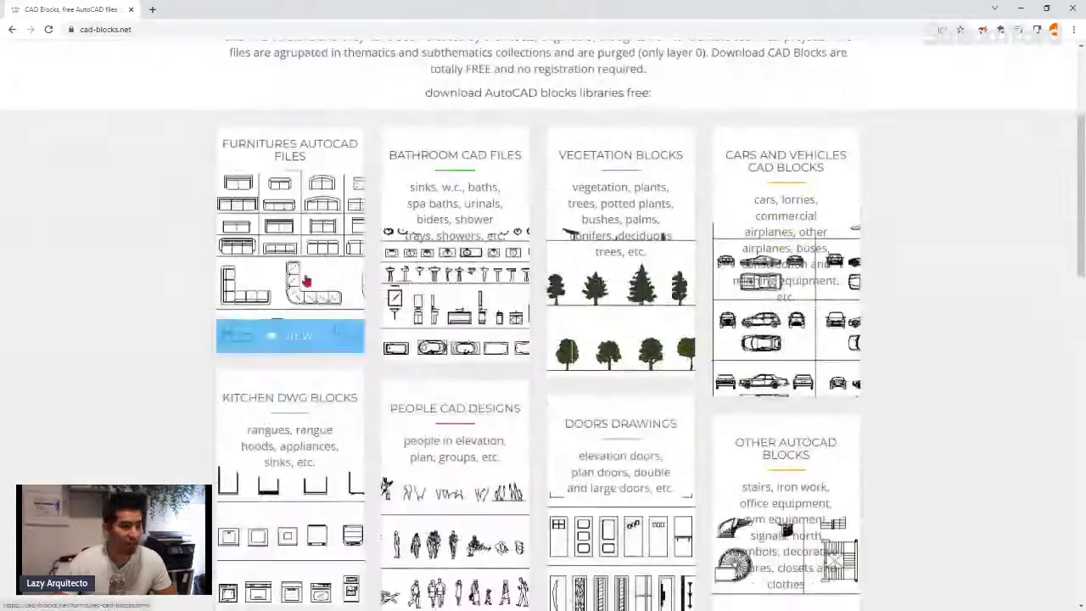
pyautogui.scroll(-3, 177, 255)
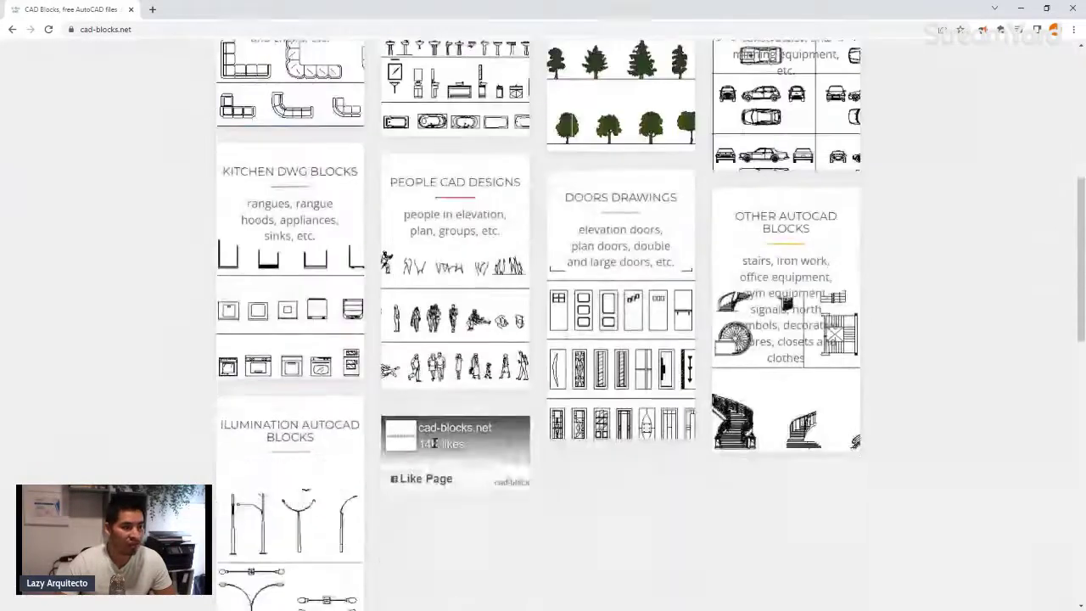
pyautogui.scroll(3, 764, 339)
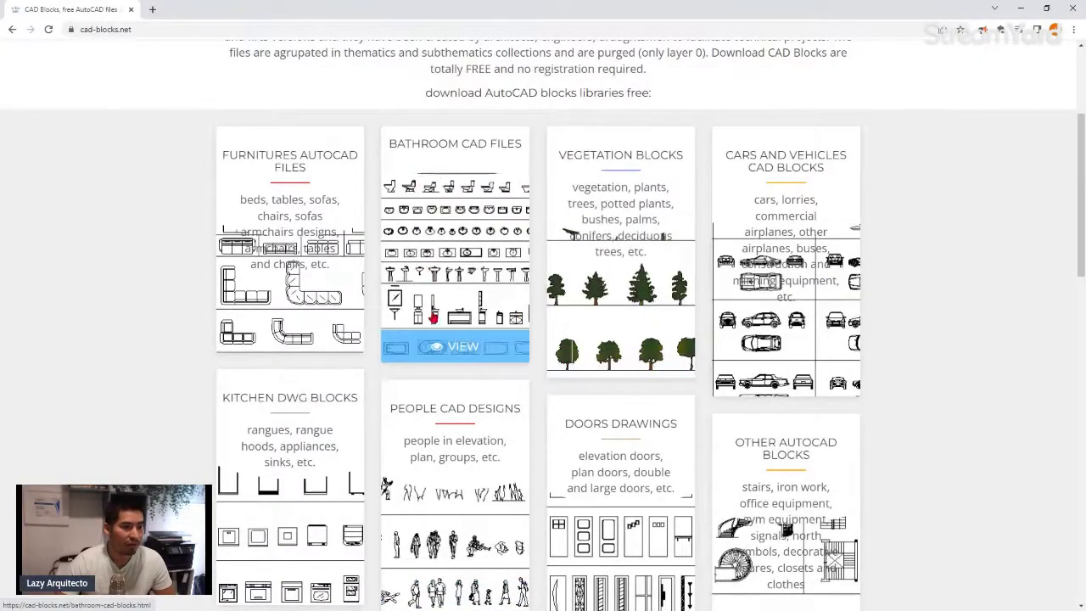
pyautogui.click(450, 288)
pyautogui.scroll(-3, 393, 303)
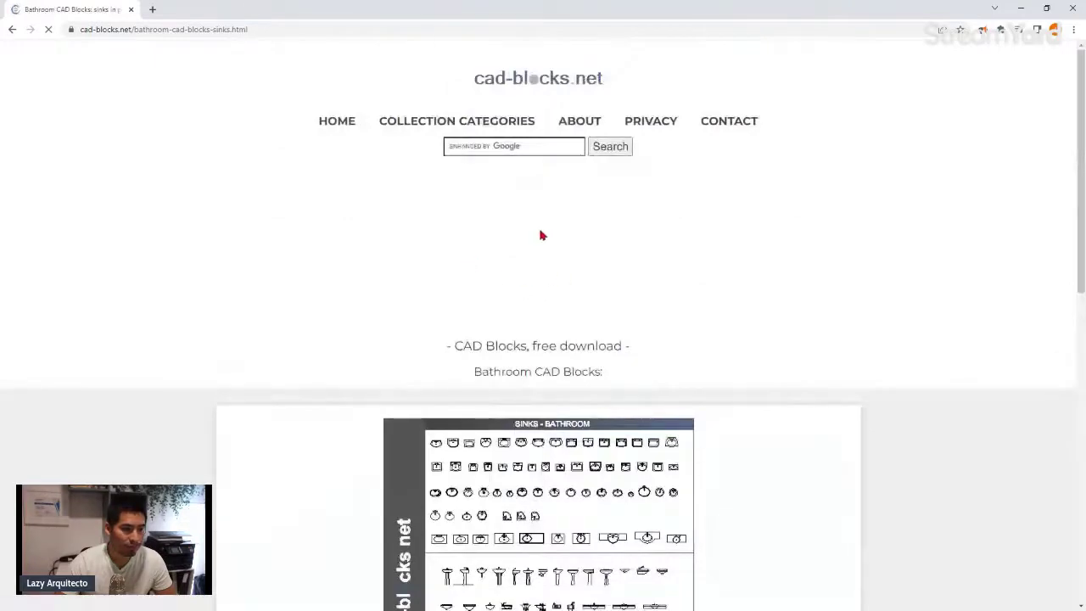
# - Download the sinks CAD blocks in plan, frontal and side elevation view and show the downloaded archive in its folder
pyautogui.scroll(-4, 534, 246)
pyautogui.scroll(-3, 518, 327)
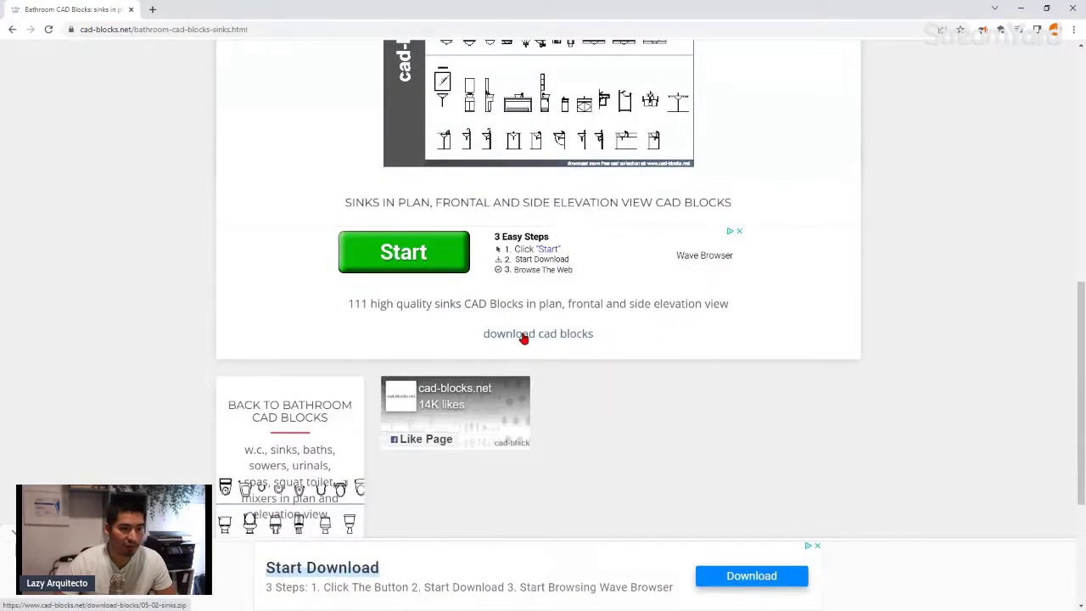
pyautogui.click(523, 335)
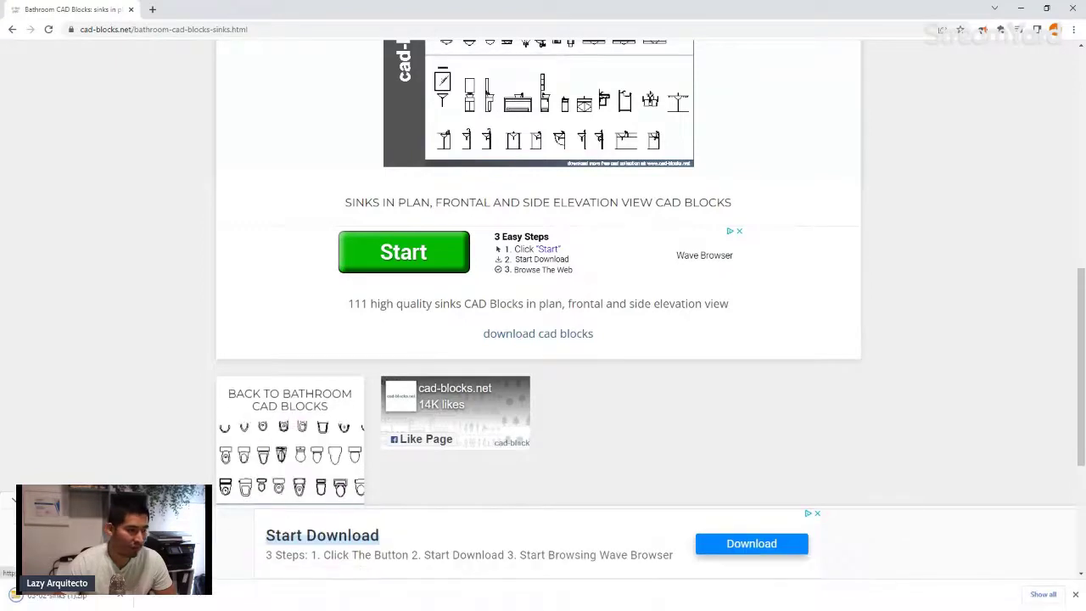
pyautogui.click(120, 595)
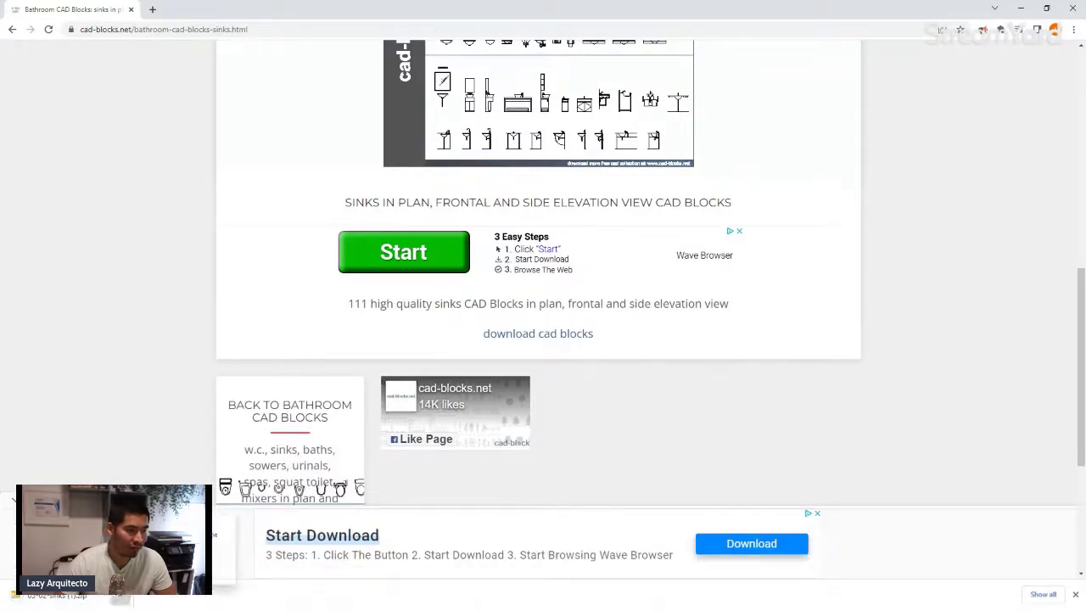
pyautogui.click(120, 528)
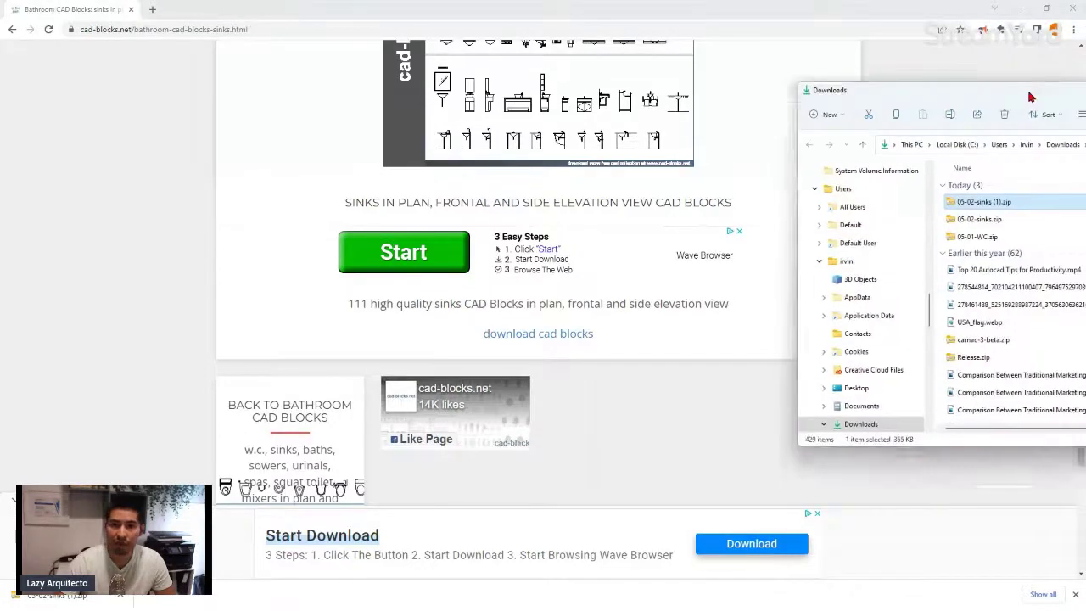
pyautogui.moveTo(884, 85); pyautogui.dragTo(239, 110)
pyautogui.click(347, 241)
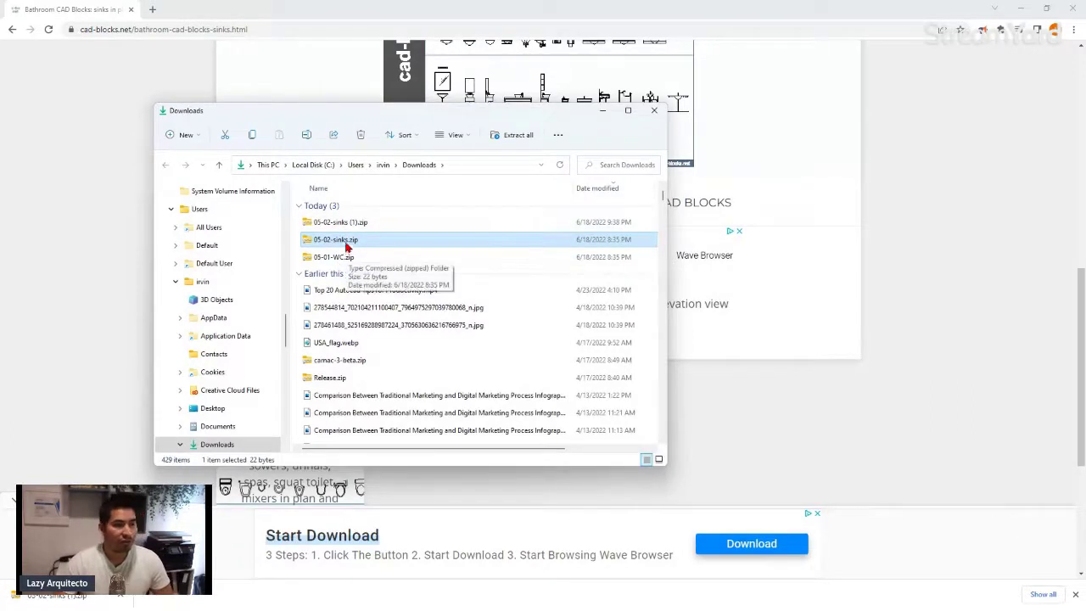
pyautogui.rightClick(348, 244)
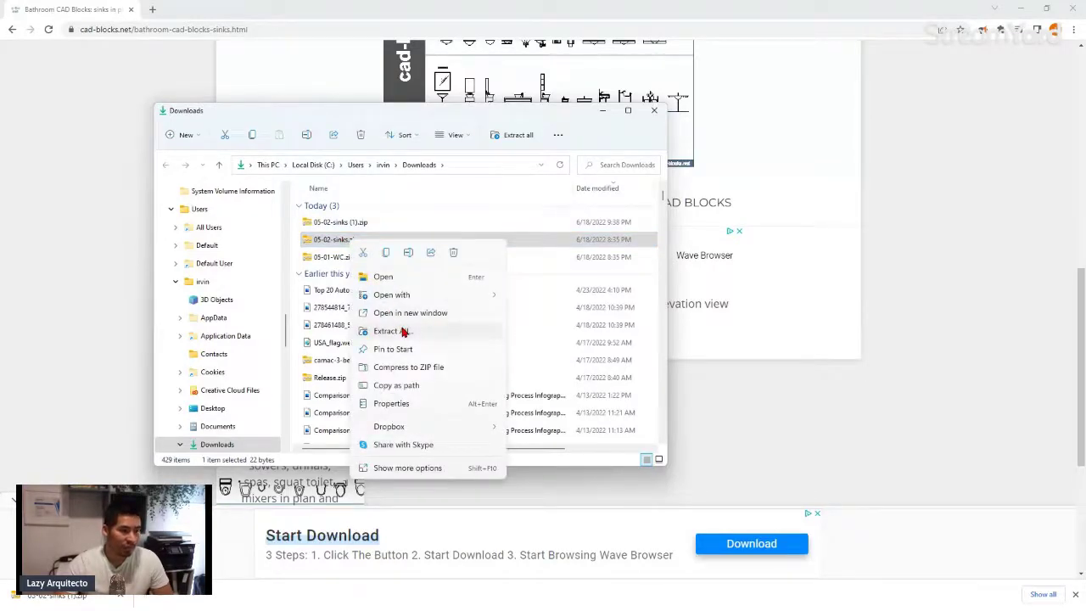
pyautogui.click(328, 242)
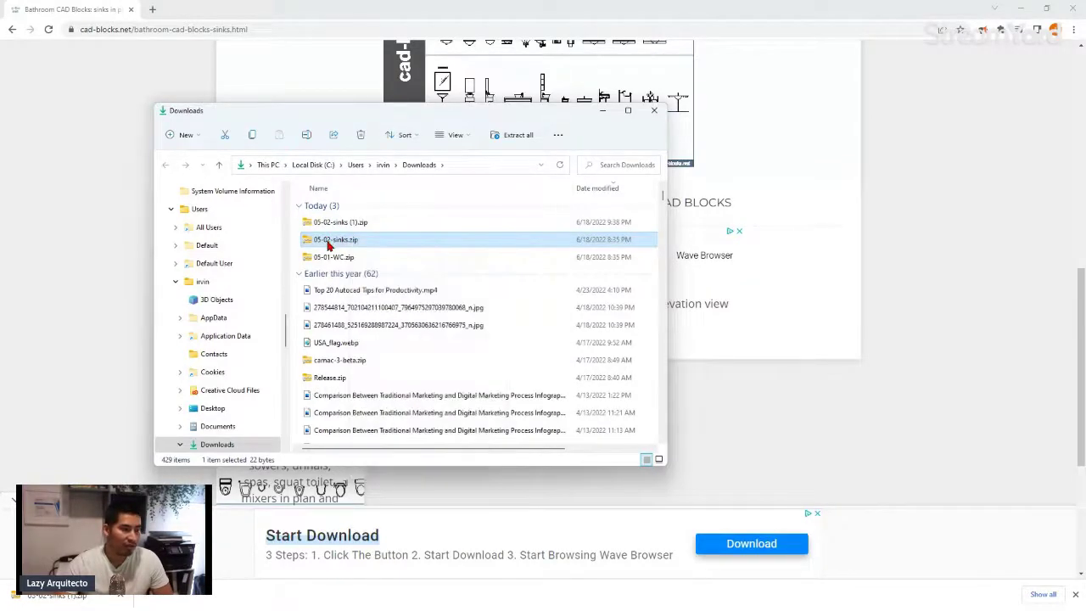
pyautogui.doubleClick(328, 243)
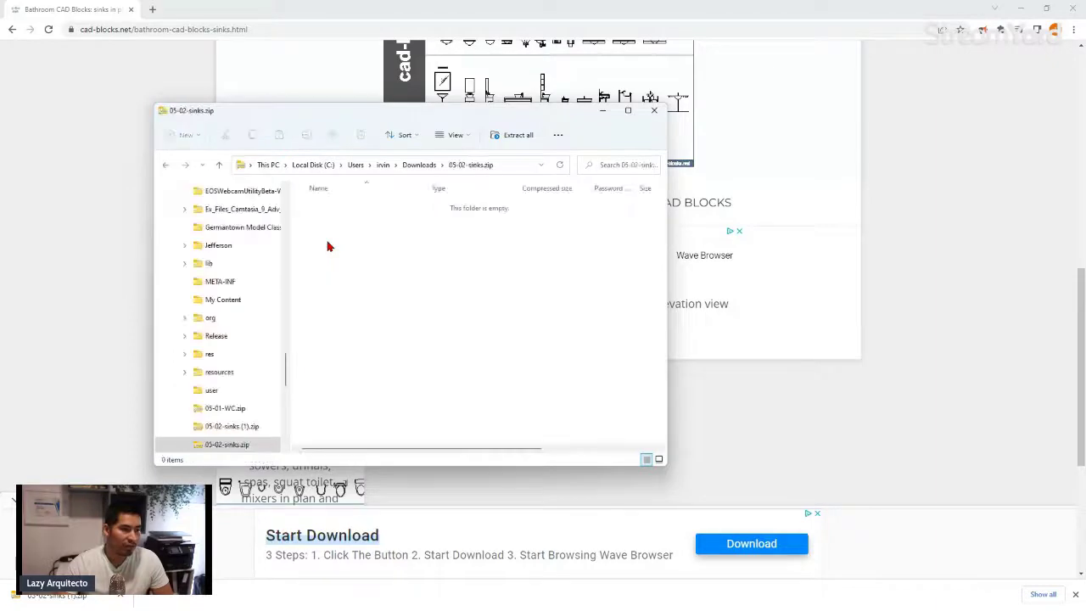
pyautogui.click(166, 165)
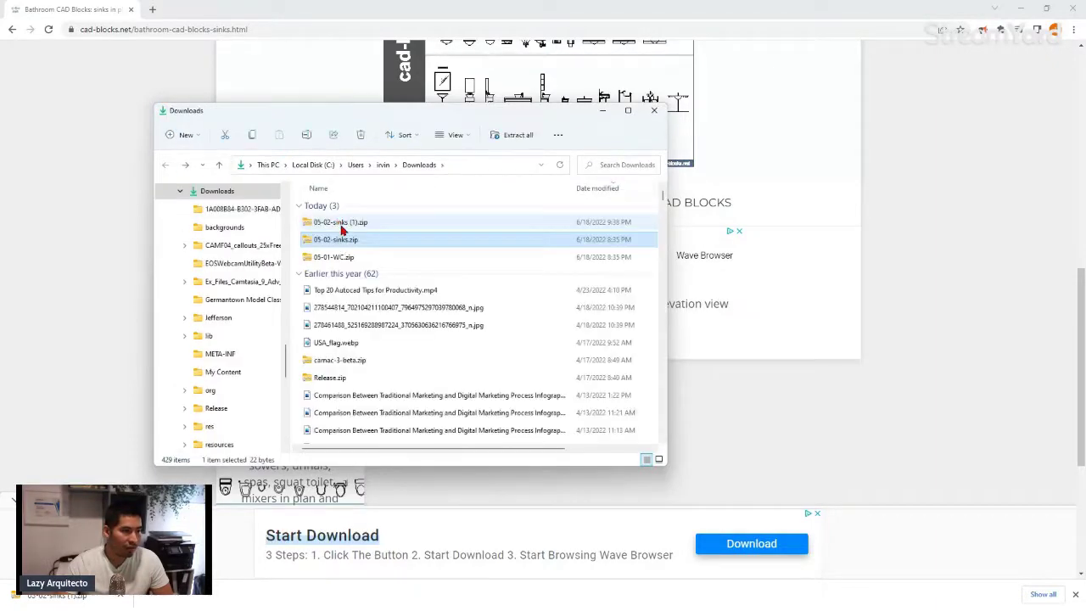
# - Open the archive 05-02-sinks (1).zip in Downloads and cut the drawing 05-02-sinks.dwg from it
pyautogui.doubleClick(341, 232)
pyautogui.click(340, 211)
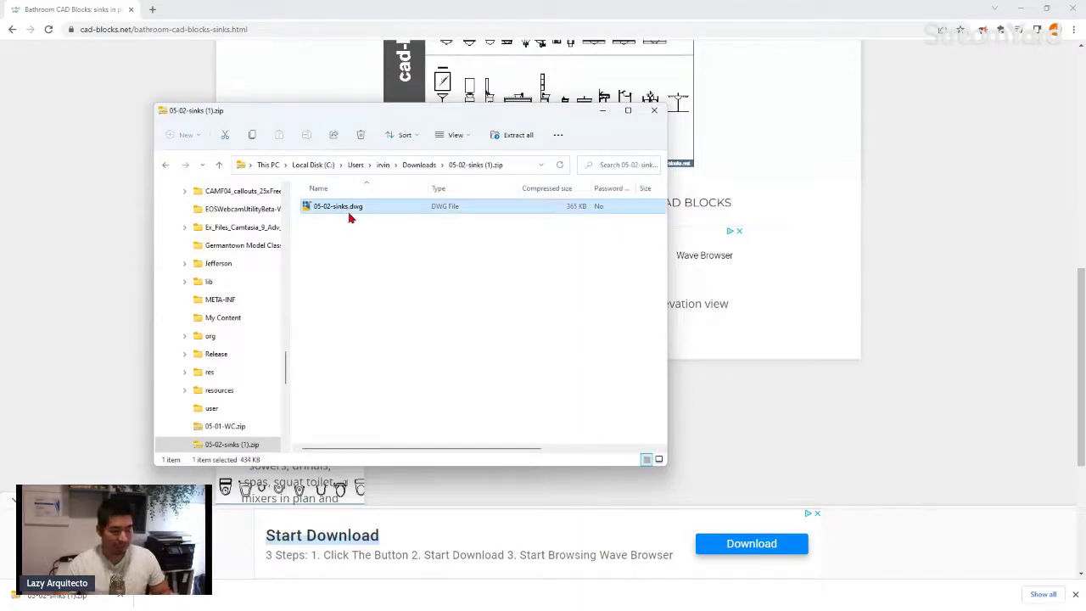
pyautogui.rightClick(343, 212)
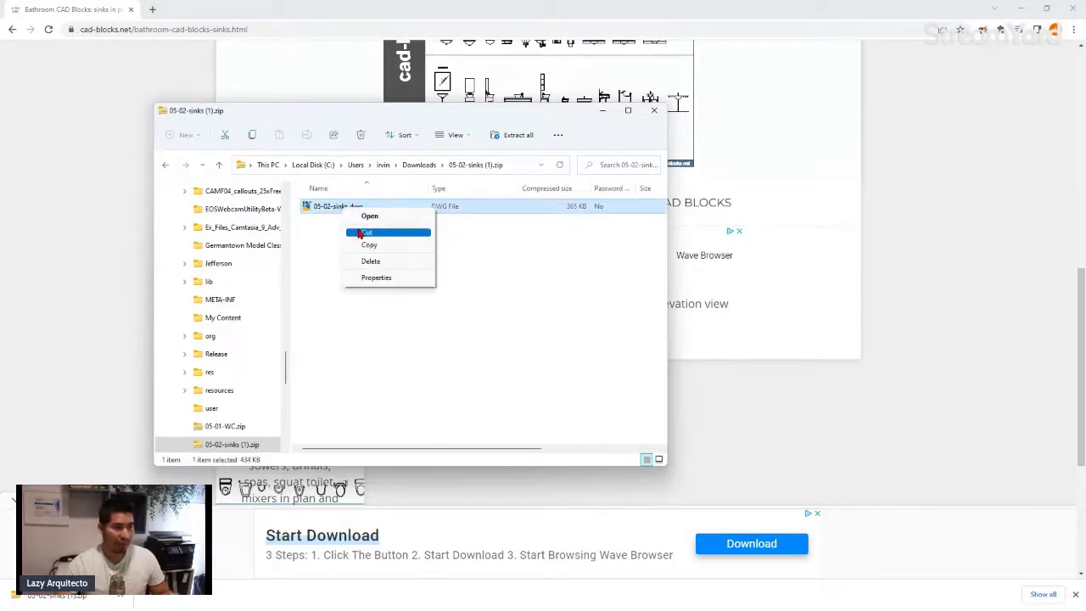
pyautogui.click(363, 232)
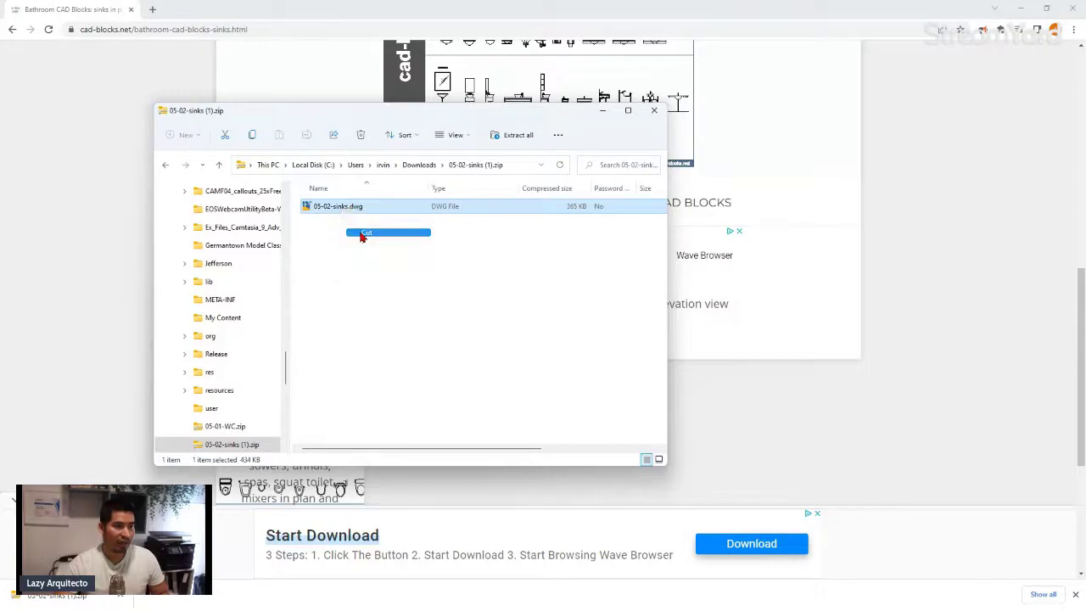
# - Go to the BLOCK LIBRARY folder in 01 LAZY ARQUITECTO, 01 TUTORIALS, and delete everything inside it
pyautogui.click(284, 215)
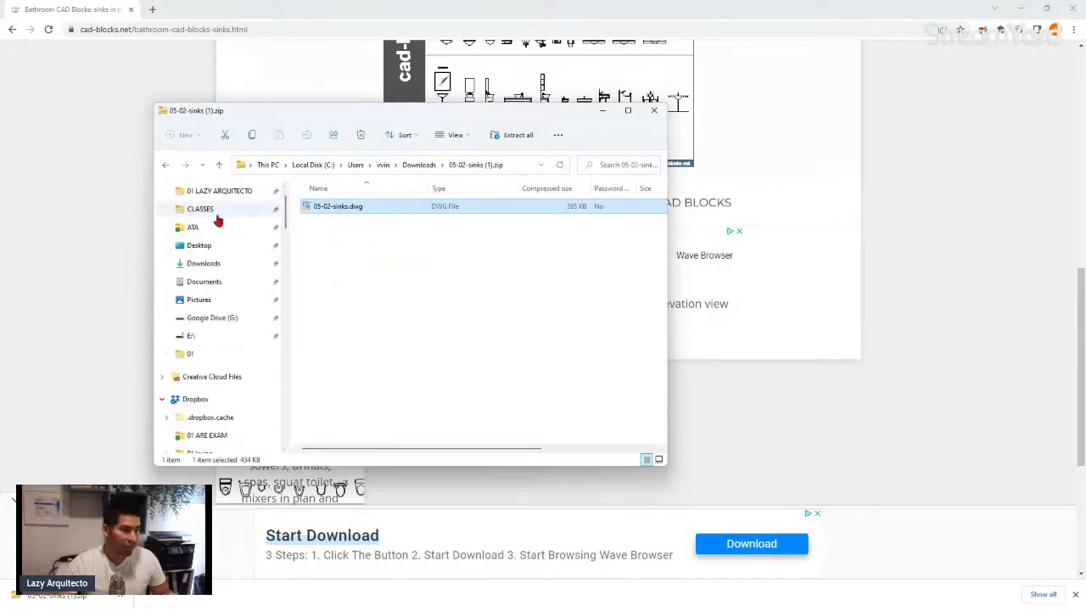
pyautogui.click(218, 192)
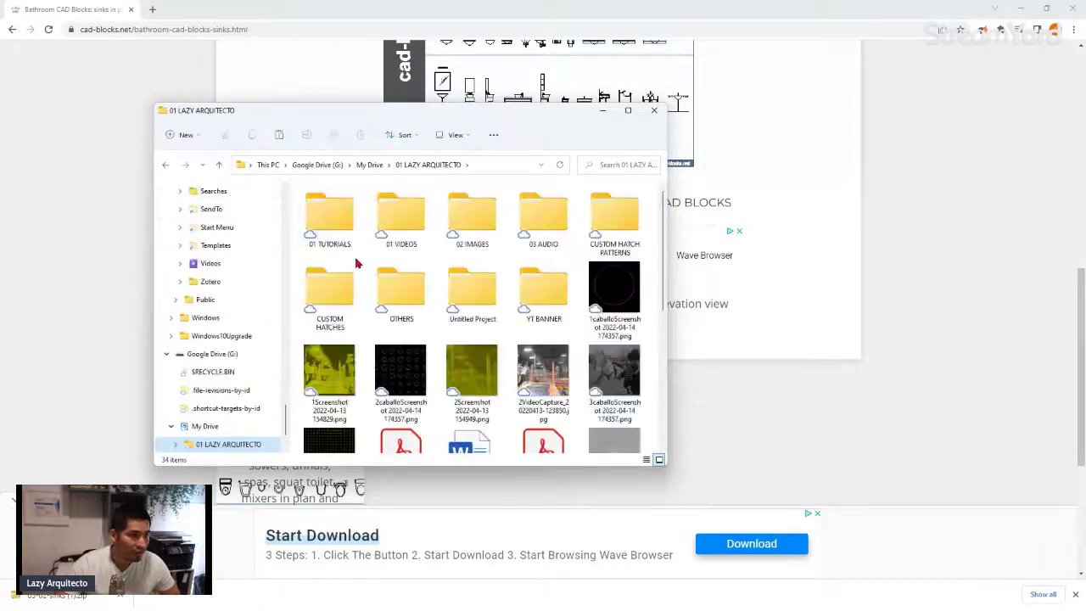
pyautogui.doubleClick(343, 222)
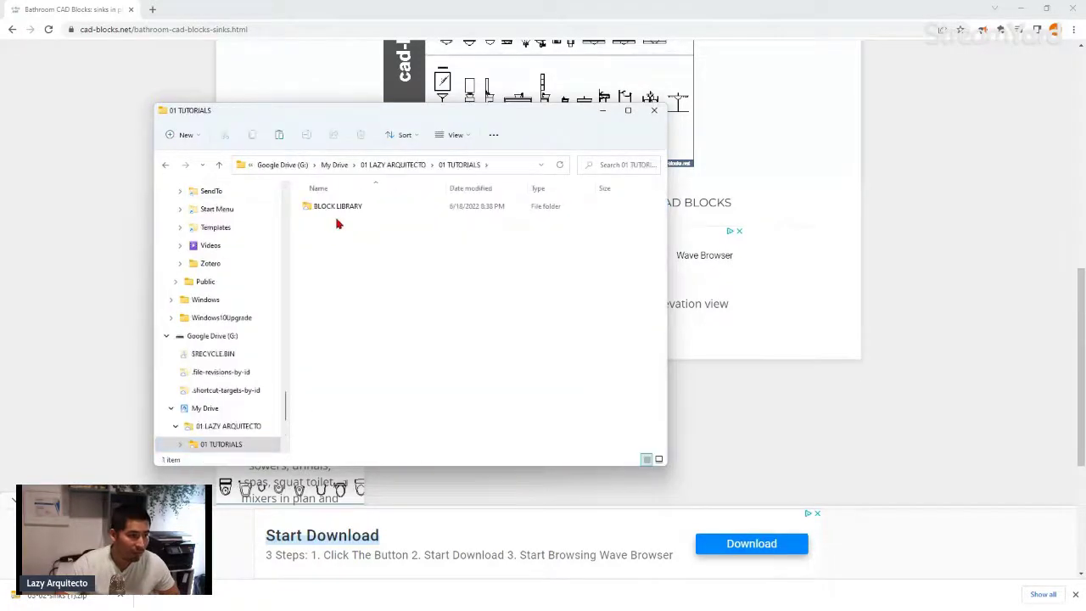
pyautogui.doubleClick(337, 208)
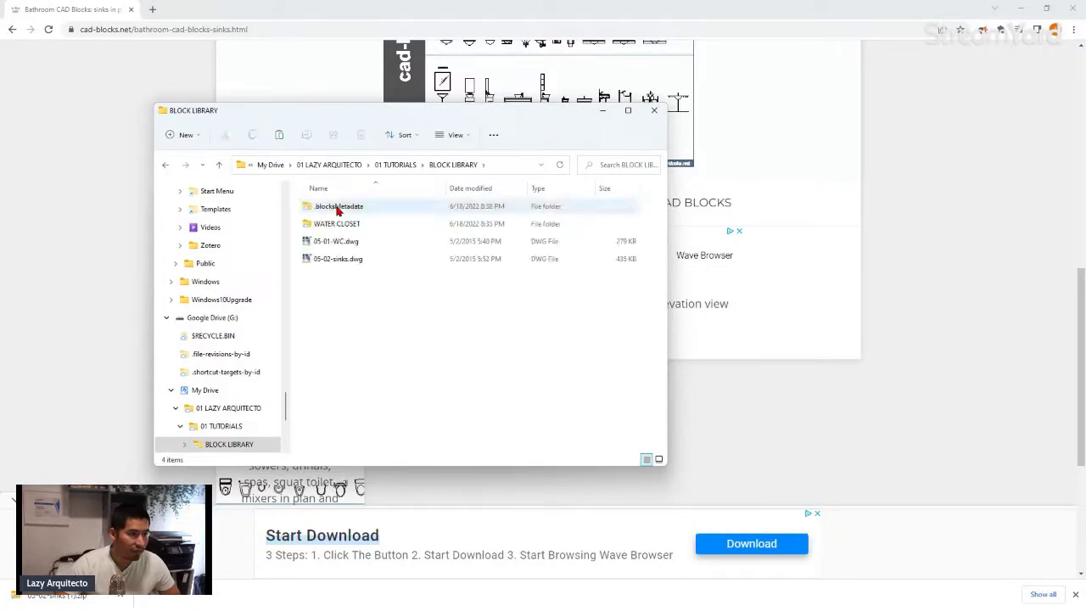
pyautogui.moveTo(349, 279); pyautogui.dragTo(315, 214)
pyautogui.press('Delete')
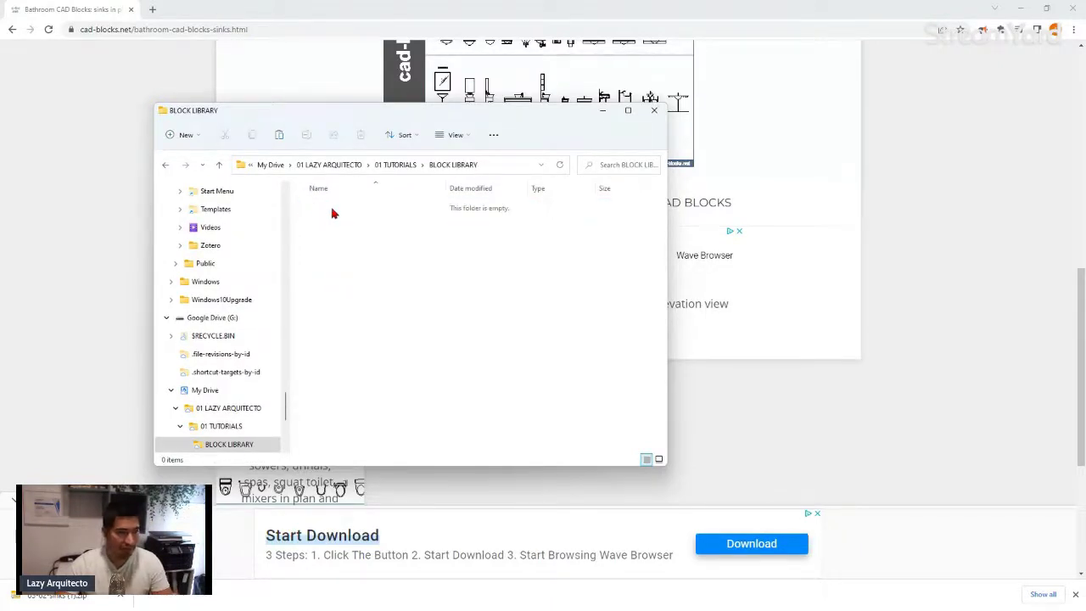
# - Paste 05-02-sinks.dwg into the BLOCK LIBRARY folder and minimize the folder window
pyautogui.rightClick(407, 270)
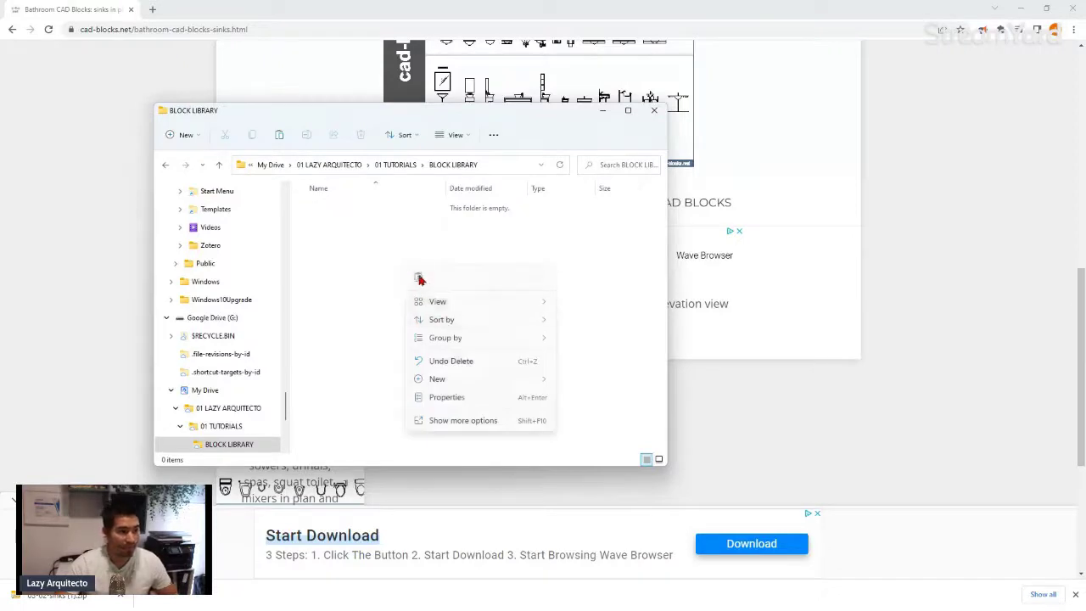
pyautogui.click(419, 279)
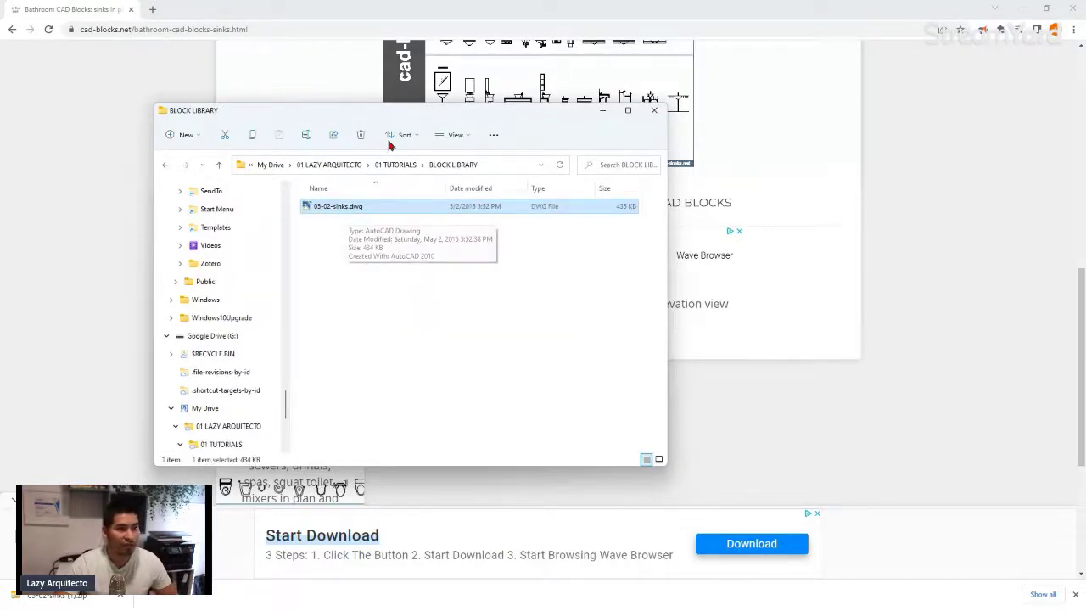
pyautogui.moveTo(381, 112); pyautogui.dragTo(686, 137)
pyautogui.click(906, 132)
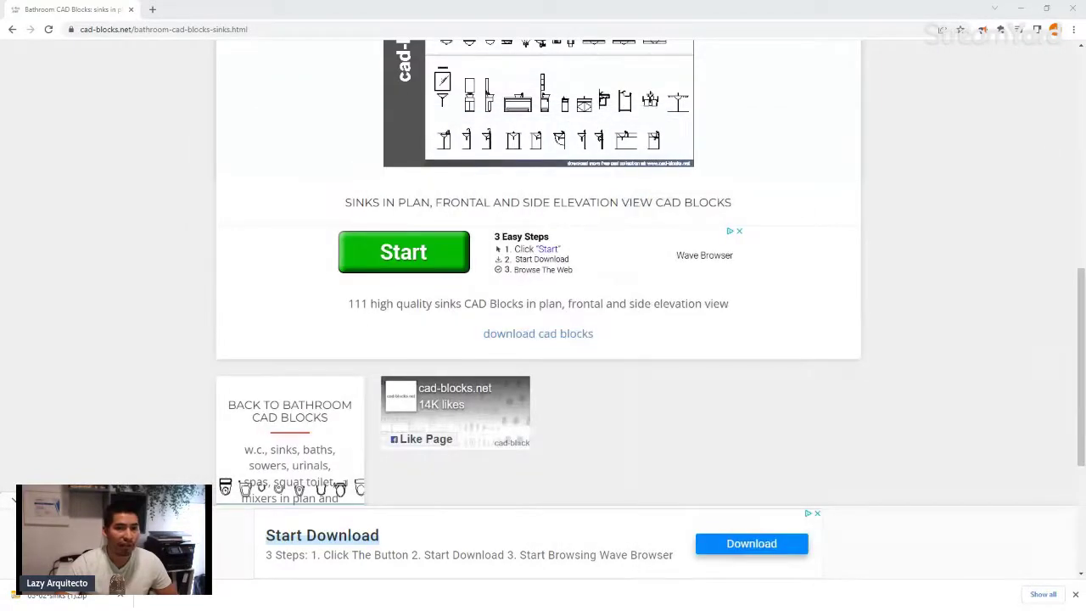
# - Return to the bathroom CAD blocks overview, open the W.C. CAD Blocks page and download its toilets collection
pyautogui.press('F5')
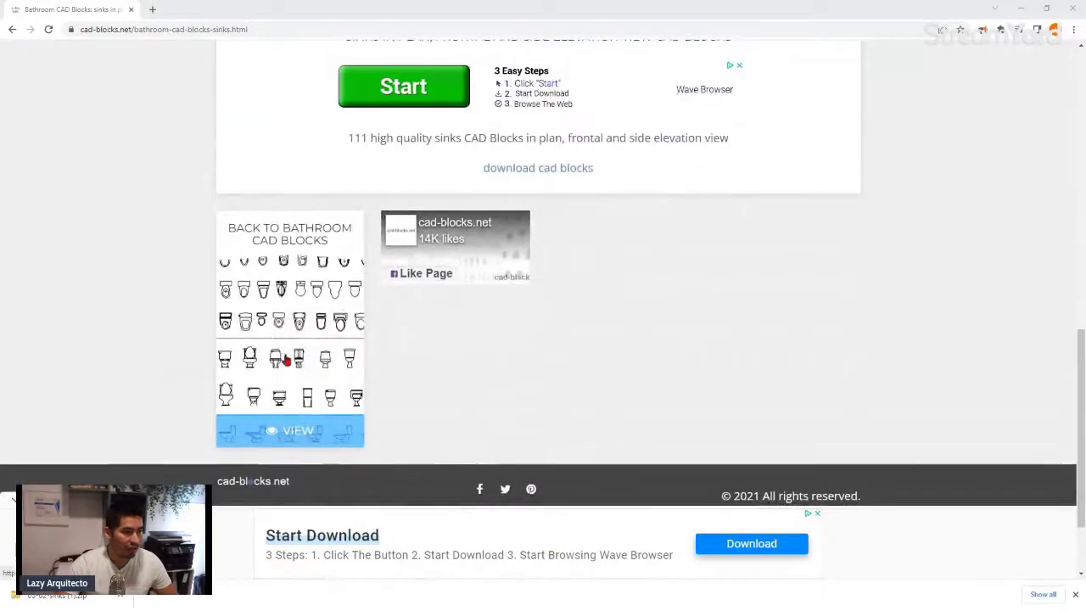
pyautogui.click(276, 319)
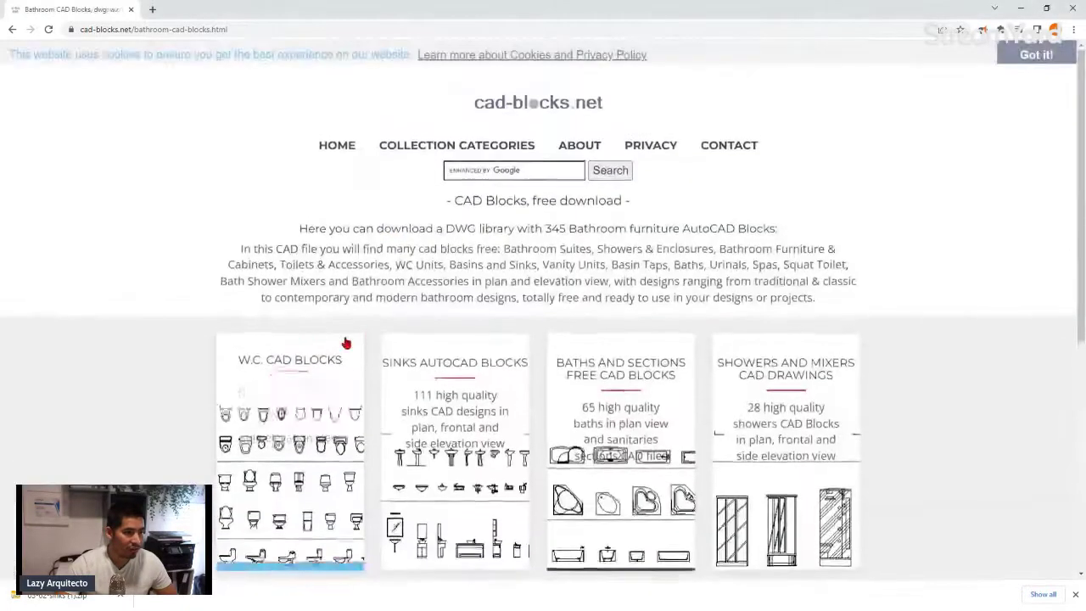
pyautogui.scroll(-2, 444, 317)
pyautogui.click(291, 416)
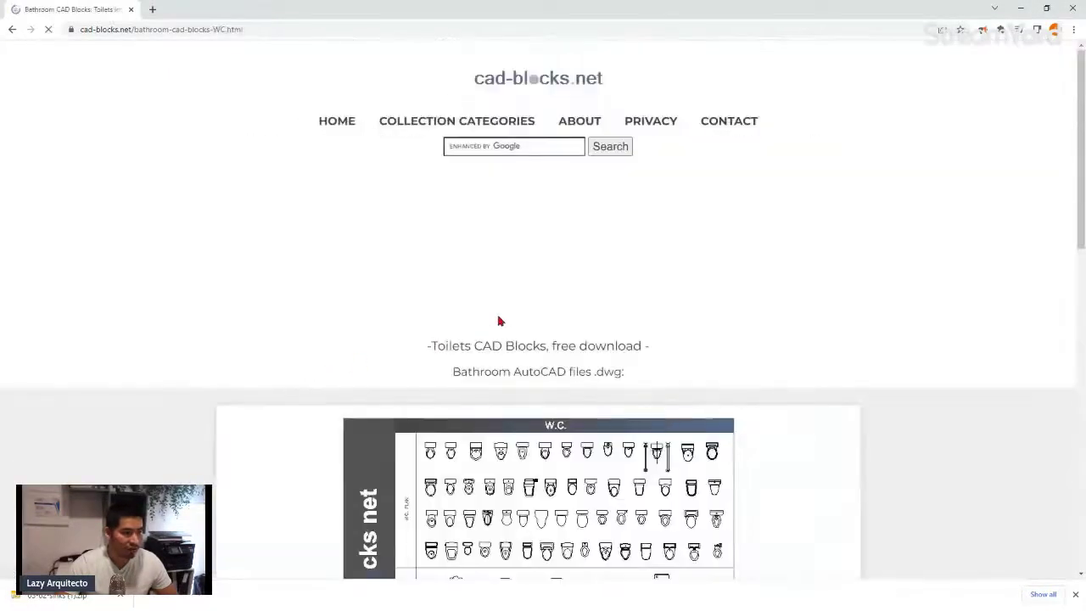
pyautogui.scroll(-7, 499, 320)
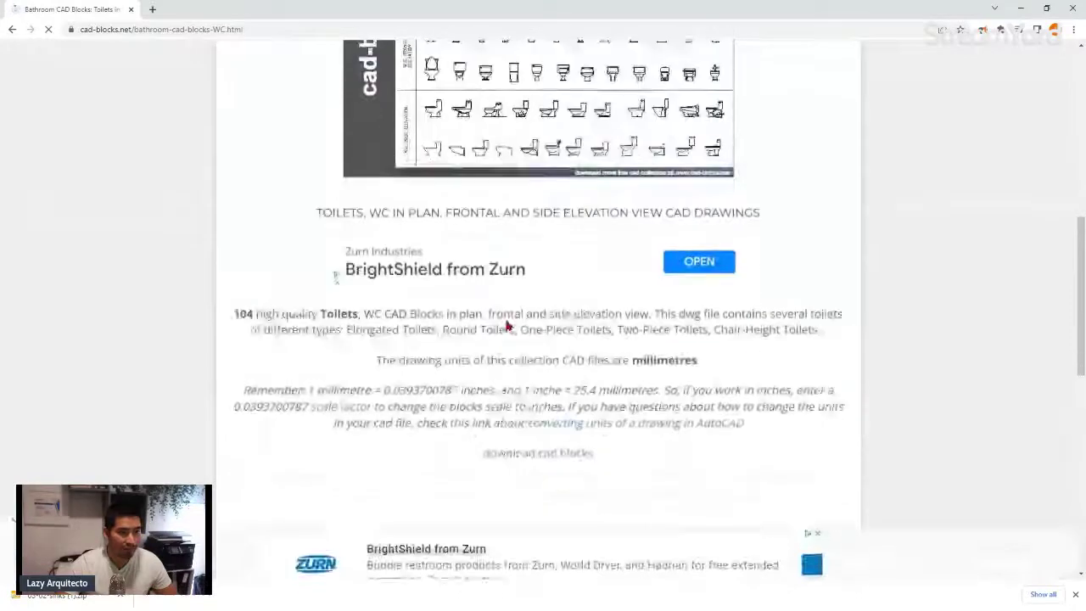
pyautogui.scroll(-2, 506, 325)
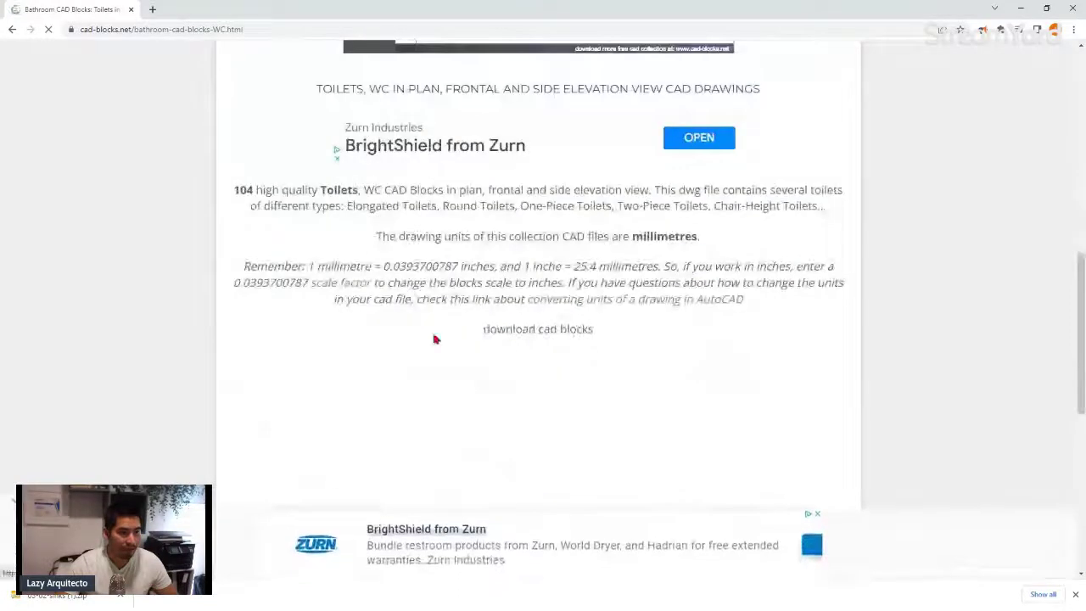
pyautogui.click(543, 332)
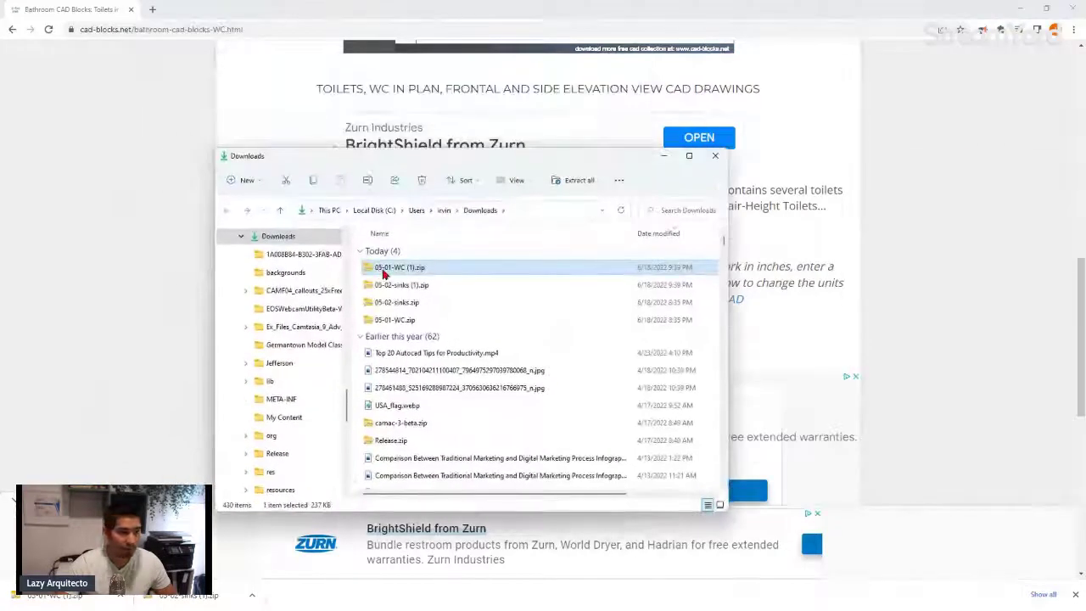
# - Cut 05-01-WC.dwg out of the downloaded archive 05-01-WC (1).zip and minimize the archive window
pyautogui.doubleClick(383, 272)
pyautogui.click(403, 260)
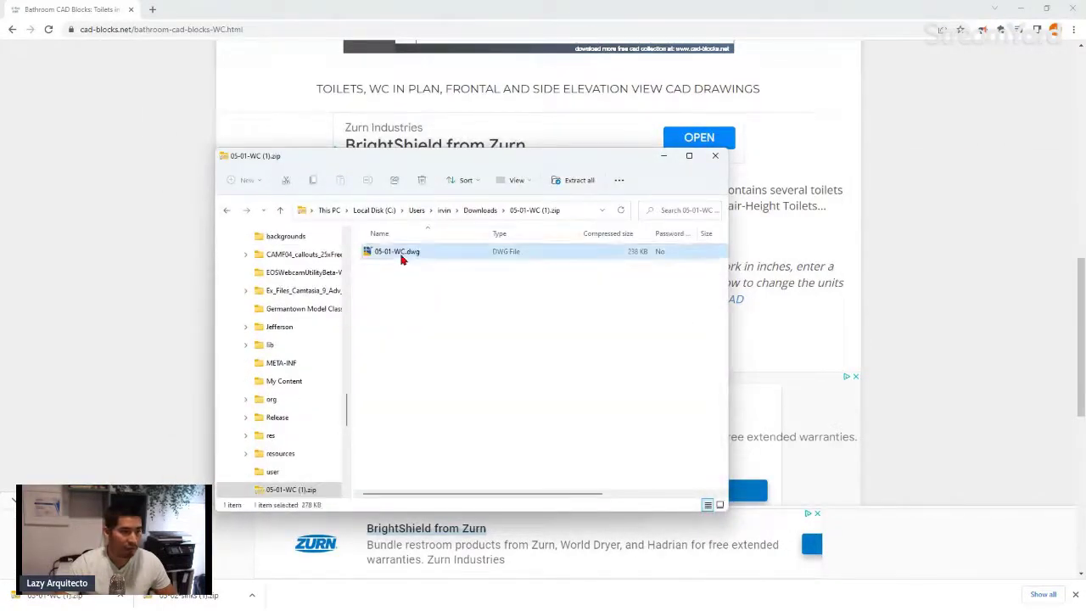
pyautogui.rightClick(403, 260)
pyautogui.click(437, 277)
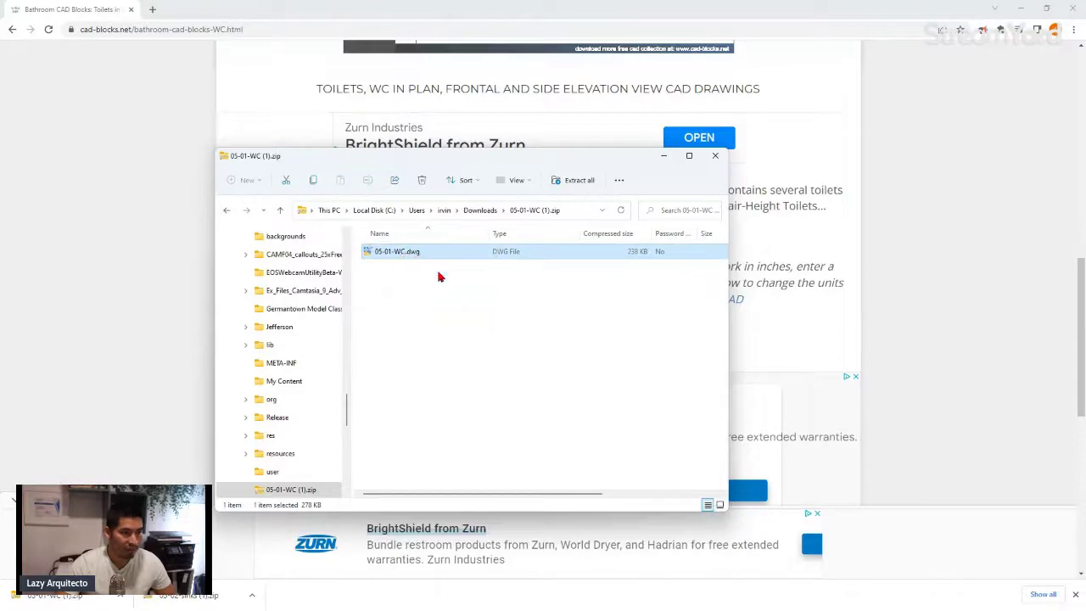
pyautogui.click(664, 157)
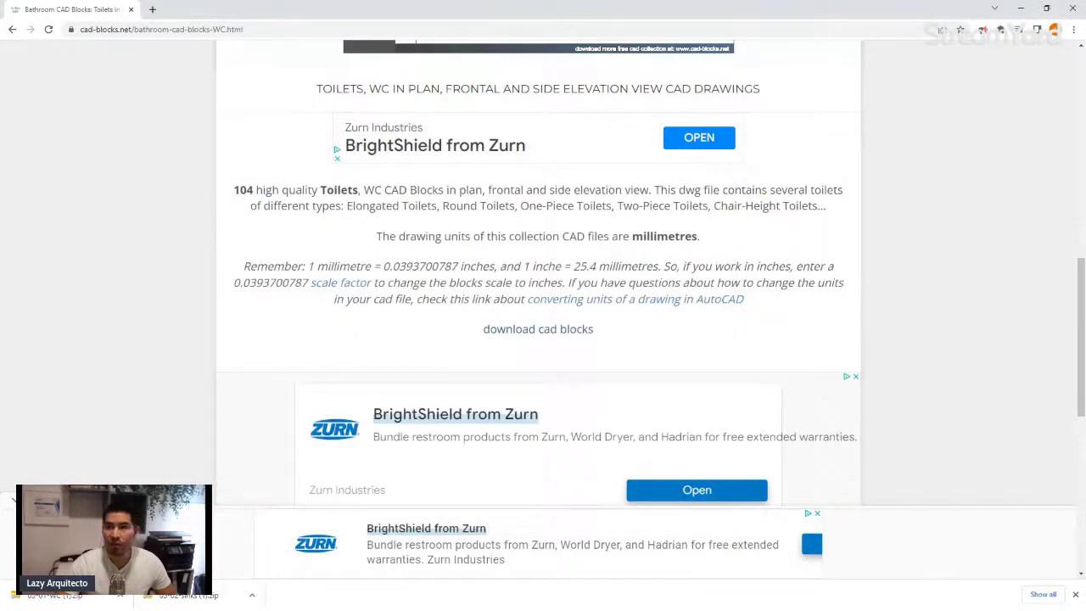
# - Switch to the BLOCK LIBRARY folder window and paste 05-01-WC.dwg beside the sinks drawing
pyautogui.hotkey('alt', 'Tab')
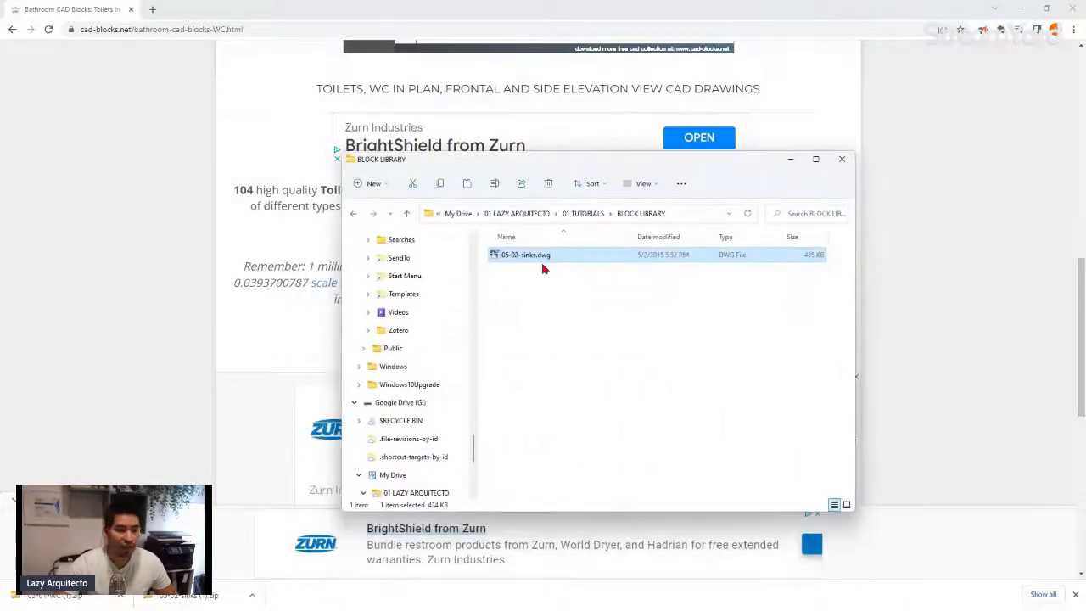
pyautogui.rightClick(543, 288)
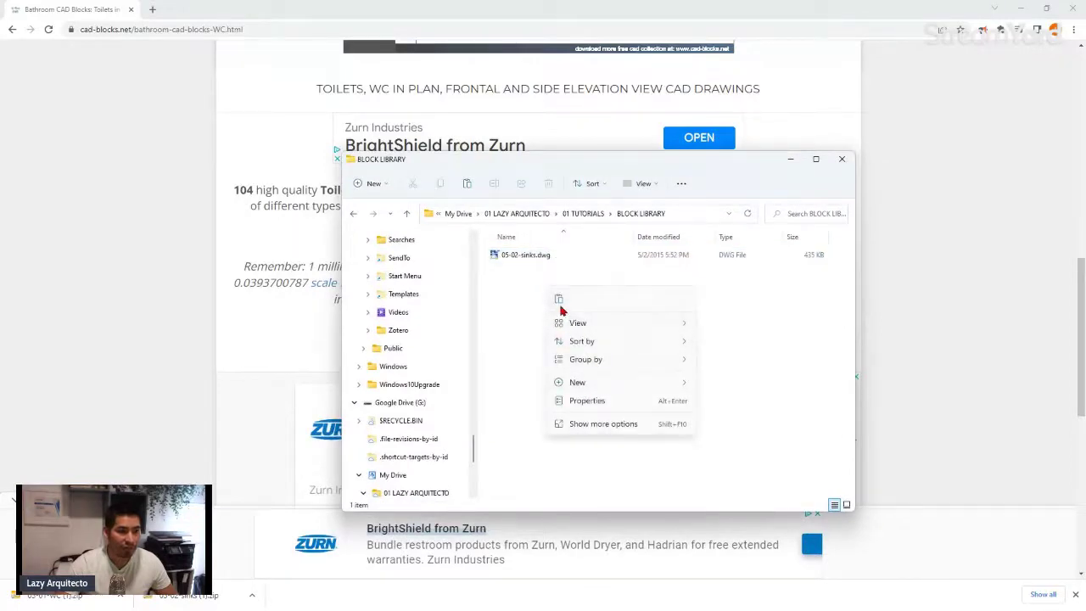
pyautogui.click(557, 292)
pyautogui.hotkey('ctrl', 'v')
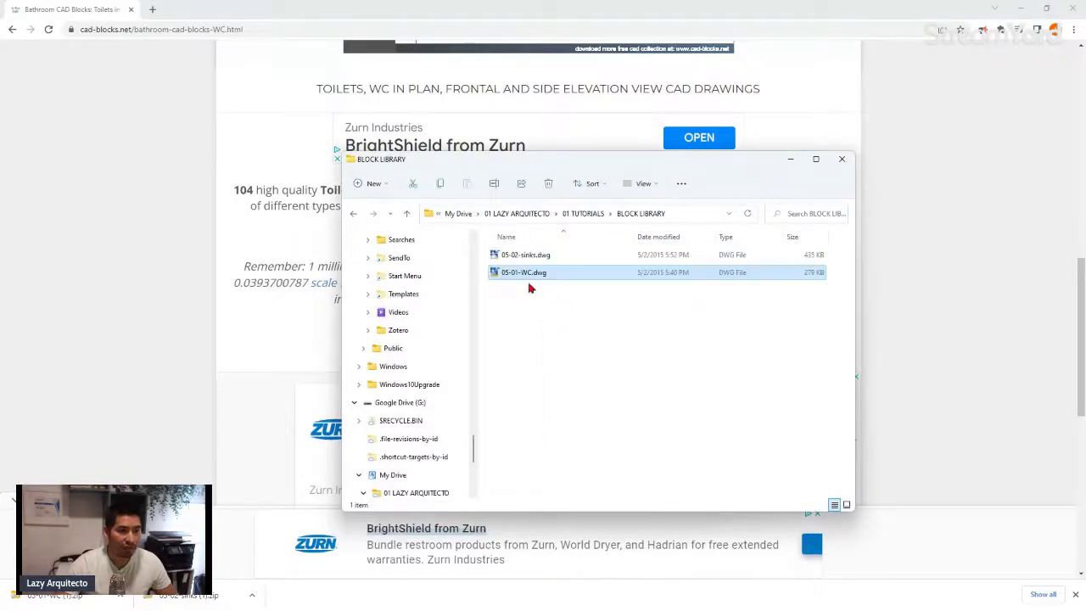
pyautogui.click(534, 351)
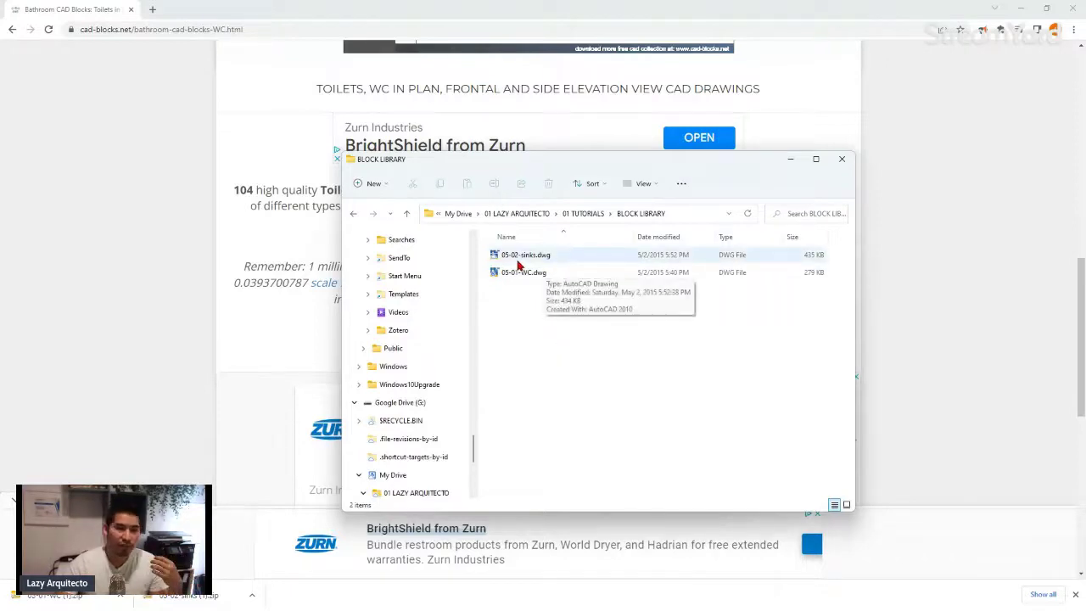
# - Open 05-02-sinks.dwg from BLOCK LIBRARY in AutoCAD and examine its plan and elevation sink blocks
pyautogui.doubleClick(529, 263)
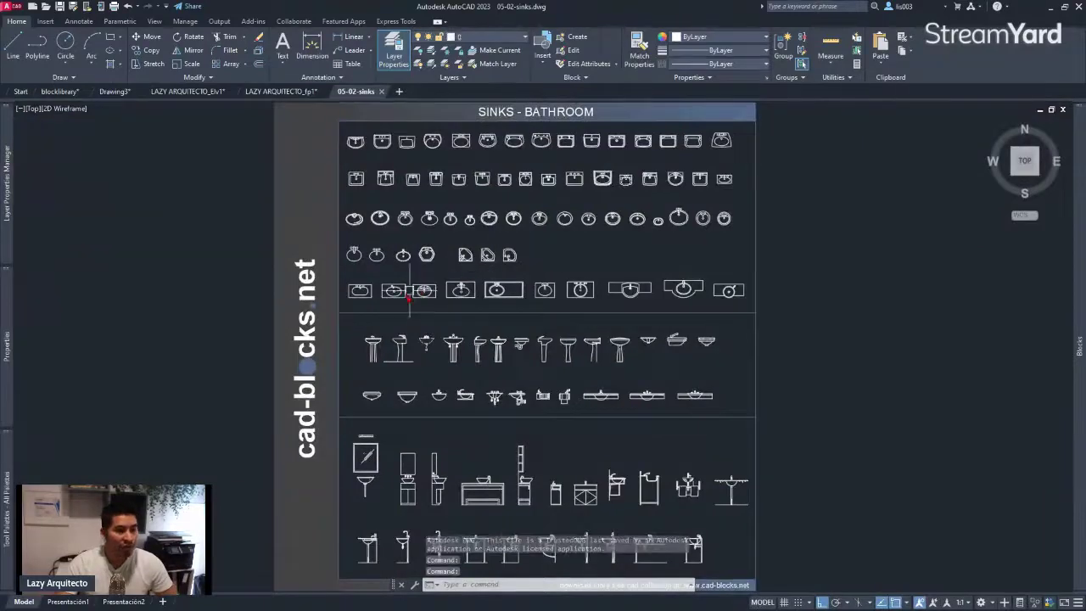
pyautogui.scroll(5, 409, 399)
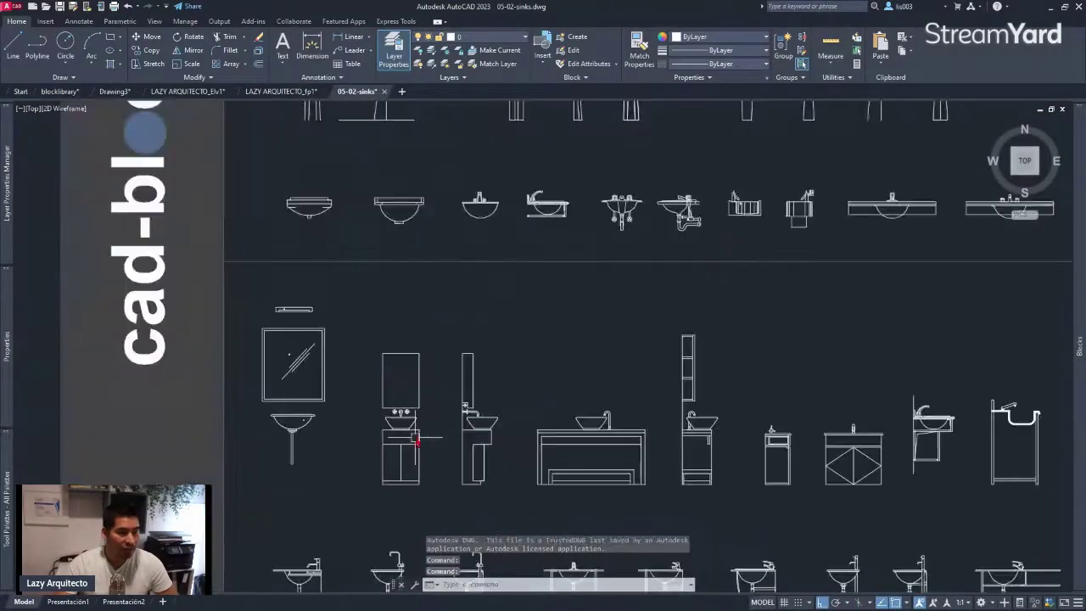
pyautogui.scroll(-3, 416, 410)
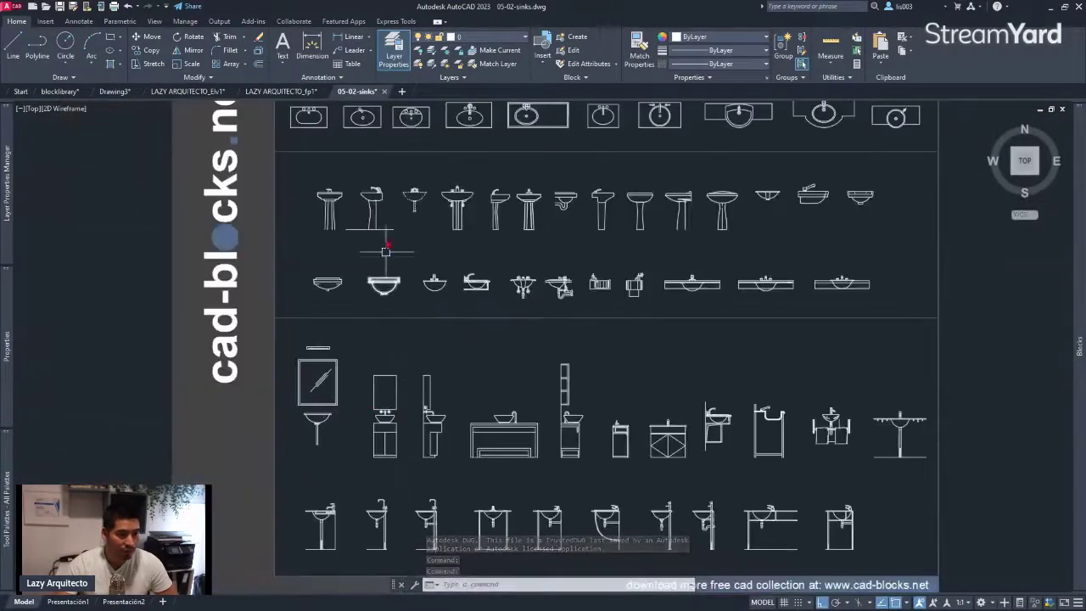
pyautogui.scroll(3, 373, 197)
pyautogui.scroll(-3, 373, 196)
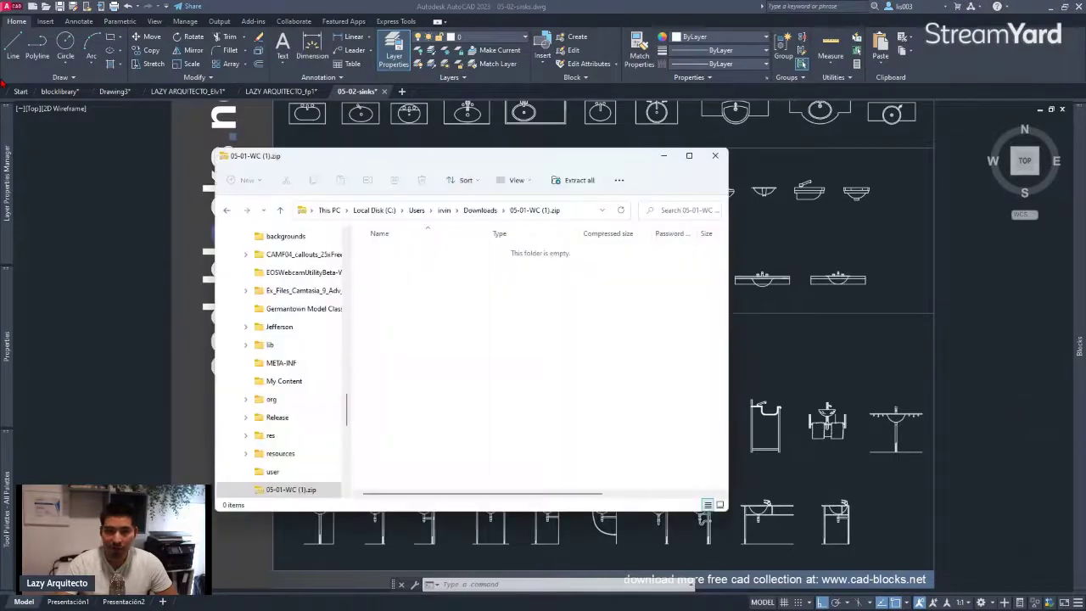
# - Close the 05-01-WC (1).zip window and show the desktop
pyautogui.click(715, 155)
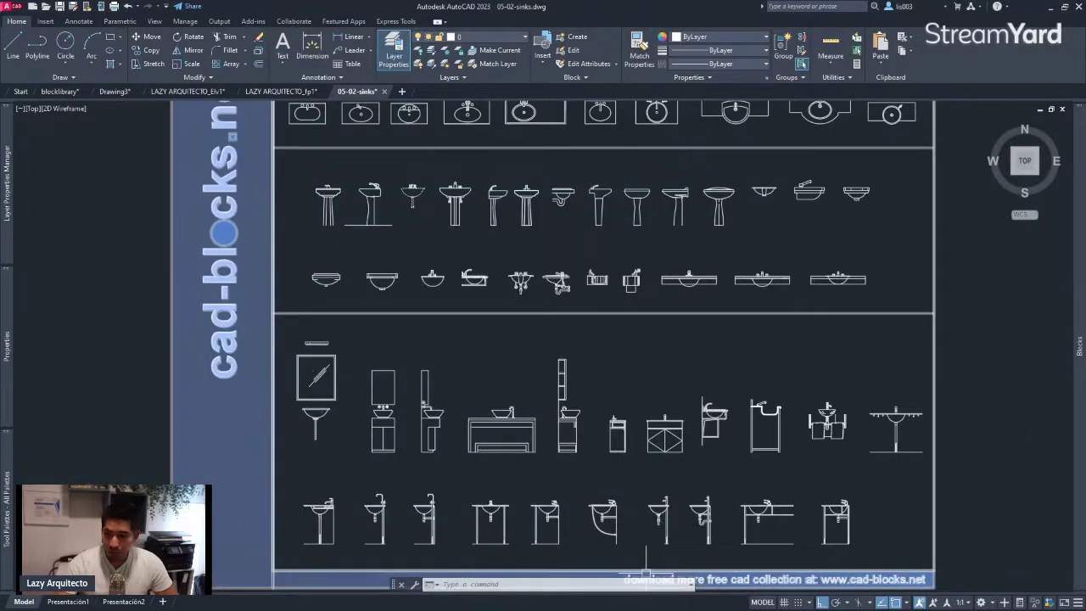
pyautogui.press('super+d')
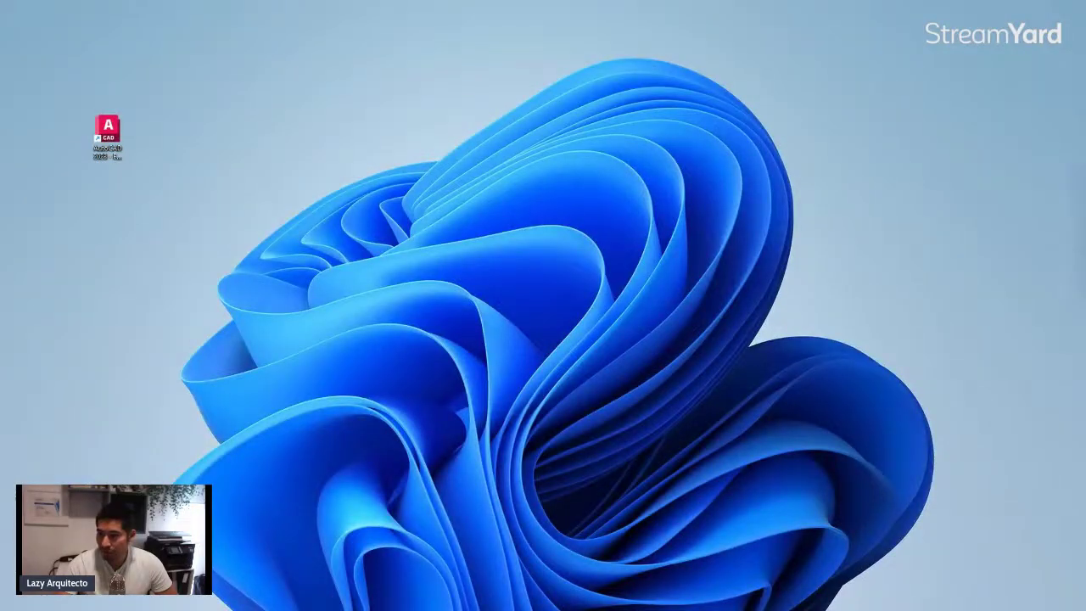
# - Bring back the BLOCK LIBRARY window, open 05-01-WC.dwg in AutoCAD and check a front-elevation toilet block
pyautogui.press('super+d')
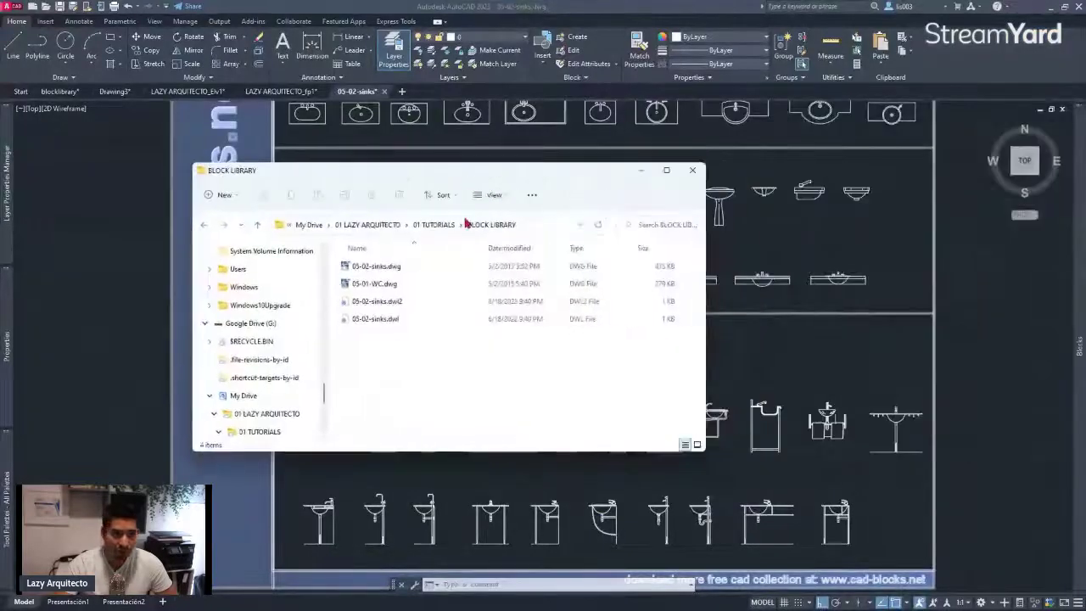
pyautogui.doubleClick(376, 291)
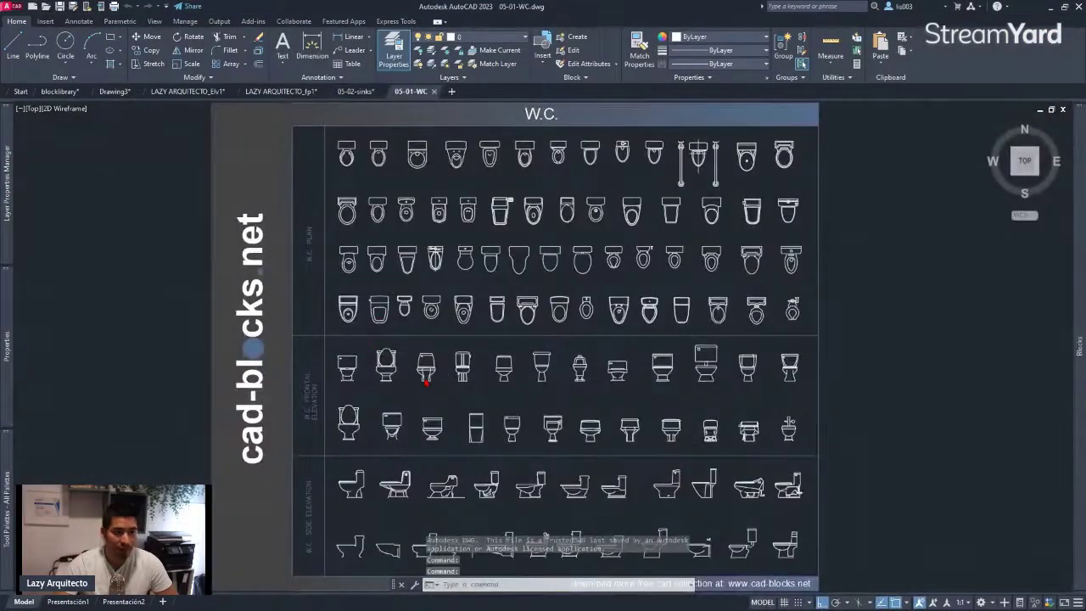
pyautogui.scroll(4, 416, 385)
pyautogui.click(433, 342)
pyautogui.scroll(-2, 432, 343)
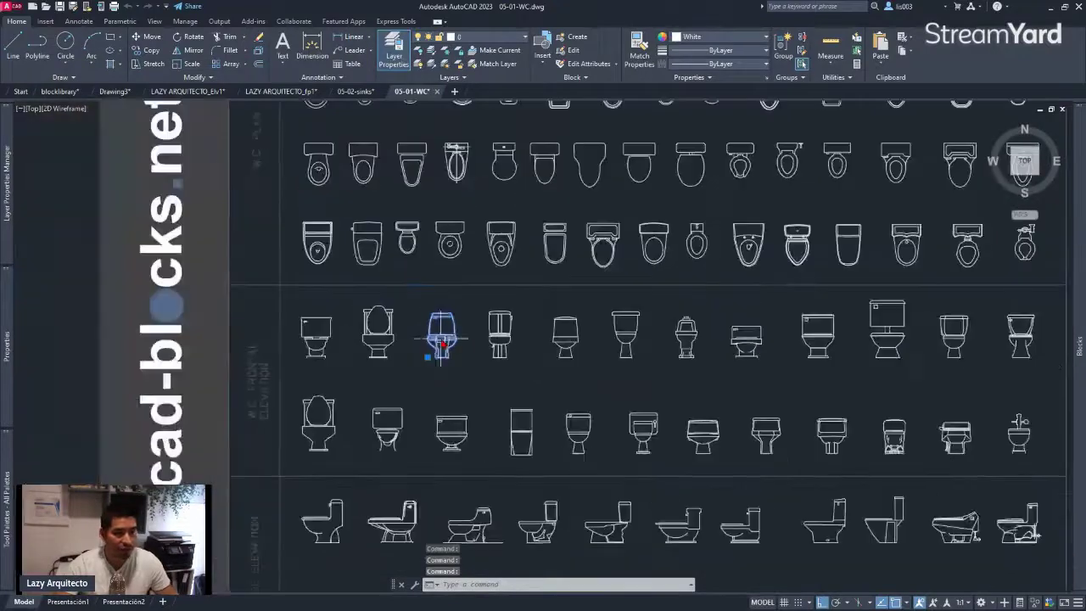
pyautogui.press('Escape')
# - Copy the second toilet block in the lowest row of the W.C. plan section to the clipboard
pyautogui.click(372, 245)
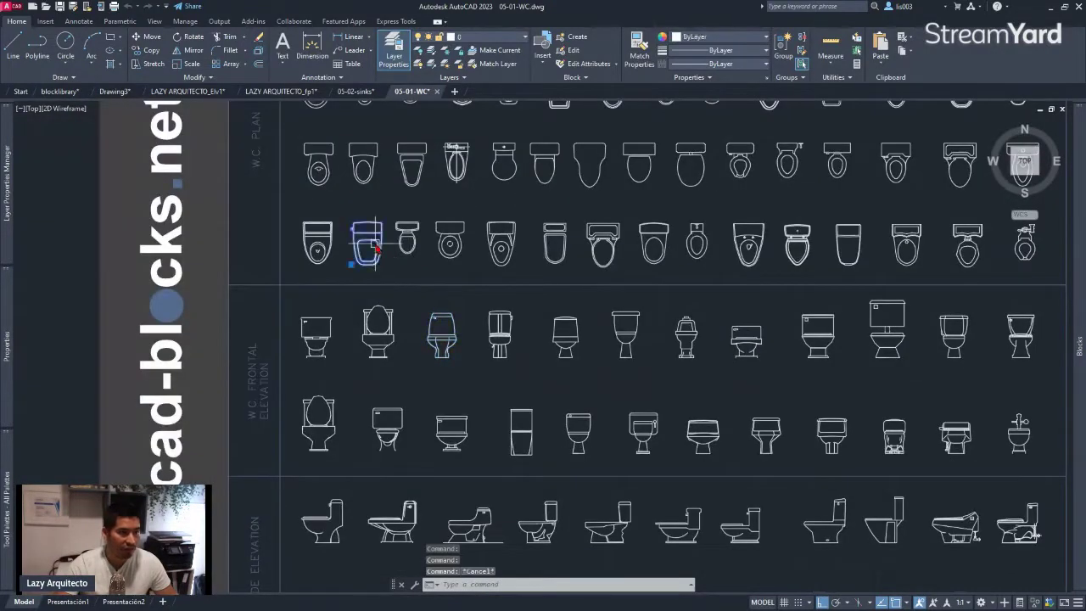
pyautogui.scroll(-2, 367, 302)
pyautogui.scroll(-2, 368, 304)
pyautogui.moveTo(409, 253); pyautogui.dragTo(443, 288, button='middle')
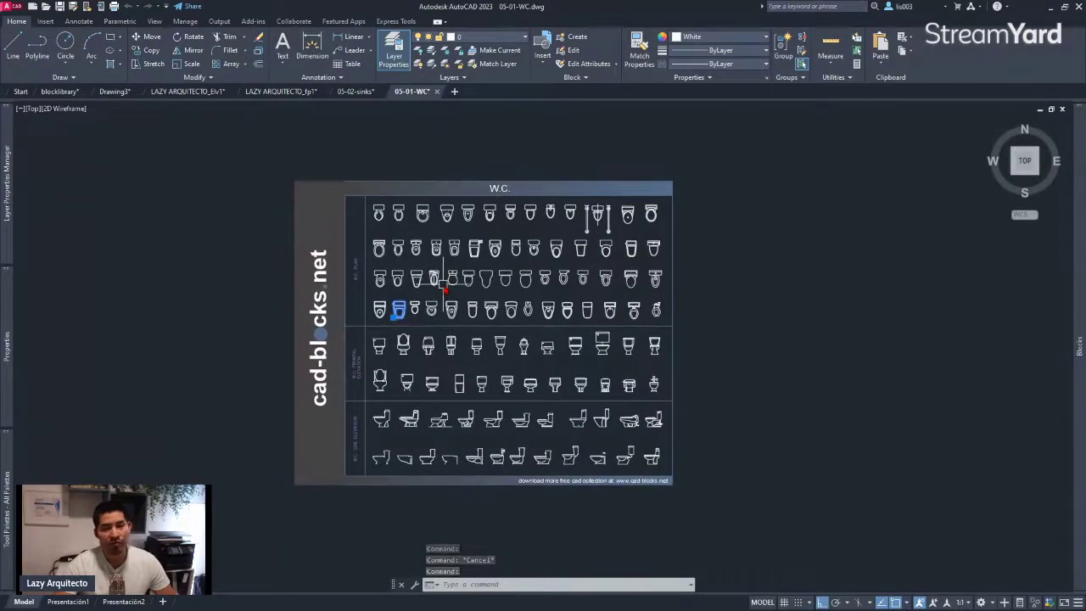
pyautogui.scroll(4, 419, 315)
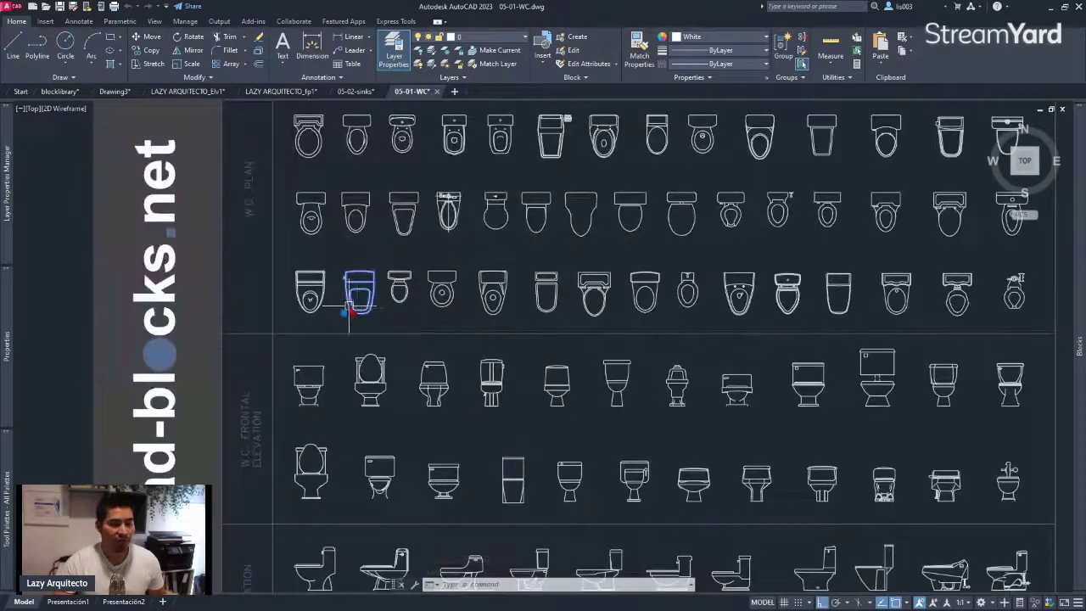
pyautogui.scroll(3, 348, 310)
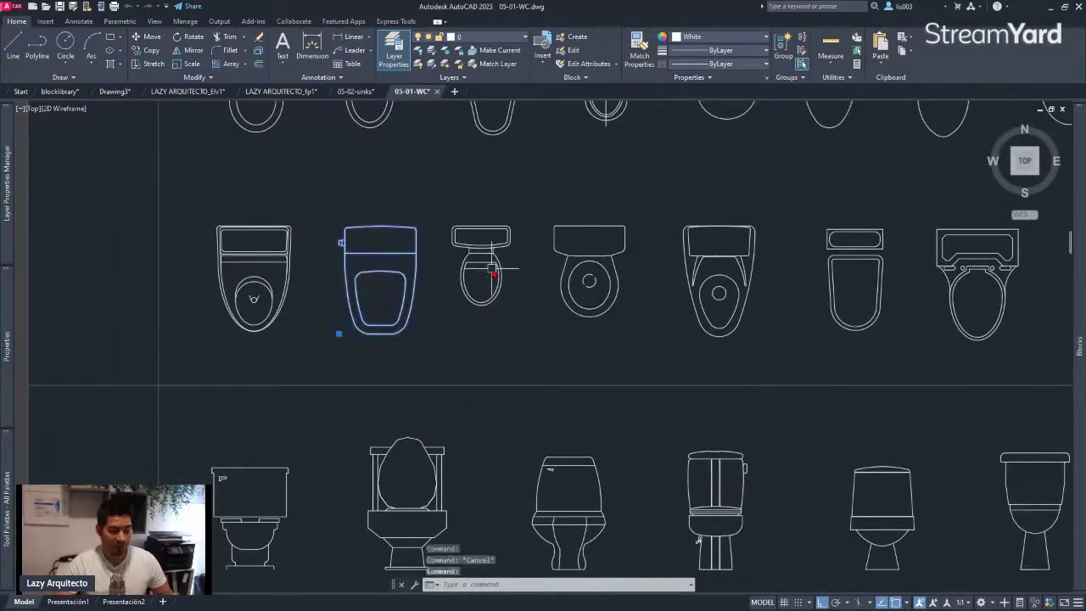
pyautogui.hotkey('ctrl', 'c')
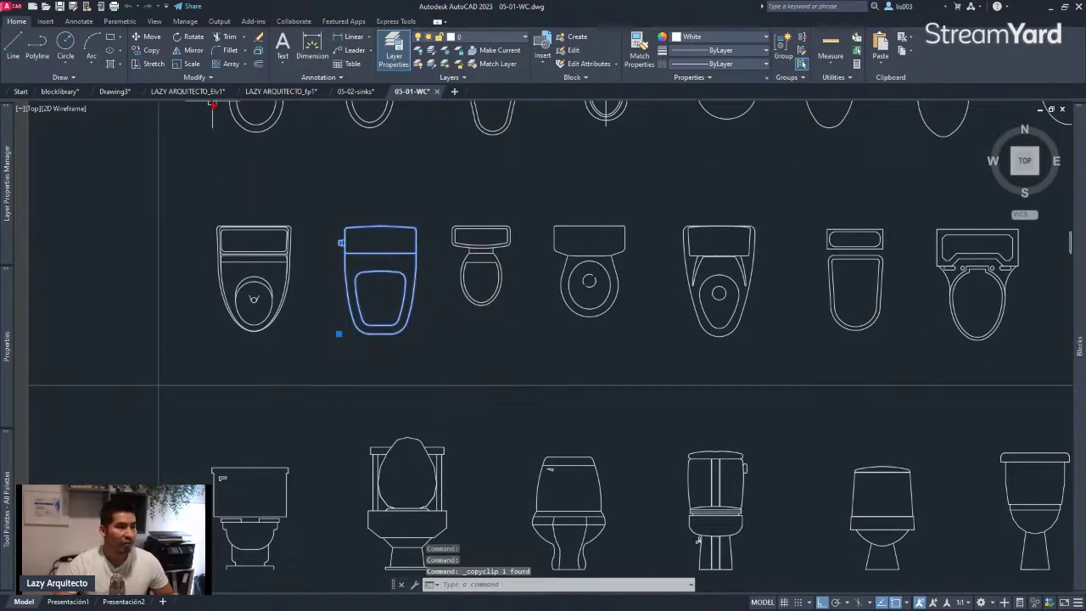
# - Try to paste the copied toilet block beside the elevation keyed notes in the LAZY ARQUITECTO_Elv1 drawing
pyautogui.click(192, 92)
pyautogui.scroll(-4, 376, 322)
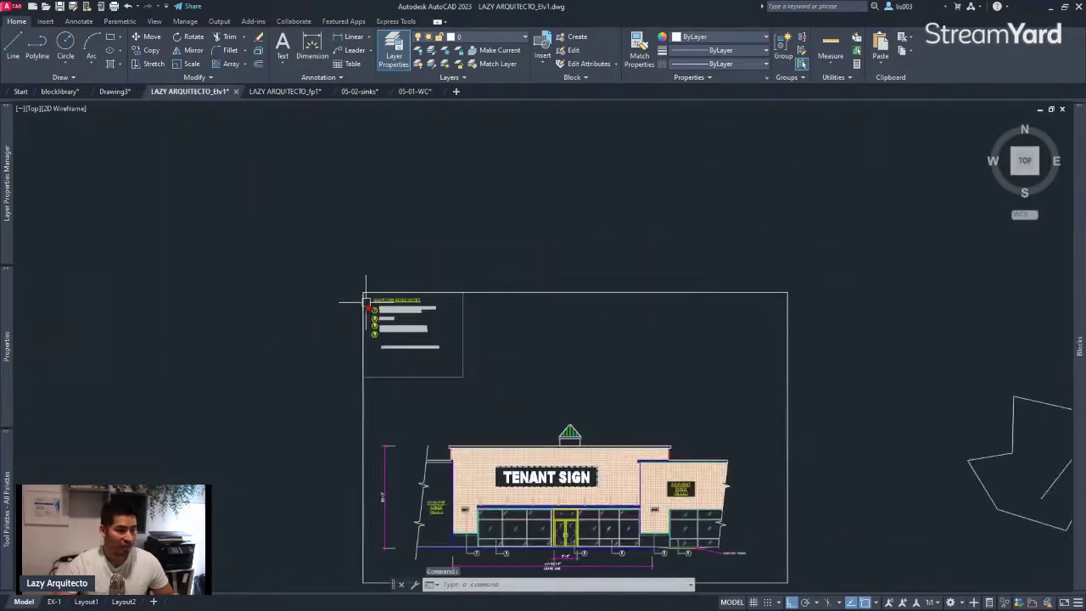
pyautogui.hotkey('ctrl', 'v')
pyautogui.scroll(-4, 299, 335)
pyautogui.scroll(7, 293, 356)
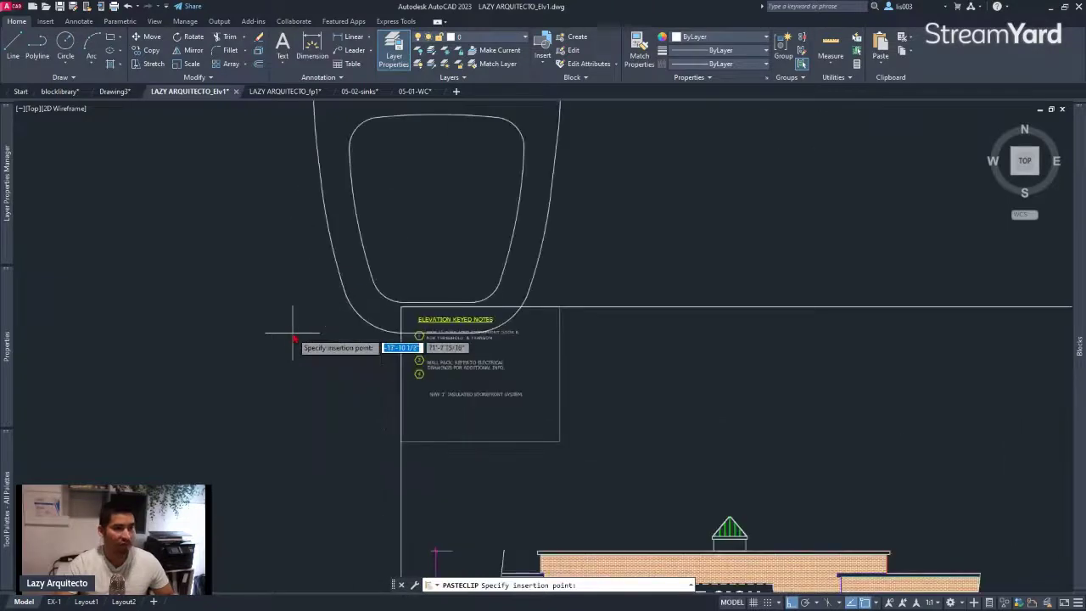
pyautogui.press('Escape')
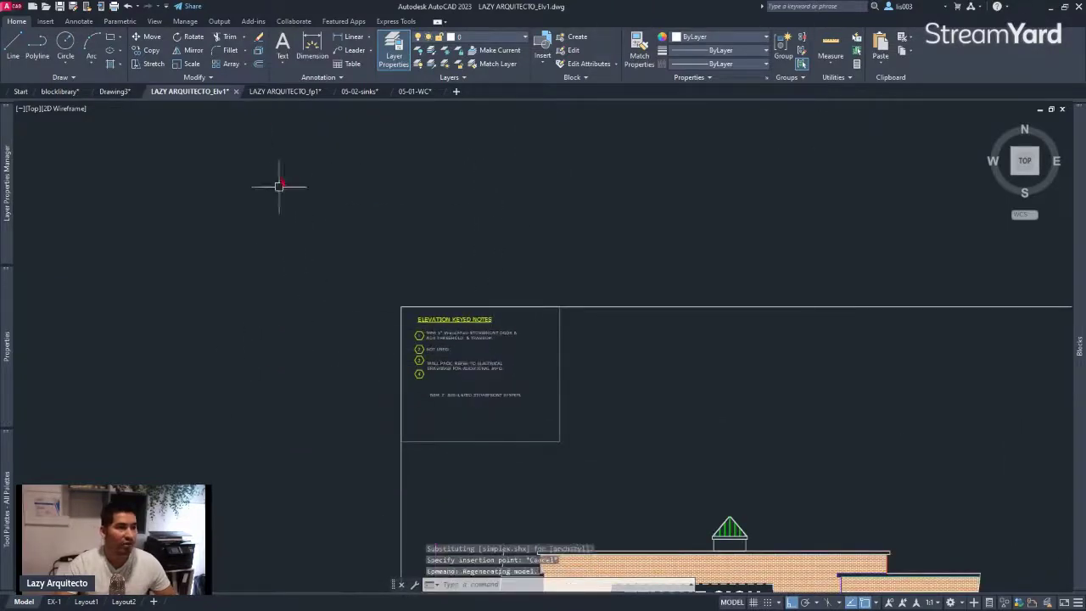
# - Switch to Drawing3 and examine its headings on downloading AutoCAD blocks and on managing and organizing blocks
pyautogui.click(415, 93)
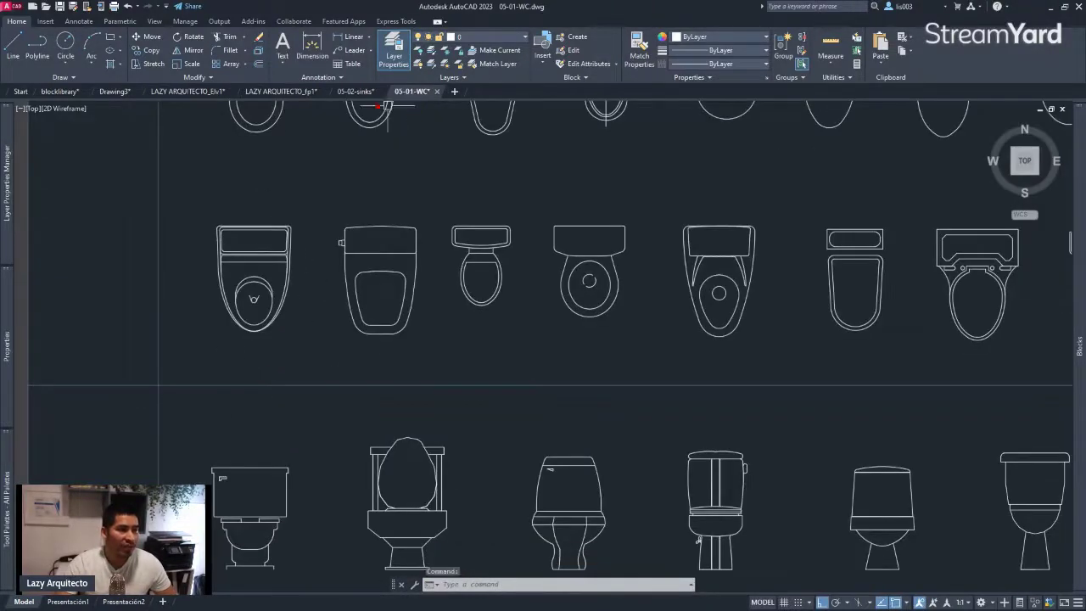
pyautogui.click(70, 96)
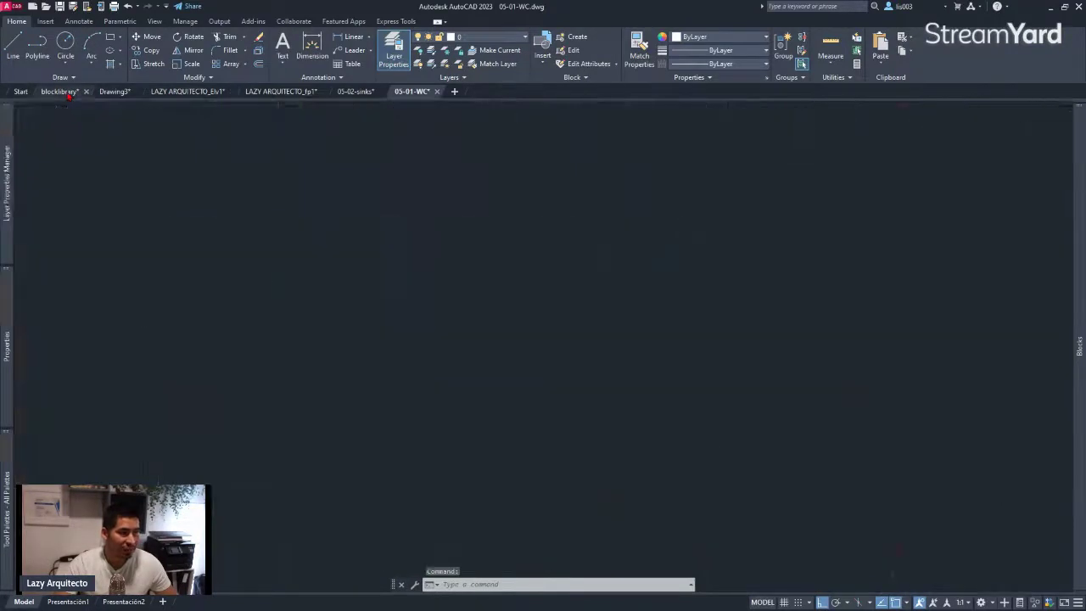
pyautogui.click(116, 91)
pyautogui.scroll(-5, 504, 262)
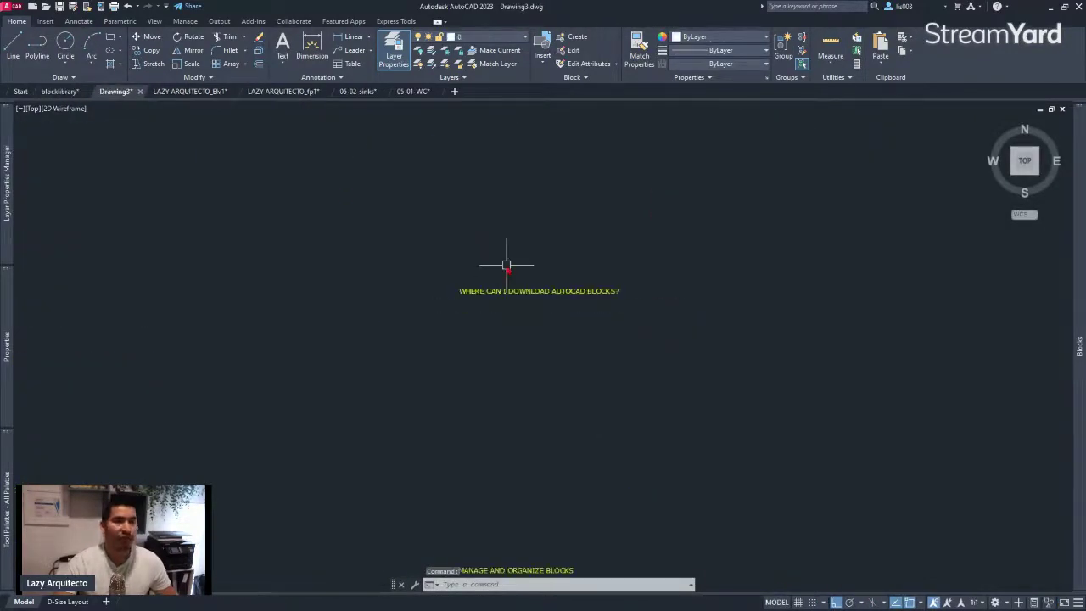
pyautogui.scroll(8, 497, 458)
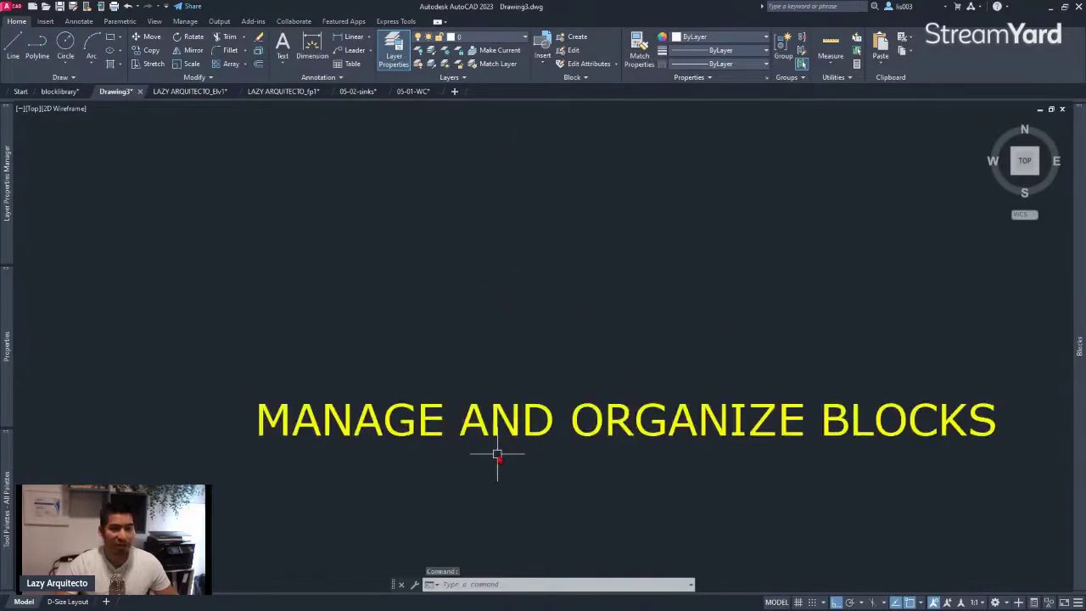
pyautogui.scroll(2, 538, 473)
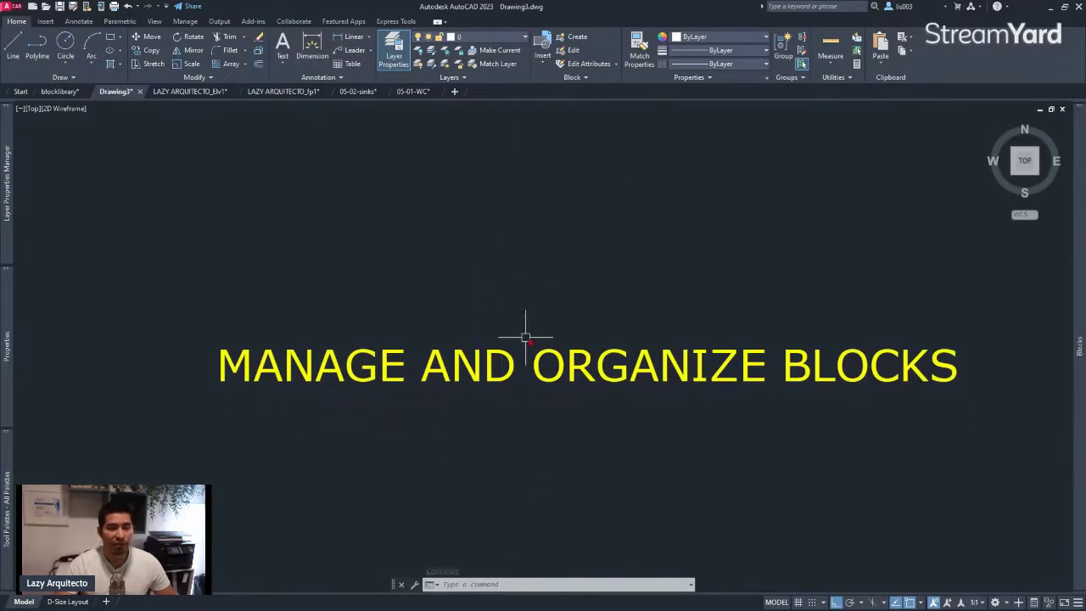
pyautogui.moveTo(528, 331); pyautogui.dragTo(500, 343, button='middle')
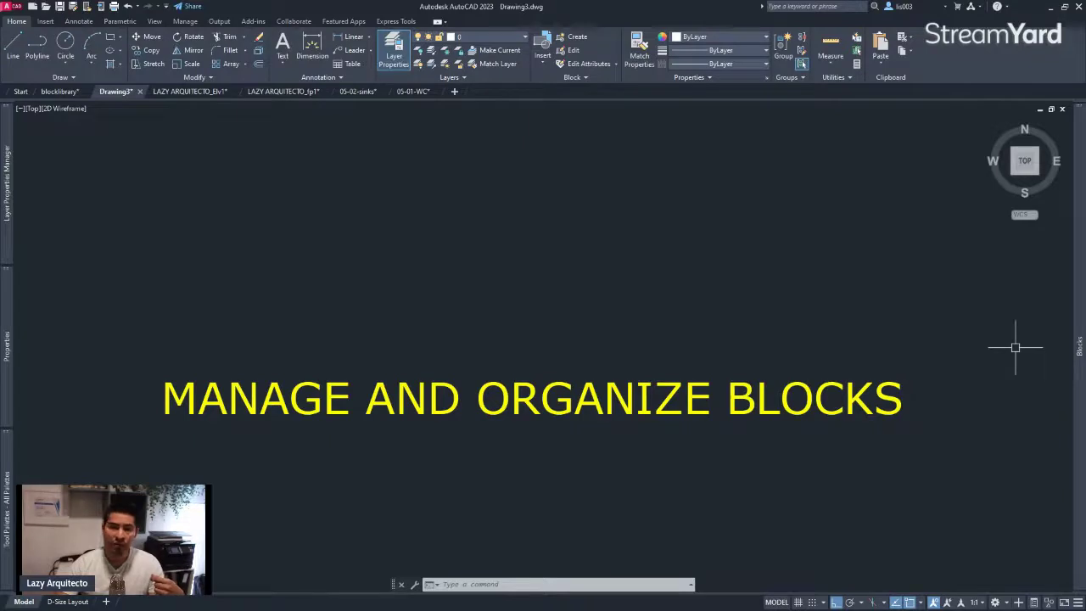
pyautogui.scroll(-6, 560, 393)
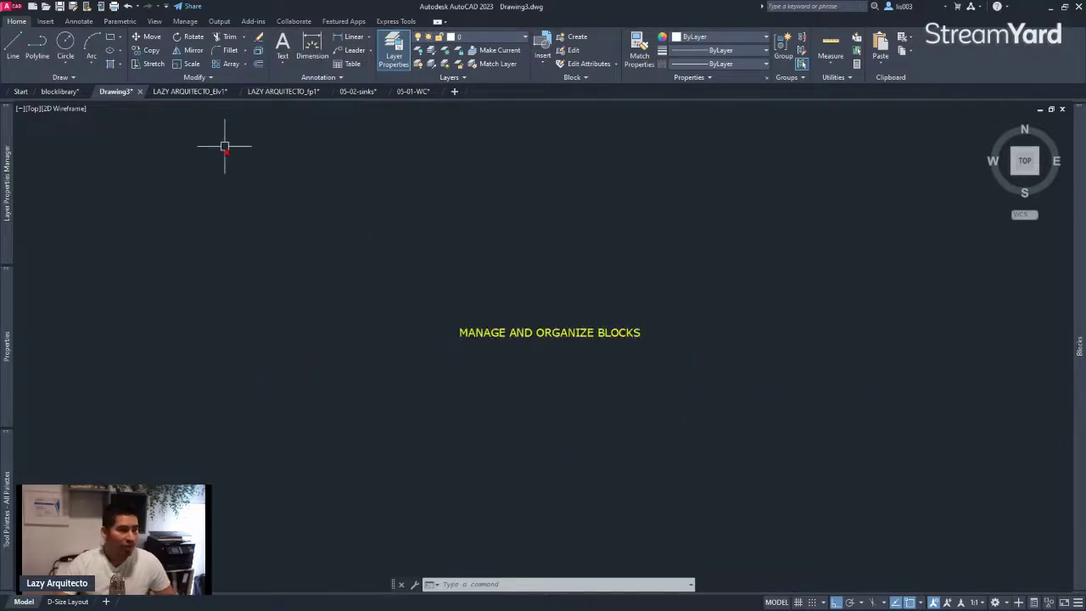
pyautogui.scroll(-4, 395, 310)
pyautogui.moveTo(486, 279); pyautogui.dragTo(549, 291, button='middle')
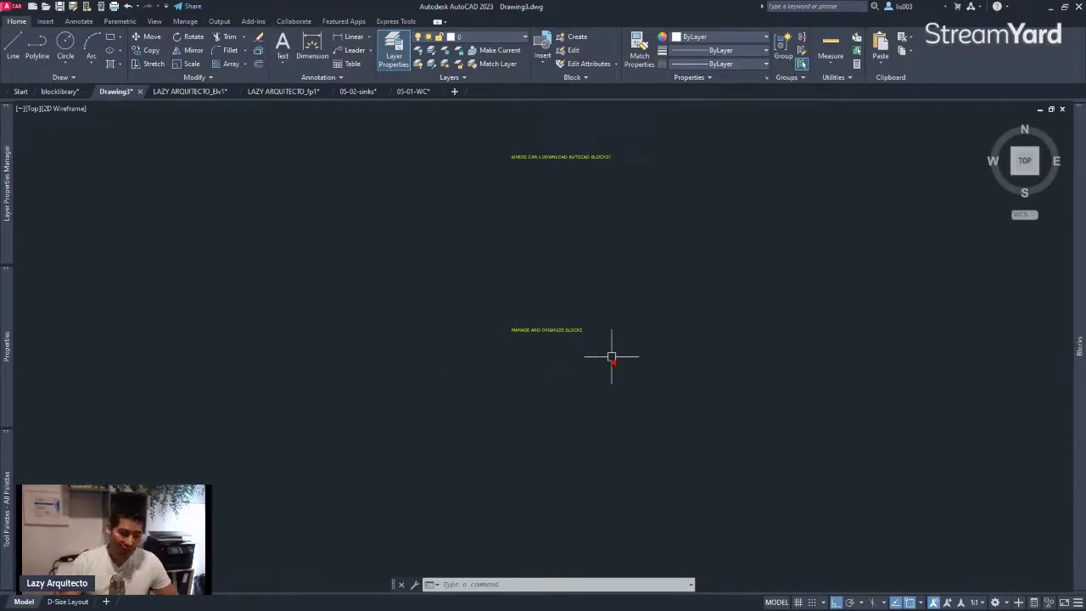
# - Open the Blocks palette with BLOCKSPALETTE and review the recent blocks and the 05-01-WC.dwg library
pyautogui.write('BLOCKPA')
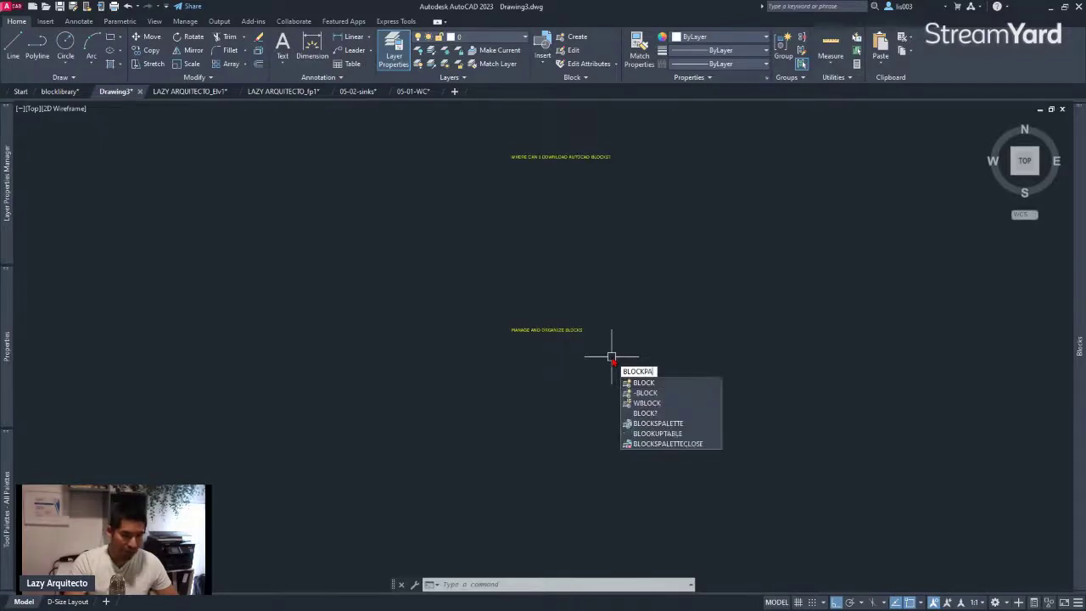
pyautogui.click(673, 424)
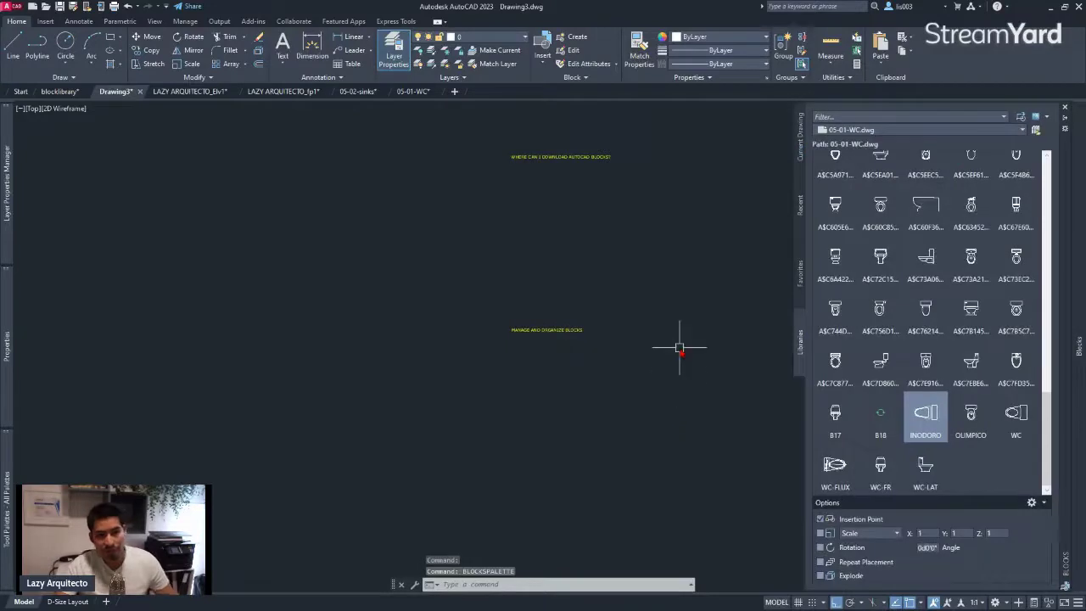
pyautogui.click(801, 157)
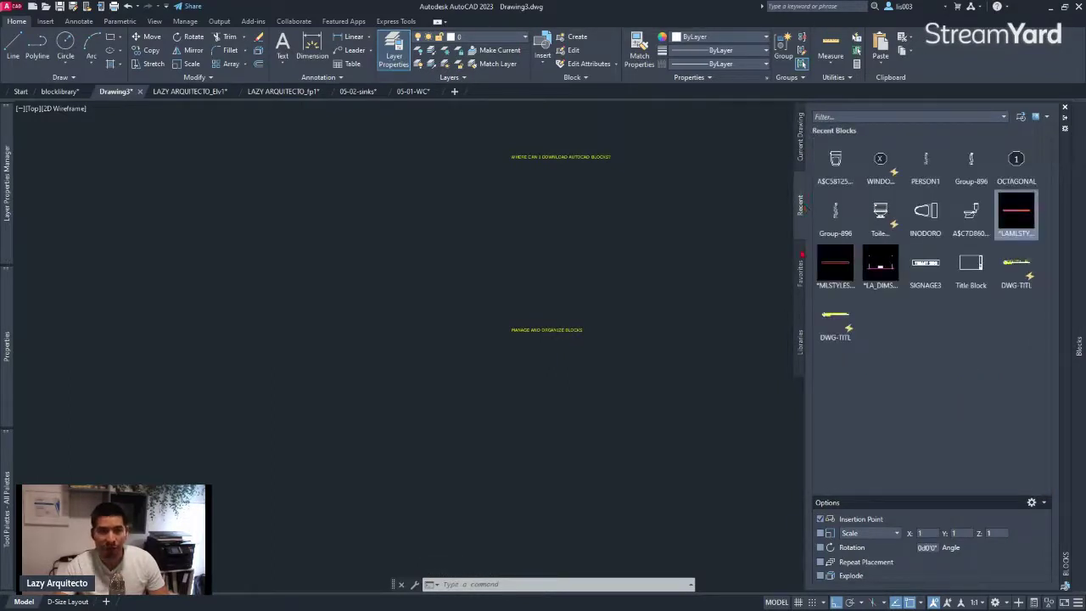
pyautogui.click(803, 331)
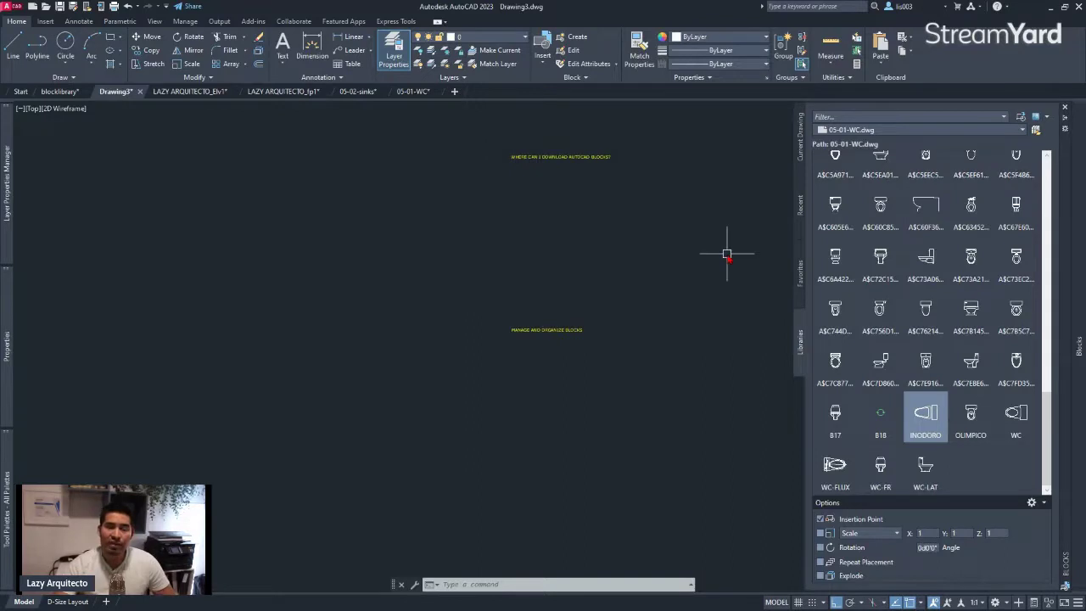
# - Browse the BLOCK LIBRARY folder for a library source, preview 05-01-WC.dwg and 05-02-sinks.dwg, and leave without opening either
pyautogui.moveTo(1081, 257)
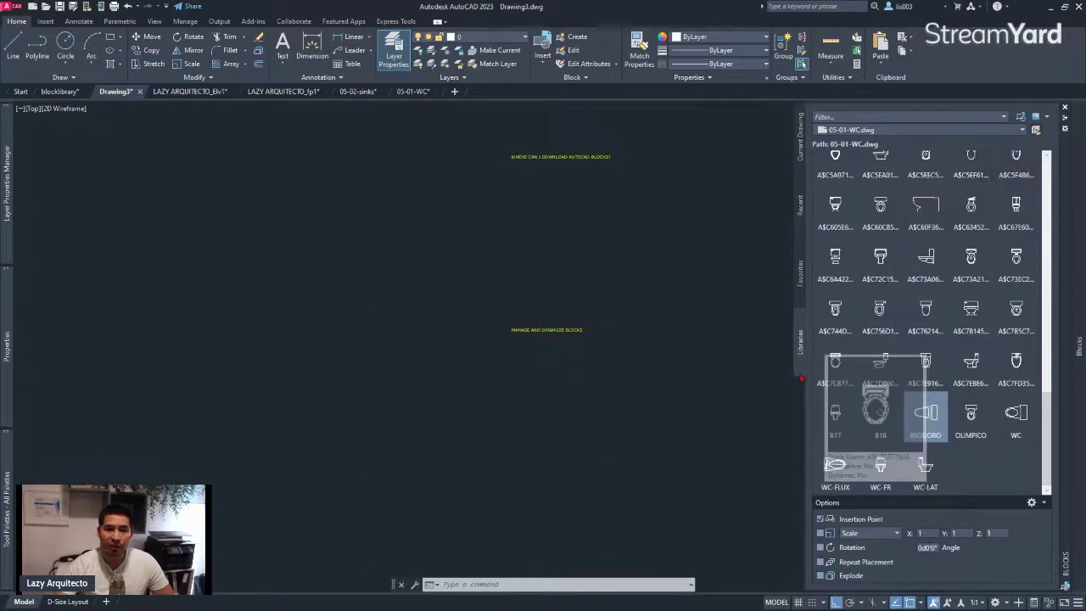
pyautogui.click(1035, 130)
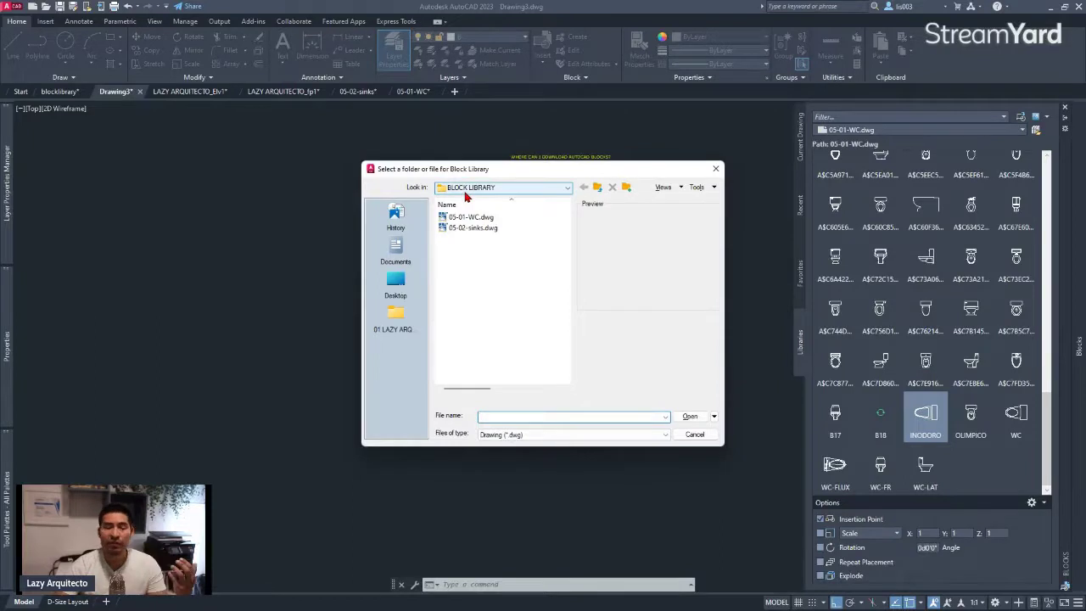
pyautogui.click(472, 217)
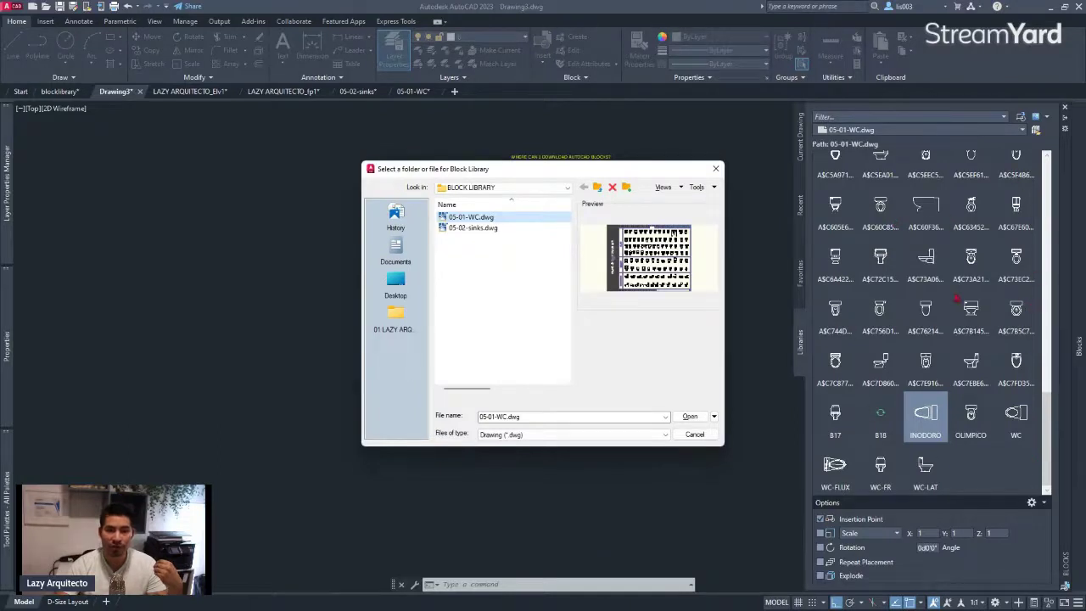
pyautogui.click(490, 229)
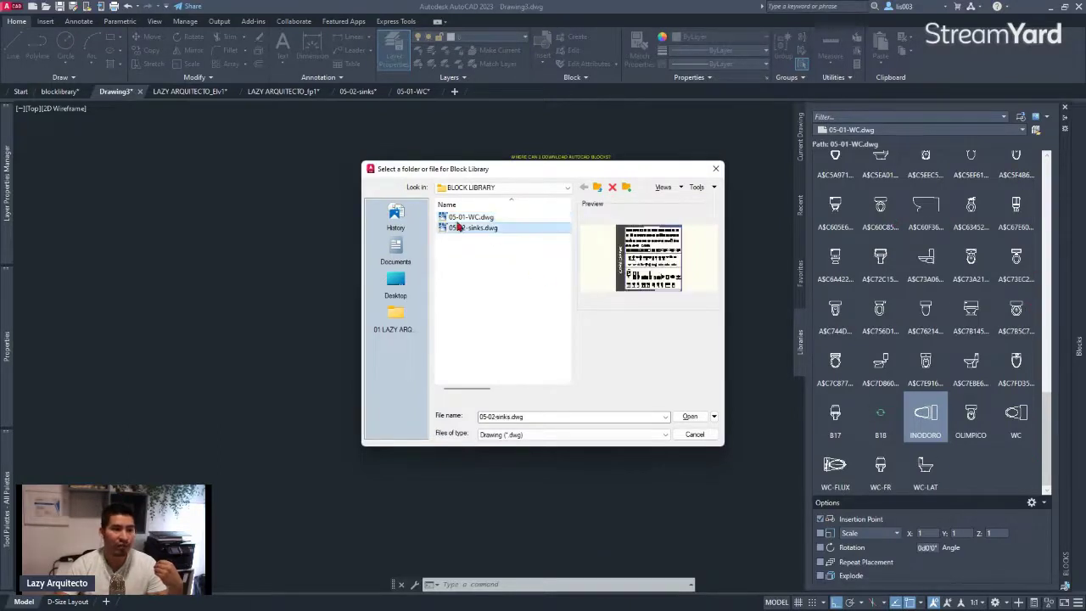
pyautogui.click(692, 434)
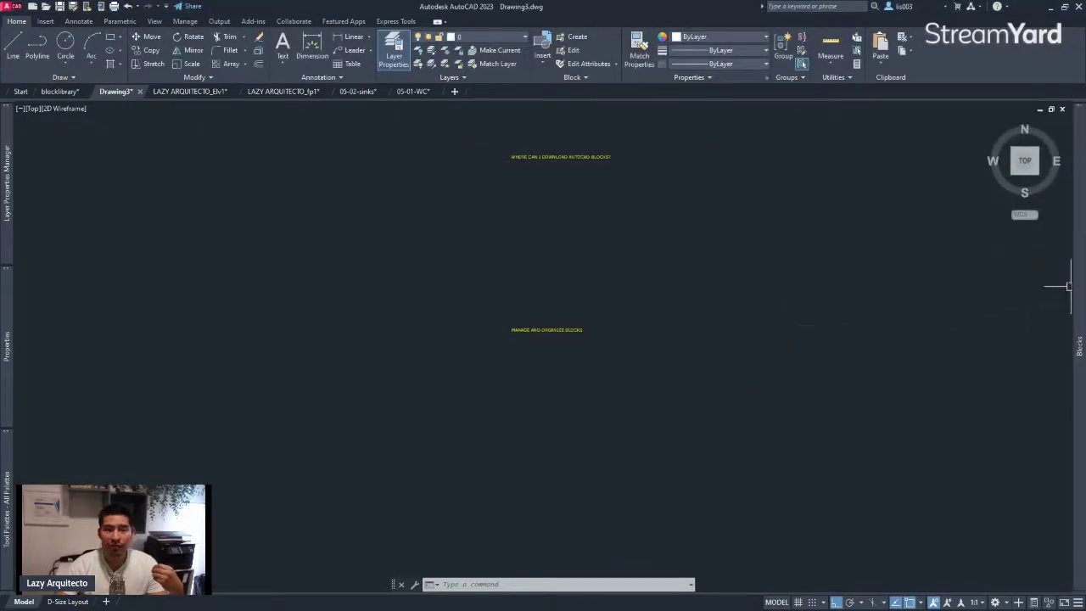
pyautogui.moveTo(1076, 296)
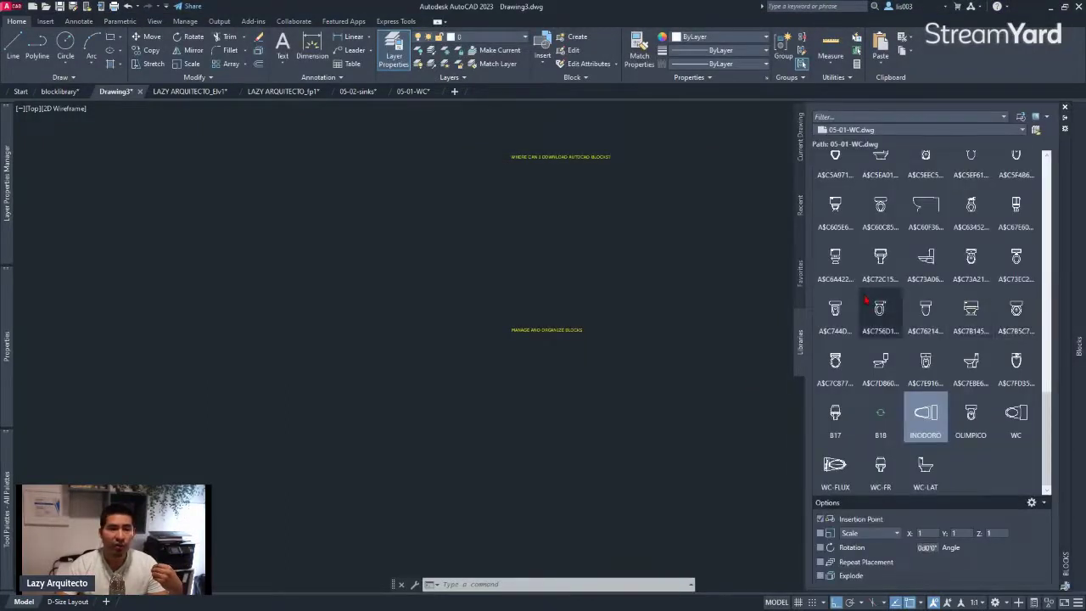
# - Create a new drawing from the Tutorial-iArch.dwt template and switch it to model space
pyautogui.click(7, 6)
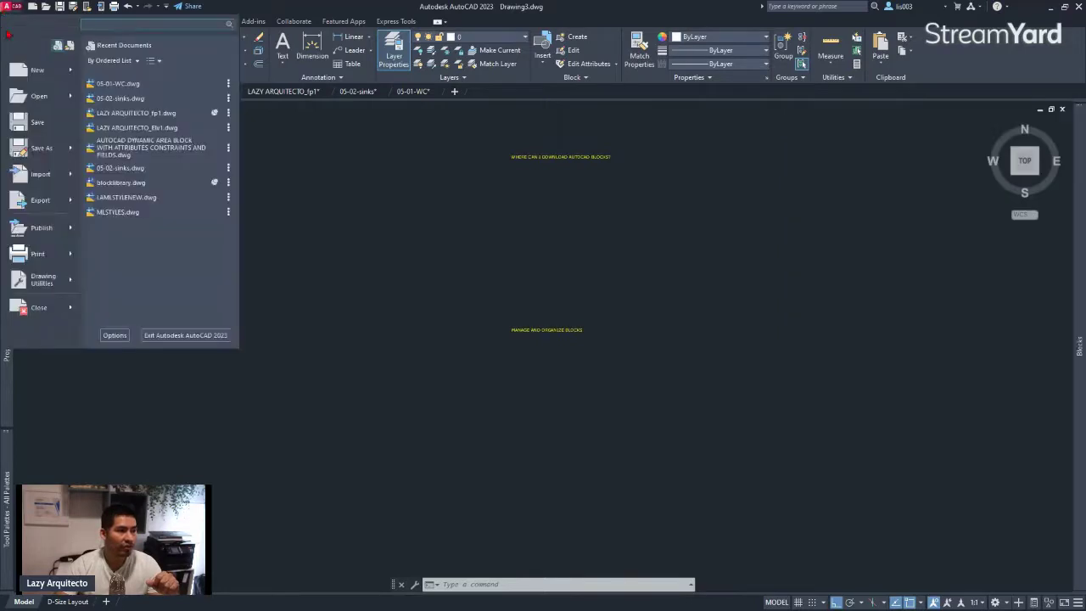
pyautogui.click(38, 96)
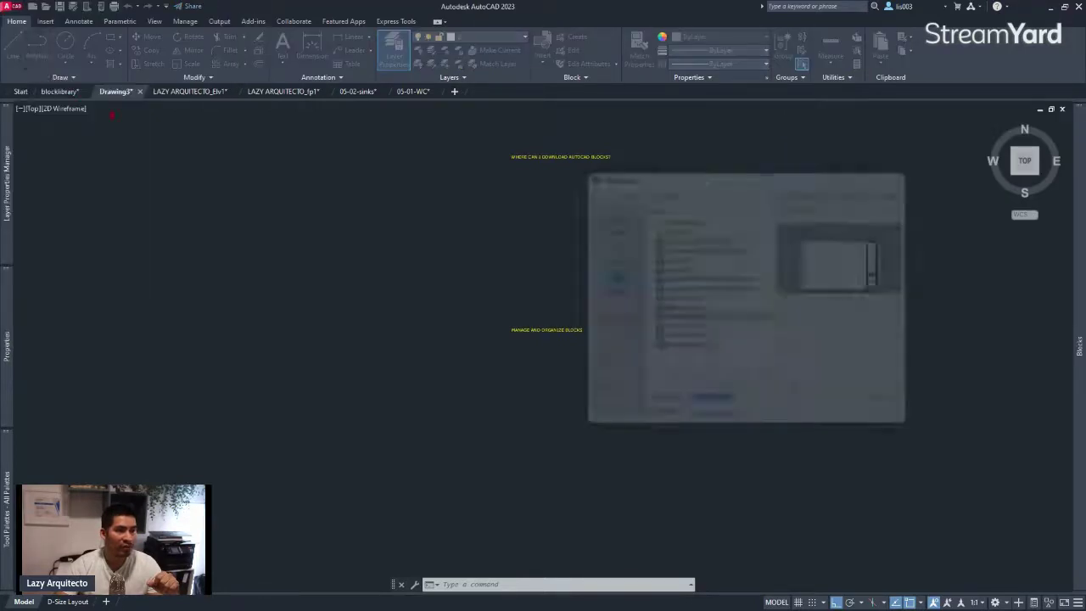
pyautogui.click(711, 323)
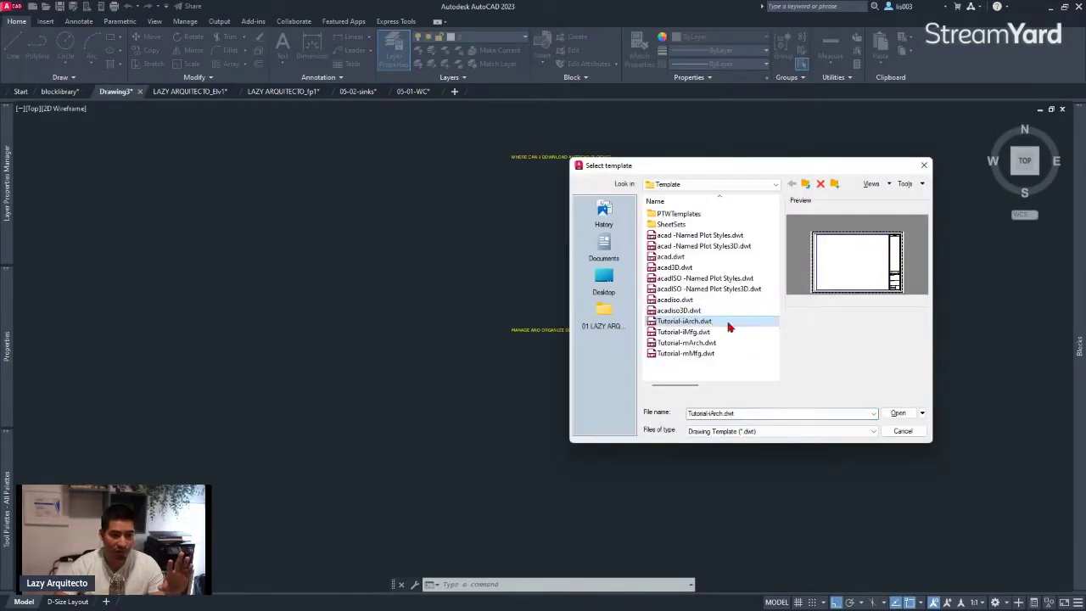
pyautogui.click(898, 413)
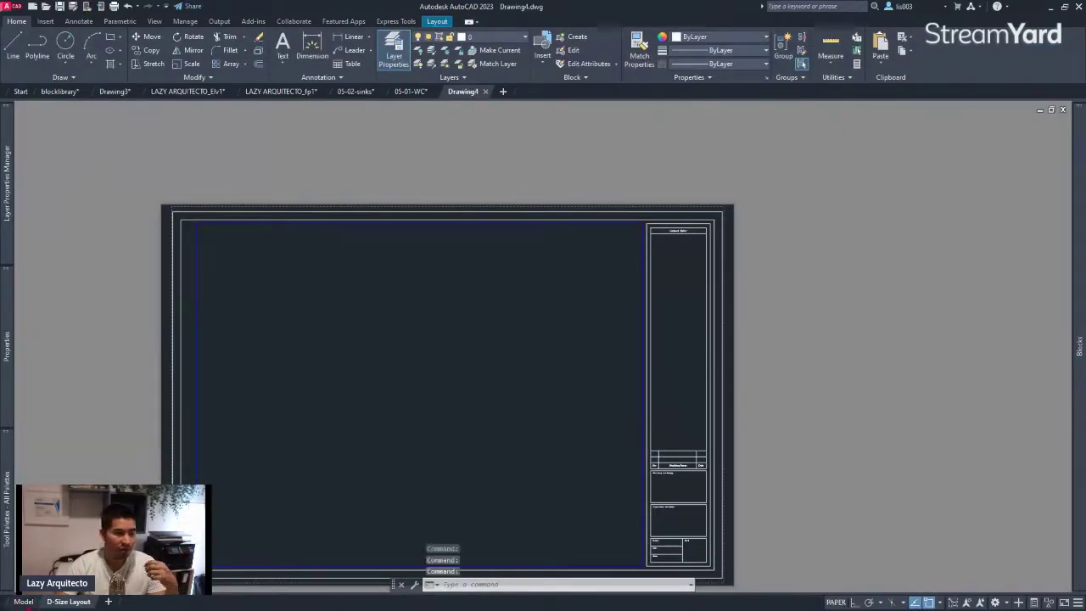
pyautogui.click(24, 602)
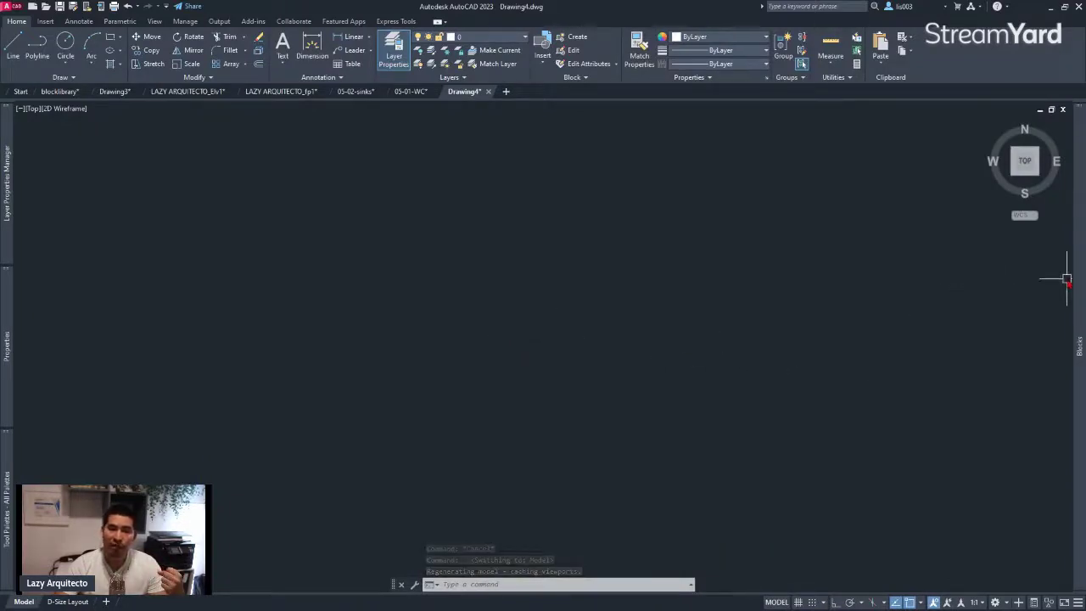
pyautogui.moveTo(1079, 346)
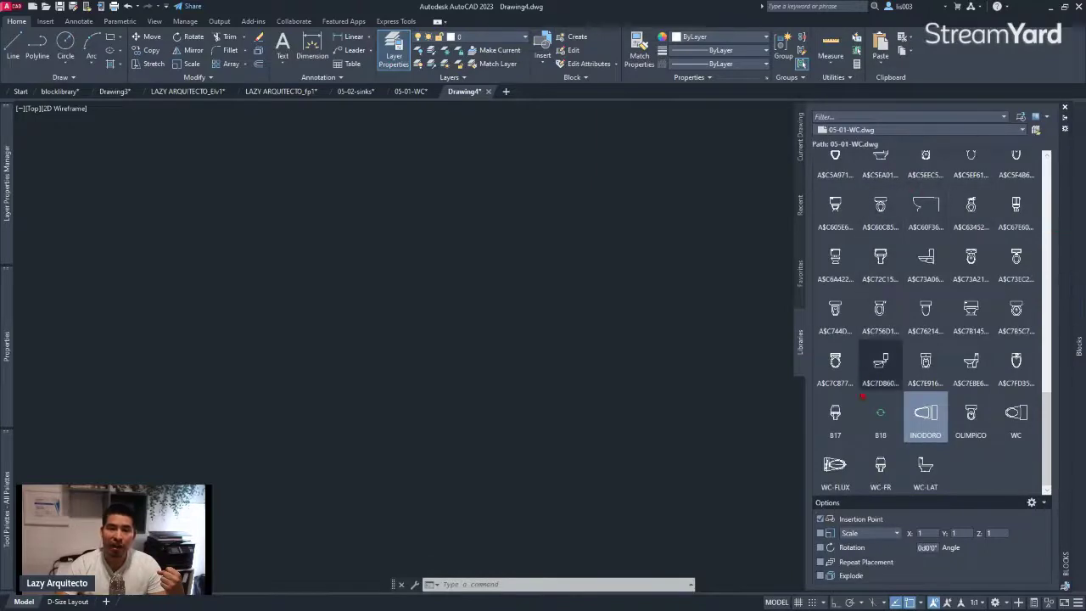
# - Insert the front-view toilet block A$C6A422... from the 05-01-WC.dwg library into Drawing4 and select it
pyautogui.click(842, 271)
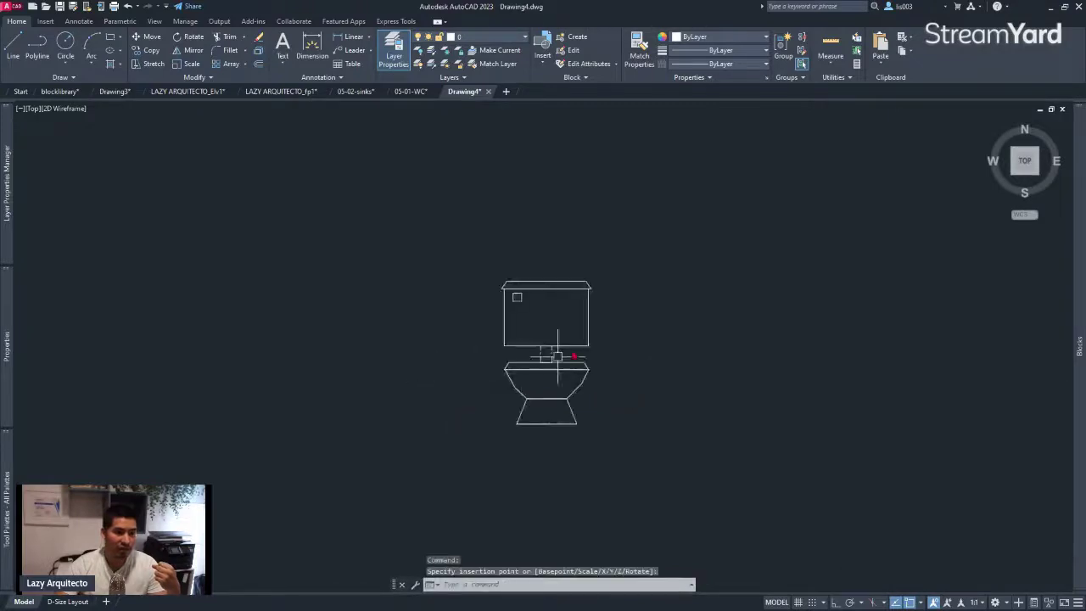
pyautogui.click(591, 297)
pyautogui.click(591, 293)
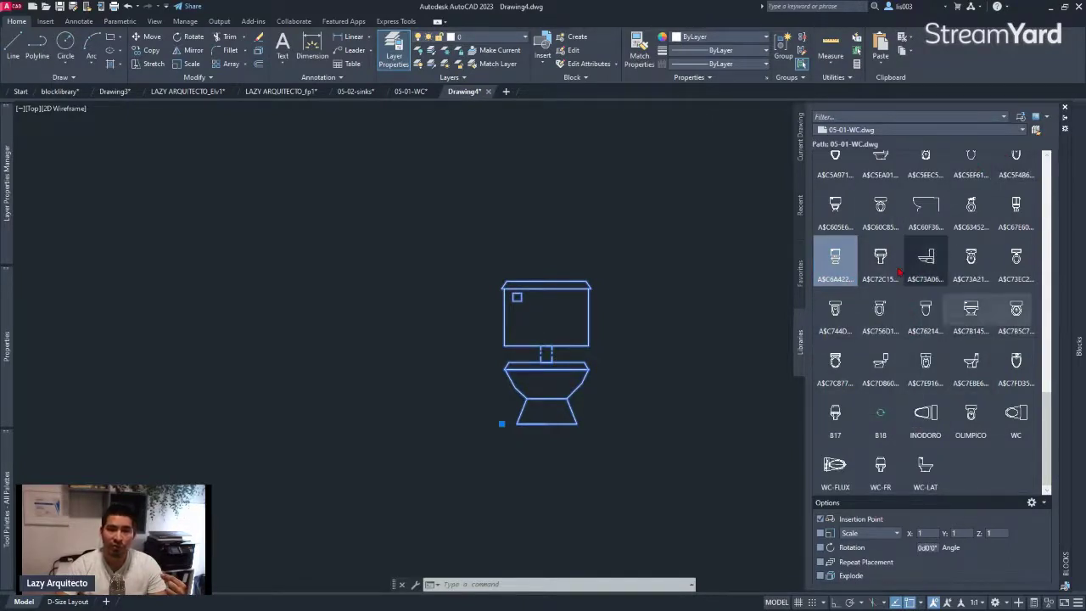
# - Load 05-02-sinks.dwg from the BLOCK LIBRARY folder as a block library and insert its pedestal sink A$C13BE08D9 beside the toilet
pyautogui.click(1009, 132)
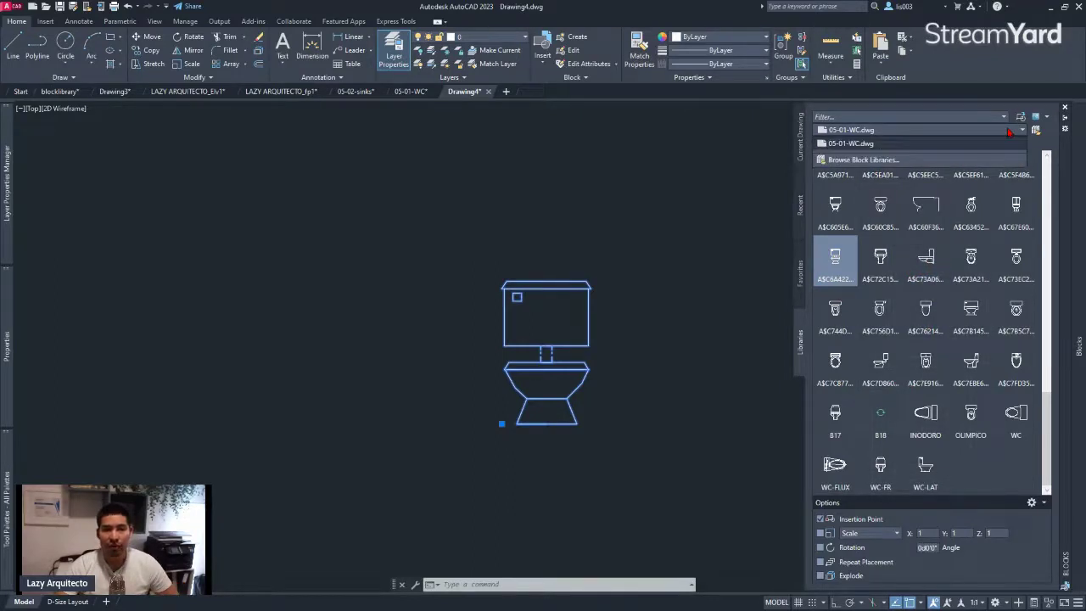
pyautogui.click(966, 143)
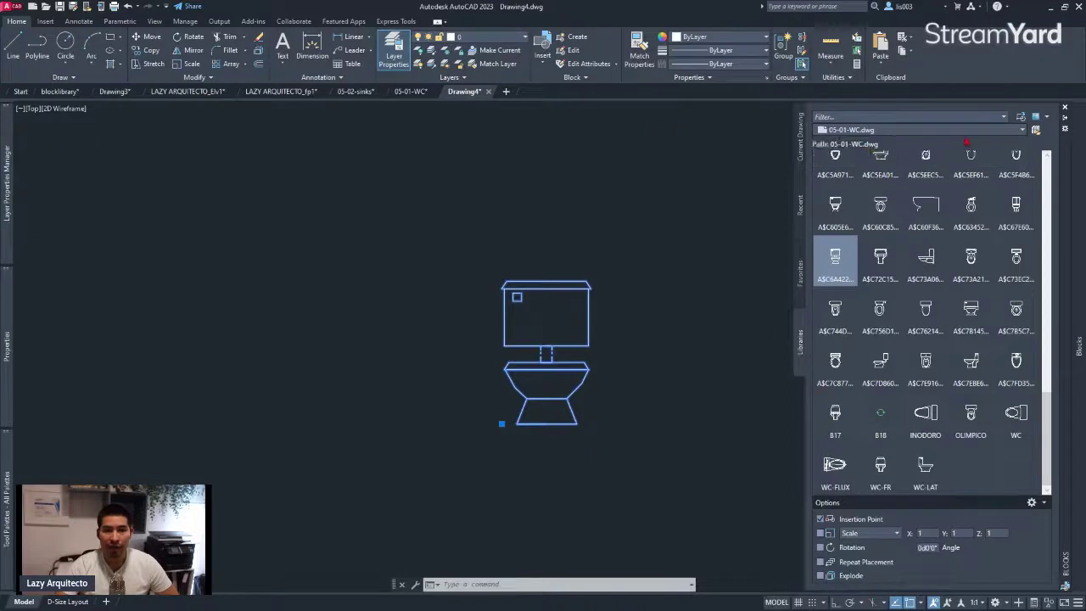
pyautogui.click(1035, 130)
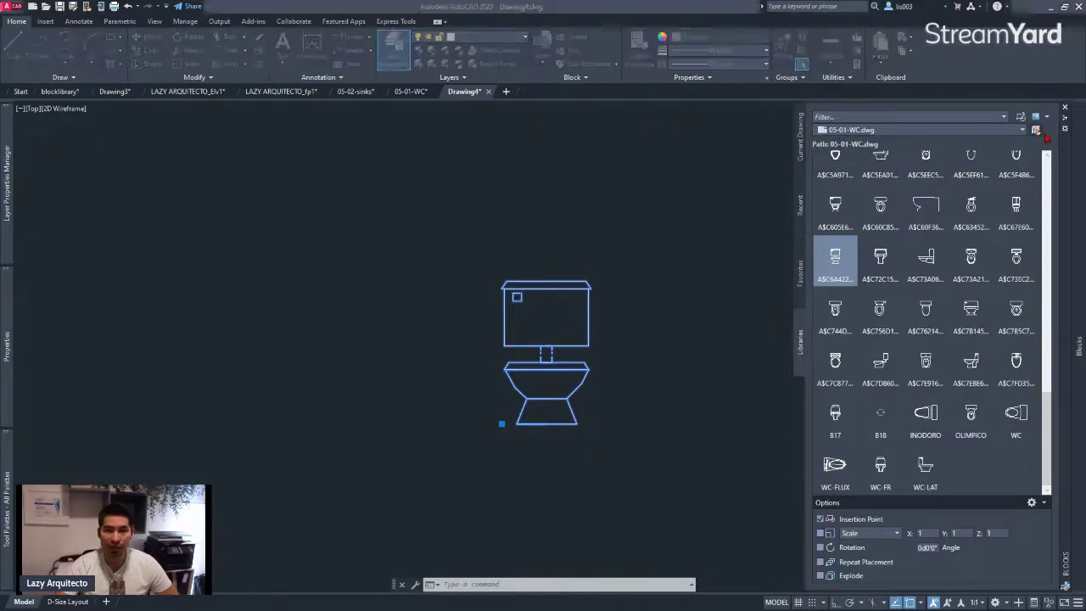
pyautogui.click(475, 229)
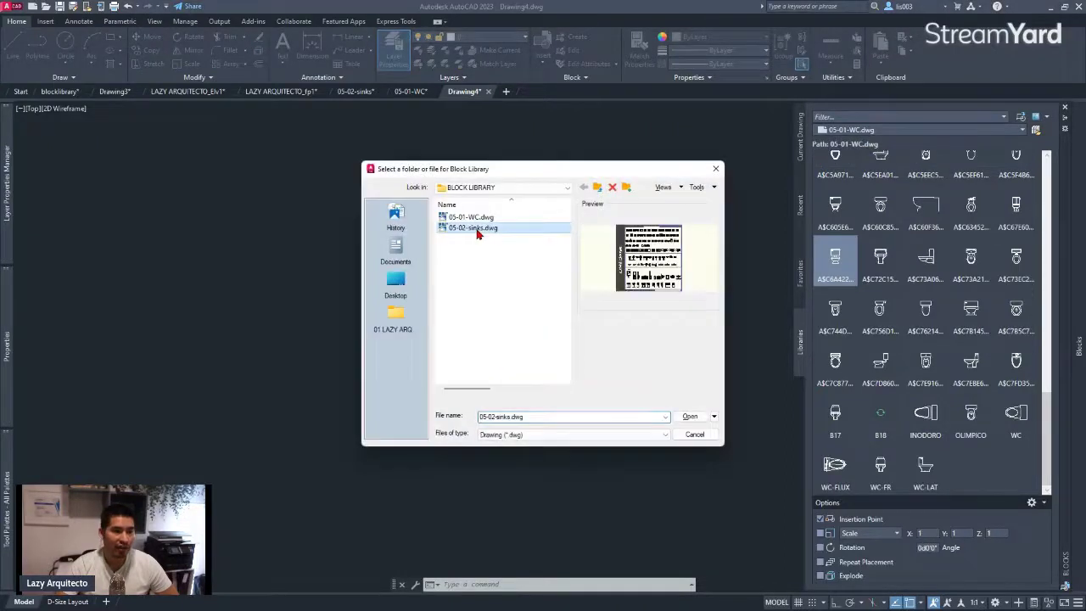
pyautogui.click(688, 417)
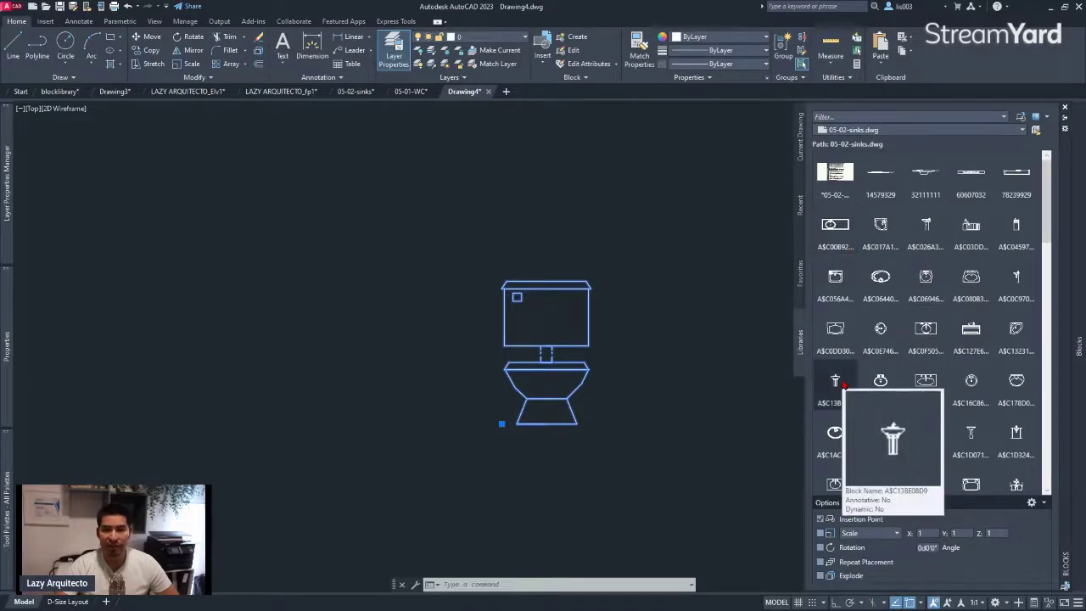
pyautogui.click(835, 382)
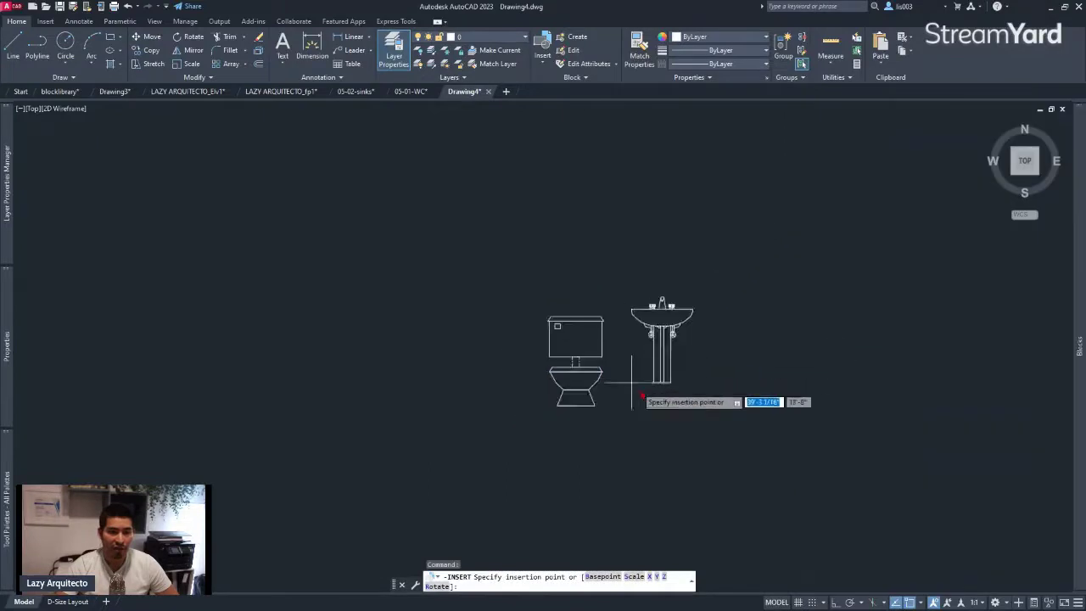
pyautogui.click(678, 379)
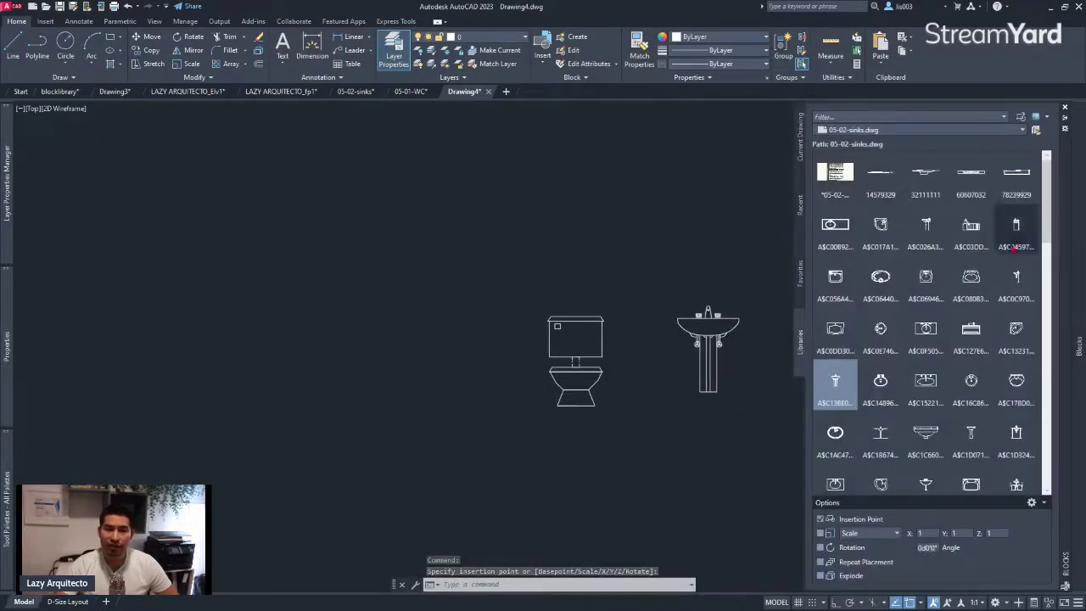
# - Switch the Blocks palette library back to 05-01-WC.dwg
pyautogui.click(1021, 134)
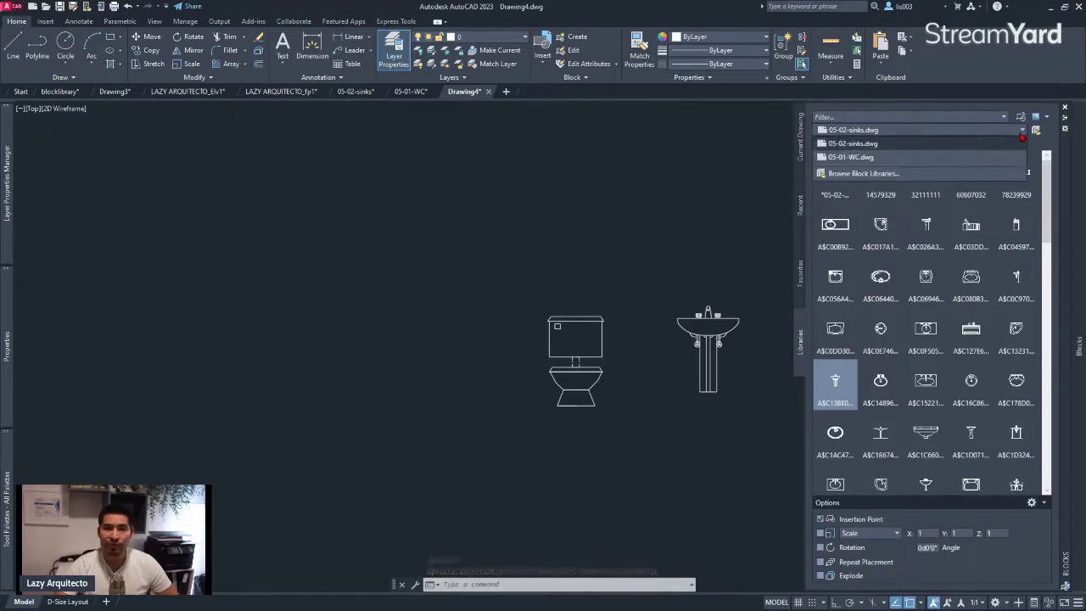
pyautogui.click(877, 158)
pyautogui.scroll(-6, 466, 249)
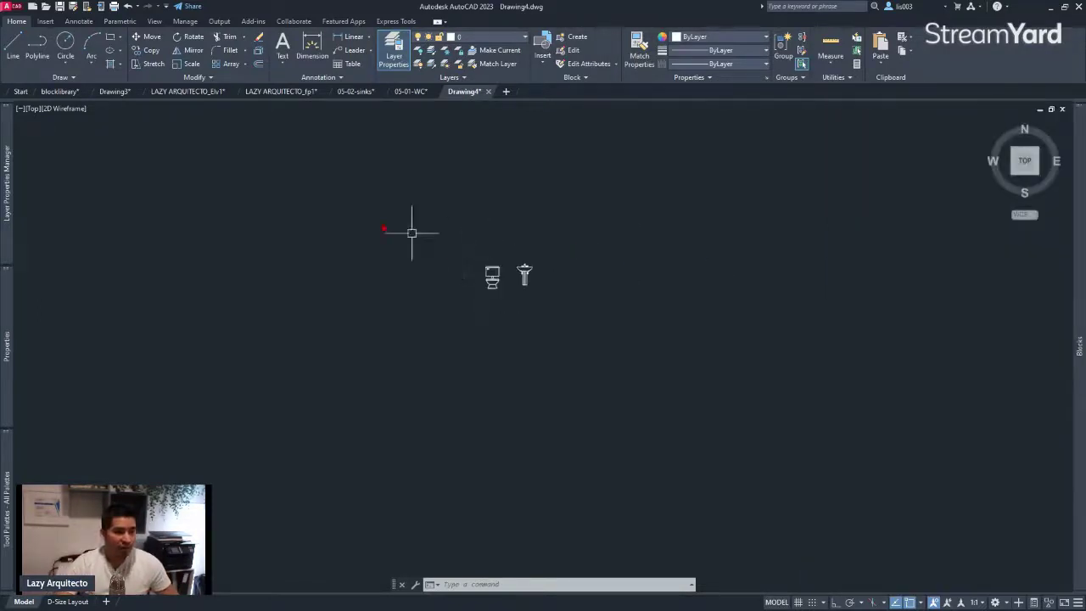
# - Return to Drawing3 and look over its column of yellow topic headings about blocks
pyautogui.click(114, 91)
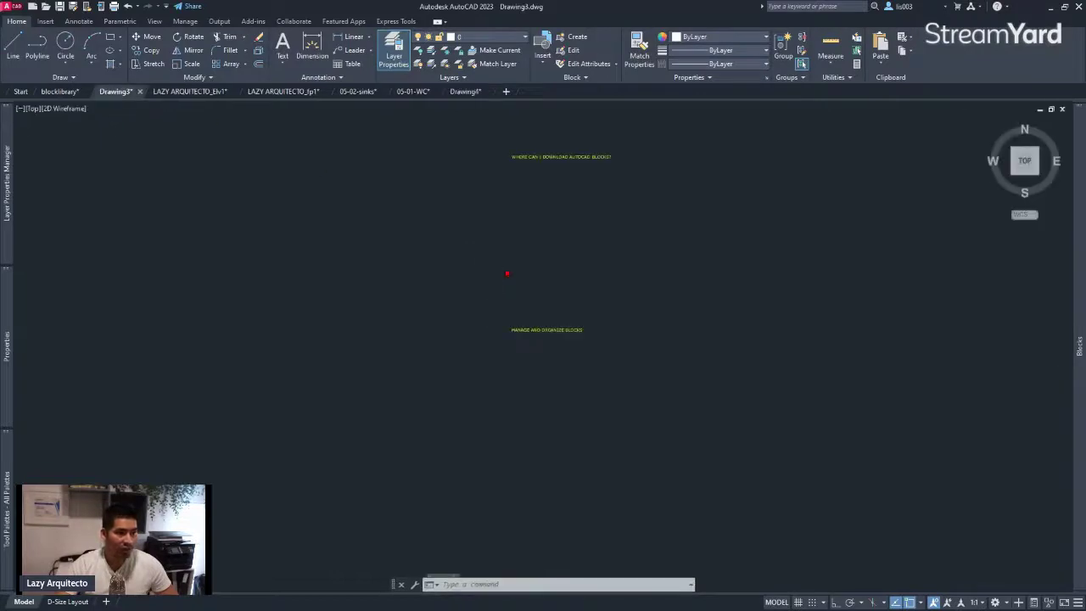
pyautogui.scroll(6, 549, 322)
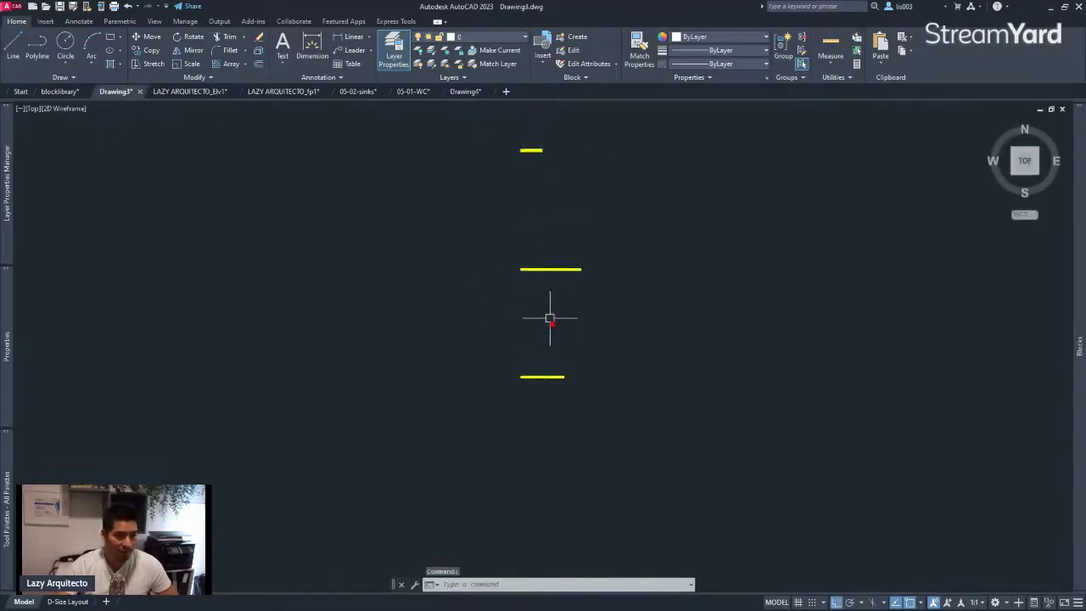
pyautogui.scroll(5, 550, 326)
pyautogui.scroll(-3, 538, 492)
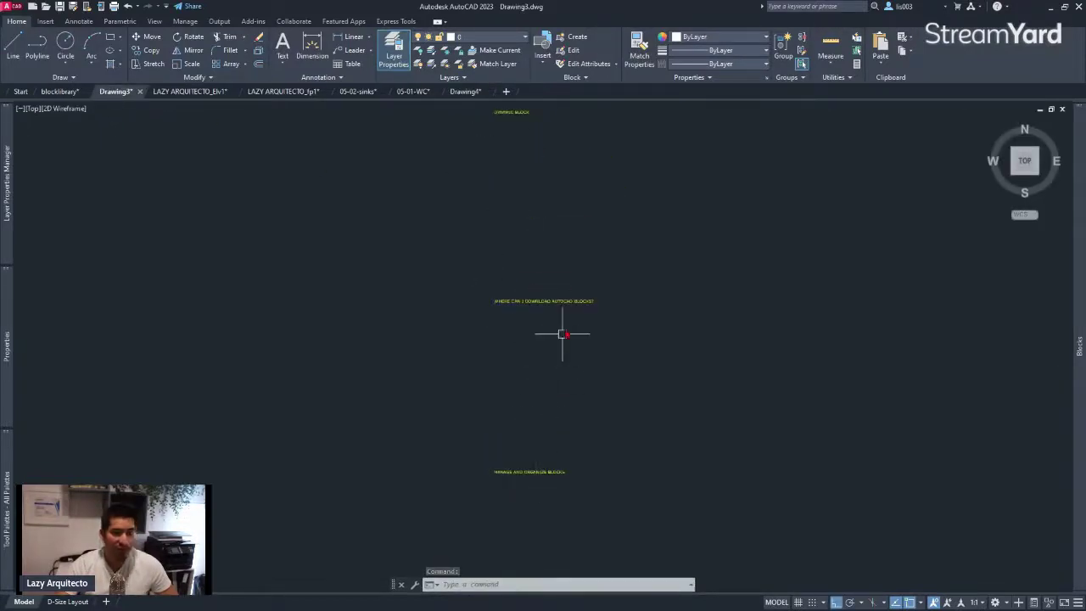
pyautogui.scroll(3, 551, 374)
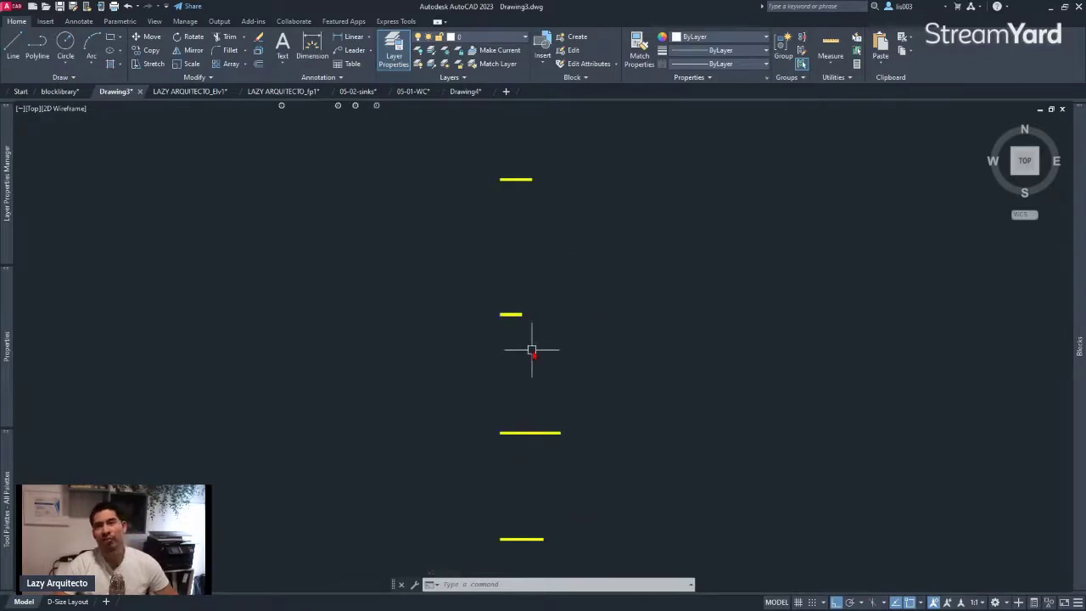